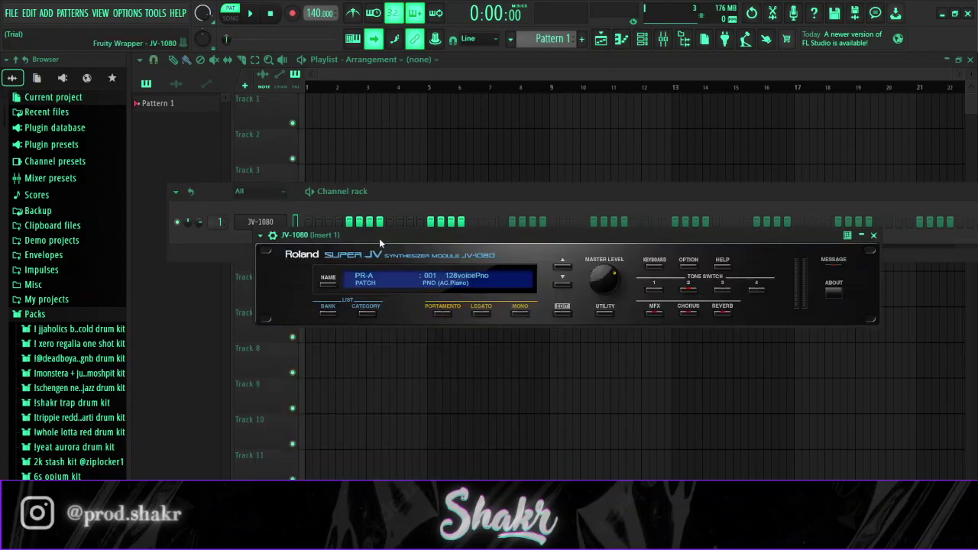
Step: Open the piano roll for the JV-1080 and place a one-bar C#5 note at the start of bar 1
left_click_drag(379, 239, 445, 167)
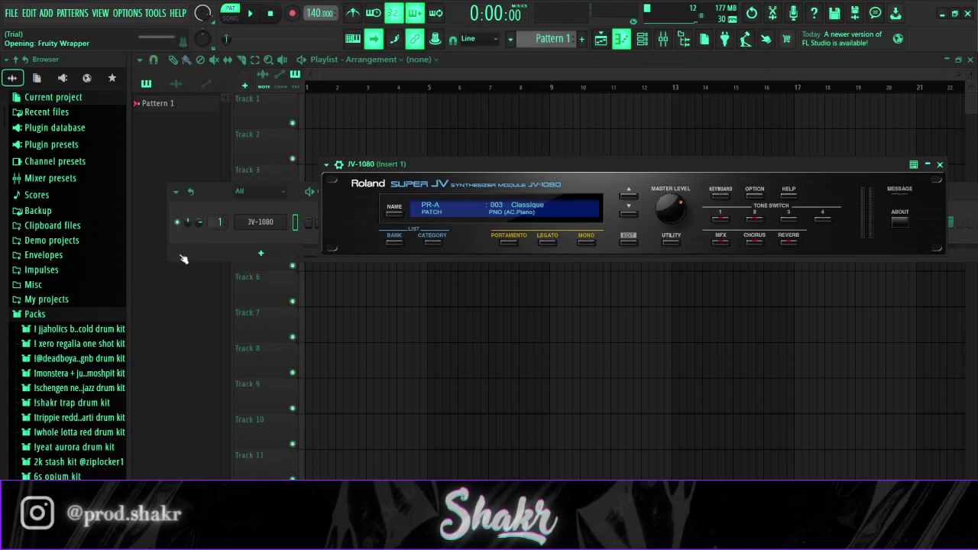
key("F7")
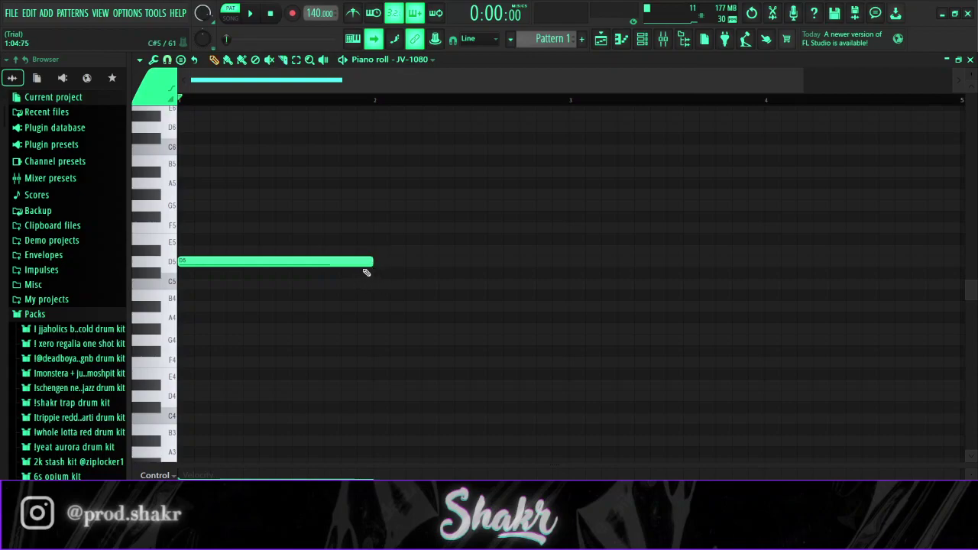
key("space")
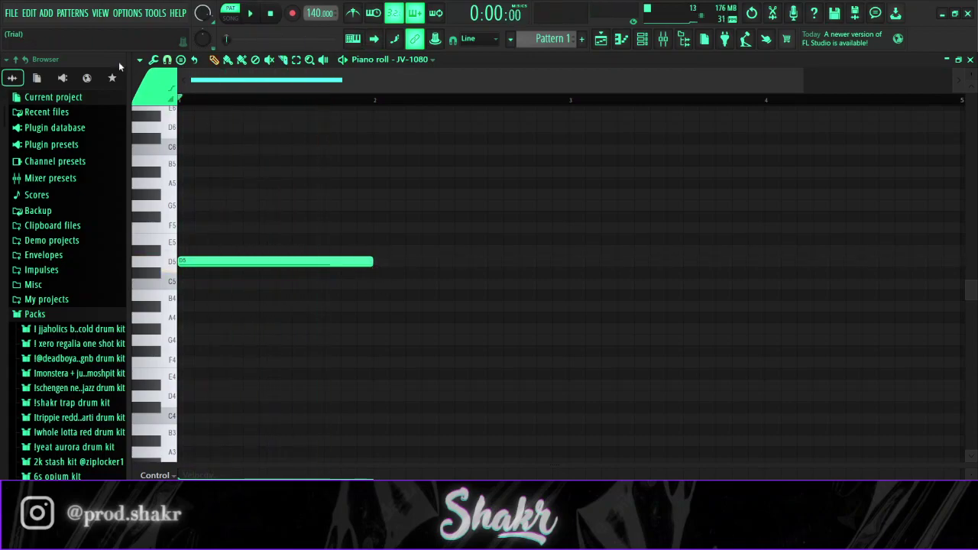
key("space")
left_click_drag(297, 265, 298, 274)
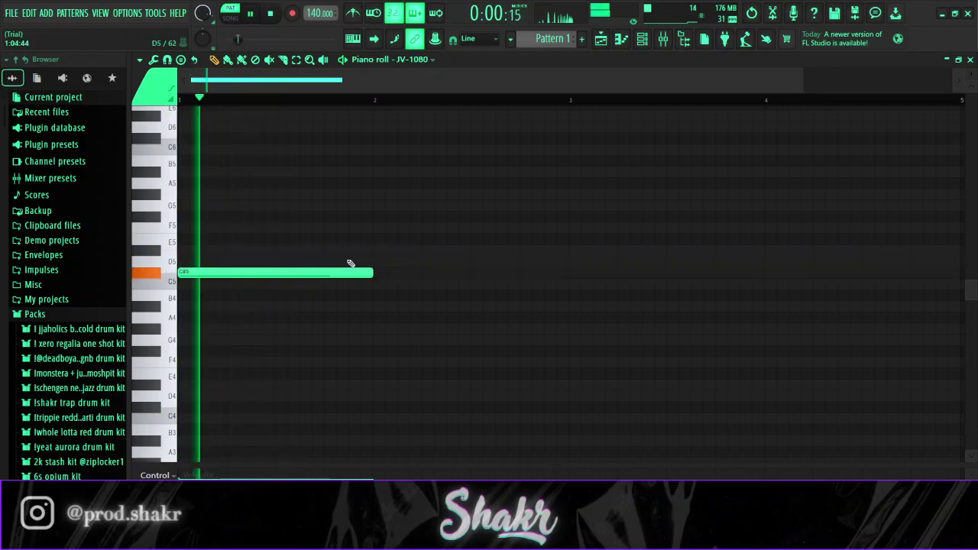
Step: Shorten the C#5 note to three beats and follow it with a 1.5-beat F#5 and a 3.5-beat E5
left_click(331, 240)
left_click_drag(364, 273, 324, 273)
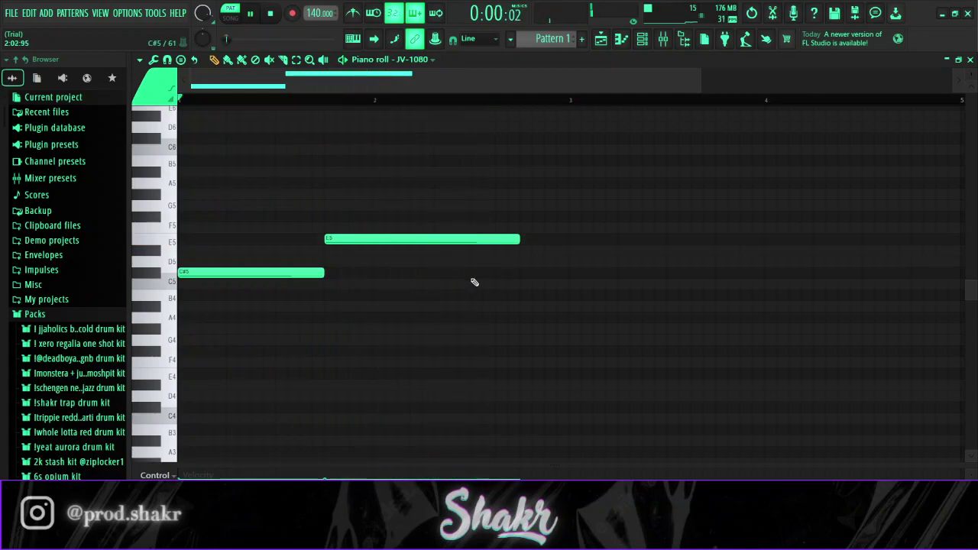
left_click_drag(424, 239, 424, 216)
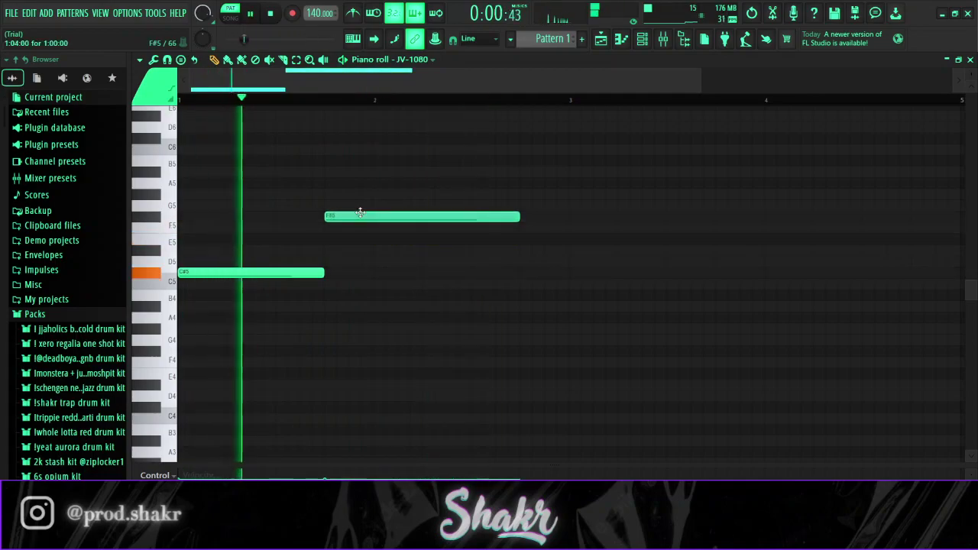
left_click(405, 241)
left_click_drag(511, 218, 426, 227)
key("space")
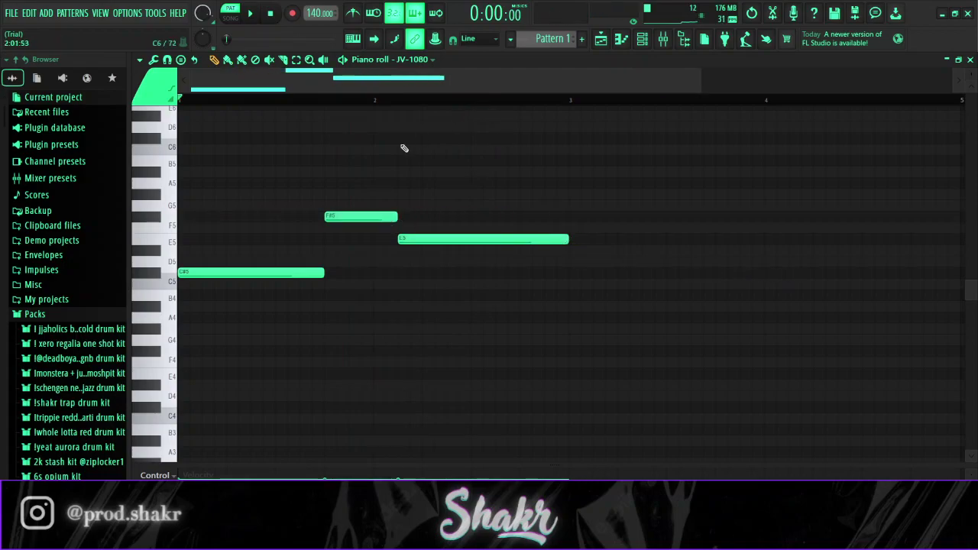
Step: Build the first chord by adding three-beat A4, F#4 and D4 notes beneath the C#5
left_click_drag(245, 270, 241, 318)
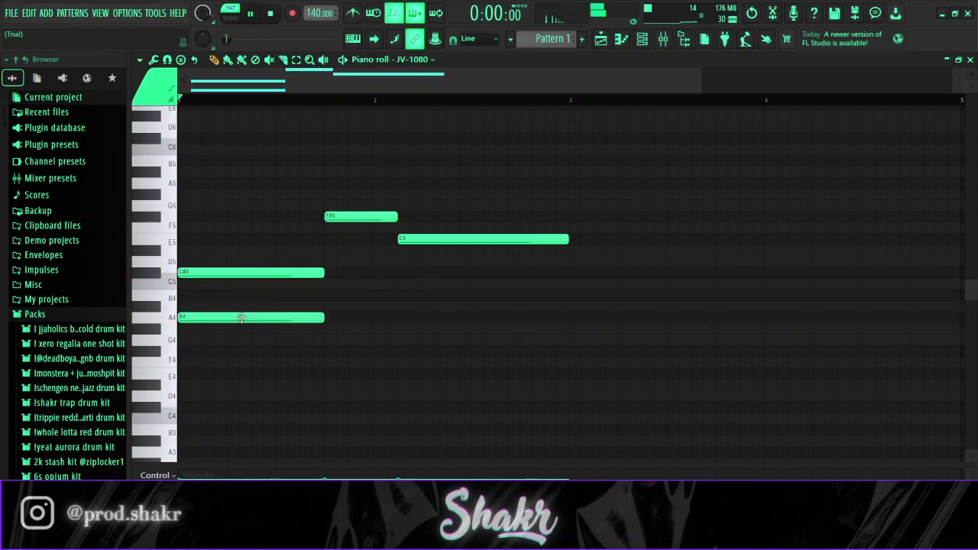
key("space")
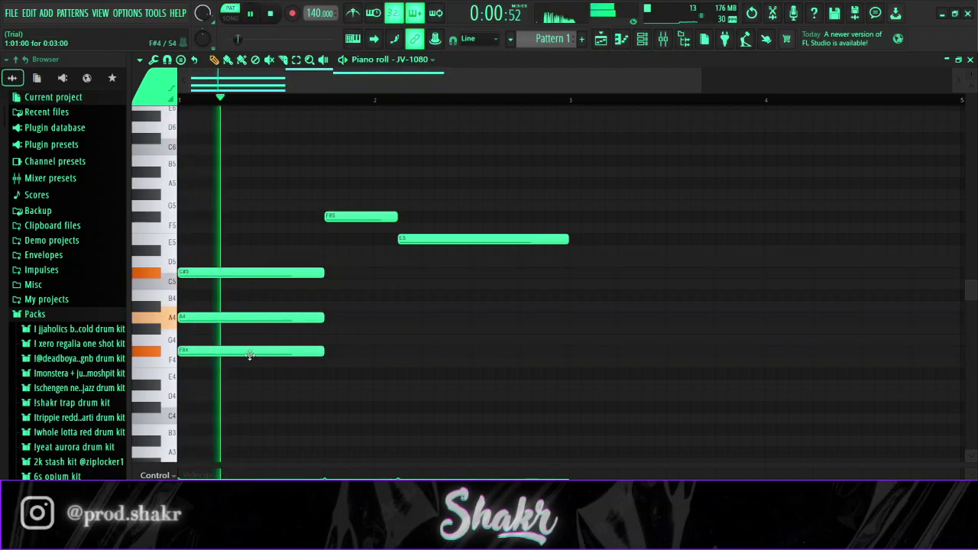
key("space")
left_click_drag(242, 384, 242, 397)
key("space")
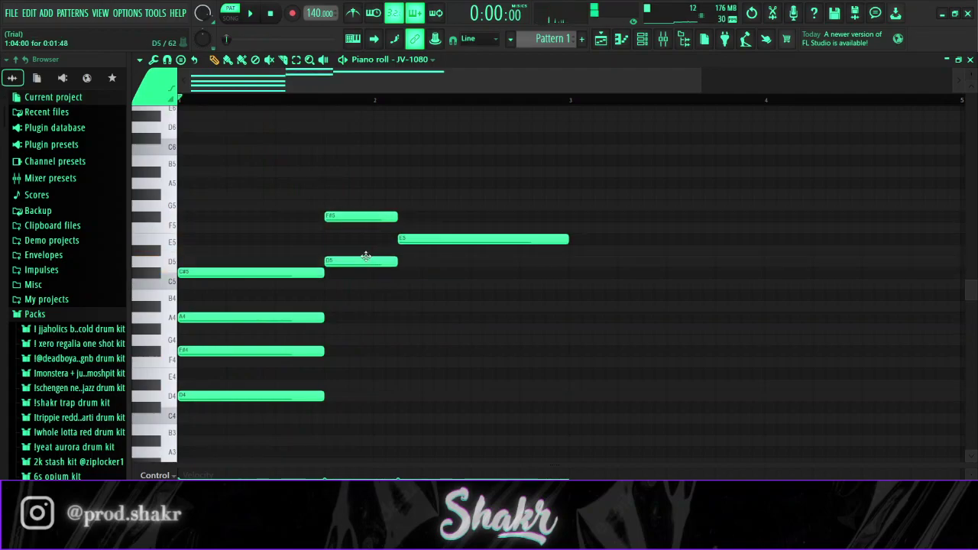
Step: Replace the second position's notes with a copy of the first chord, shortened to 1.5 beats and raised five semitones to G4, B4, D5 and F#5
left_click_drag(290, 255, 298, 415)
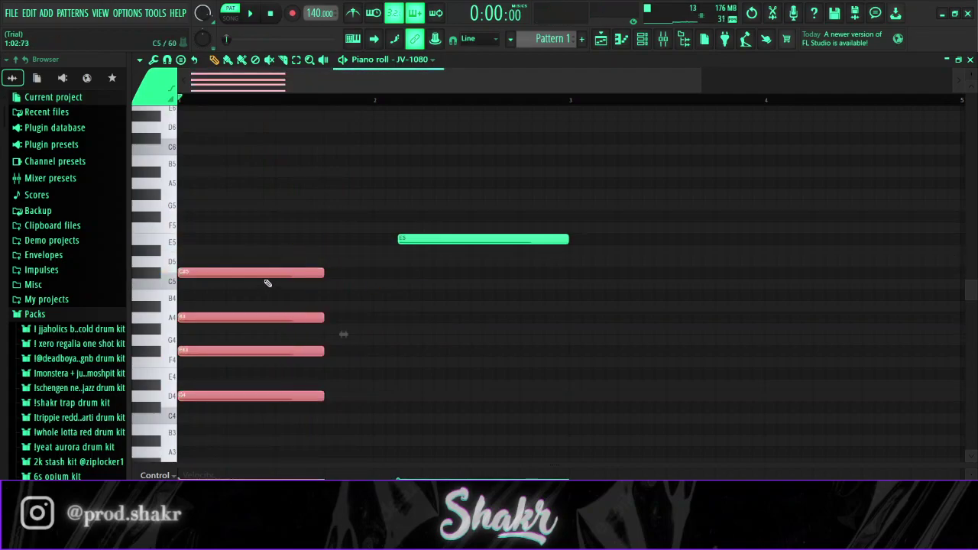
left_click_drag(259, 272, 453, 269)
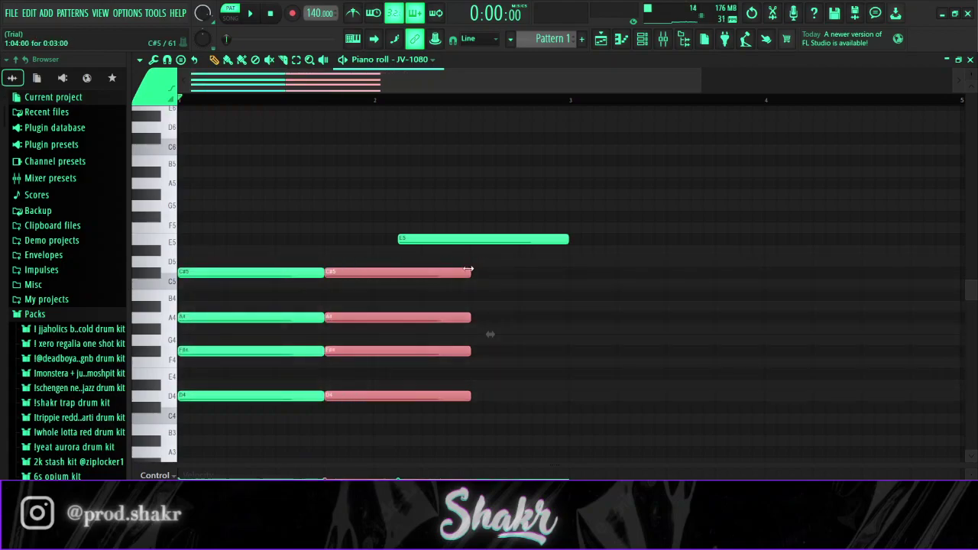
key("Up")
key("Up")
key("Up")
key("Up")
key("Up")
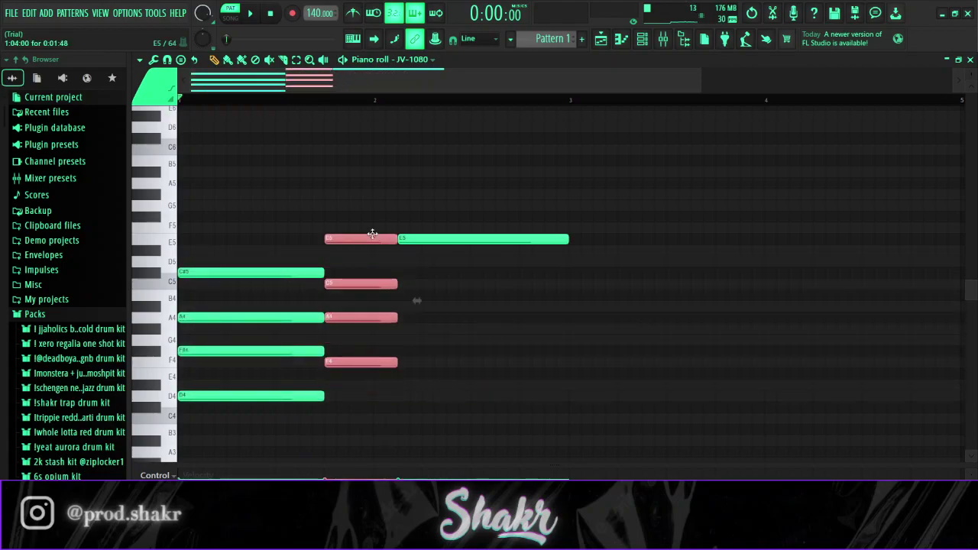
left_click(452, 295, "ctrl")
key("space")
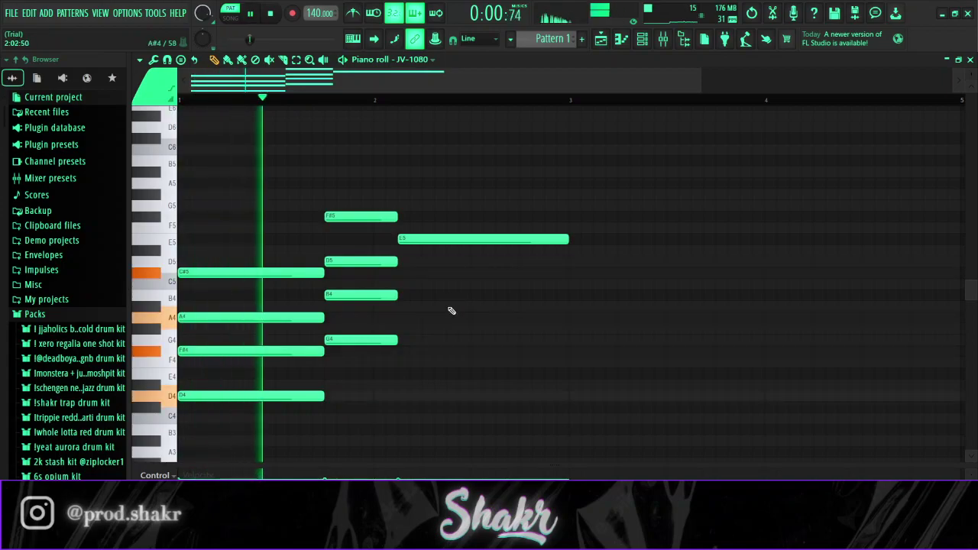
key("space")
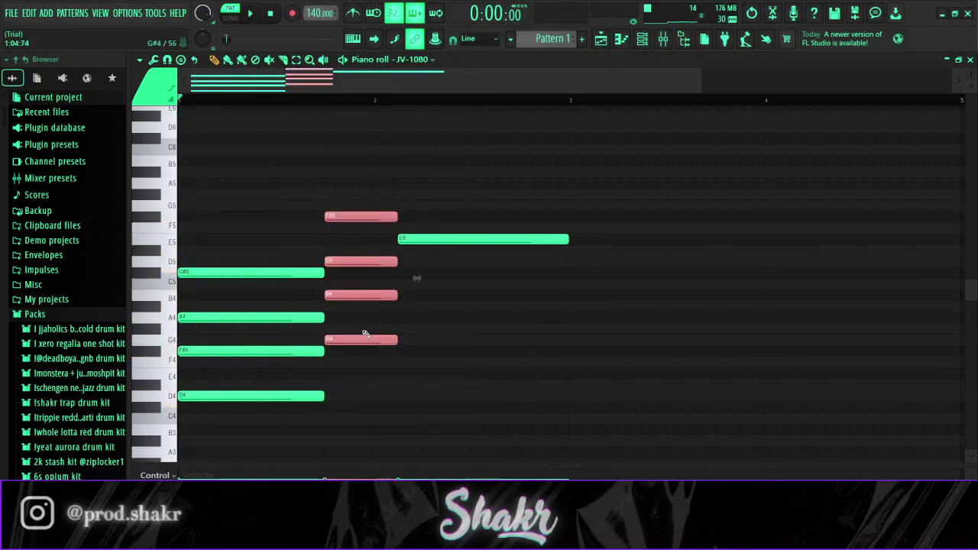
Step: Copy the first chord beneath the E5, stretch it to the end of bar 2 and remove its D4
left_click_drag(312, 419, 269, 237)
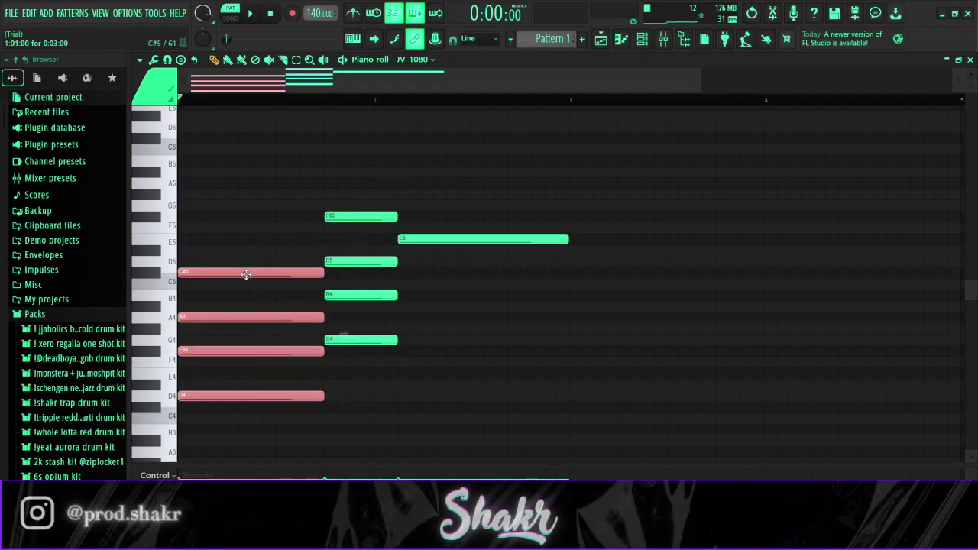
left_click_drag(246, 273, 471, 275)
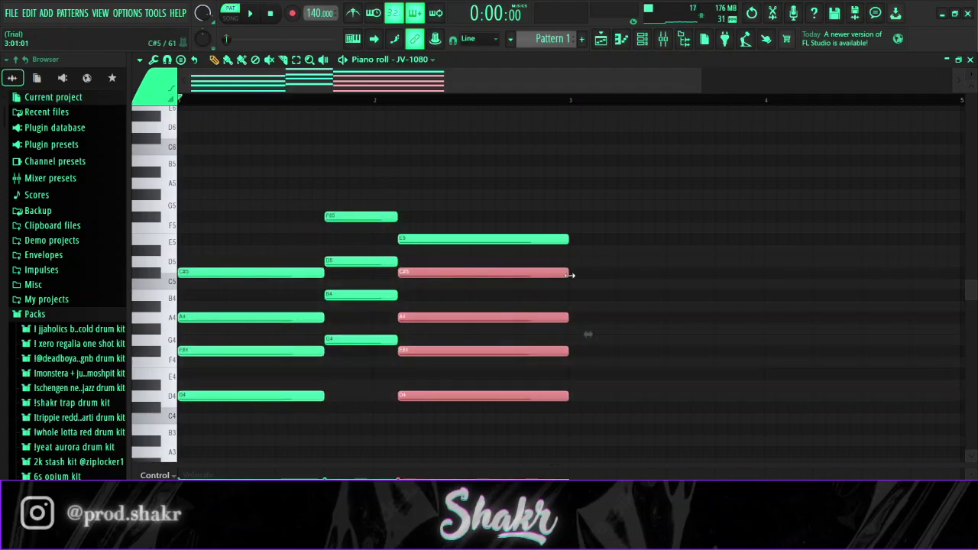
left_click(588, 346)
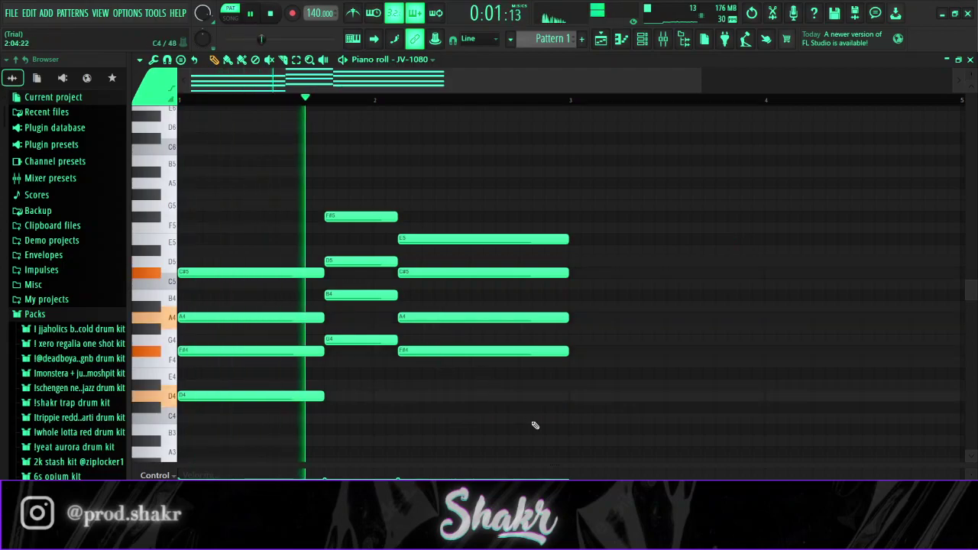
Step: Shorten all four notes of the third chord to 1.5 beats and play the pattern back
scroll(464, 102, "down", 4)
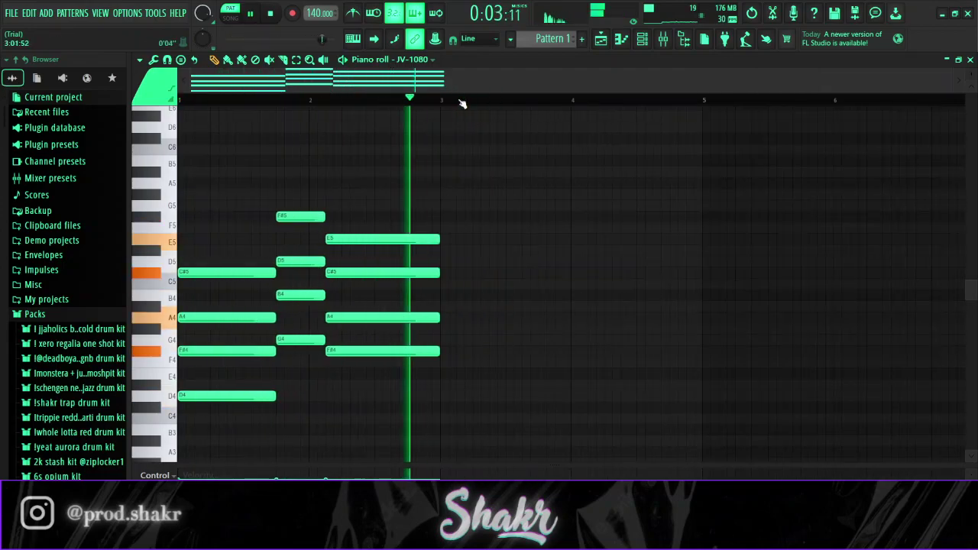
scroll(332, 100, "up", 4)
scroll(332, 100, "up", 1)
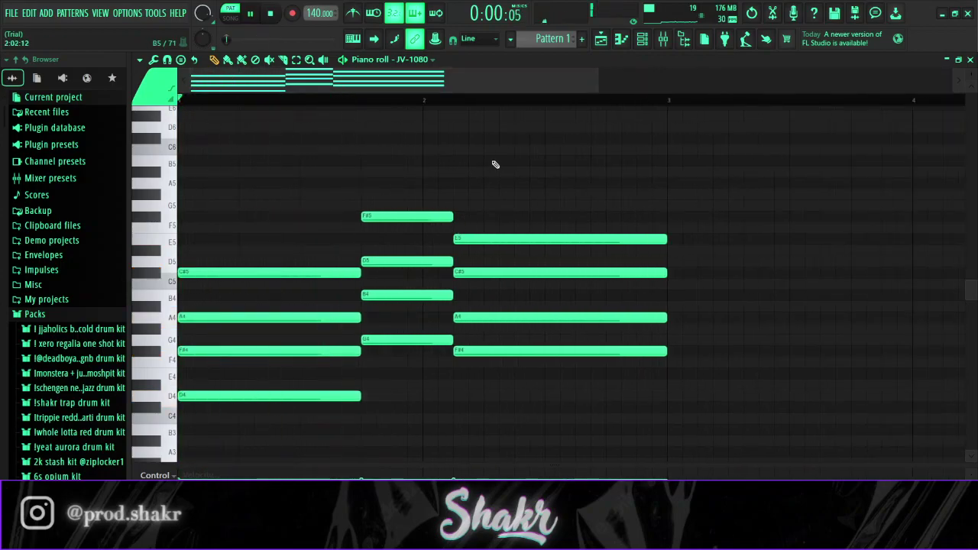
scroll(459, 107, "down", 3)
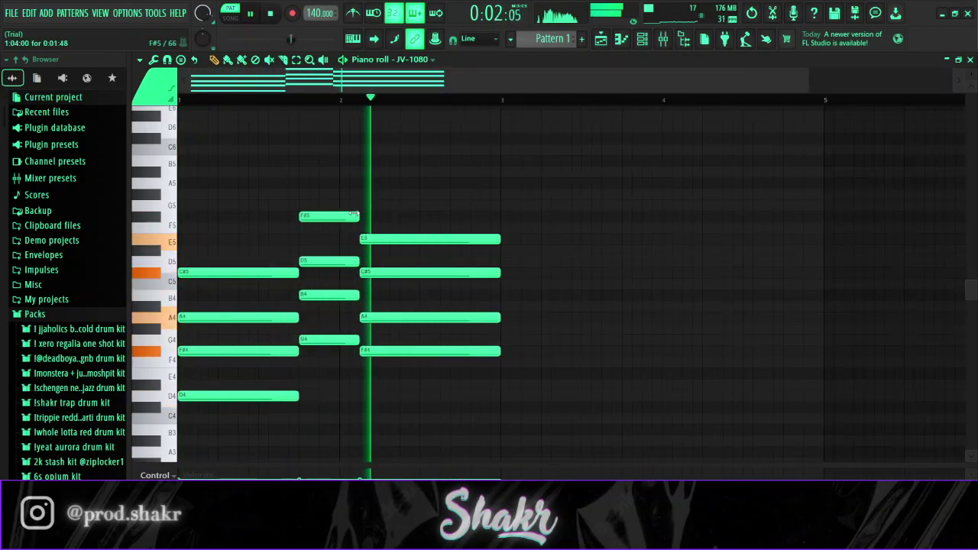
key("space")
left_click_drag(461, 229, 429, 351)
key("space")
key("ctrl+d")
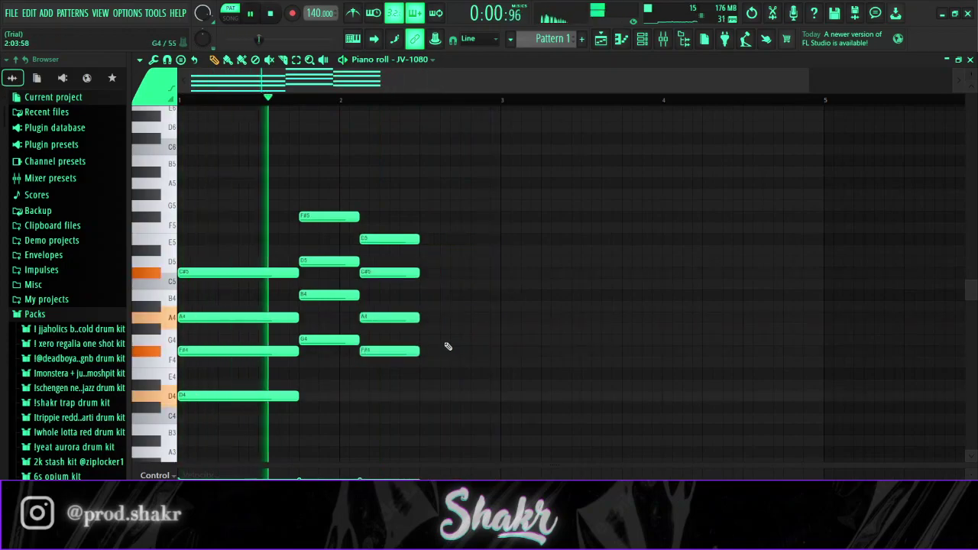
key("space")
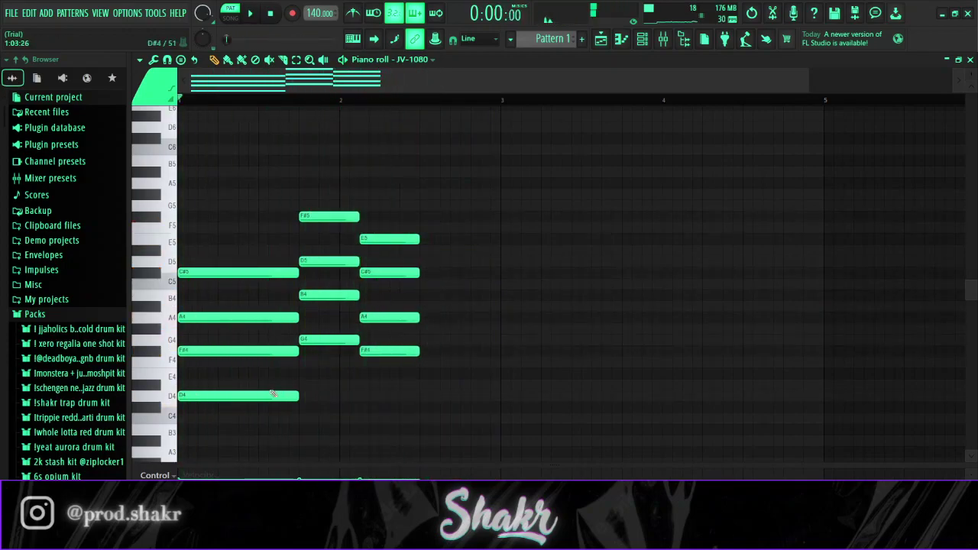
Step: Add a two-beat fourth chord of E4, G4, B4 and D5 filling the end of bar 2
left_click_drag(247, 276, 496, 274, "shift")
left_click_drag(355, 264, 454, 267, "shift")
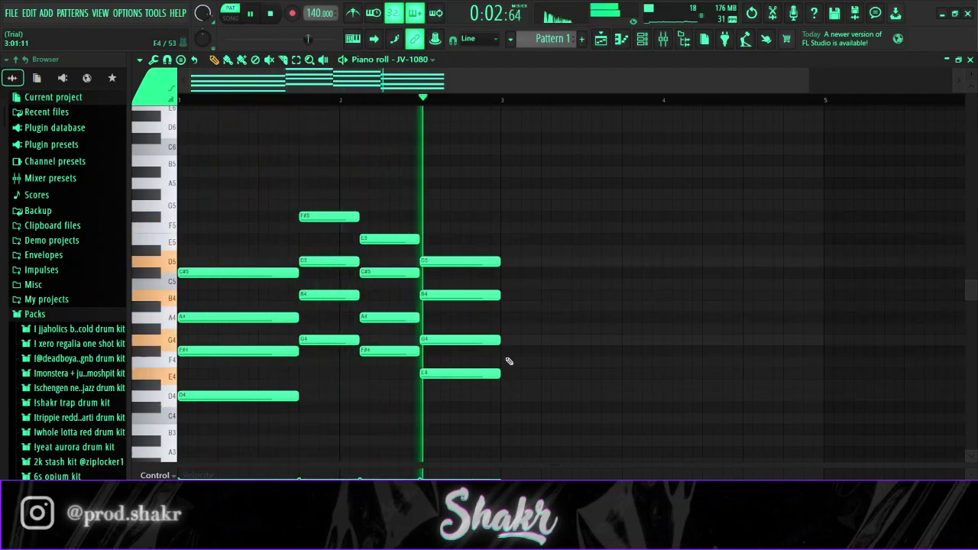
key("space")
Step: Duplicate the whole two-bar chord progression into bars 3 and 4
key("ctrl+a")
left_click_drag(218, 273, 538, 264)
key("ctrl+d")
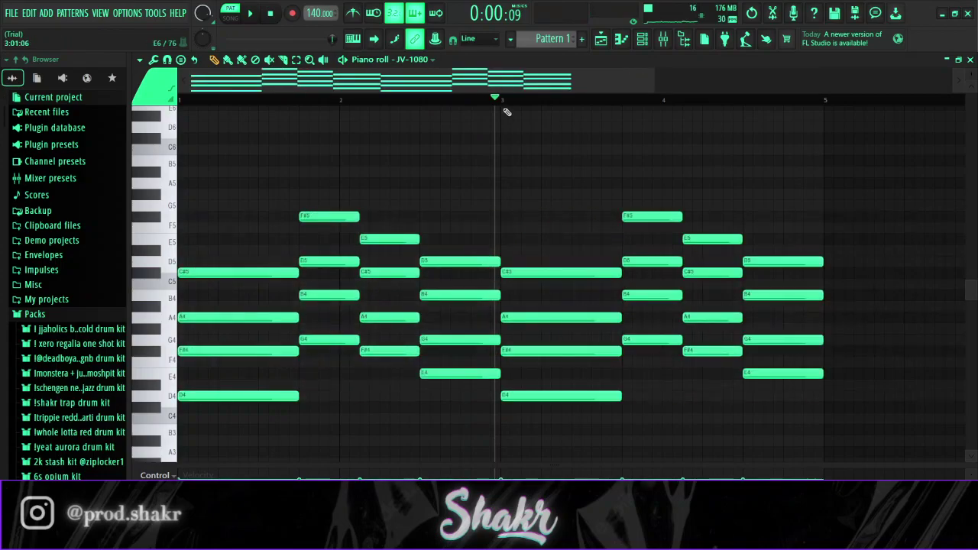
key("space")
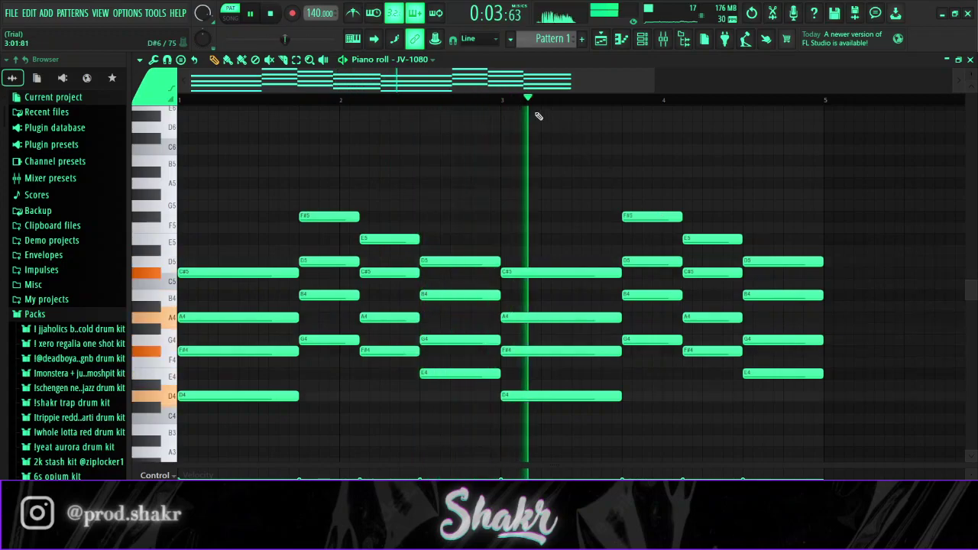
Step: Replace the last chord of bar 2 with a two-beat copy of the first chord, using E4 as its lowest note
mouse_move(489, 261)
left_mouse_down()
mouse_move(475, 225)
mouse_move(473, 273)
mouse_move(472, 264)
left_mouse_up()
key("space")
key("space")
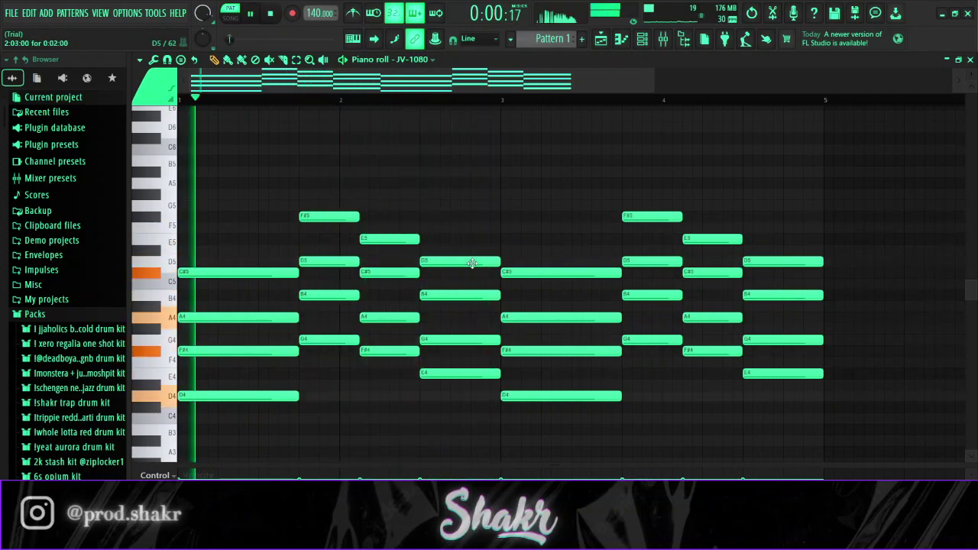
key("space")
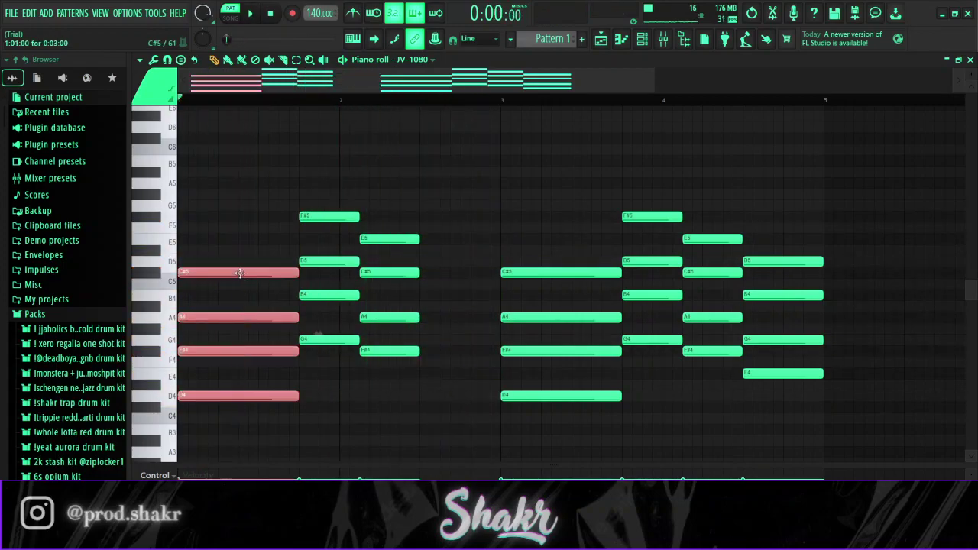
left_click_drag(239, 273, 455, 273)
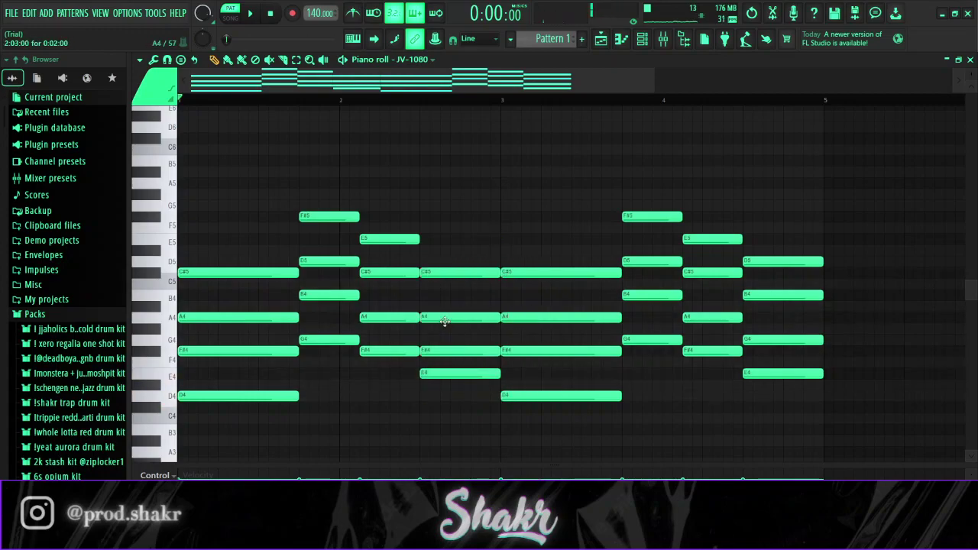
left_click_drag(445, 301, 445, 289)
key("space")
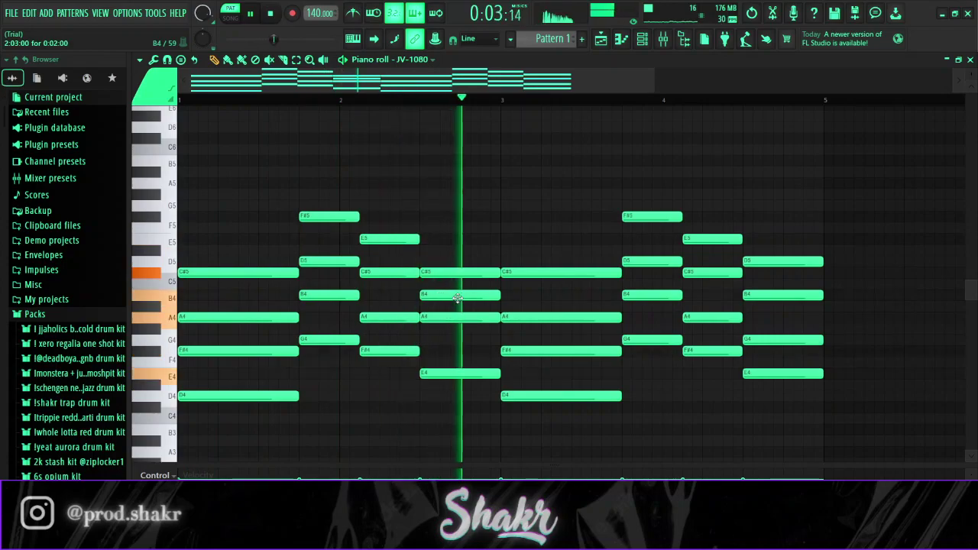
left_click_drag(457, 299, 454, 356)
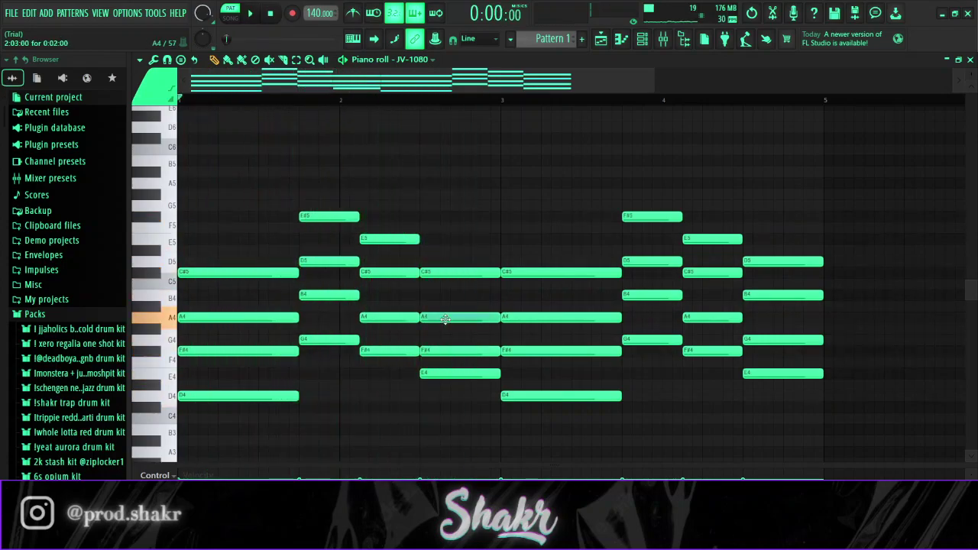
Step: Revoice the last chord of bar 2 by moving its A4 to B4, E4 to D4 and C#5 to F#5
key("space")
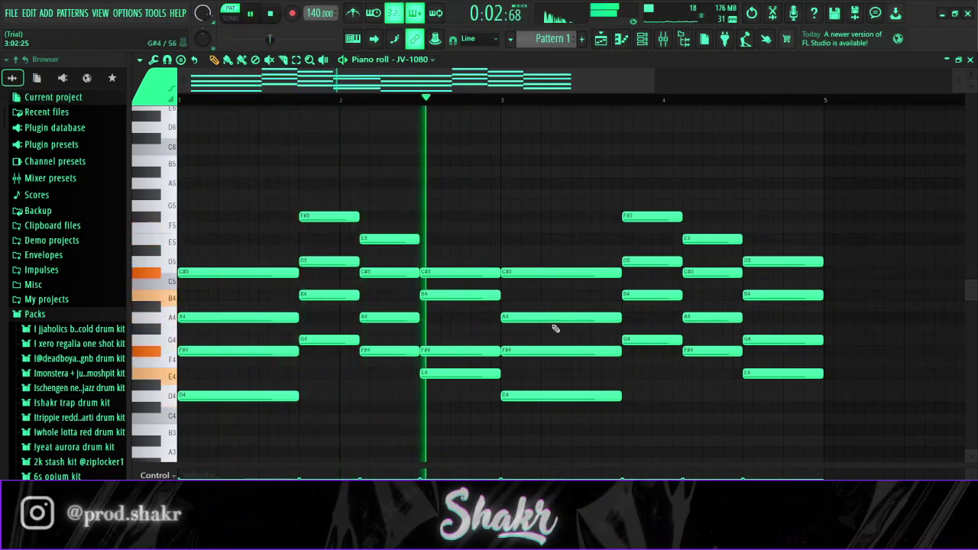
key("space")
key("space")
left_click_drag(466, 373, 464, 397)
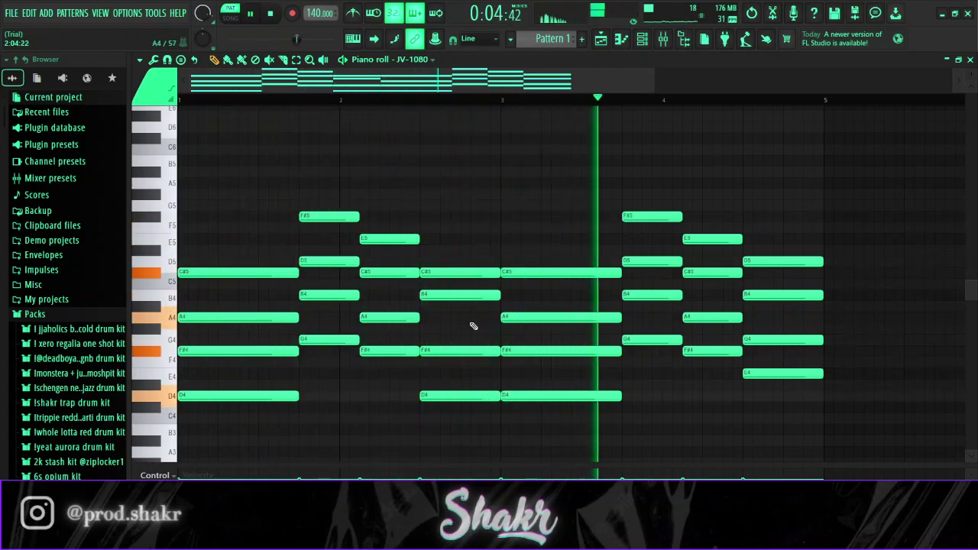
key("space")
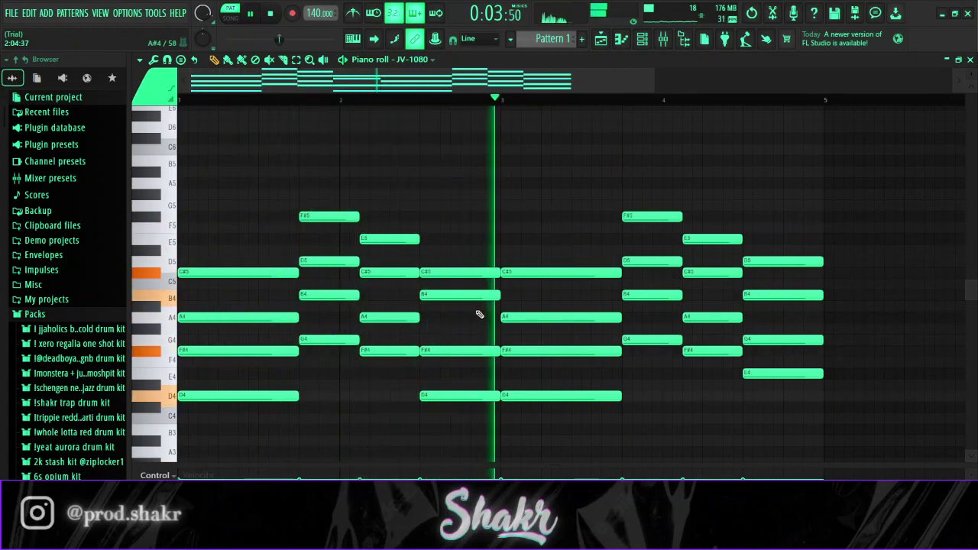
key("space")
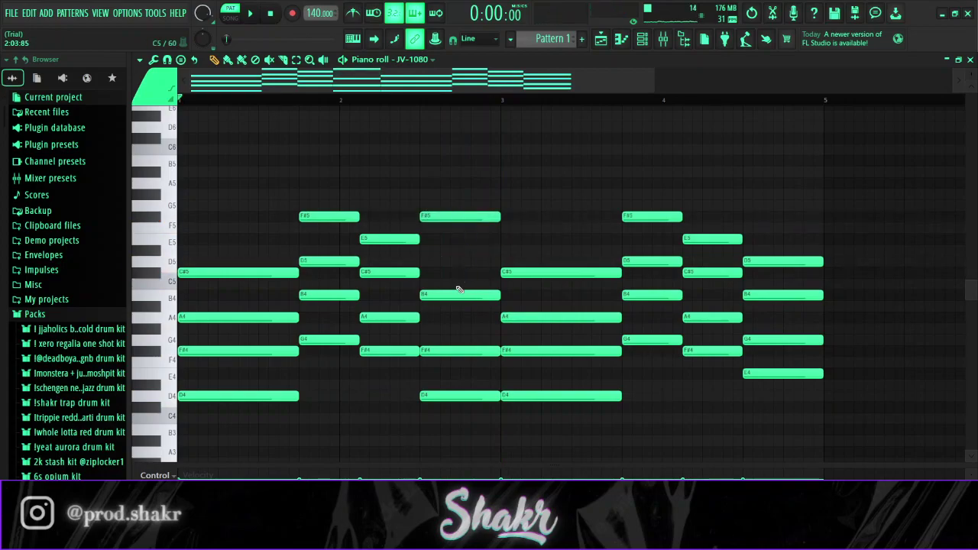
Step: Replace the last chord of bar 4 with a two-beat chord of D4, F#4, A4 and C#5, trying E4 in place of F#4
key("space")
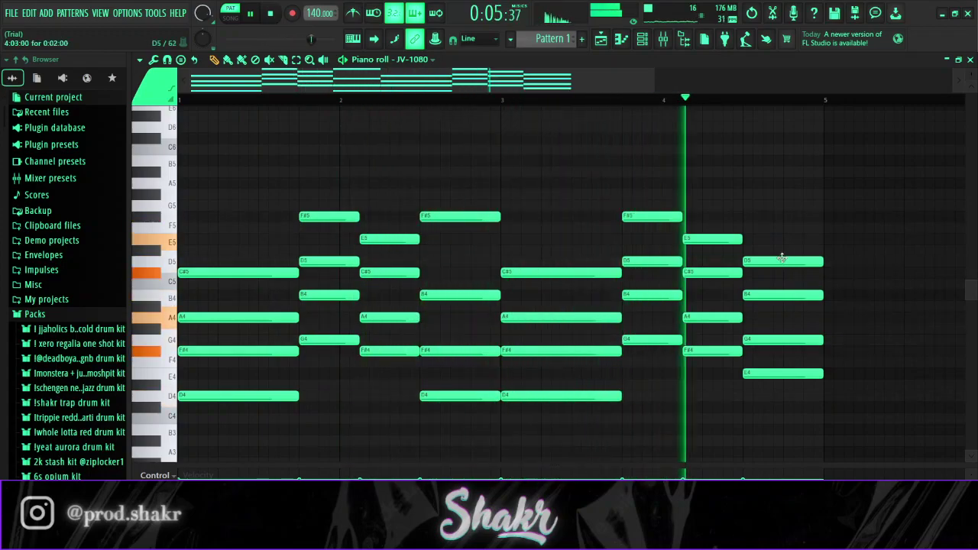
key("space")
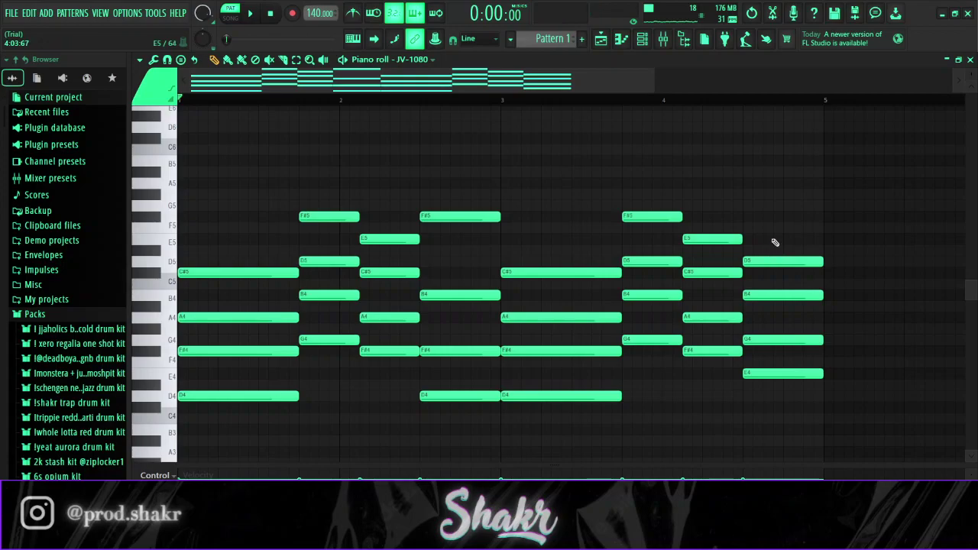
left_click_drag(604, 391, 824, 273, "ctrl")
key("space")
left_click(810, 204, "ctrl")
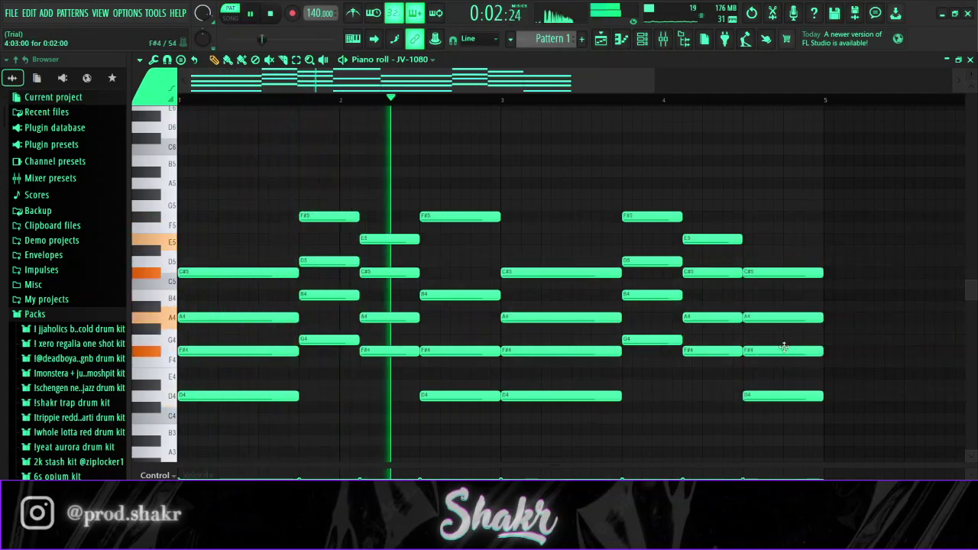
left_click_drag(783, 351, 780, 378)
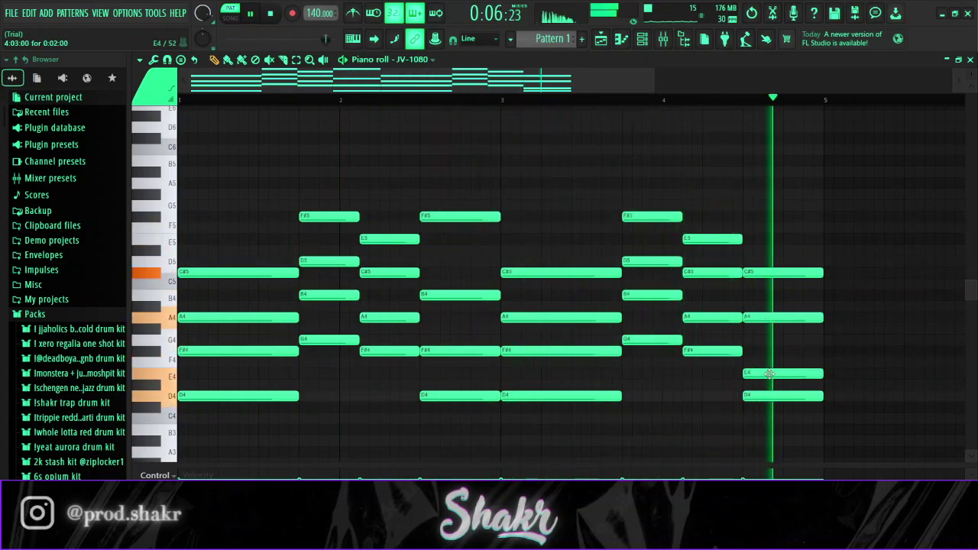
left_click_drag(769, 374, 769, 351)
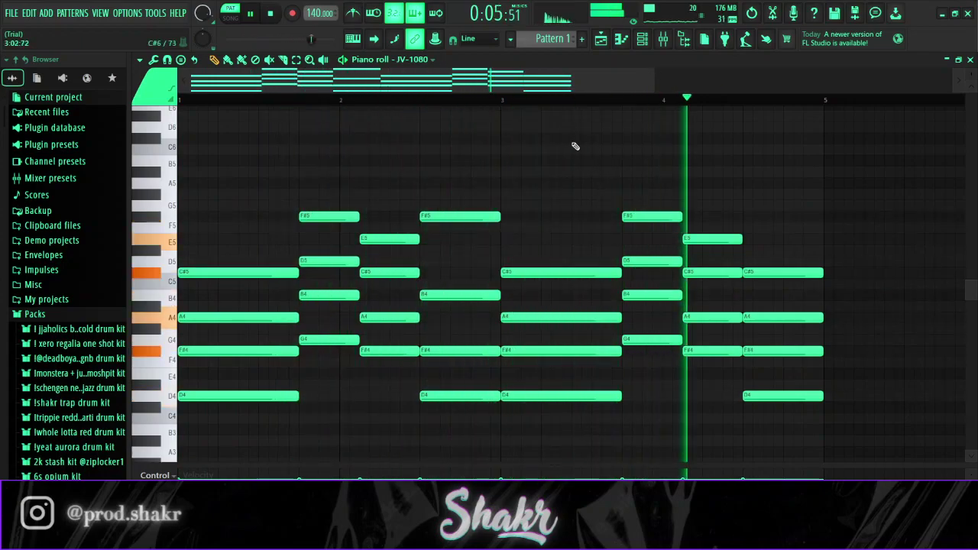
Step: Add B4 notes from beat 2 of bars 1 and 2 to their chord ends, and split the second chord's D5 at bar 2
scroll(281, 100, "up", 2)
scroll(283, 100, "up", 1)
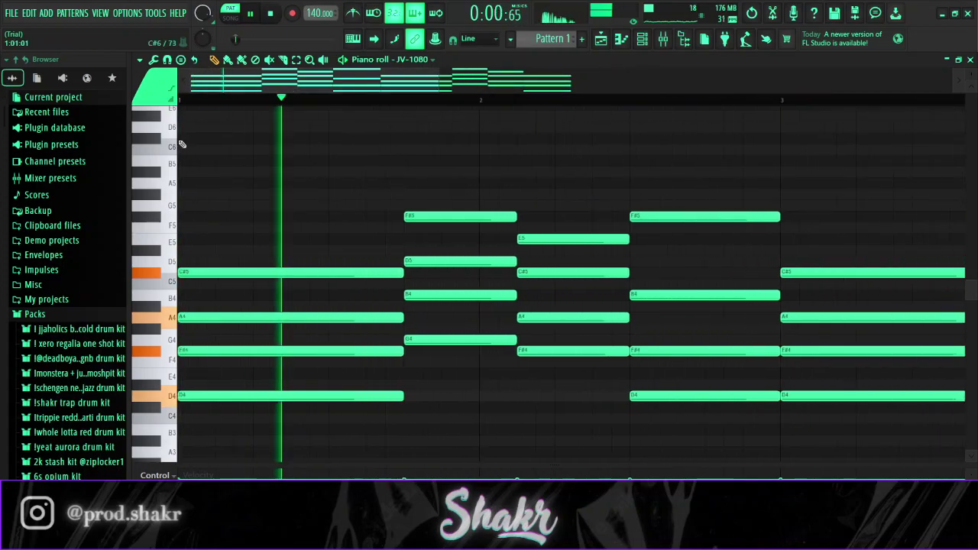
left_click(253, 295)
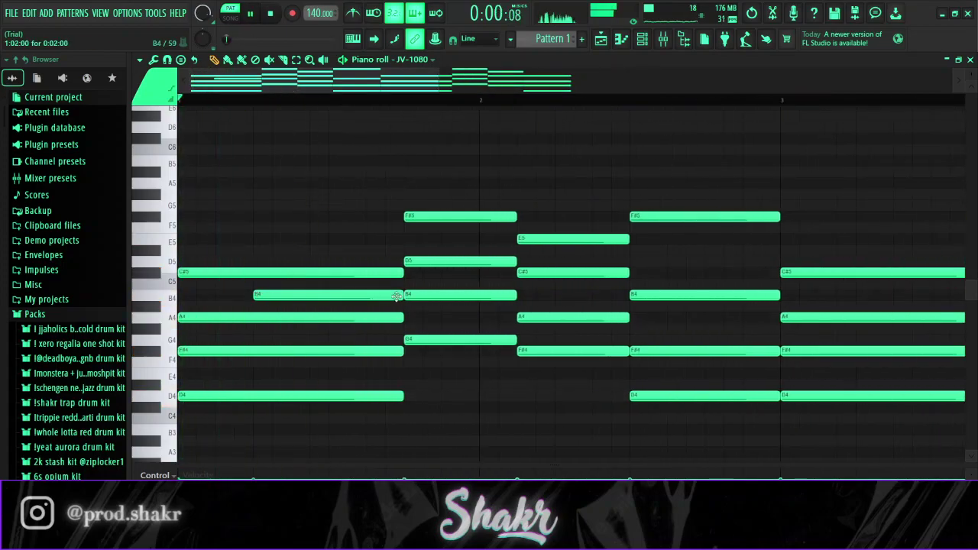
left_click(482, 261)
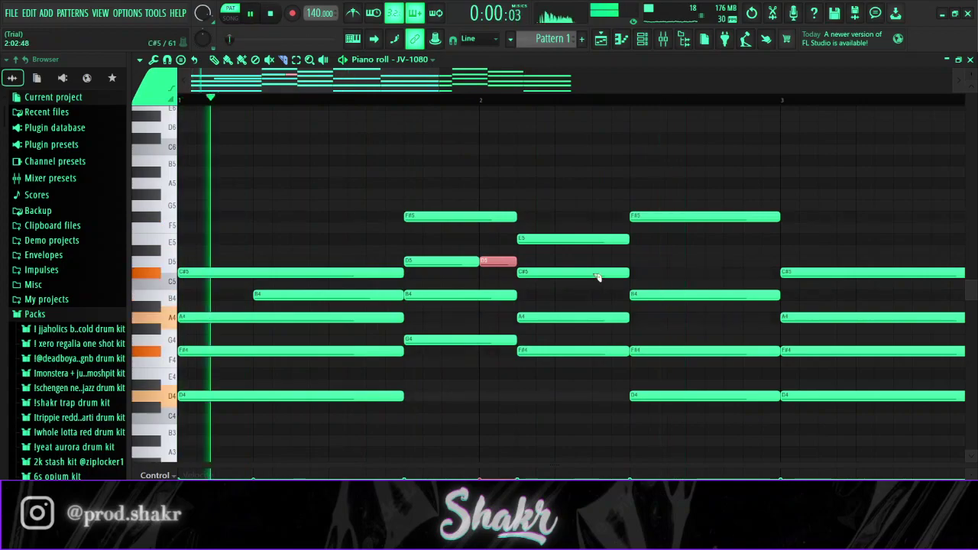
key("space")
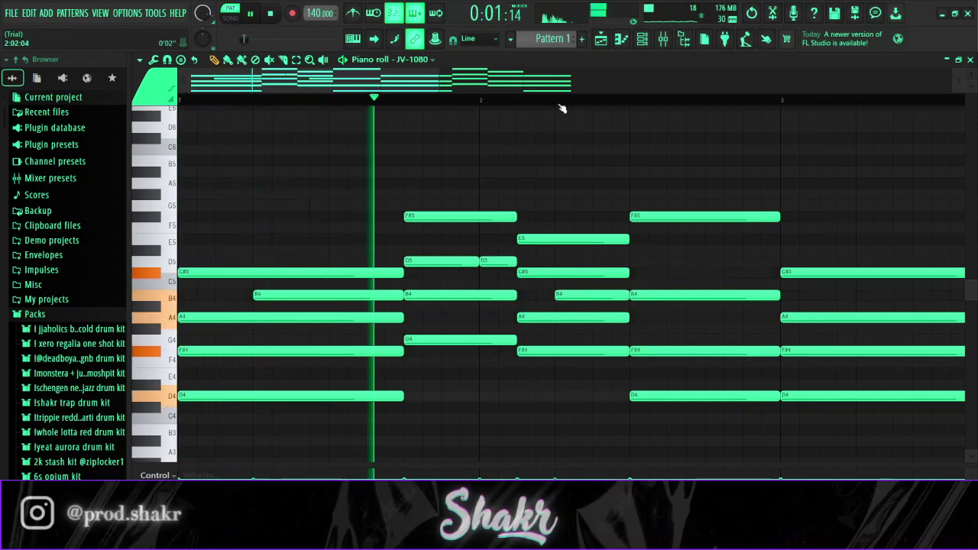
Step: Add a one-beat C#5 at the end of bar 2 and split the third chord's C#5 on beat 2, replacing its added B4
scroll(563, 104, "down", 3)
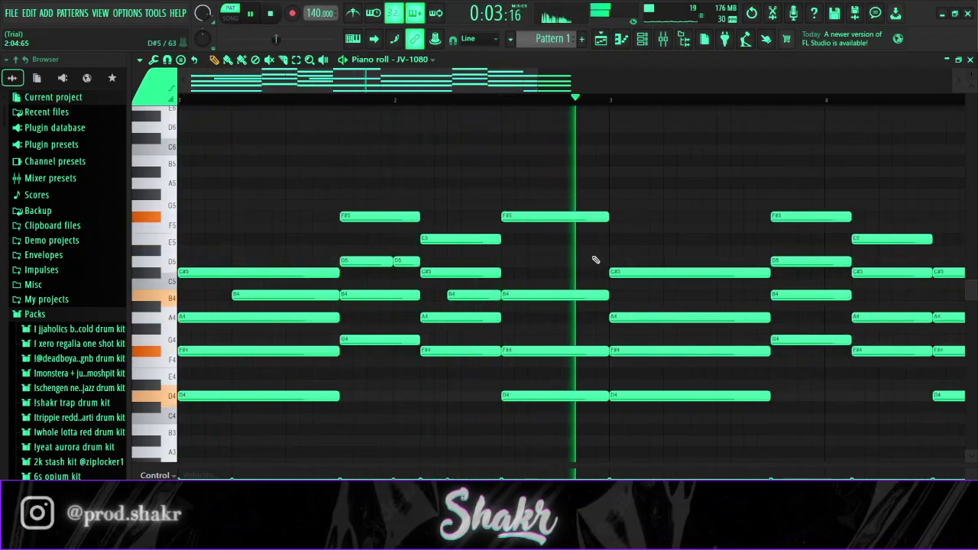
left_click(564, 272)
key("space")
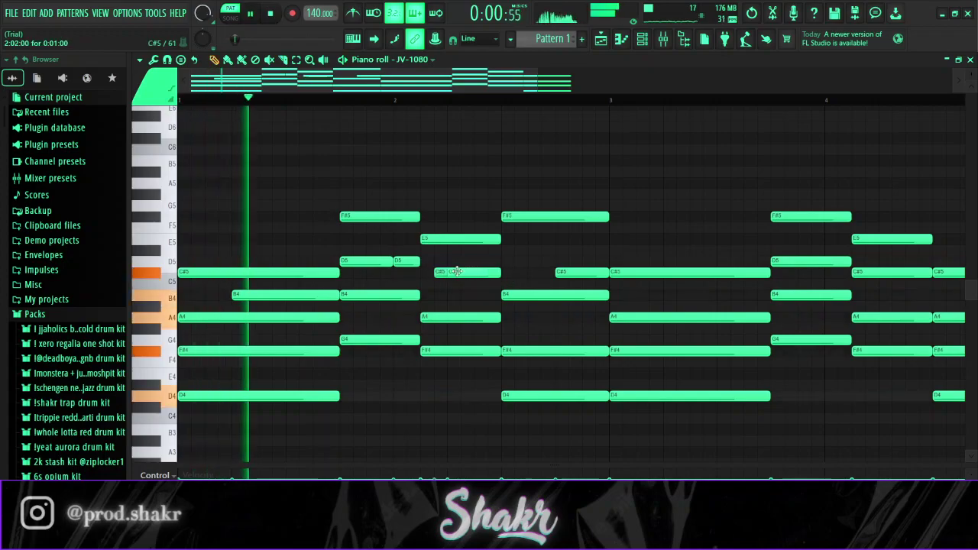
left_click(435, 272)
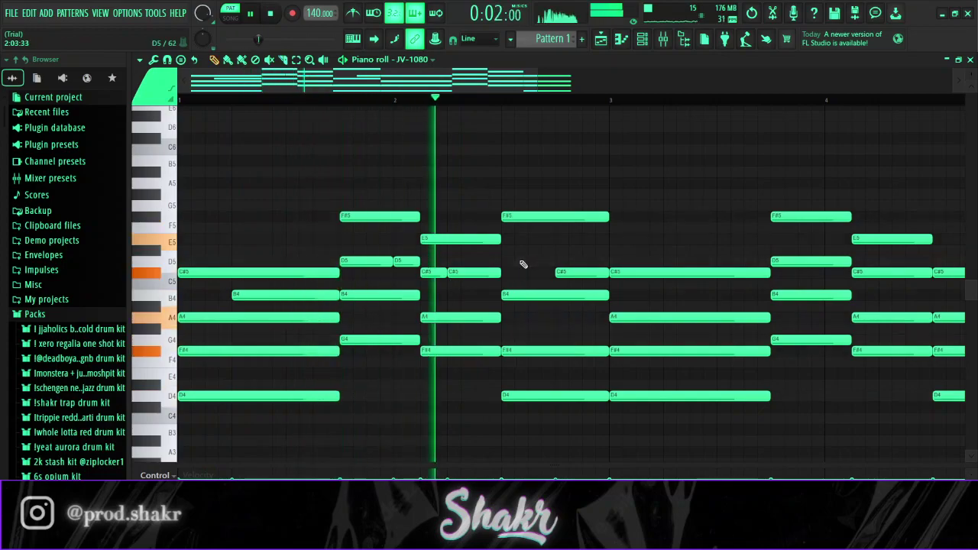
Step: Add a half-beat E5 at the end of bar 2, trimmed to finish where bar 3 starts
left_click(590, 240)
key("space")
key("space")
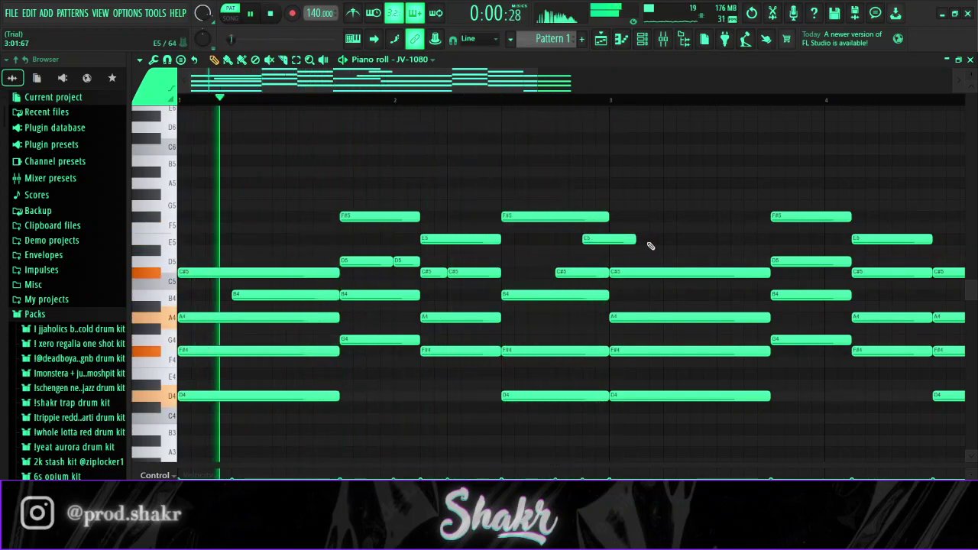
left_click_drag(635, 240, 608, 237)
Step: Copy the added B4 and the split D5 and C#5 notes from bars 1 and 2 onto the matching chords in bars 3 and 4
scroll(563, 110, "down", 3)
scroll(566, 122, "down", 2)
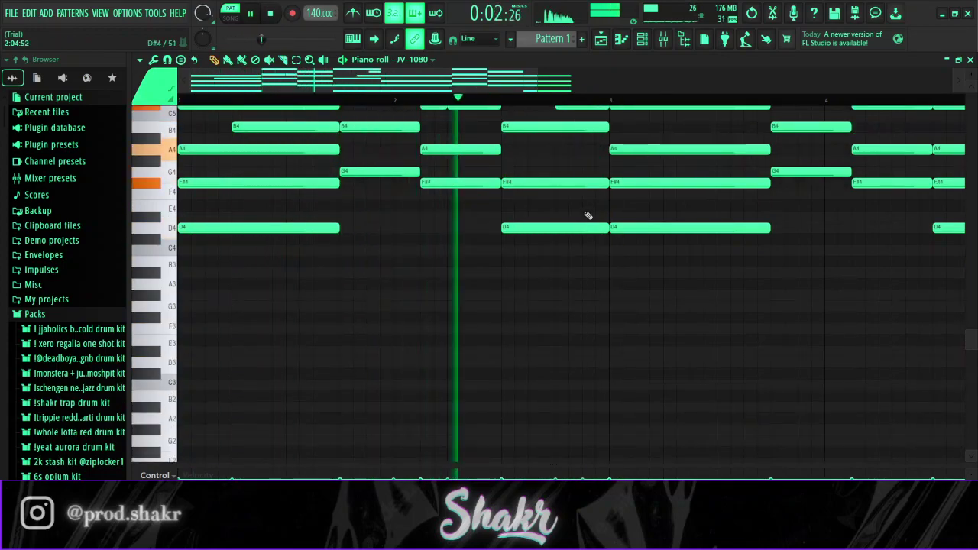
scroll(588, 214, "up", 3)
scroll(555, 106, "down", 3)
scroll(579, 216, "up", 3)
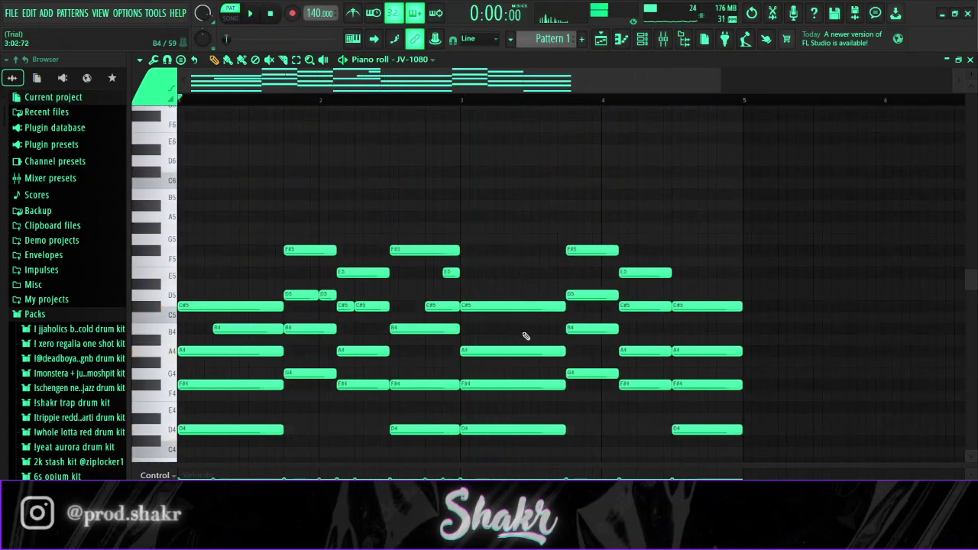
key("space")
key("space")
left_click_drag(553, 214, 644, 465)
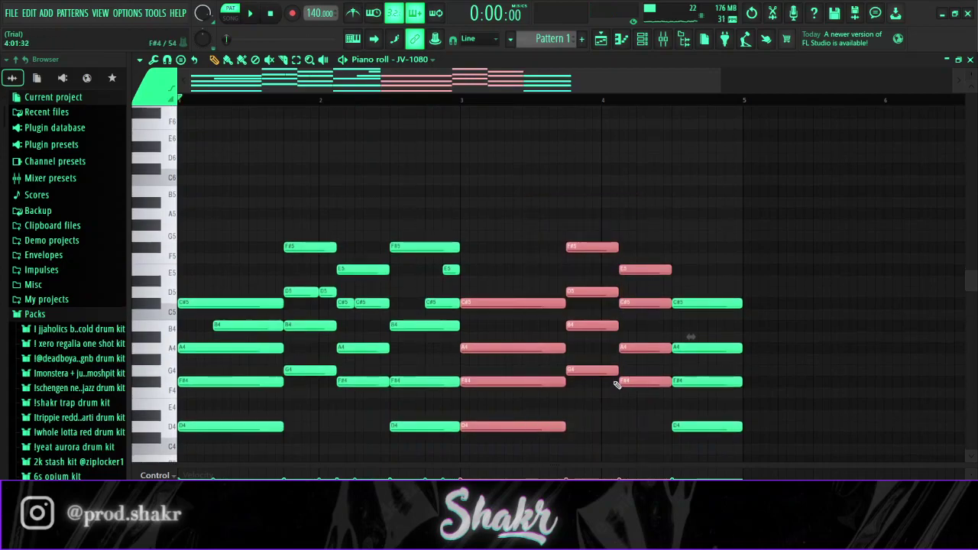
key("Delete")
left_click_drag(214, 308, 496, 321)
key("space")
left_click(606, 287, "ctrl")
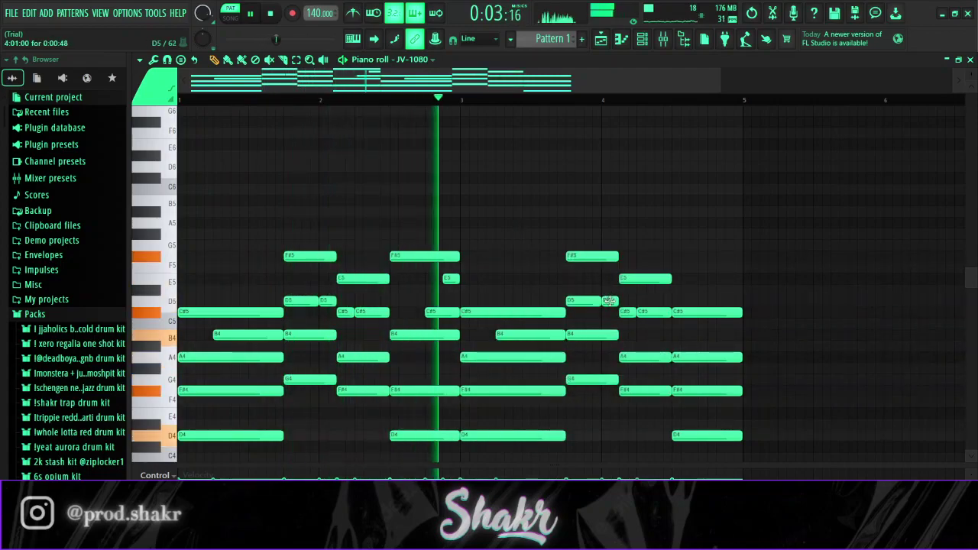
Step: Add a half-beat E5 and a one-beat F#5 above the last chord, both ending with bar 4
left_click(730, 278)
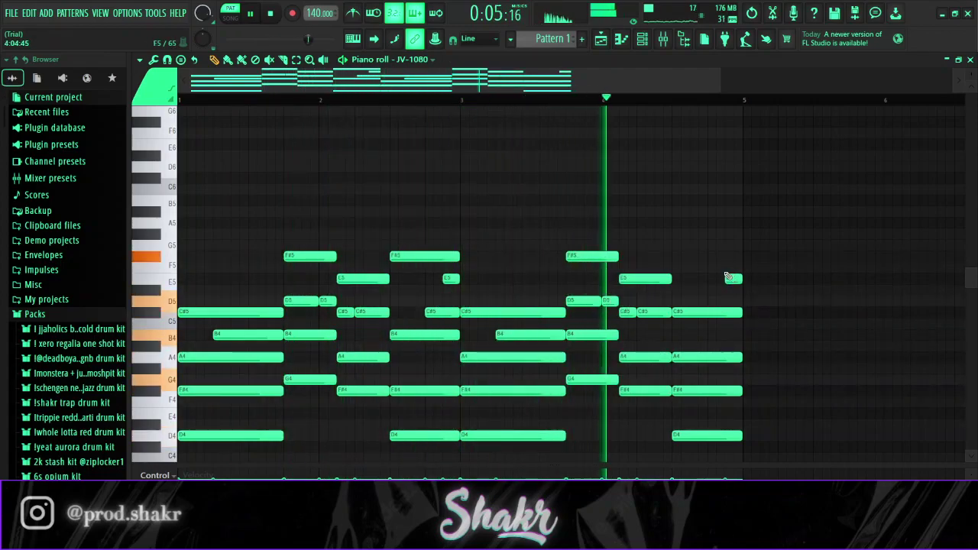
left_click(711, 257)
left_click_drag(723, 258, 742, 260)
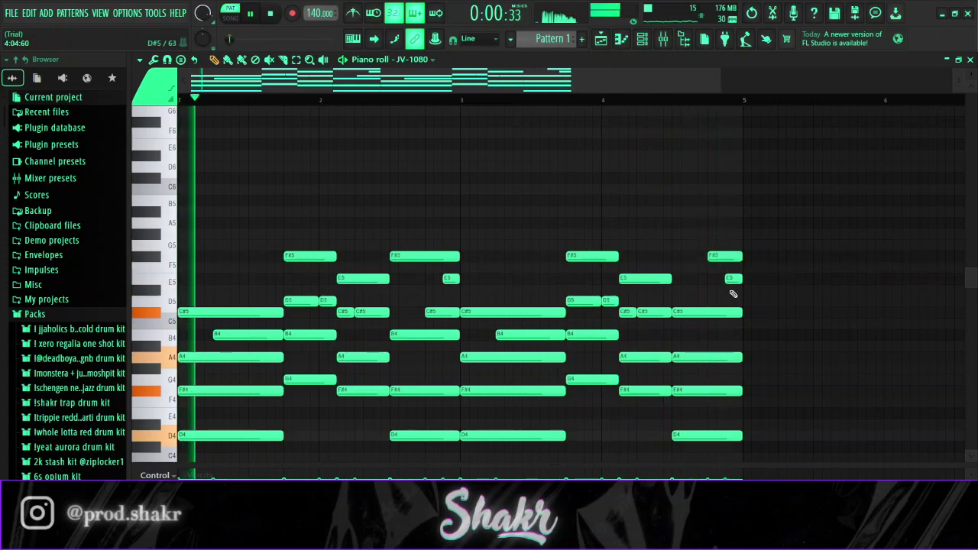
Step: Insert a quarter-beat C#5 at the start of bar 2 and shift the short D5 there slightly later
scroll(335, 102, "up", 4)
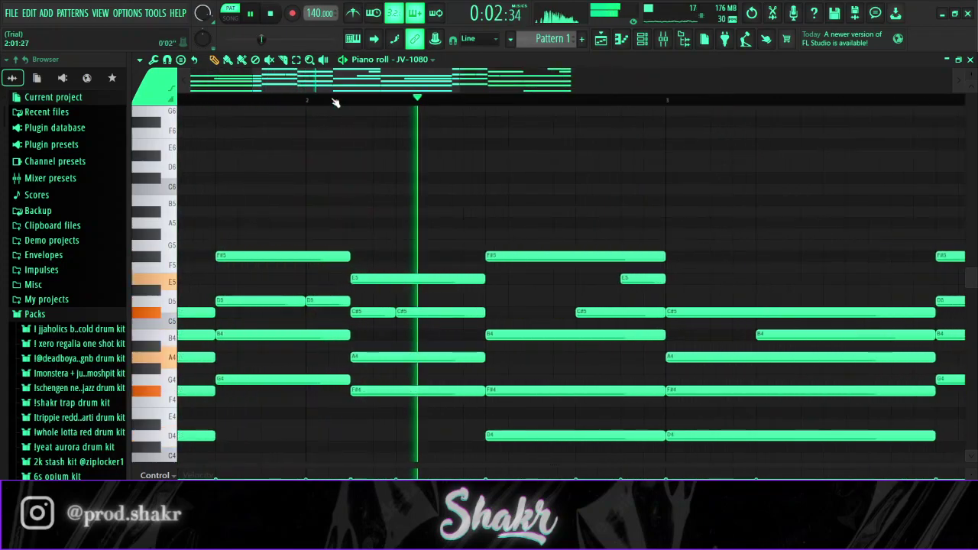
left_click_drag(392, 84, 327, 85)
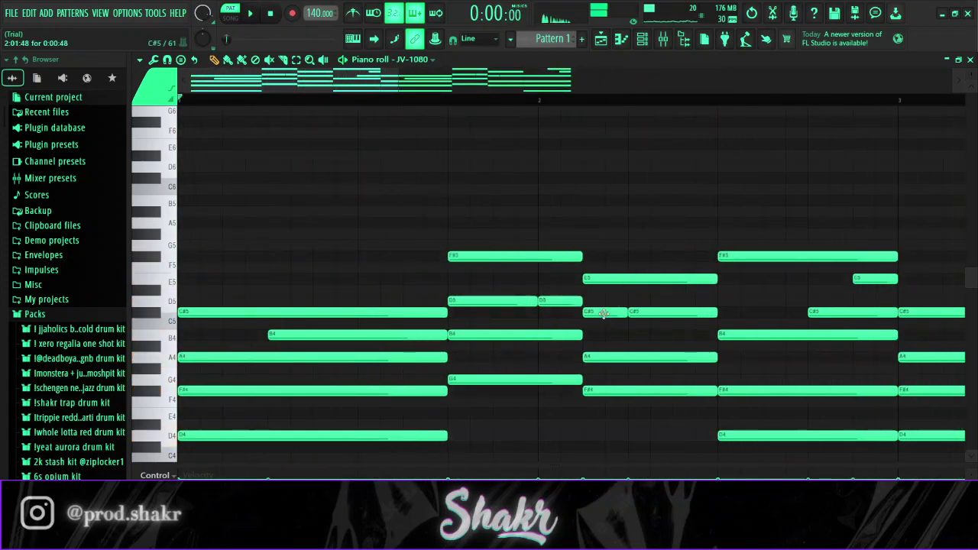
left_click_drag(582, 313, 559, 311)
key("space")
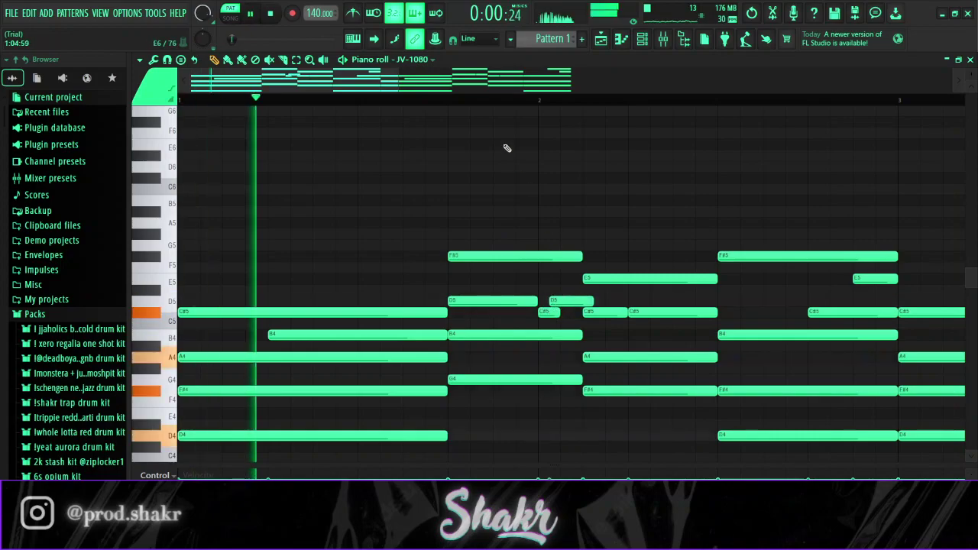
Step: Copy the short C#5 and delayed D5 figure to the start of bar 4, replacing the short D5 there
scroll(491, 111, "down", 5)
scroll(479, 102, "down", 4)
scroll(415, 243, "up", 3)
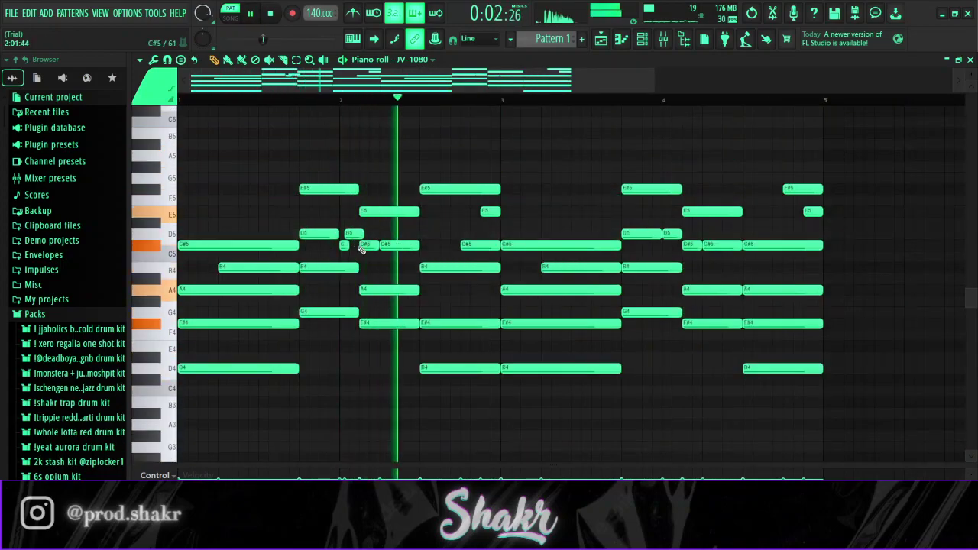
left_click_drag(659, 247, 678, 235)
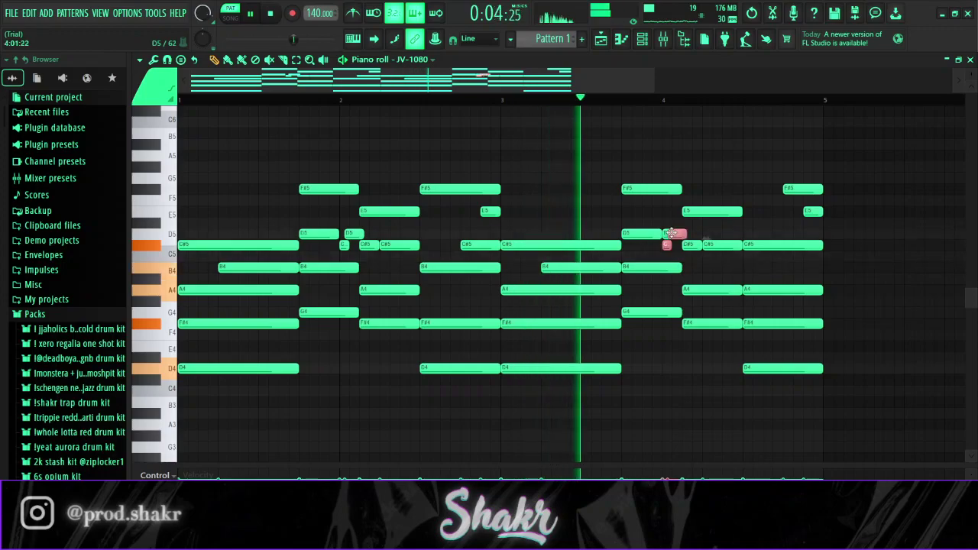
Step: Change the quarter-beat C#5 notes at the start of bars 2 and 4 to B4 and play the pattern back
right_click(665, 235)
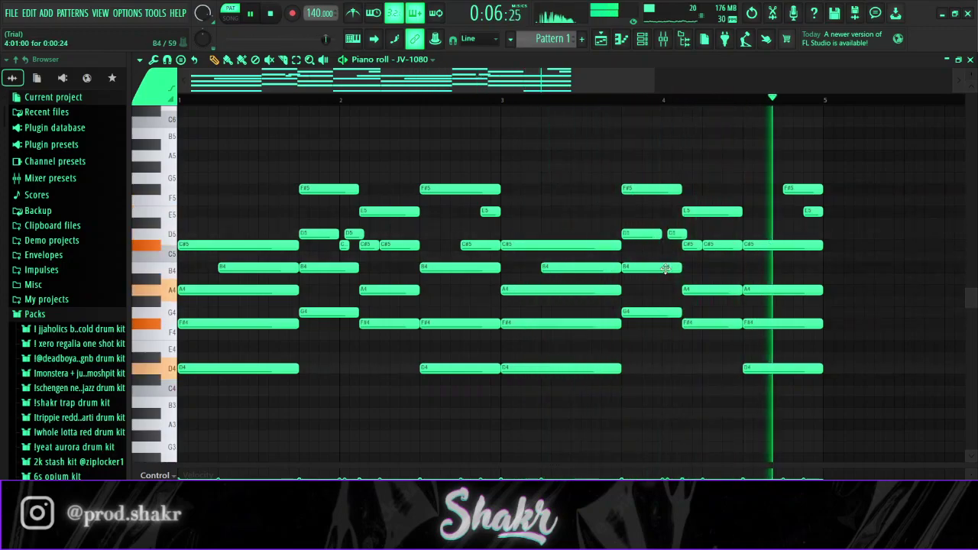
right_click(343, 251)
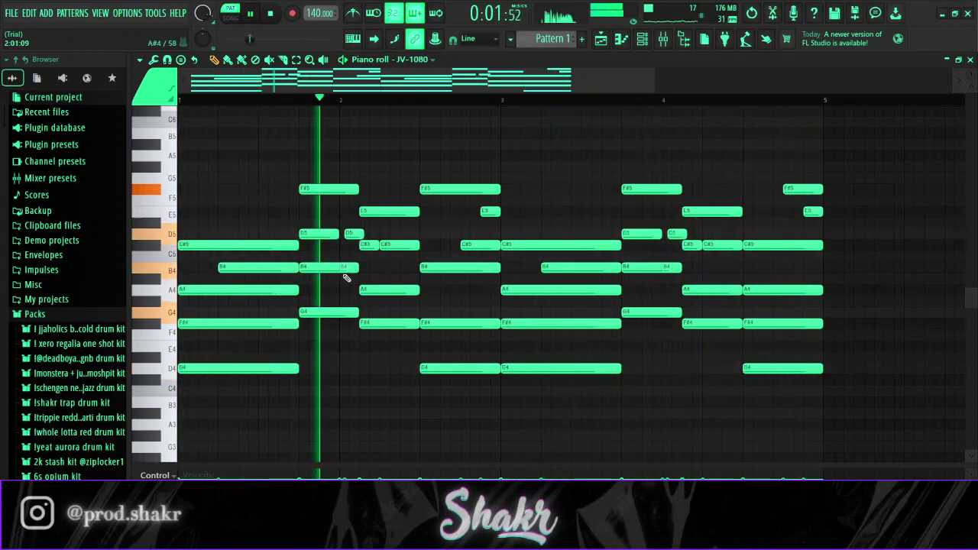
scroll(403, 102, "down", 2)
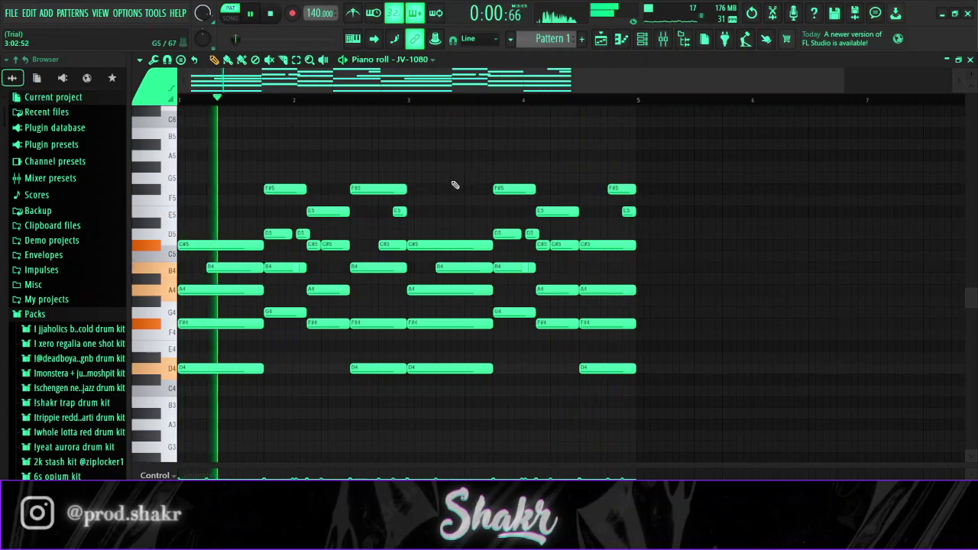
key("space")
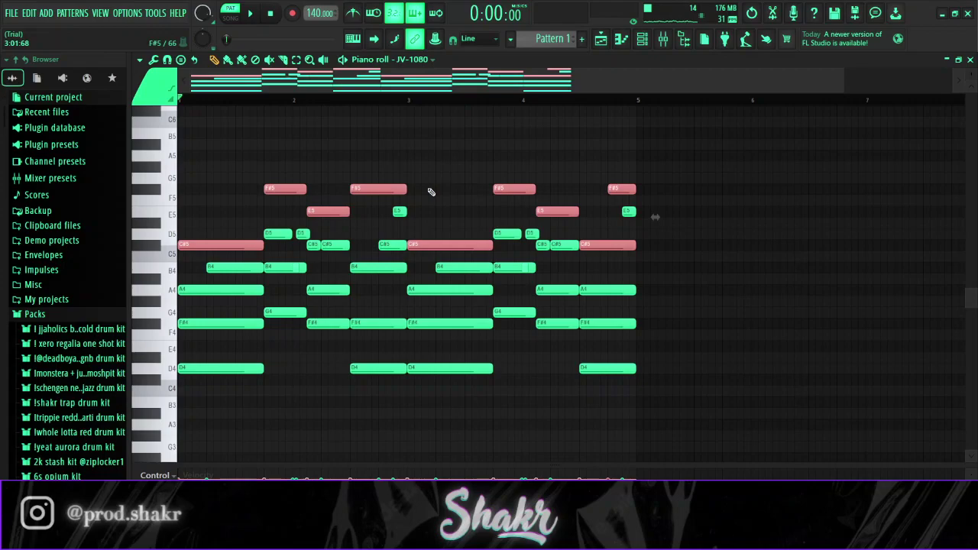
Step: Duplicate the main top note of each chord one octave higher, leaving only C#6 above the last chord of bar 4
left_click_drag(655, 217, 662, 217)
key("shift+Up")
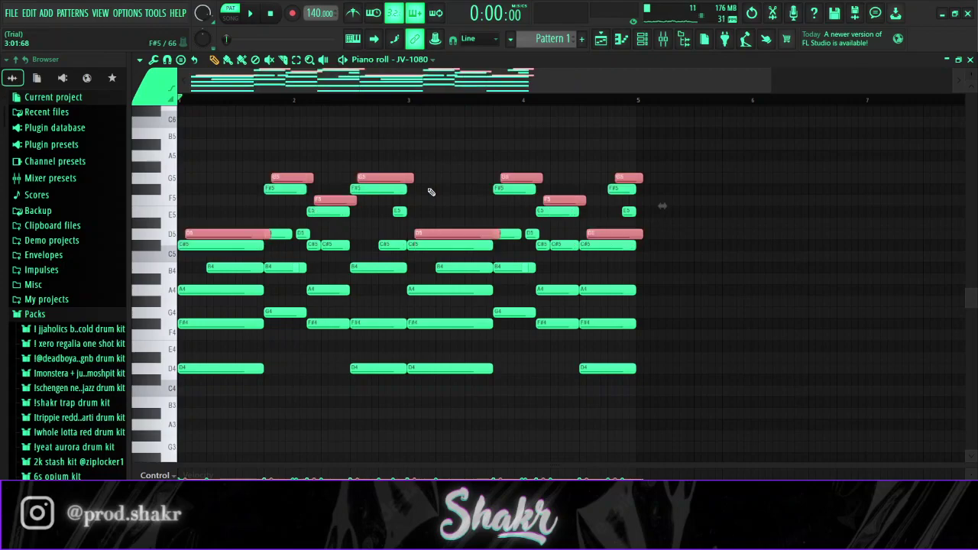
key("shift+Down")
key("ctrl+Up")
left_click_drag(254, 181, 239, 182)
left_click(691, 157, "ctrl")
right_click(634, 122)
key("space")
scroll(638, 128, "up", 2)
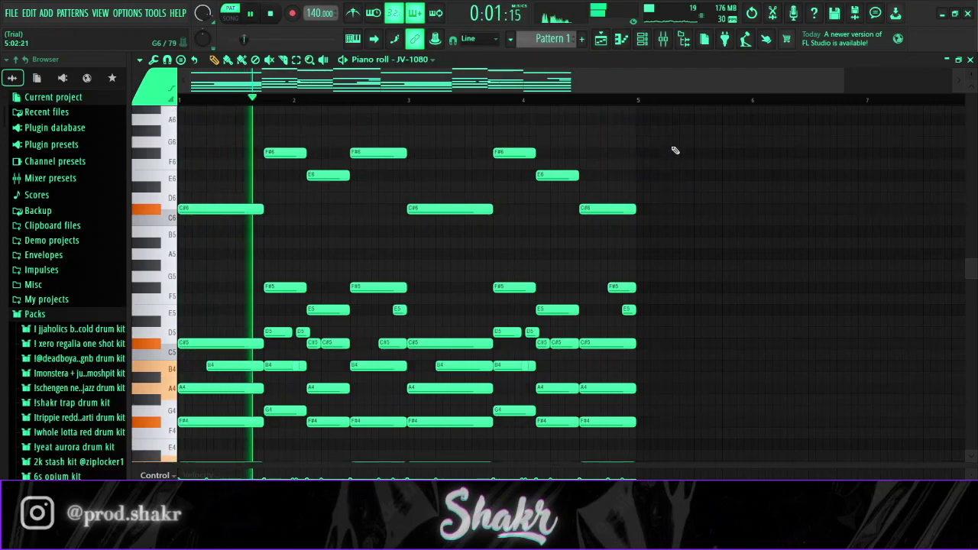
Step: Switch the JV-1080 to patch PR-A 005 Piano Thang while the pattern plays, and return to the piano roll
key("F6")
key("space")
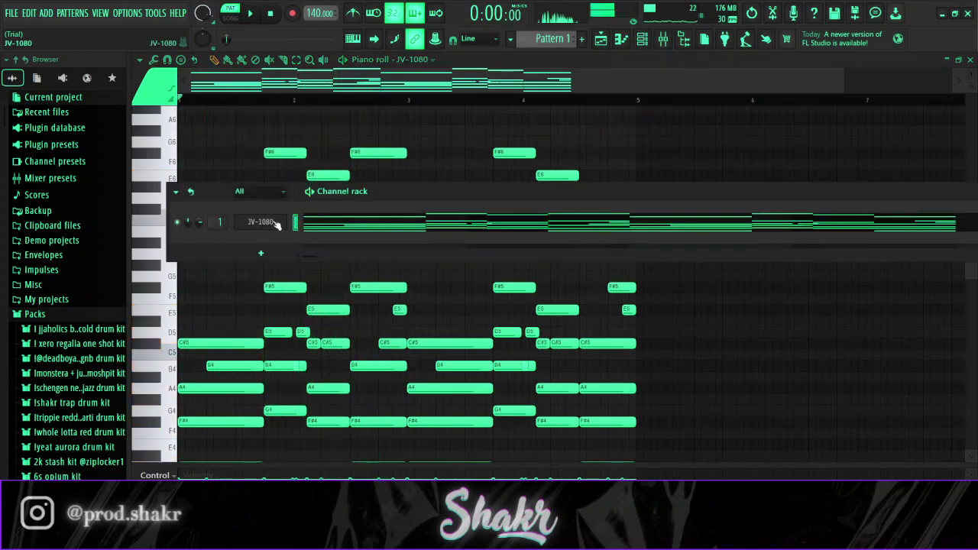
left_click(261, 222)
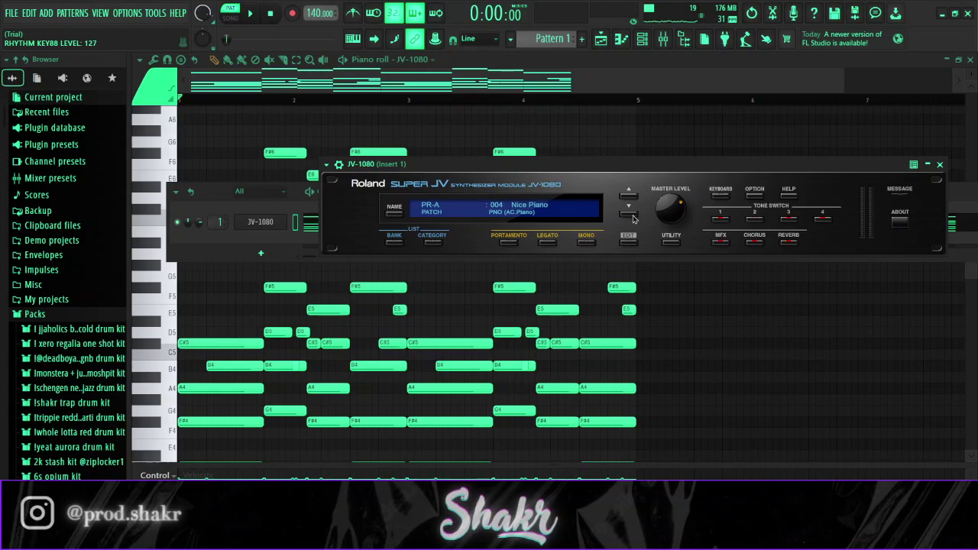
key("space")
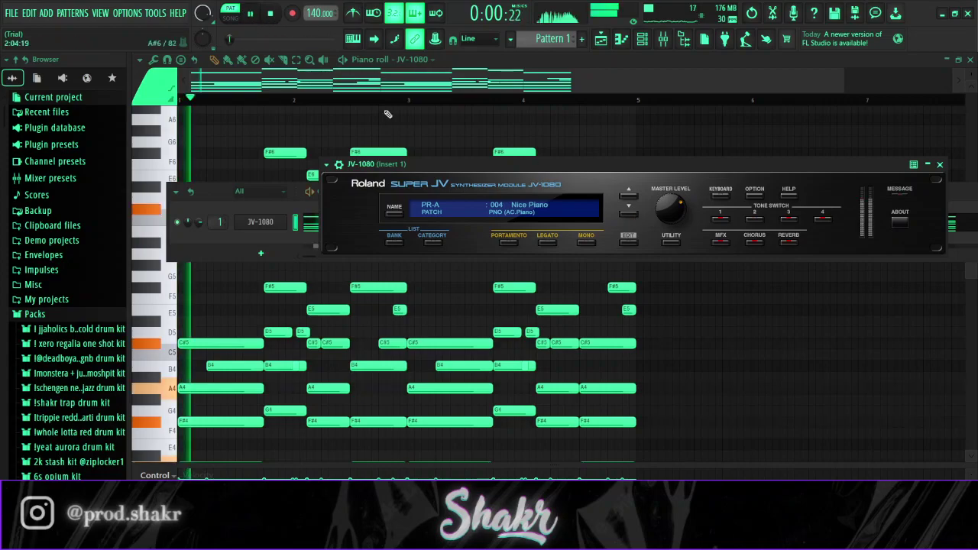
left_click(624, 222)
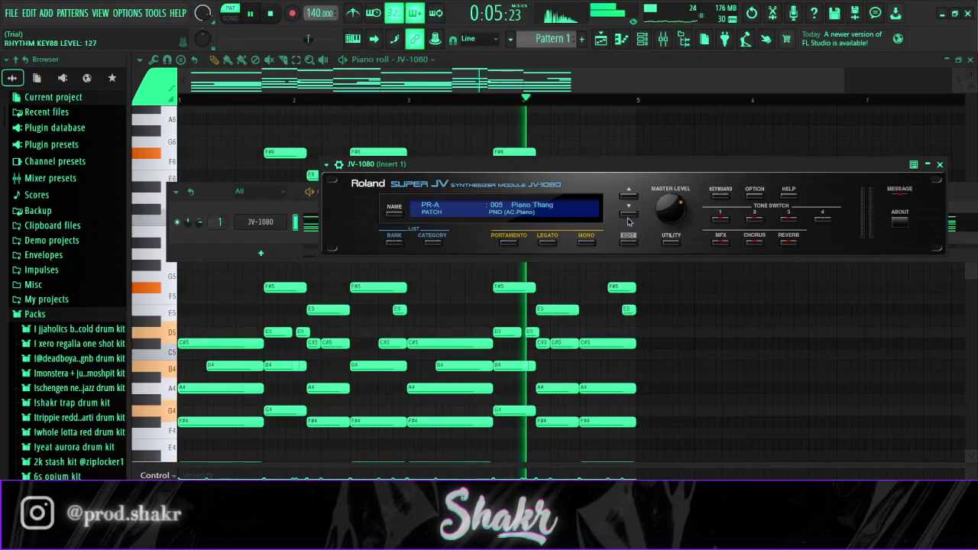
left_click(600, 137)
scroll(474, 185, "down", 2)
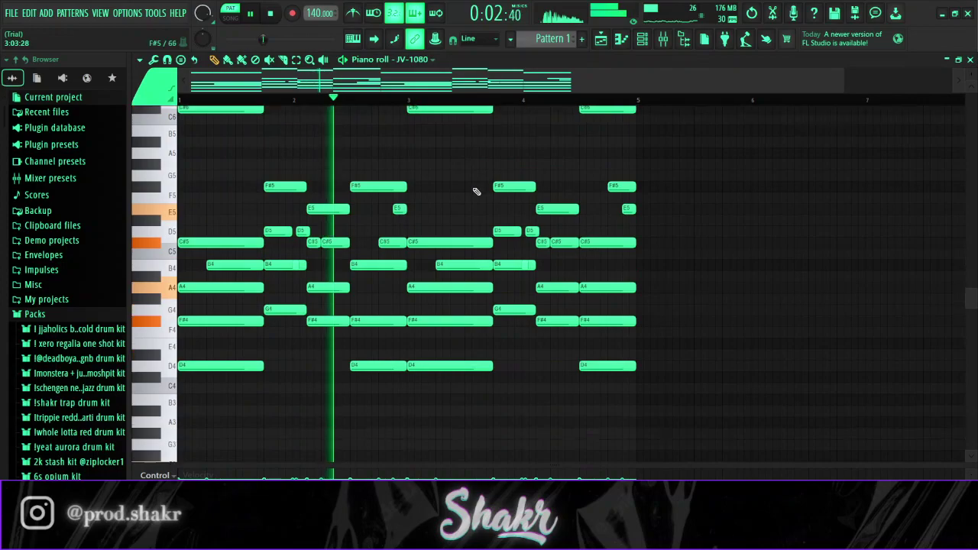
Step: Add a delayed E4 to the opening chord of bar 1, from beat 2.5 to the chord's end, checking it with playback
key("space")
key("space")
left_click(224, 311)
key("space")
key("space")
left_click(224, 311)
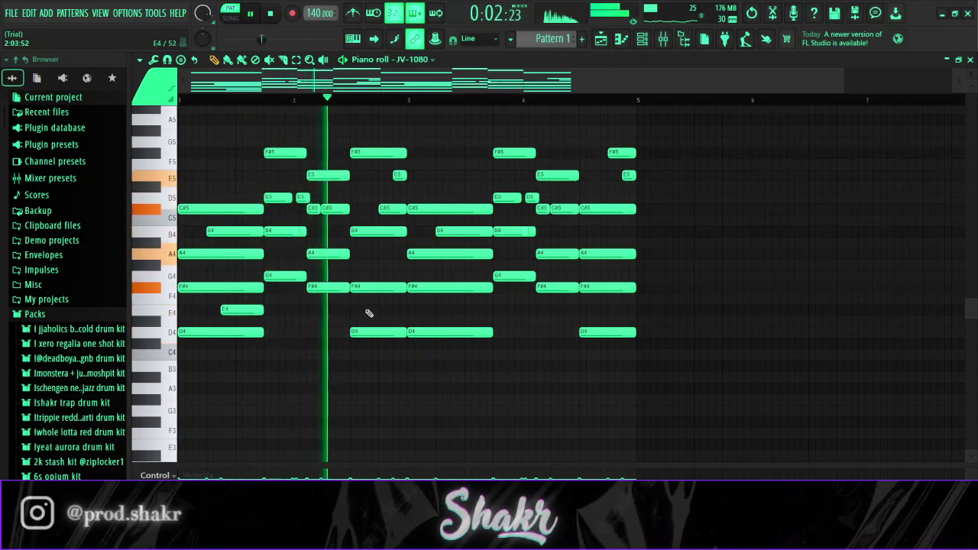
Step: Add a delayed A4 to the last chord of bar 2 and a delayed E4 to the opening chord of bar 3
left_click(367, 254)
key("space")
key("space")
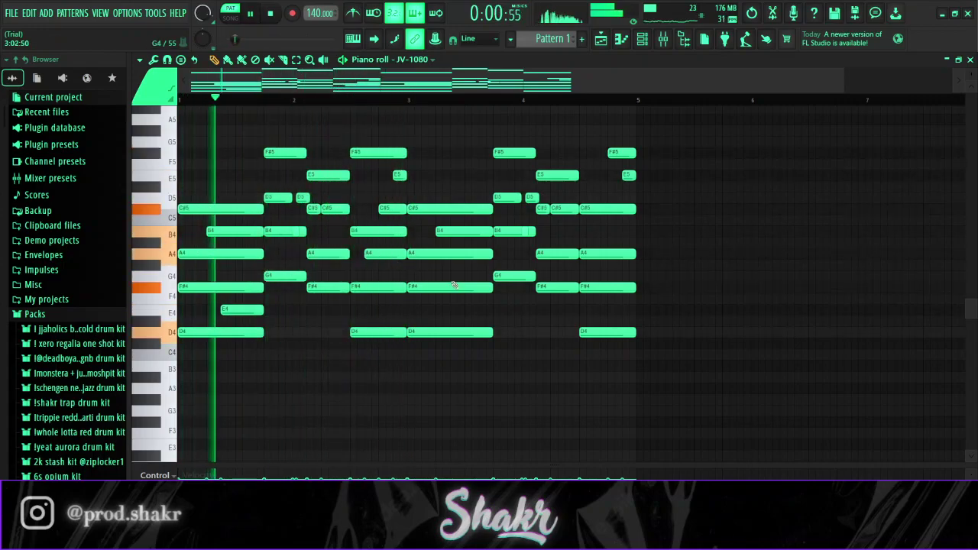
left_click(452, 309)
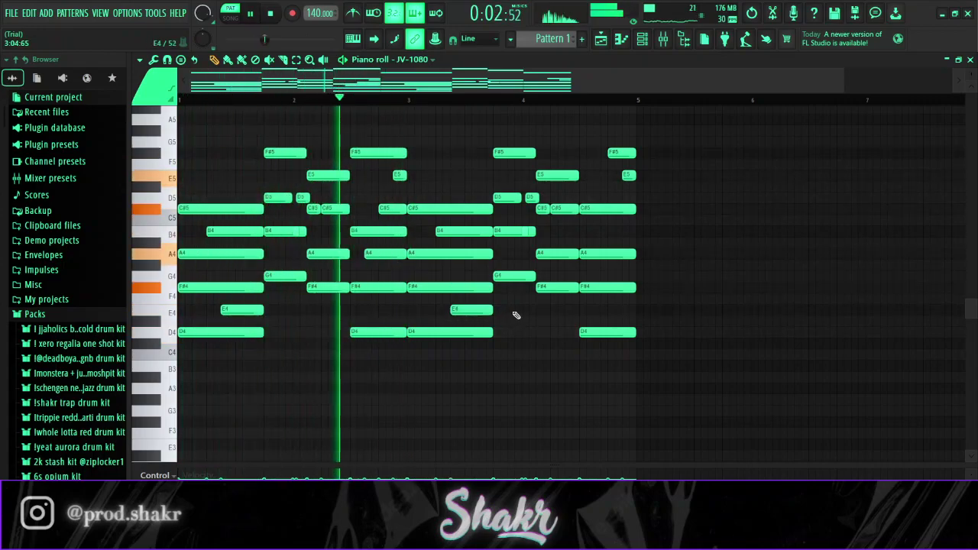
Step: Add delayed B4 and E4 notes to the last chord of bar 4, ending both at the end of the bar
left_click(596, 231)
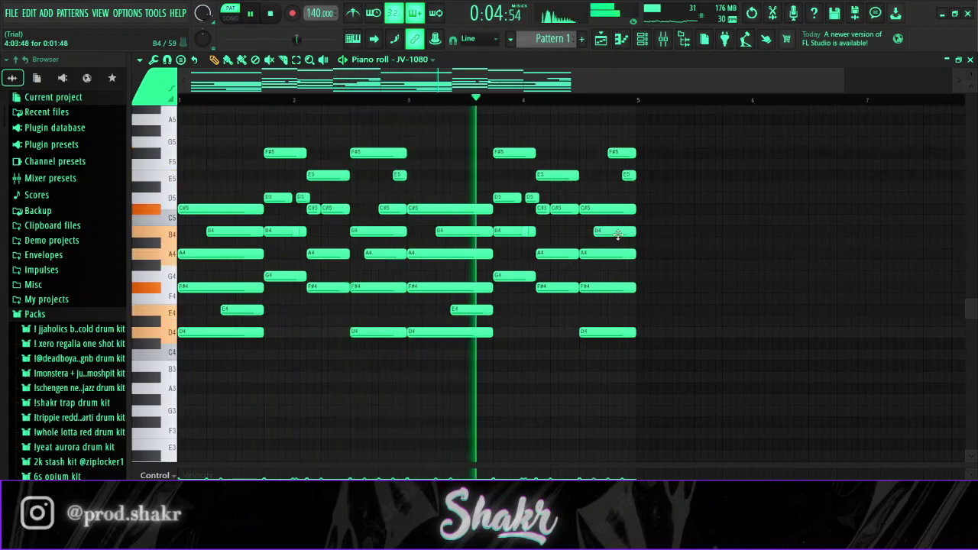
left_click(614, 310)
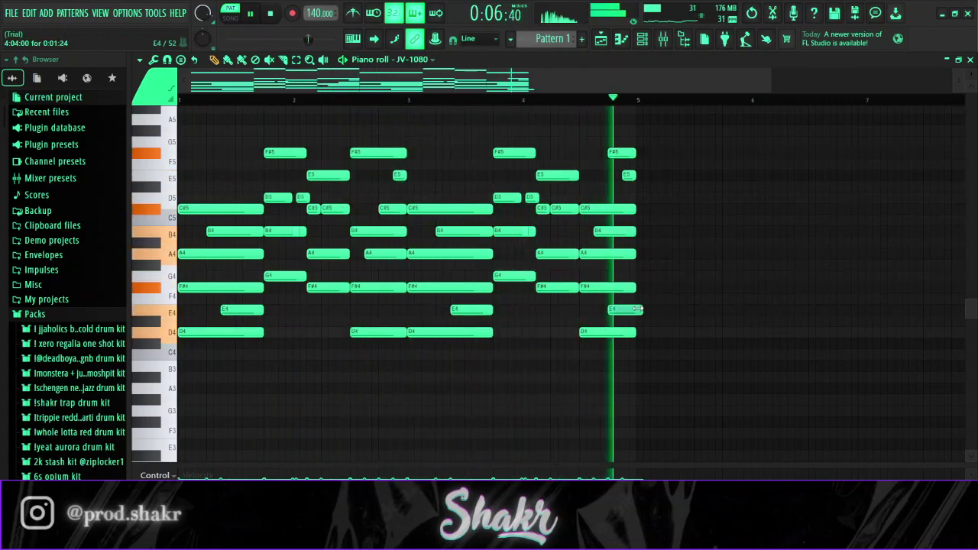
left_click_drag(638, 312, 635, 311)
scroll(579, 112, "down", 2)
key("space")
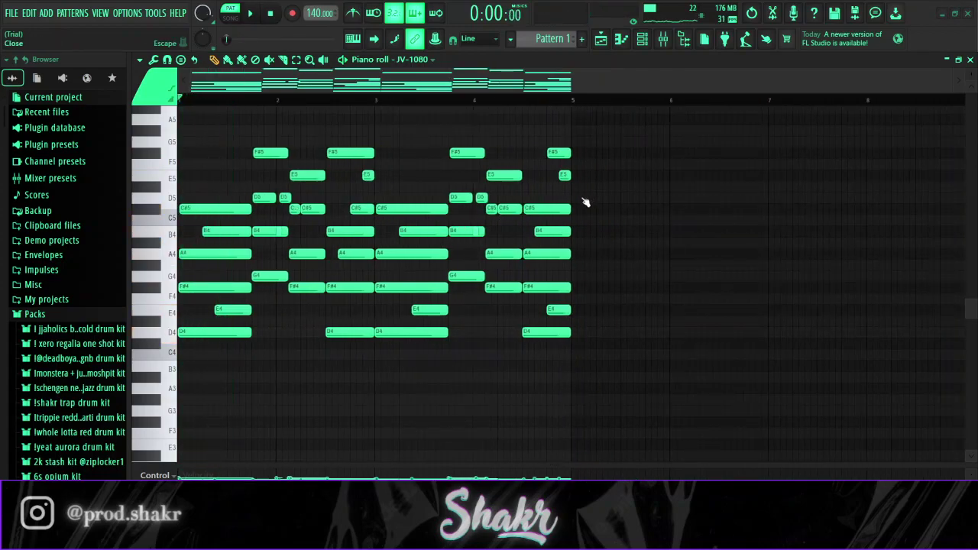
Step: Strum the last chords of bars 2 and 4 so their note starts are staggered, adjusting the start strength during playback
left_click_drag(370, 344, 334, 138)
left_click_drag(533, 134, 596, 369)
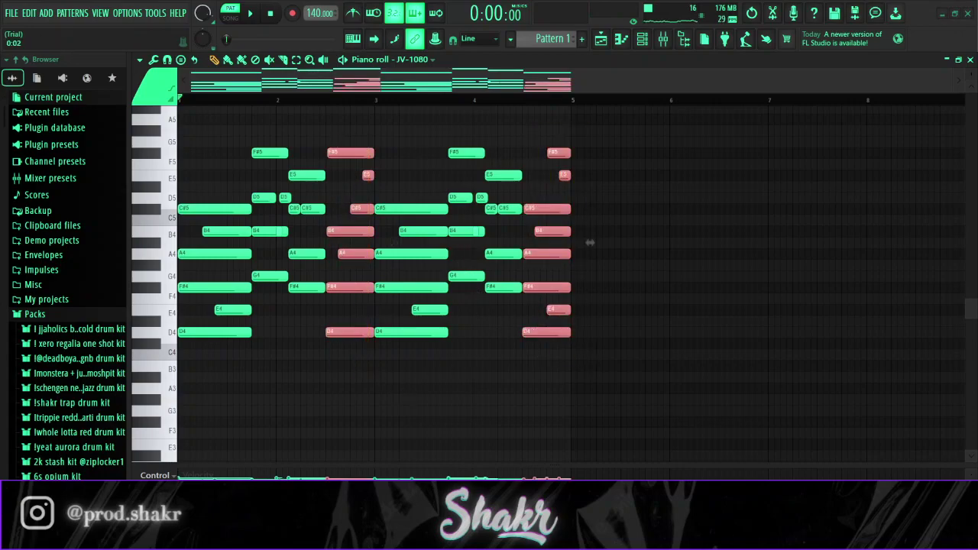
key("space")
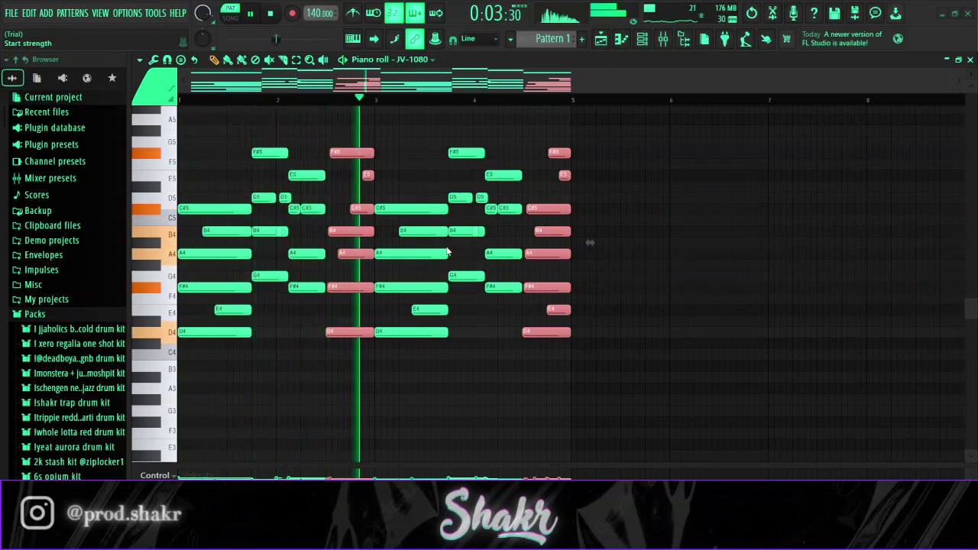
key("space")
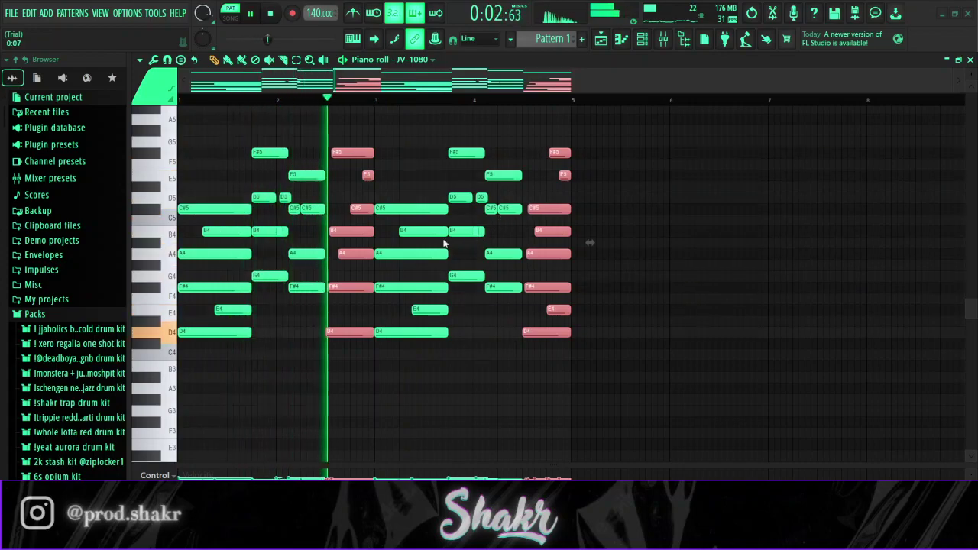
key("space")
Step: Apply a light strum to all notes of the four-bar progression, tuning its strength by ear, and deselect the notes
left_click(624, 295, "ctrl")
left_click_drag(627, 369, 179, 100)
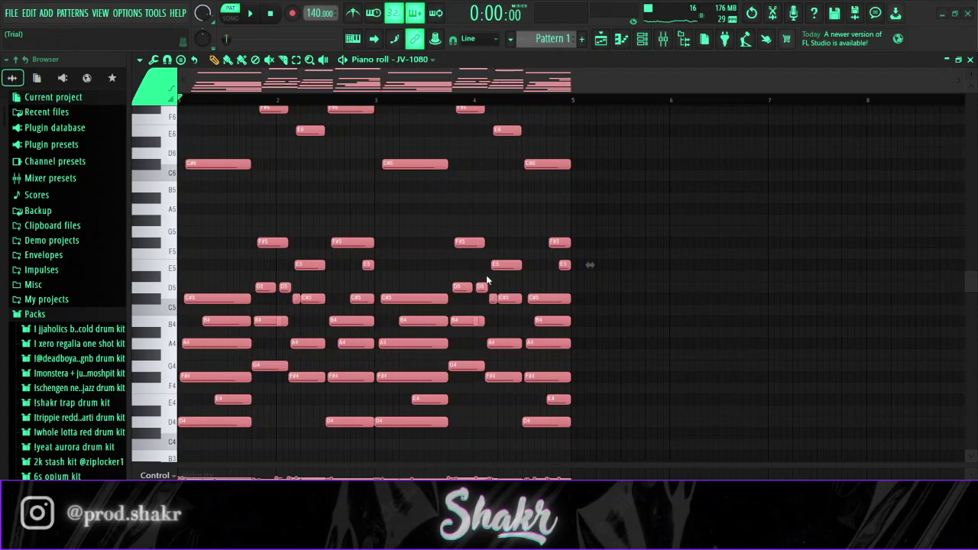
key("space")
key("space")
left_click_drag(443, 240, 442, 252)
key("space")
key("space")
key("space")
key("space")
key("space")
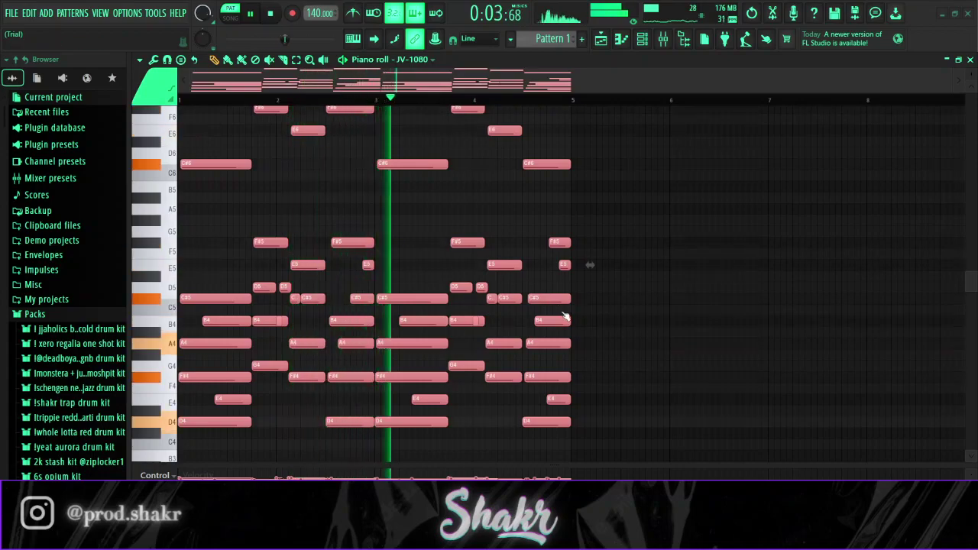
key("space")
key("ctrl+d")
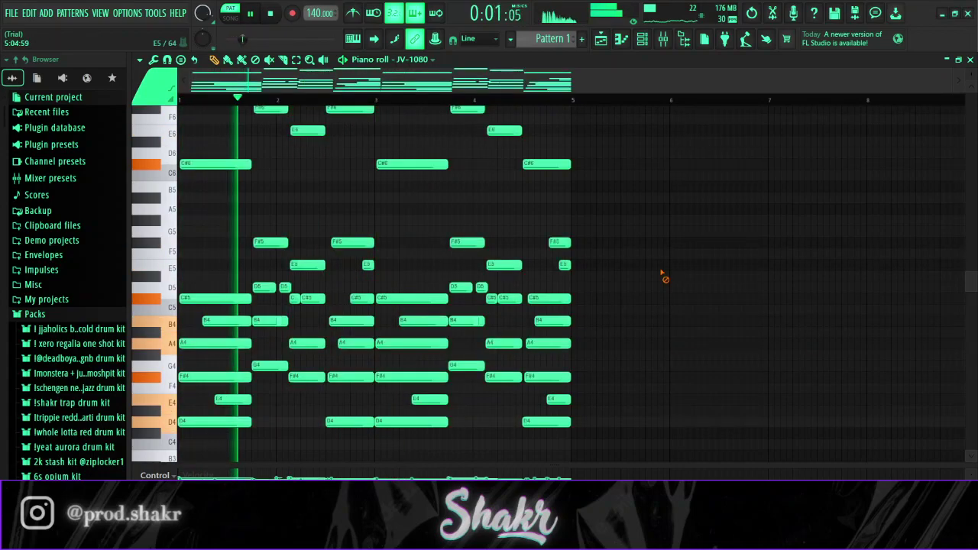
Step: Add a Purity instrument channel and load the Blue Mist 1 preset from its Slow Synth category
scroll(601, 275, "up", 3)
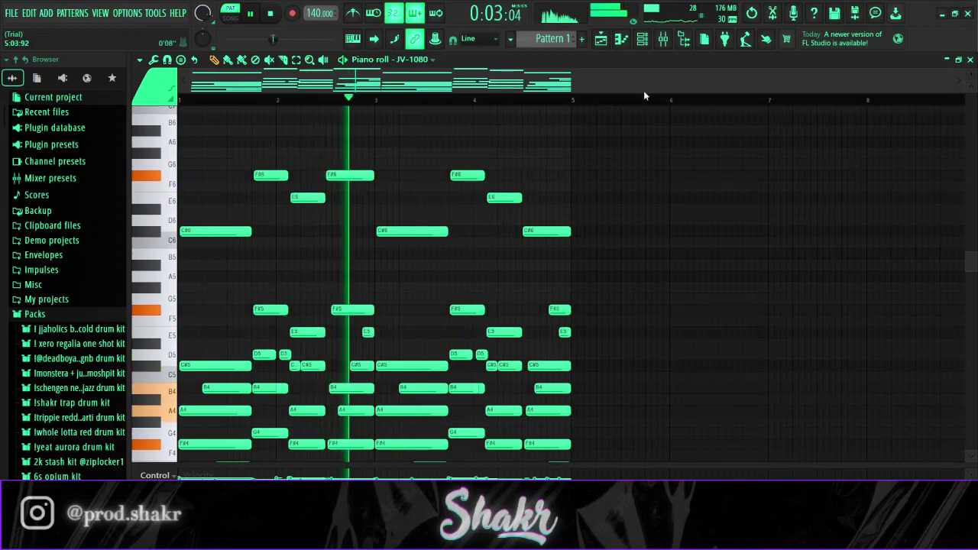
left_click(643, 42)
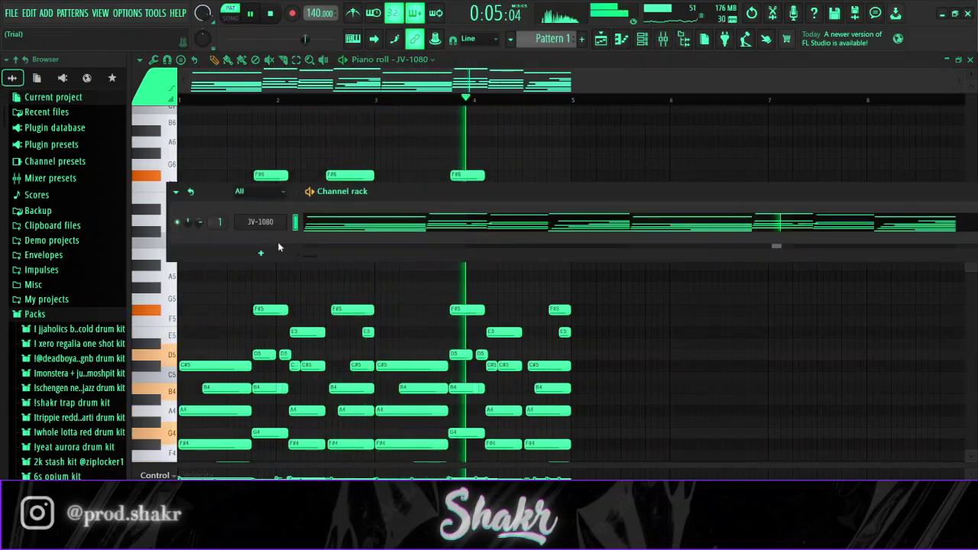
left_click(367, 160)
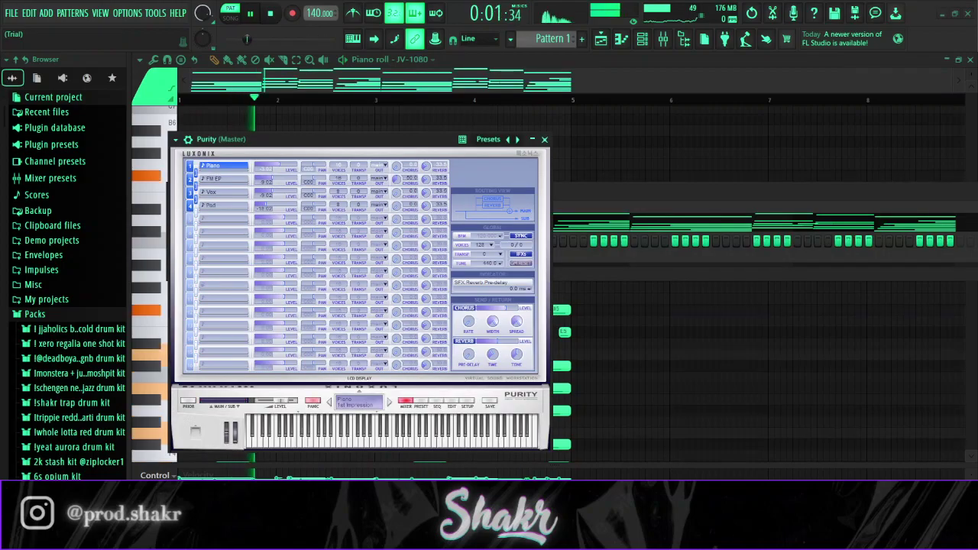
left_click(421, 401)
left_click(505, 272)
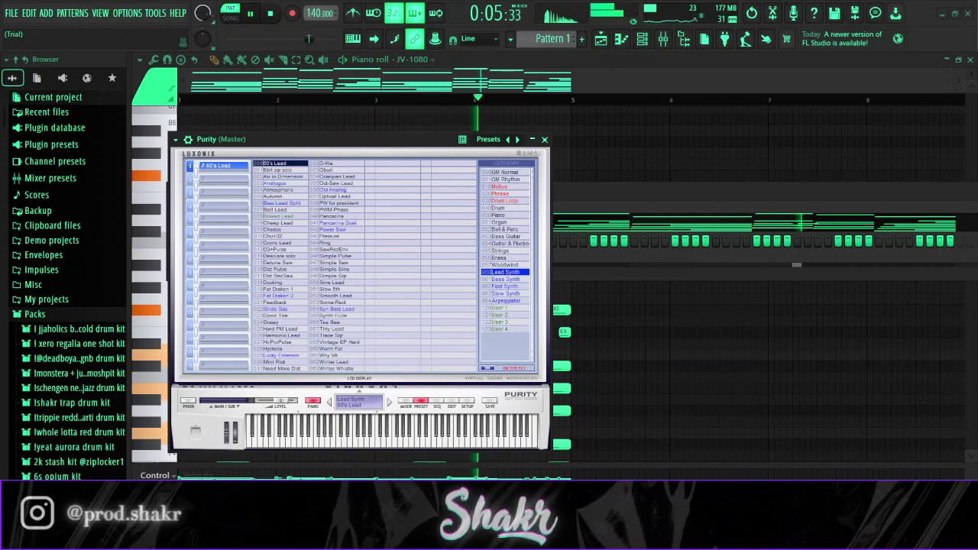
left_click(506, 293)
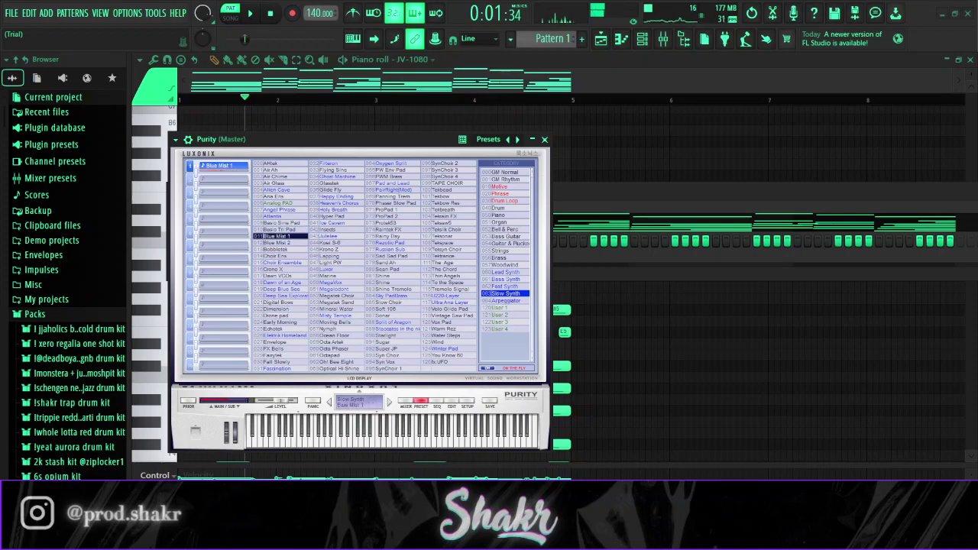
Step: Copy all JV-1080 notes into the Purity channel's piano roll and play the pattern
left_click(599, 155)
scroll(599, 176, "down", 3)
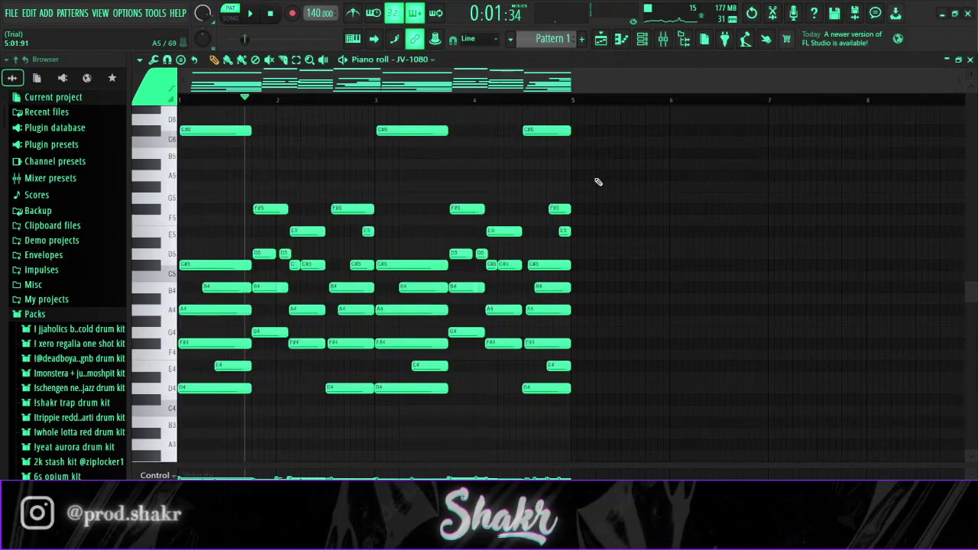
key("ctrl+a")
scroll(585, 321, "up", 4)
left_click(416, 97)
key("ctrl+v")
left_click_drag(359, 99, 180, 98)
key("space")
left_click(815, 209, "ctrl")
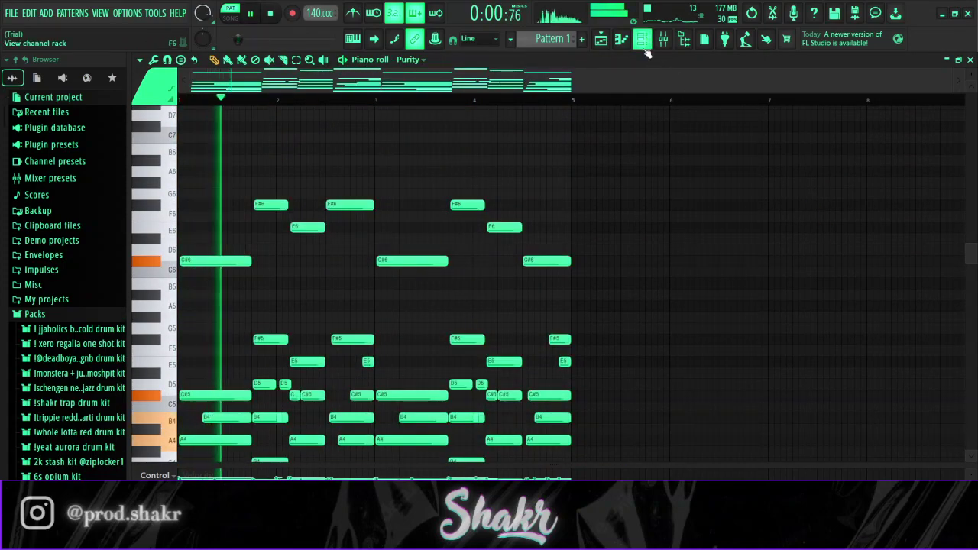
Step: Switch Purity to the Slow Synth preset Basic Tri Pad and route it to mixer insert 2
left_click(641, 40)
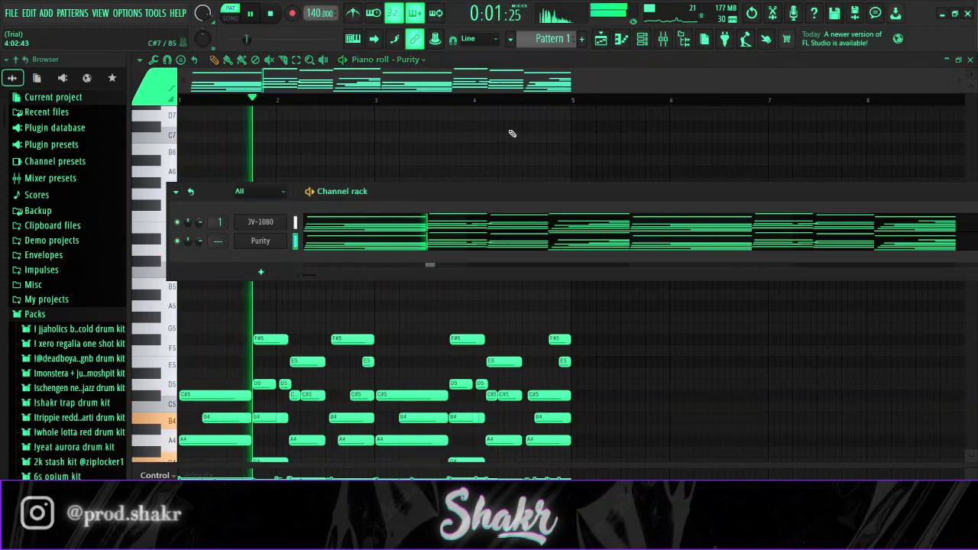
left_click(260, 242)
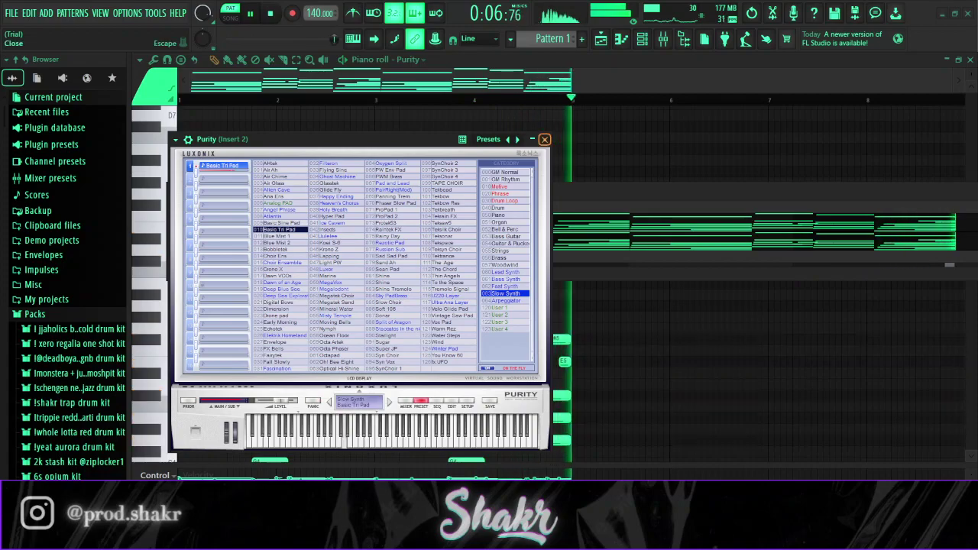
left_click(544, 139)
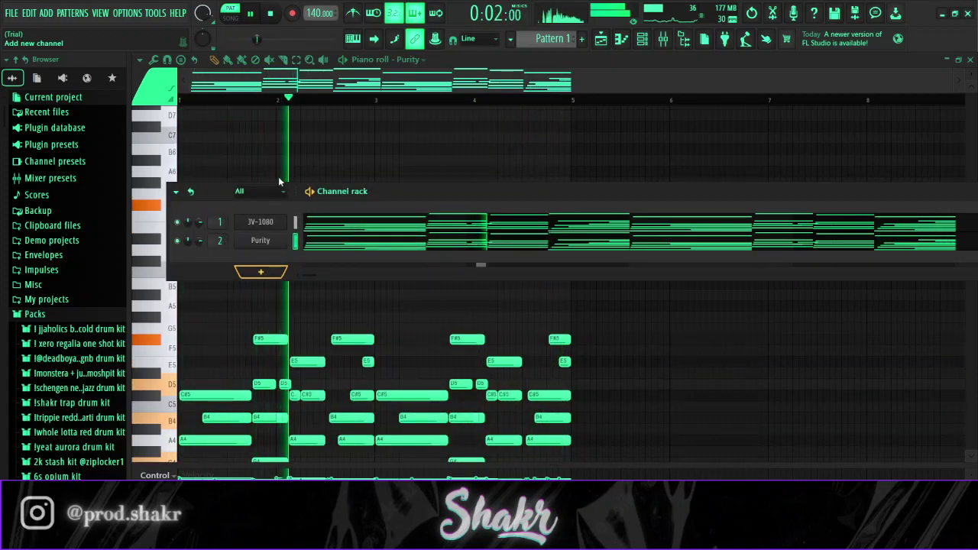
Step: Add a second Purity channel and choose a sound from its Bell & Perc category
left_click(307, 197)
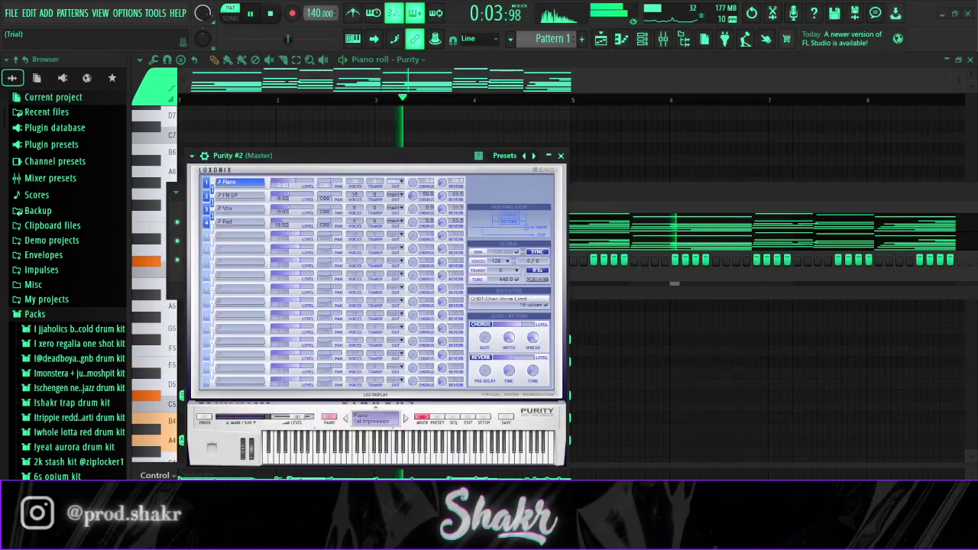
left_click(437, 417)
left_click(522, 246)
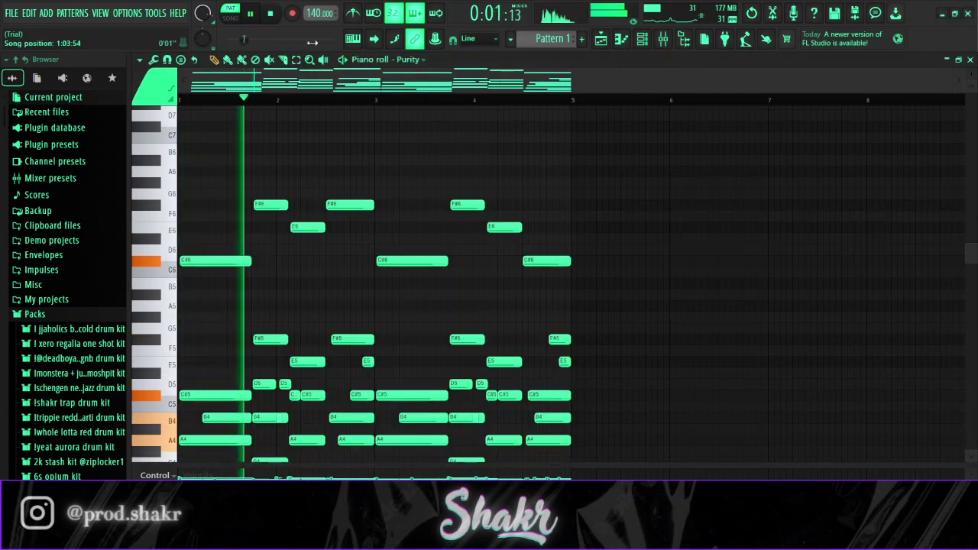
Step: Start a melody in the Purity #2 piano roll with short notes C#6 on beat 1 and A5 on beat 2 of bar 1
left_click(420, 103)
scroll(377, 144, "down", 2)
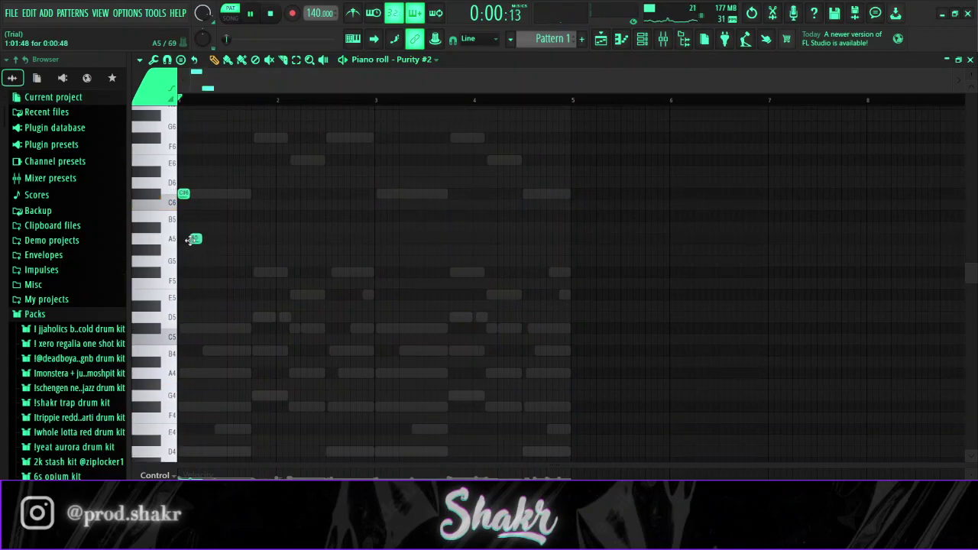
key("space")
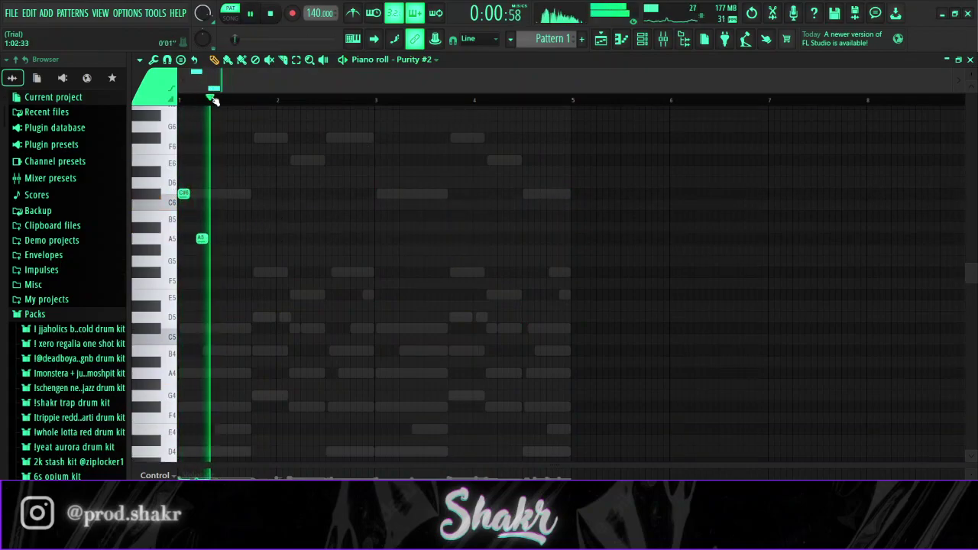
scroll(215, 174, "up", 2)
key("space")
left_click_drag(216, 236, 227, 236)
key("space")
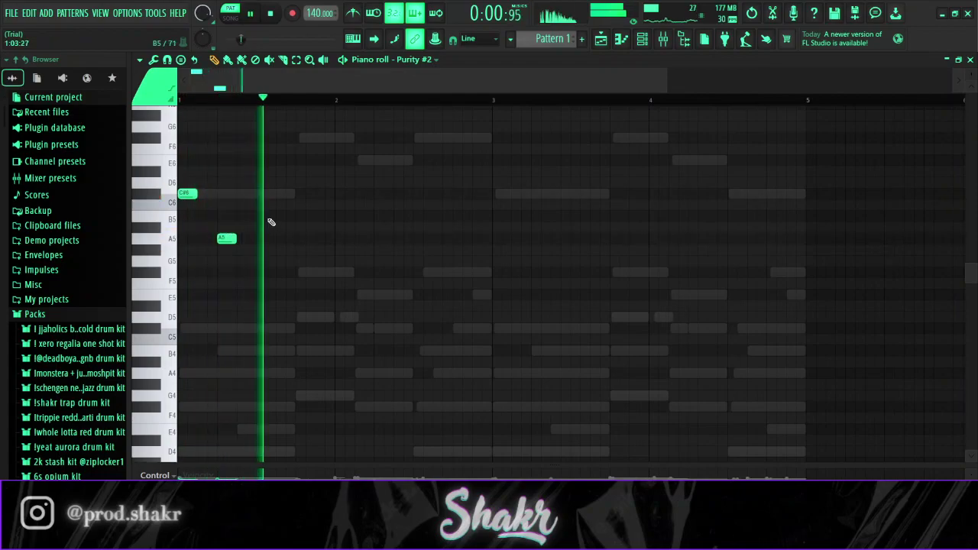
Step: Continue the melody with B5 and C#6 on beats 3.5 and 4 of bar 1, and A6 at the start of bar 2
left_click(283, 216)
left_click(302, 193)
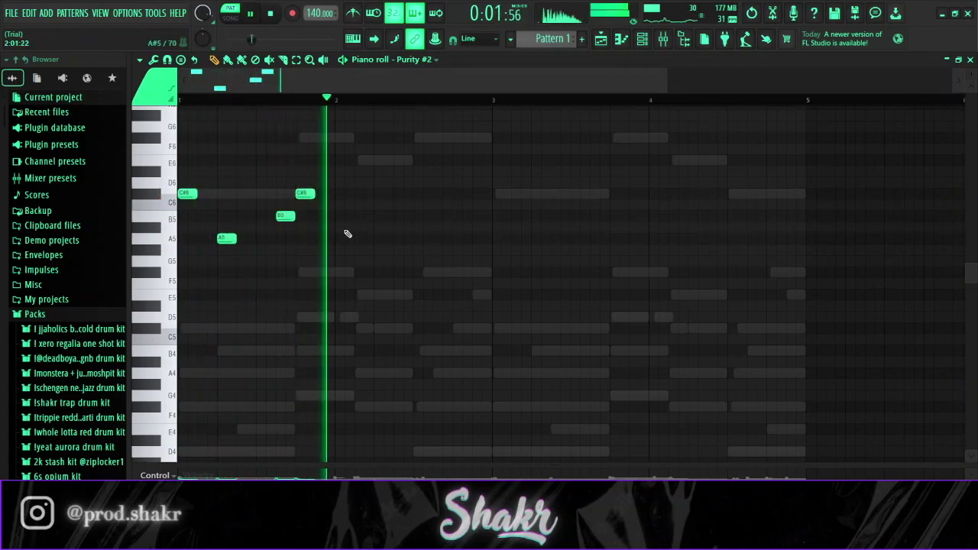
scroll(317, 122, "up", 1)
left_click(315, 139)
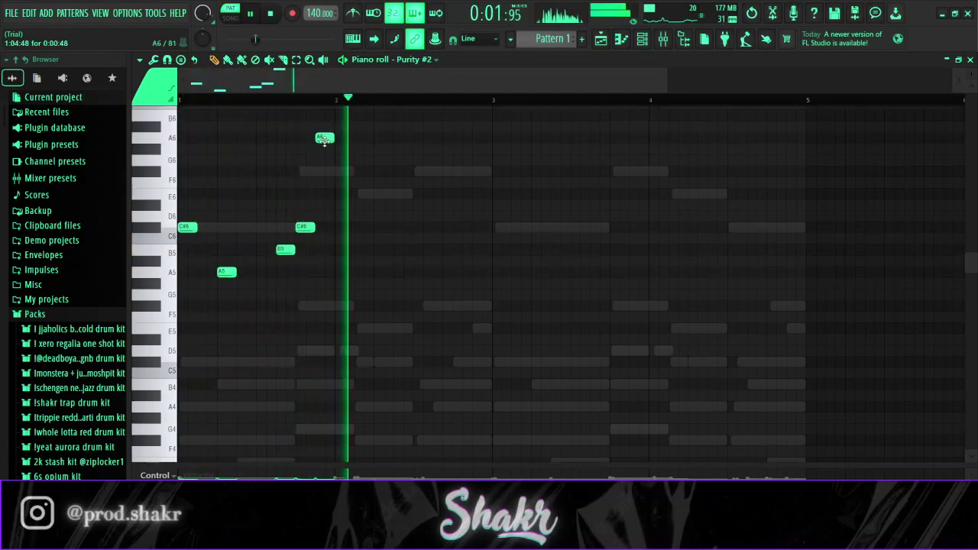
left_click_drag(338, 143, 348, 141)
Step: Add short F#6 and E6 melody notes on beats 2 and 3 of bar 2
left_click(377, 171)
left_click_drag(378, 171, 369, 172)
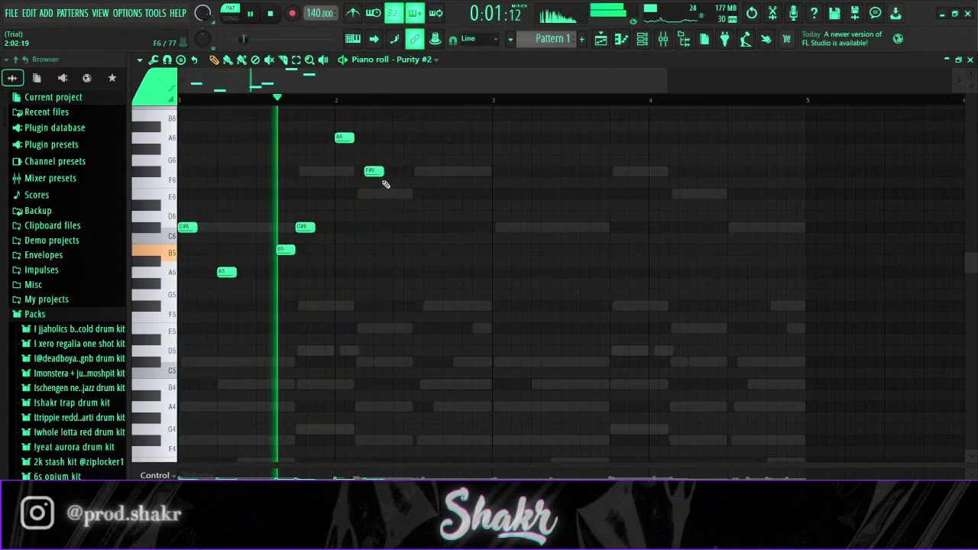
left_click(405, 192)
key("space")
key("space")
left_click_drag(379, 171, 426, 191)
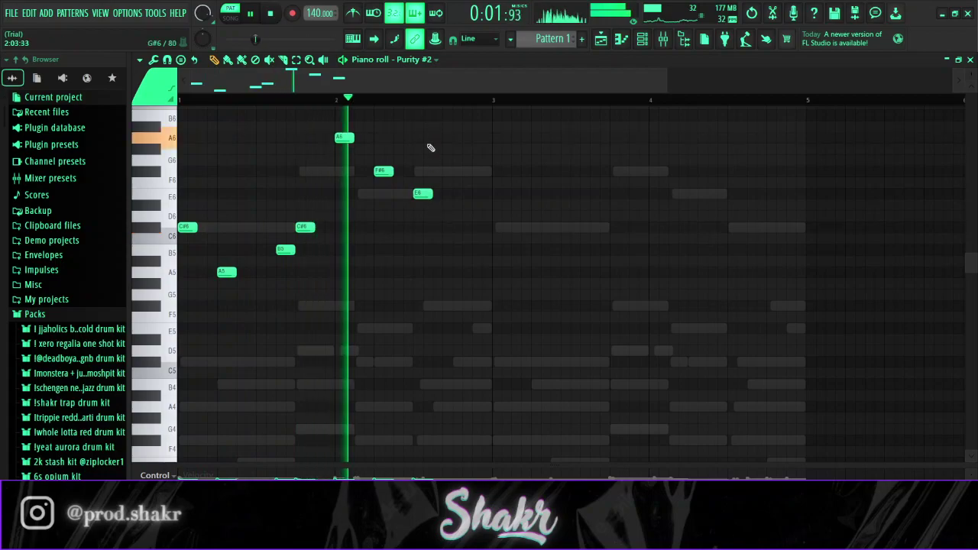
Step: Complete bar 2 with F#6 and A6, copy the two-bar melody into bars 3 and 4, and play it back
key("space")
scroll(462, 181, "up", 1)
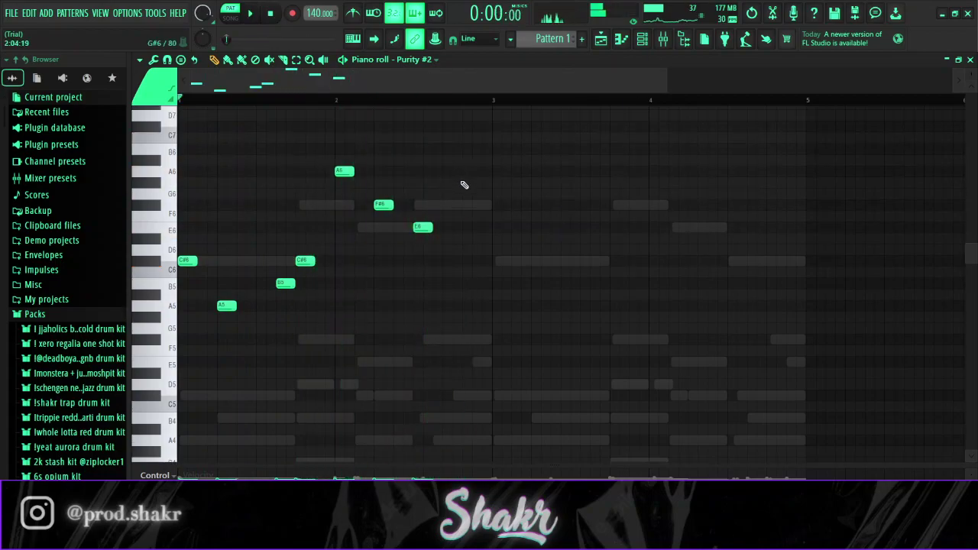
key("ctrl+a")
scroll(227, 155, "up", 1)
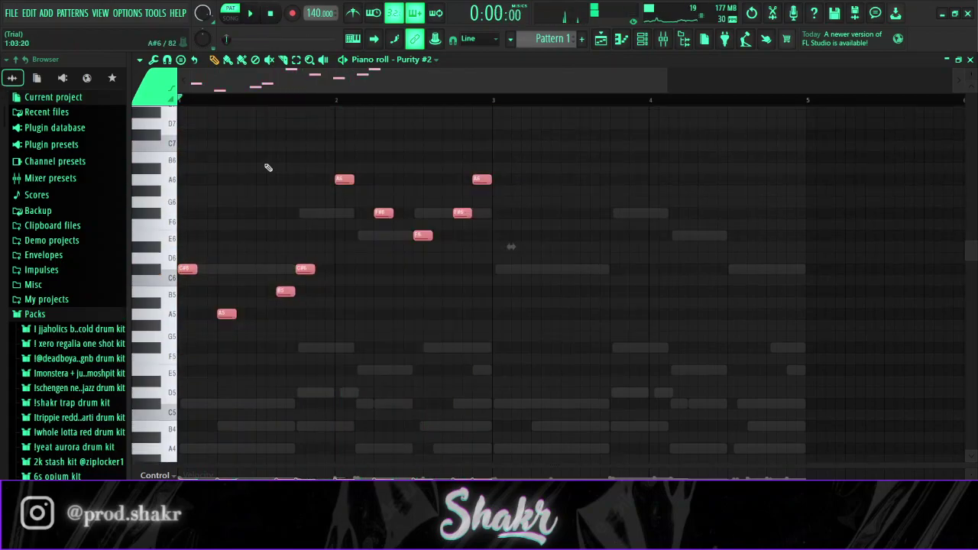
left_click_drag(185, 267, 500, 266)
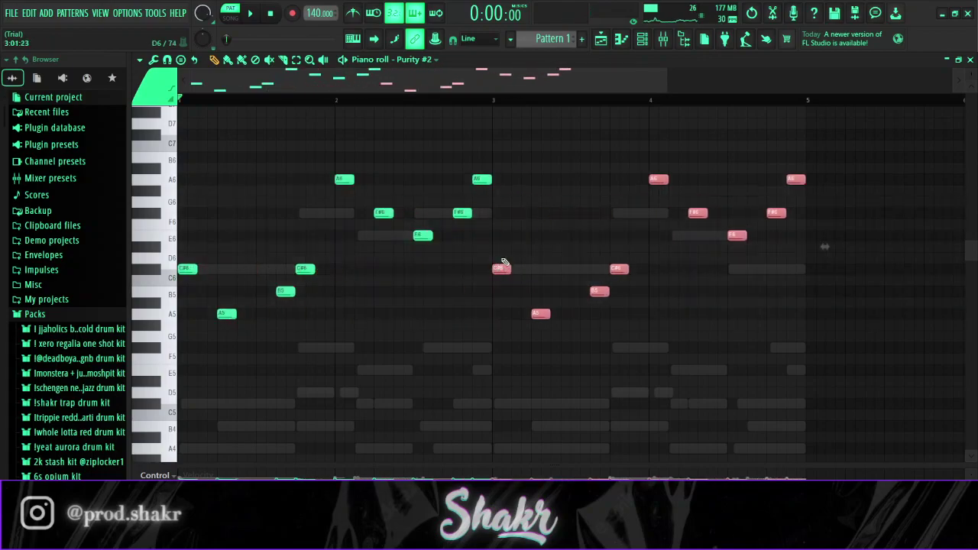
key("ctrl+d")
key("space")
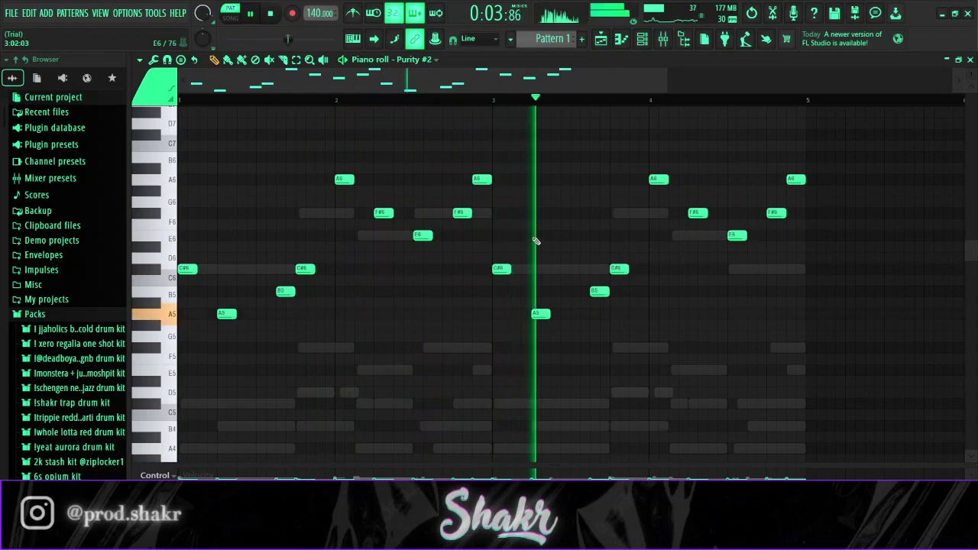
Step: Swap bar 2's last two notes to A6 and F#6, rewrite bar 4 as F#6, A6, F#6, C#7 and B6, and solo Purity #2
key("space")
left_click_drag(466, 177, 483, 213)
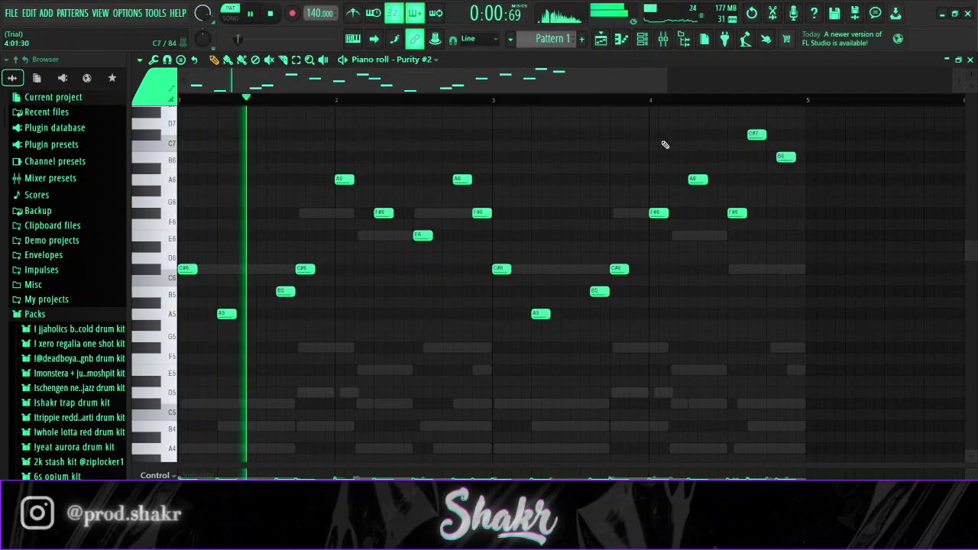
key("F6")
key("space")
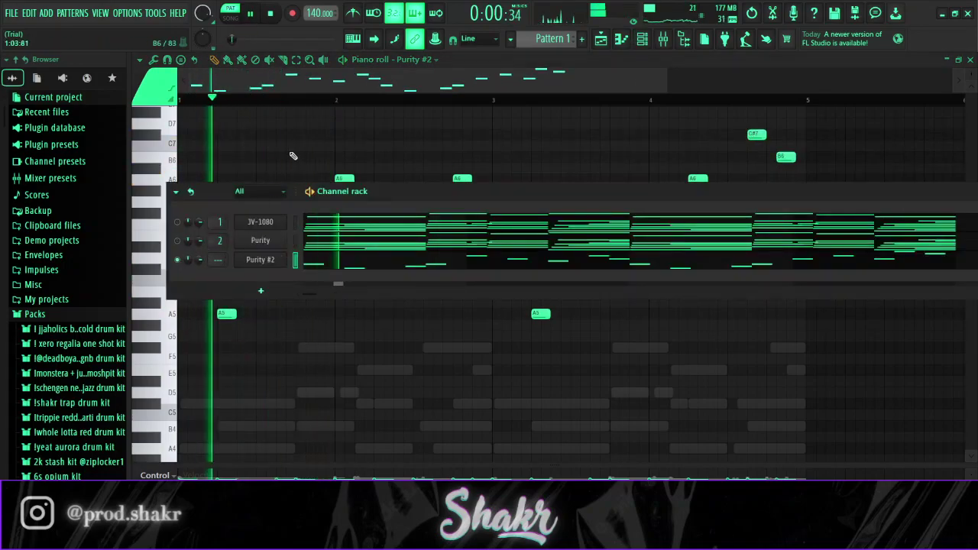
Step: Try the Purity #2 melody an octave higher and bring it back down an octave
key("F6")
scroll(282, 135, "down", 1)
key("space")
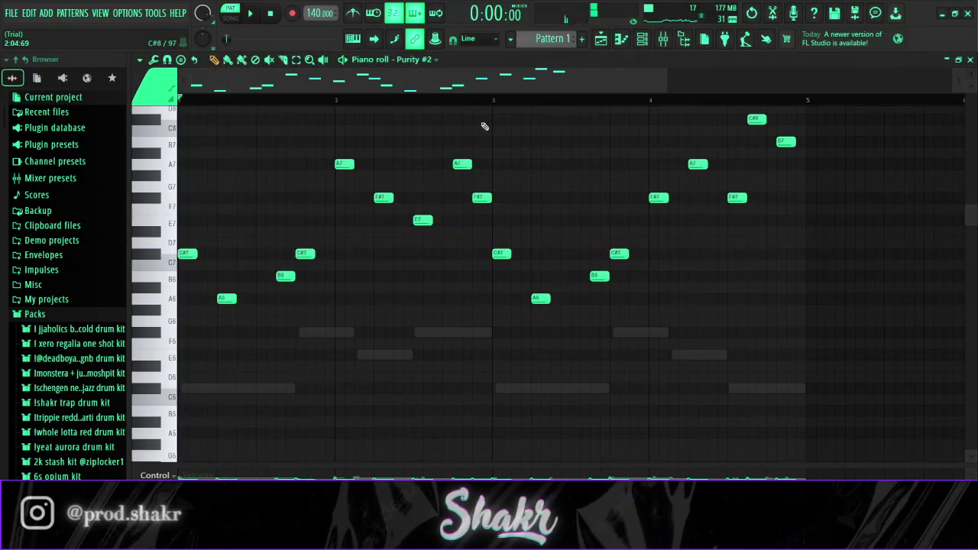
key("ctrl+Down")
key("space")
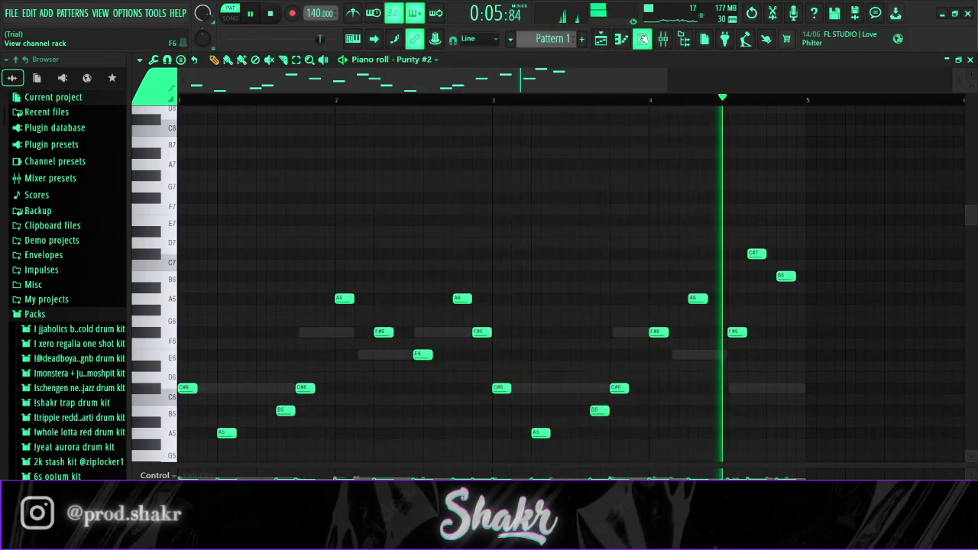
Step: Re-enable all channels alongside Purity #2 and route Purity #2 to mixer track 3
left_click(643, 38)
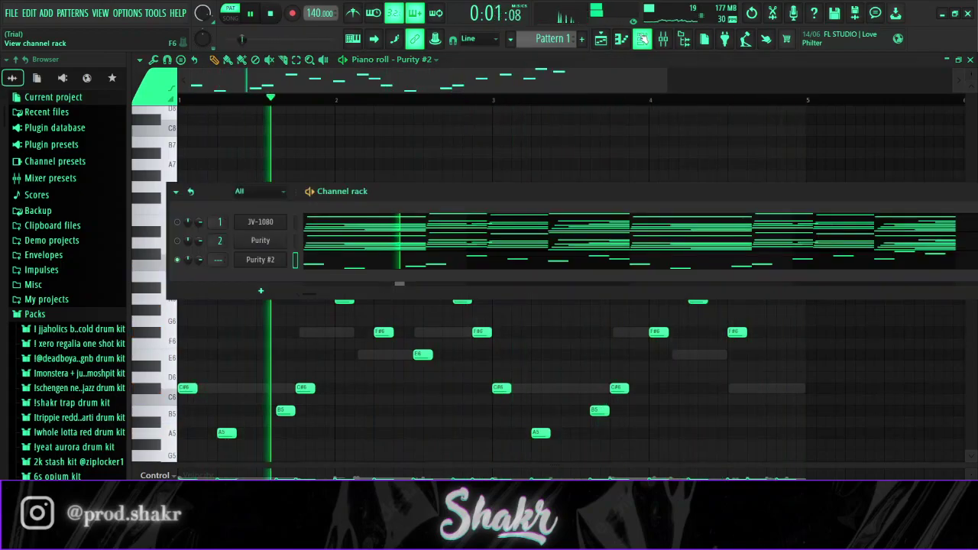
key("space")
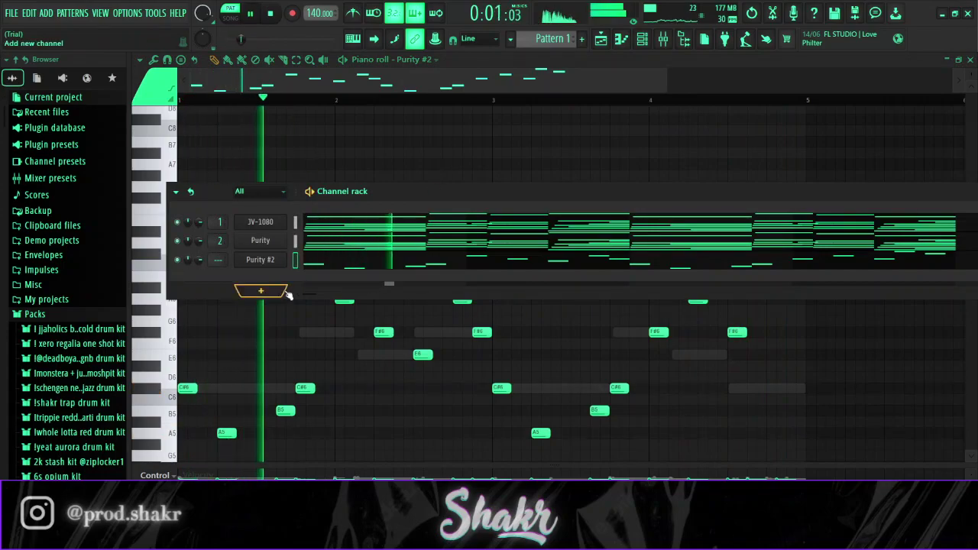
left_click_drag(219, 261, 218, 249)
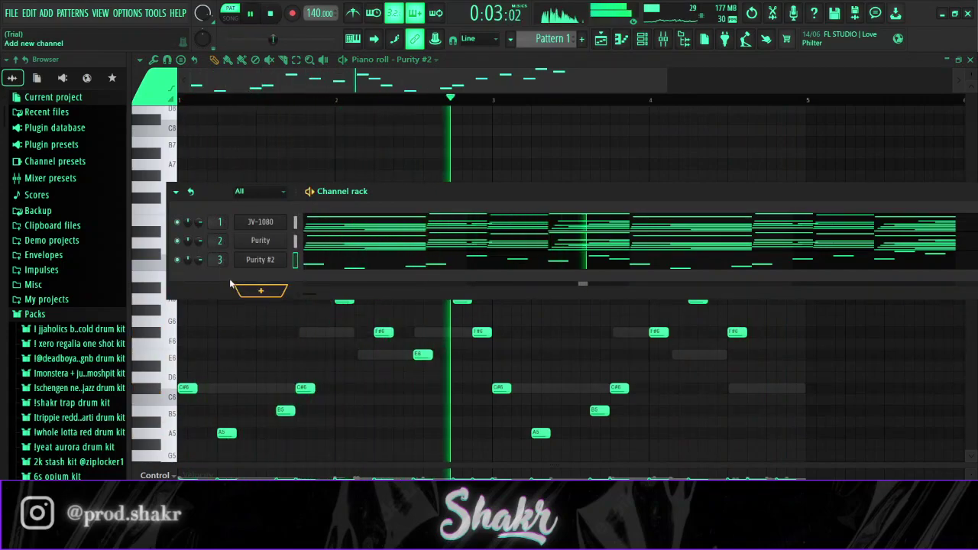
left_click(425, 174)
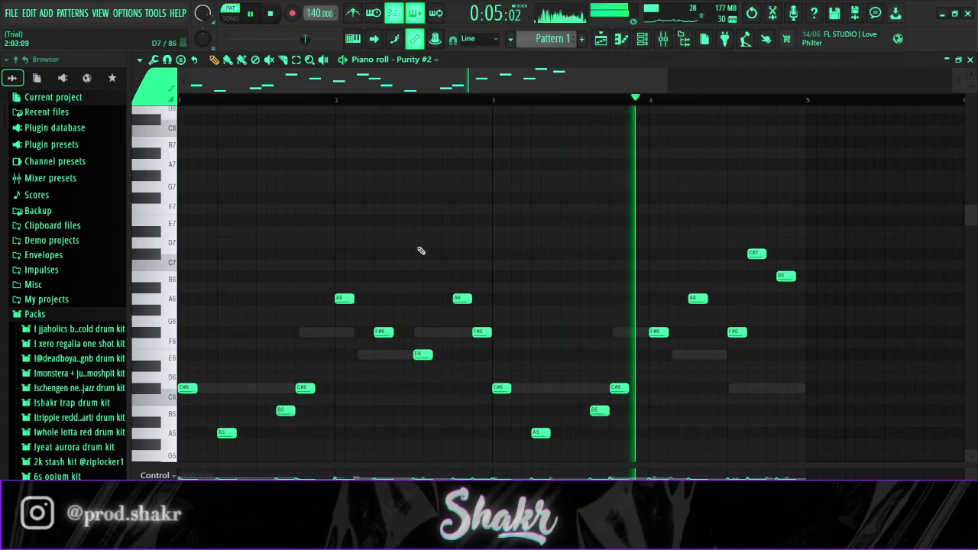
Step: Add a third Purity channel and choose its Strings preset category
key("F6")
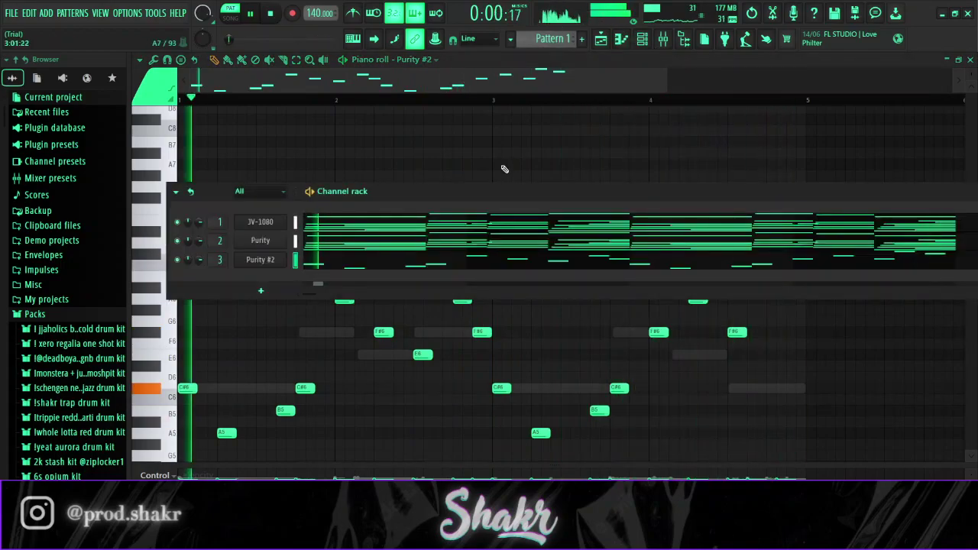
left_click(275, 188)
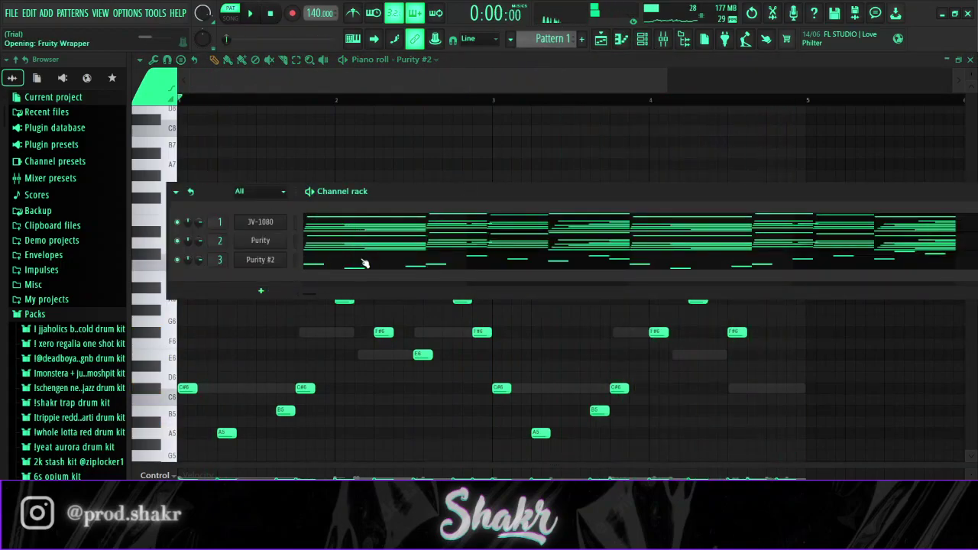
left_click(454, 434)
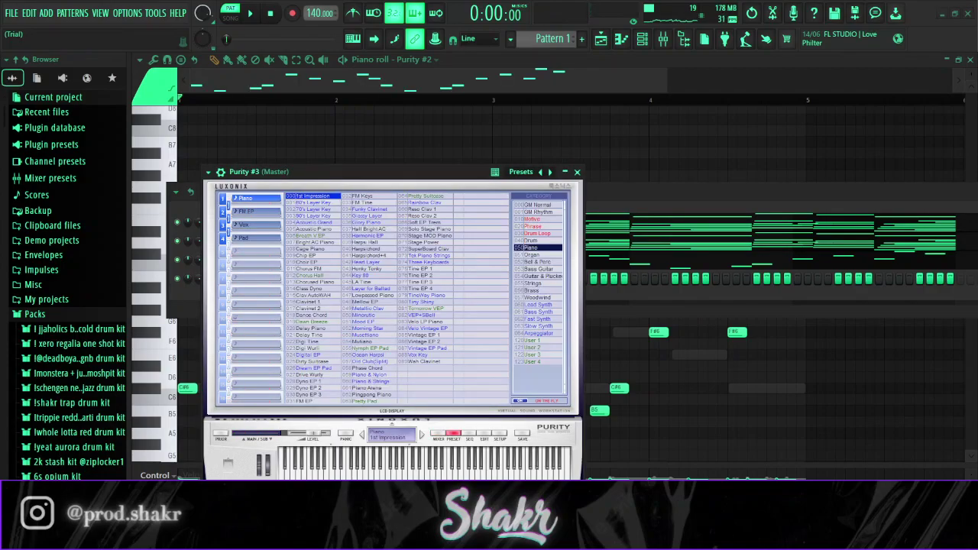
left_click(533, 284)
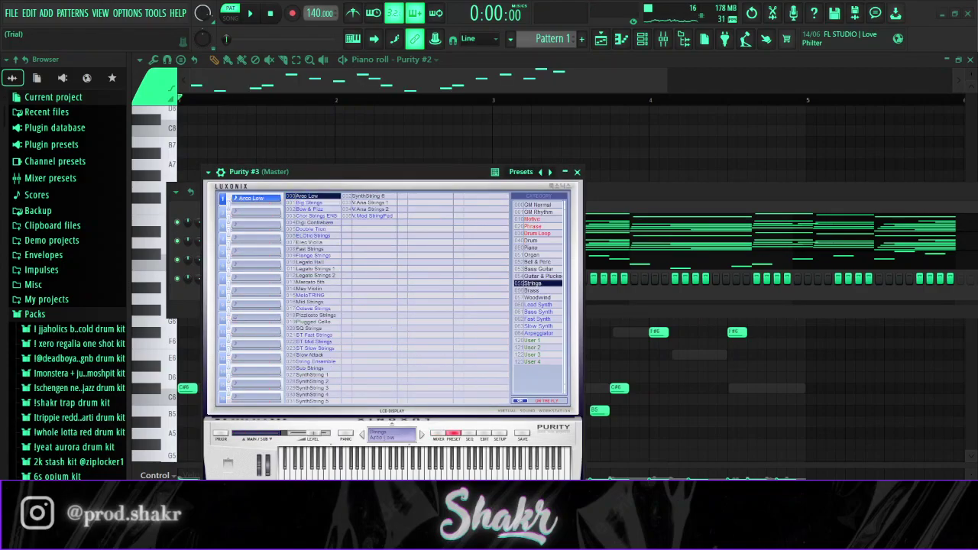
Step: Switch the piano roll to Purity #3 and place a short C#5 note on beat 2 of bar 1
left_click(422, 65)
left_click(429, 121)
scroll(367, 225, "down", 6)
scroll(275, 243, "up", 3)
key("space")
left_click(217, 190)
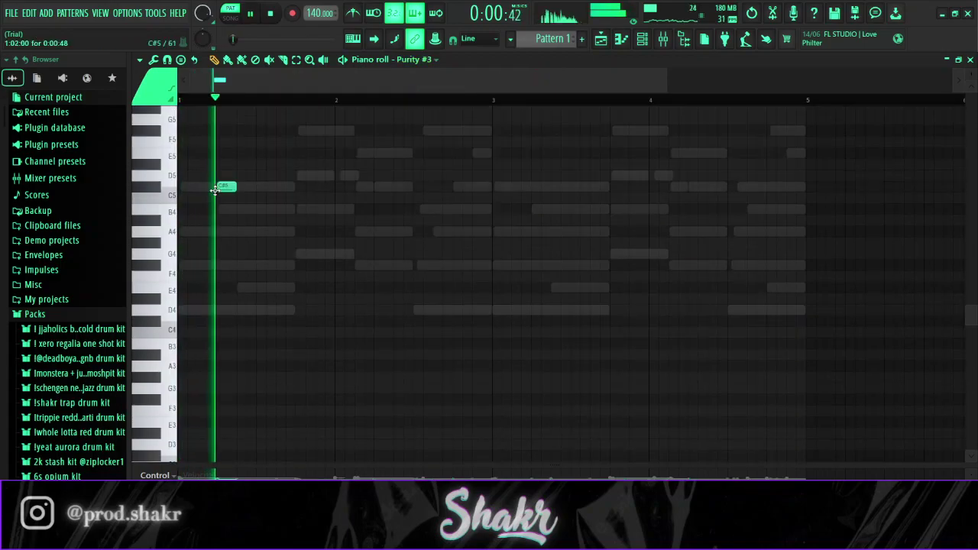
Step: Continue the Purity #3 phrase in bar 1 with E5, F#5, B5 and F#5 on beats 2.5, 3, 3.5 and 4
scroll(252, 148, "up", 2)
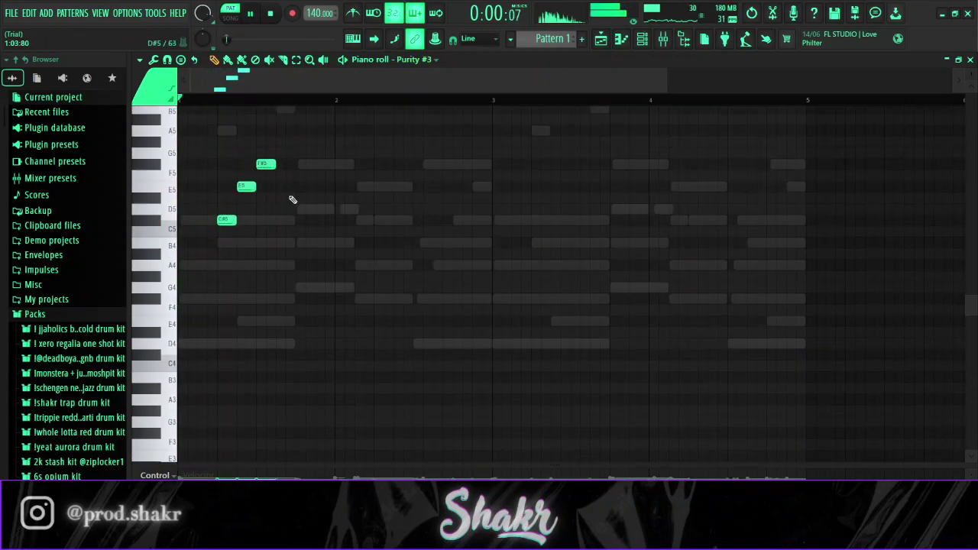
scroll(292, 199, "up", 2)
left_click(281, 141)
left_click(301, 197)
key("space")
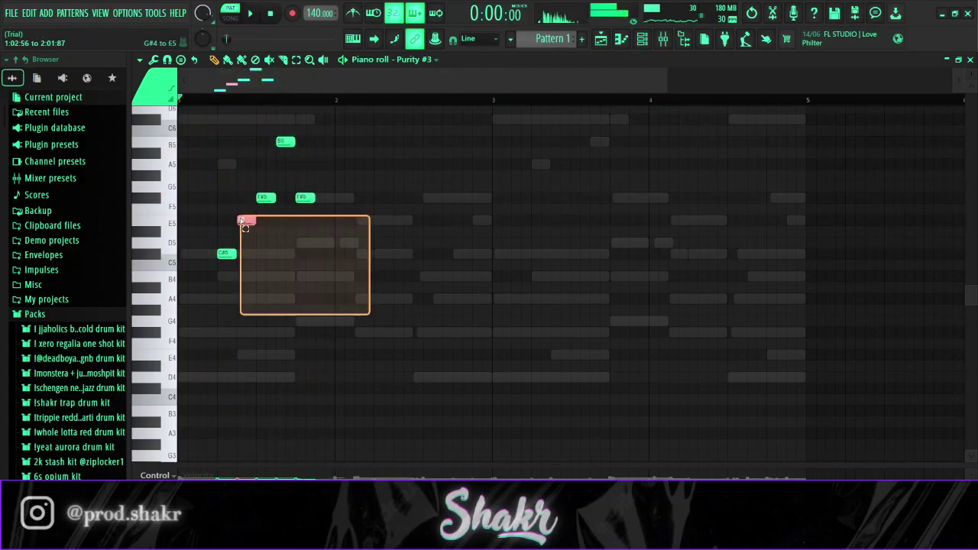
Step: Copy the five-note Purity #3 phrase from bar 1 to the same beats in bar 3
left_click_drag(321, 284, 203, 113)
key("space")
left_click_drag(228, 265, 532, 269)
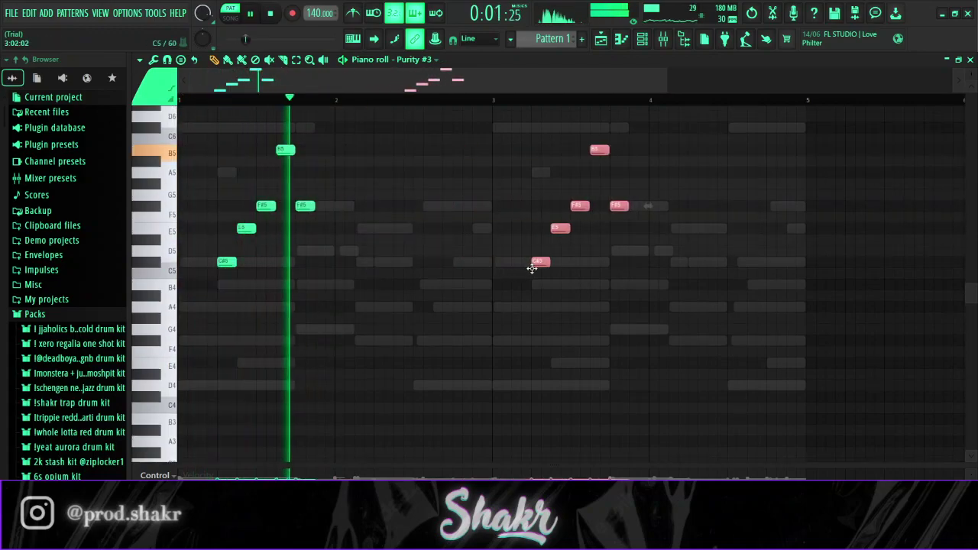
left_click(432, 215, "ctrl")
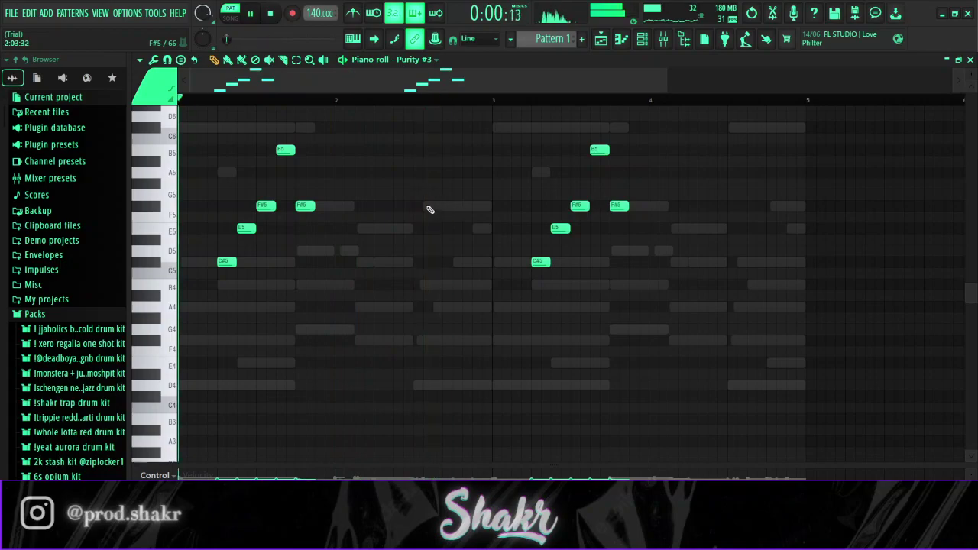
Step: Add F#5 on beat 3.5 and E5 on beat 4.25 of bar 2, and copy both notes into bar 4
left_click(437, 205)
left_click(465, 228)
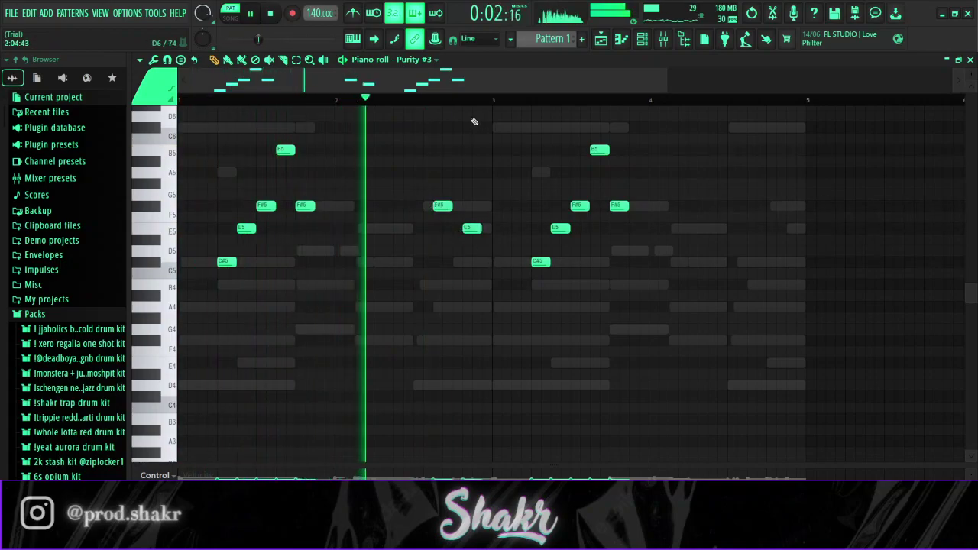
scroll(497, 232, "up", 2)
left_click_drag(425, 229, 789, 263, "ctrl")
right_click(736, 162)
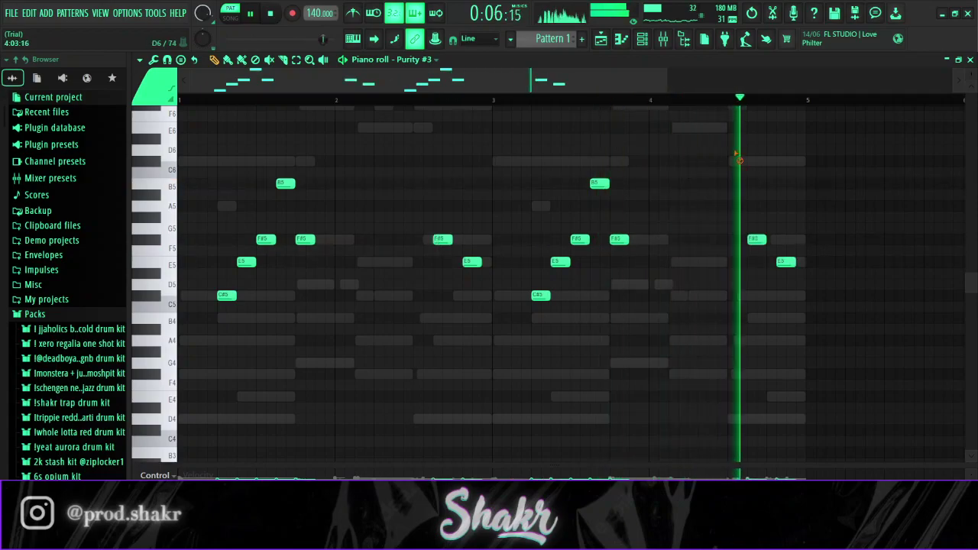
Step: Route Purity #3 to mixer track 4 and finish bar 4 with E5 on beat 4 and C#5 on beat 4.5
key("F6")
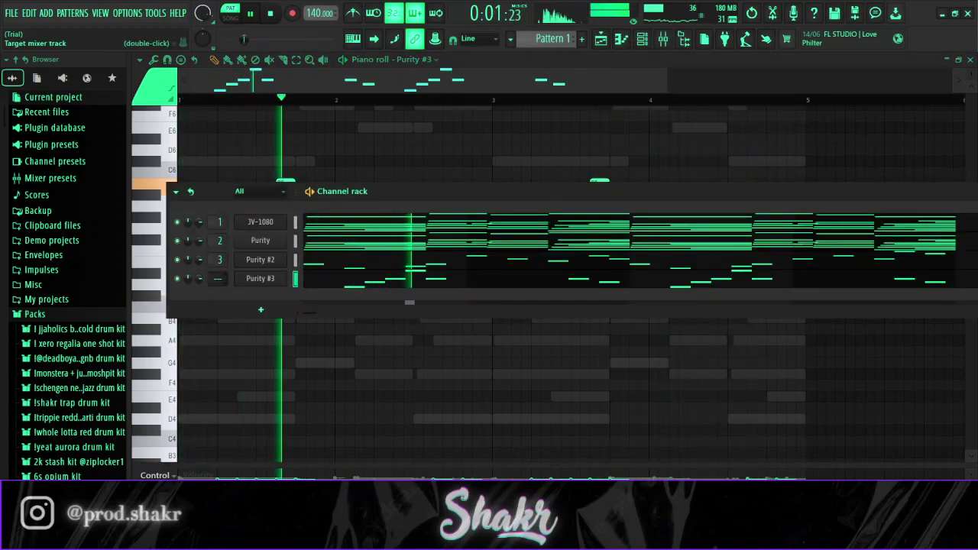
key("F6")
left_click_drag(781, 261, 772, 261)
left_click(792, 296)
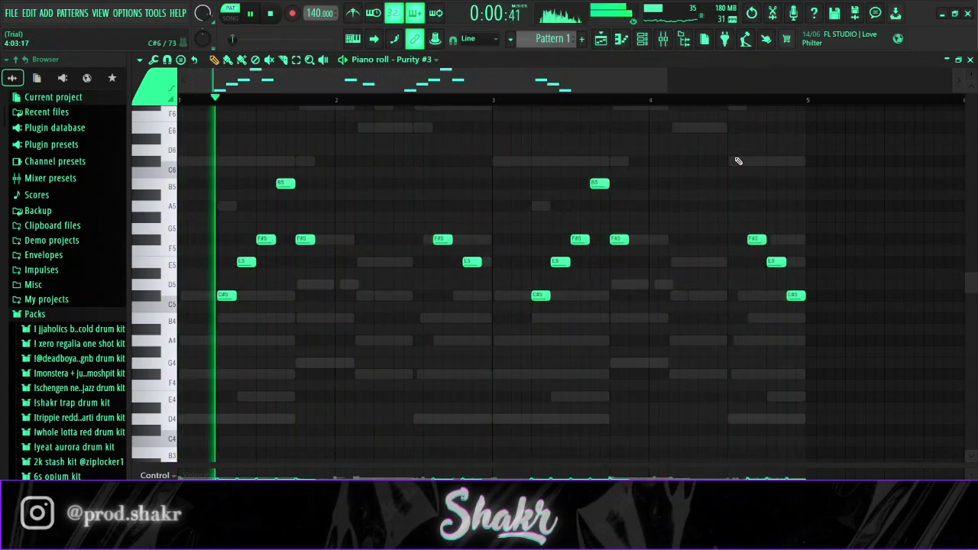
Step: Add a fourth Purity channel and load the Simple Sine preset from the Lead Synth category
key("F6")
key("space")
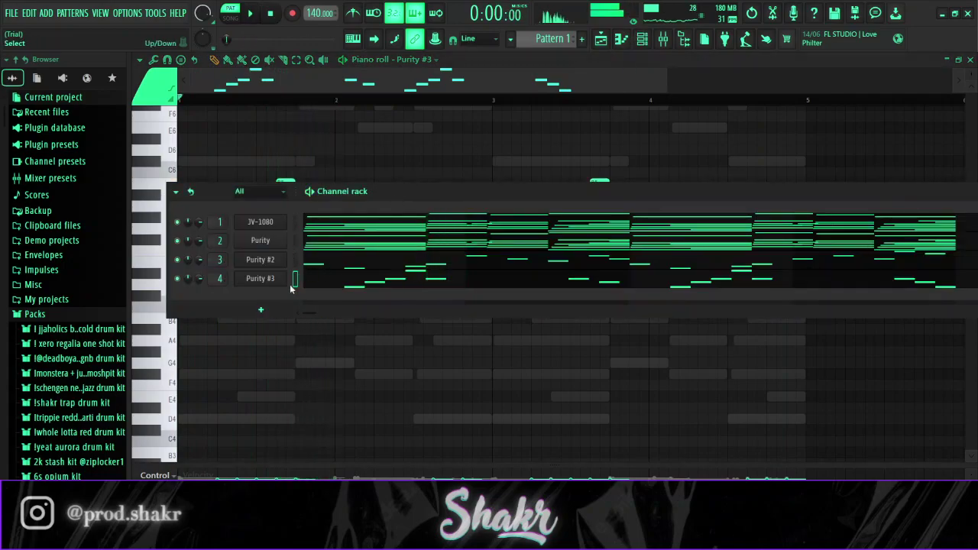
left_click(260, 240)
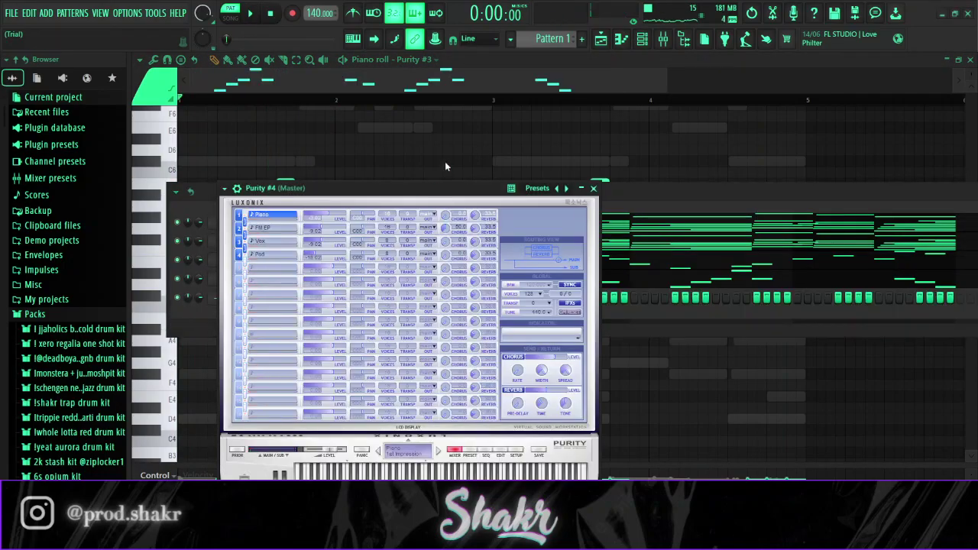
left_click(551, 382)
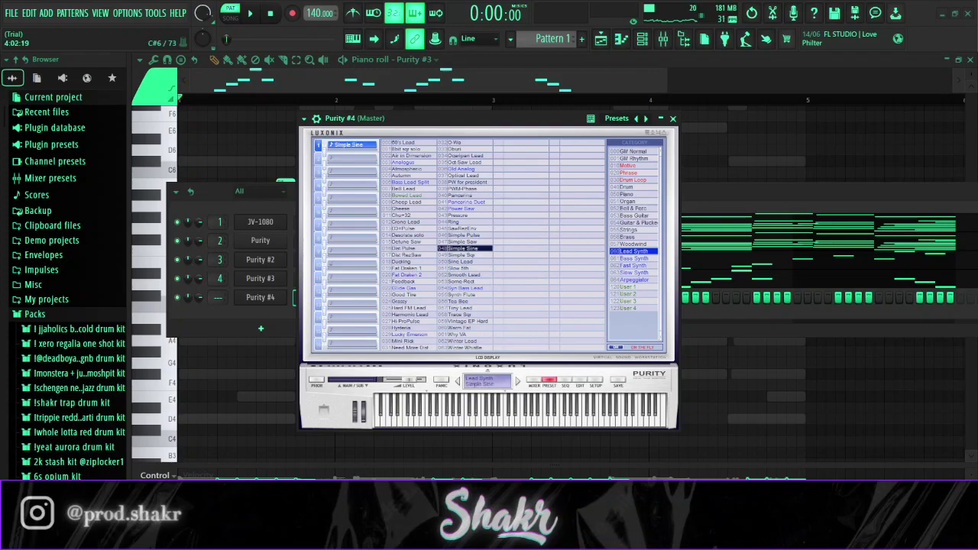
Step: Switch the piano roll to Purity #4 and place short C#7 notes on beats 1, 2 and 3 of bar 1
right_click(825, 153)
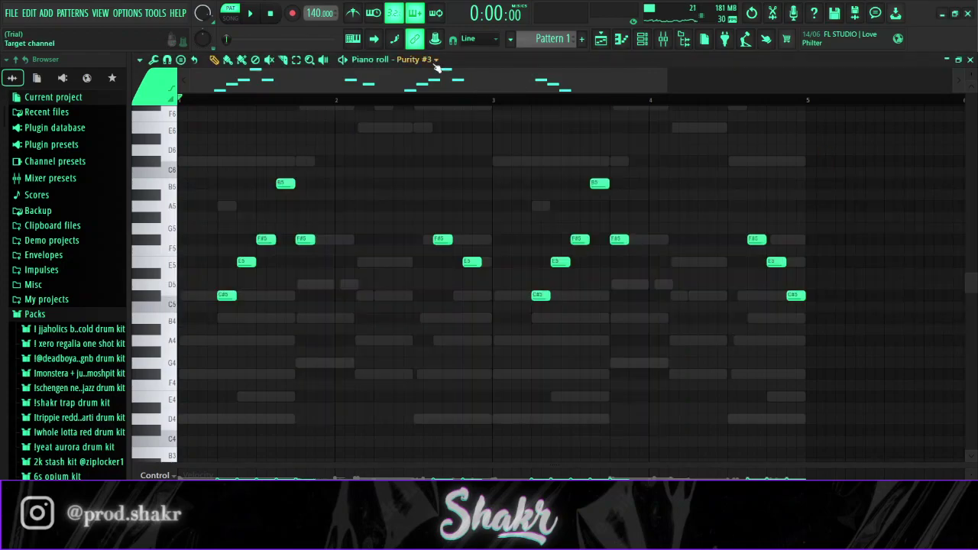
left_click(438, 116)
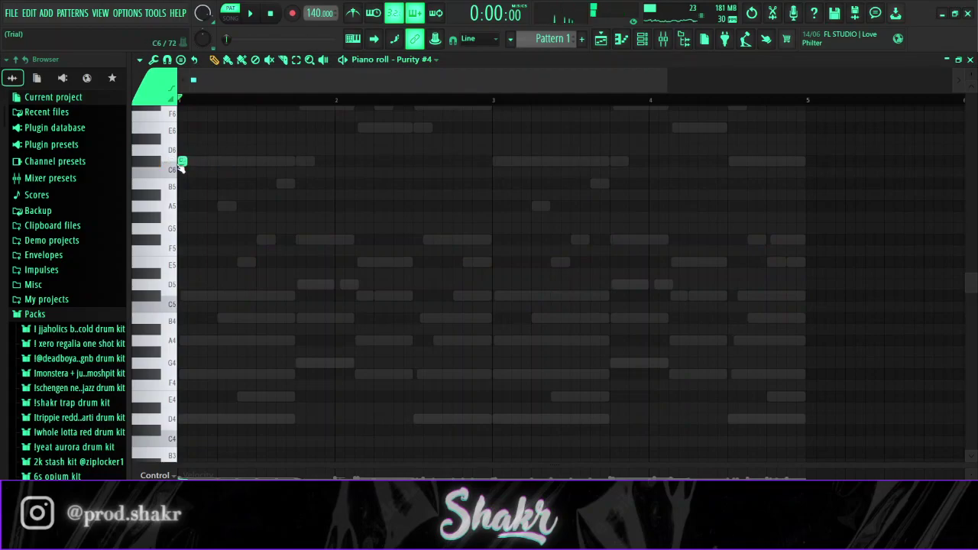
scroll(182, 166, "up", 3)
key("space")
scroll(270, 182, "up", 3)
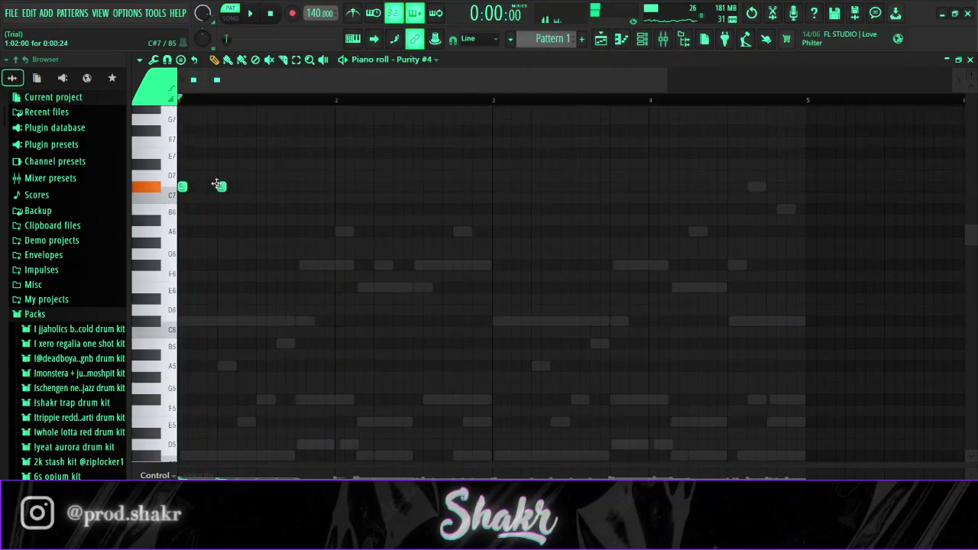
left_click(261, 187)
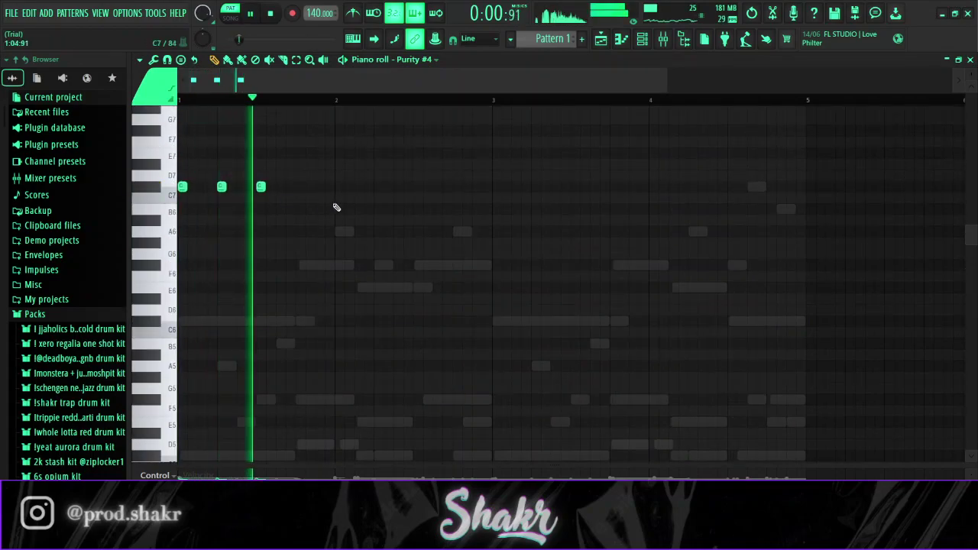
Step: Add C#7 on beats 3.5 and 4 and E7 just after beat 4 of bar 1, plus C#7 and B6 on beats 1 and 1.5 of bar 2
left_click(300, 187)
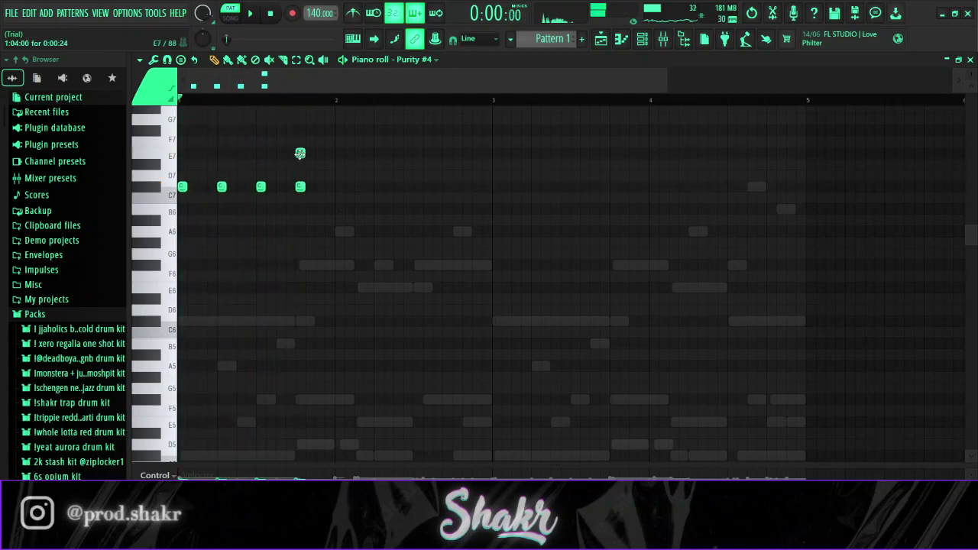
key("space")
left_click(340, 187)
left_click(359, 209)
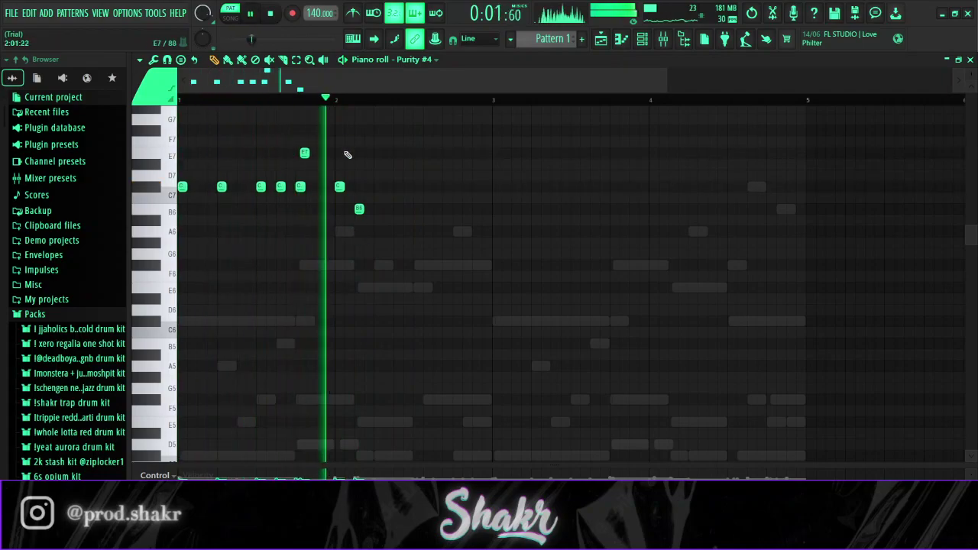
Step: Lengthen the E7 note to one beat and bar 2's C#7 and B6 notes to about three quarters of a beat
scroll(317, 102, "up", 2)
left_click_drag(299, 153, 360, 153)
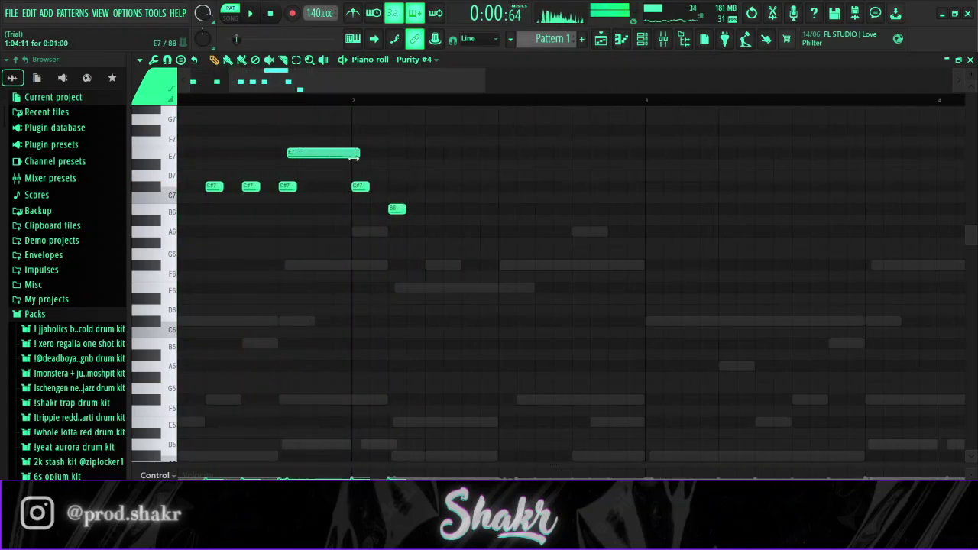
scroll(341, 151, "left", 2)
key("space")
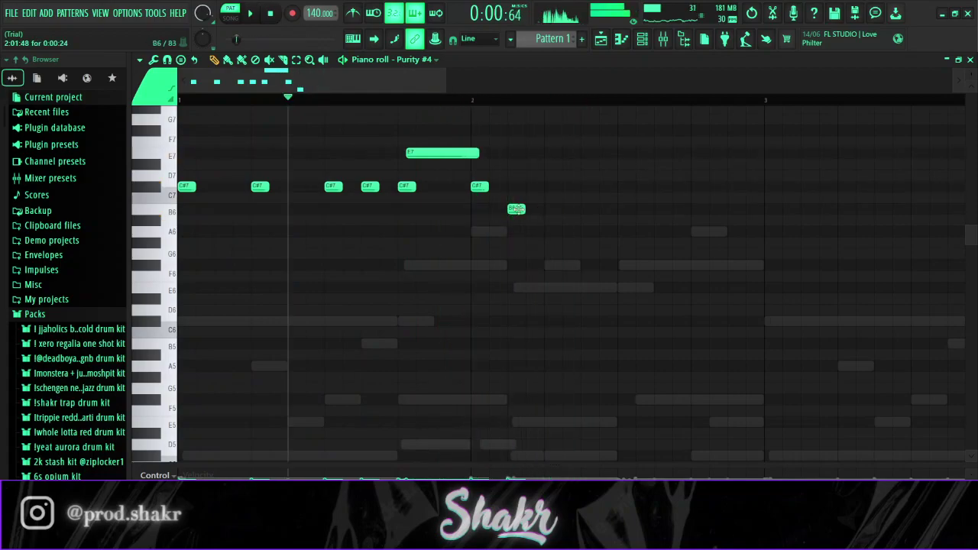
key("space")
left_click_drag(481, 186, 504, 185)
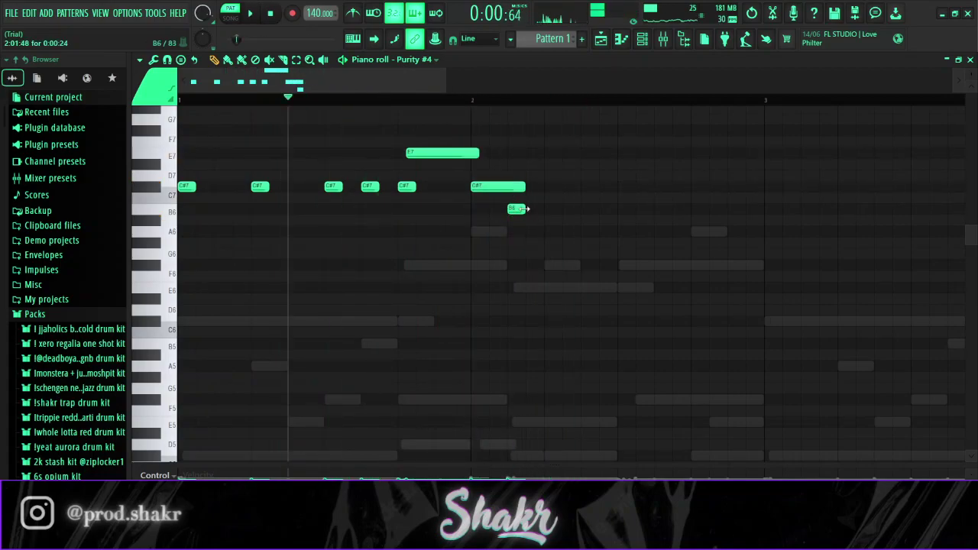
key("space")
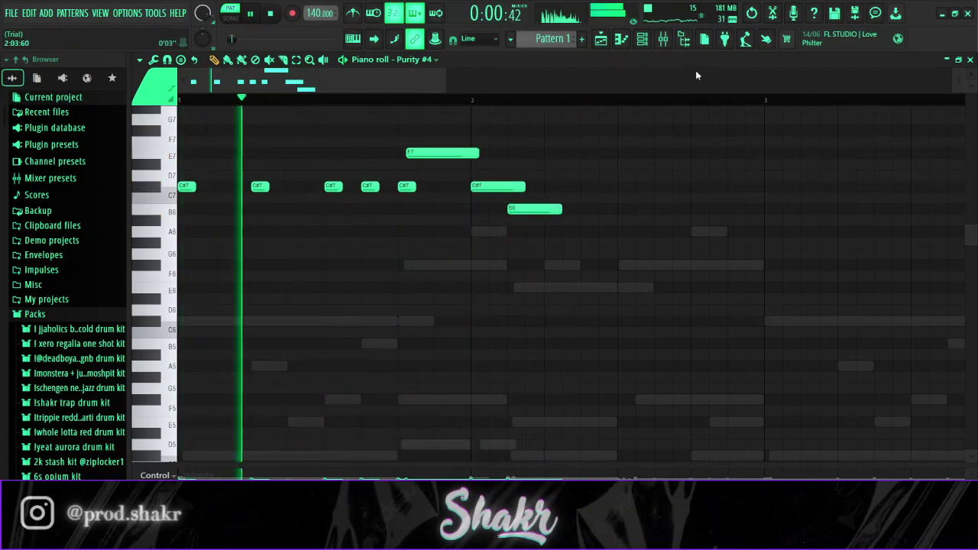
Step: Load the Simple Sqr preset from the Lead Synth category on Purity #4 and return to its piano roll
left_click(643, 39)
key("space")
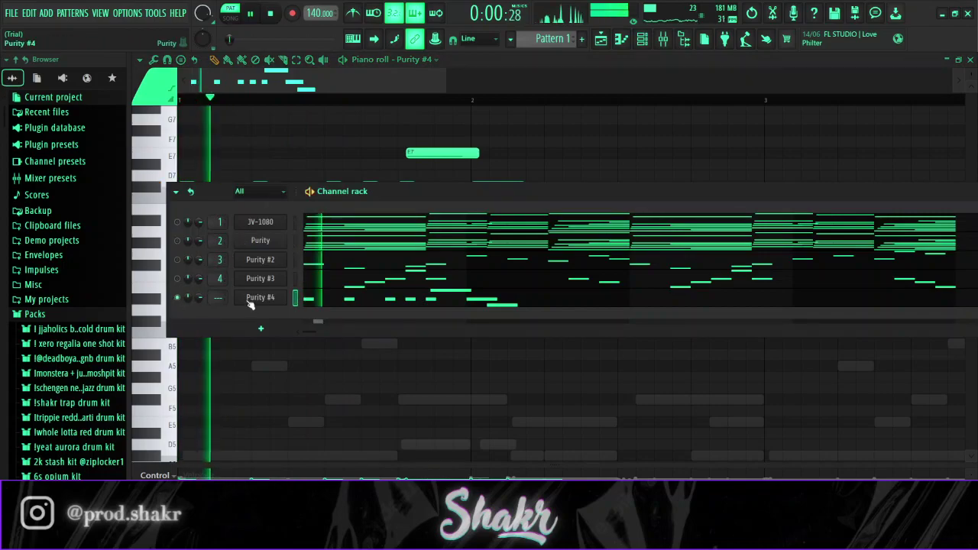
left_click(250, 299)
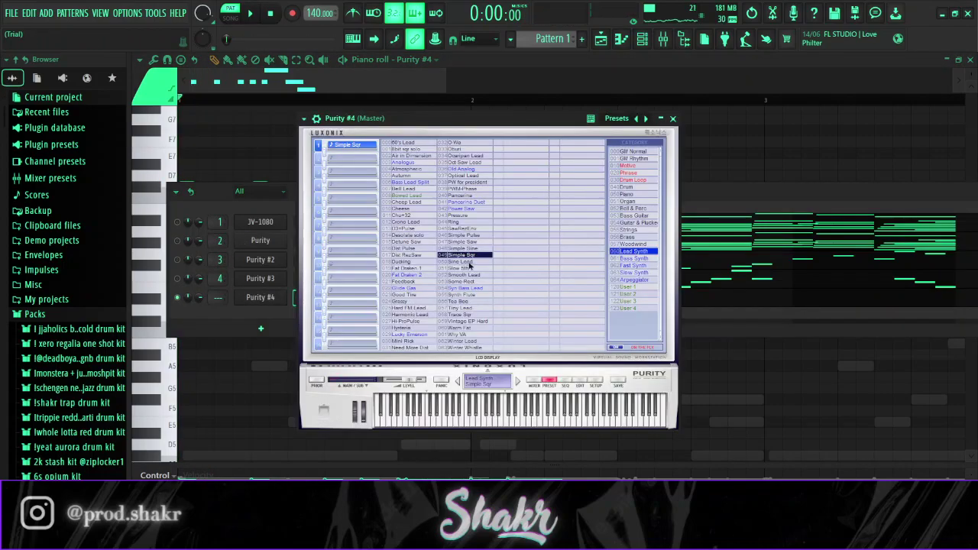
right_click(739, 131)
key("space")
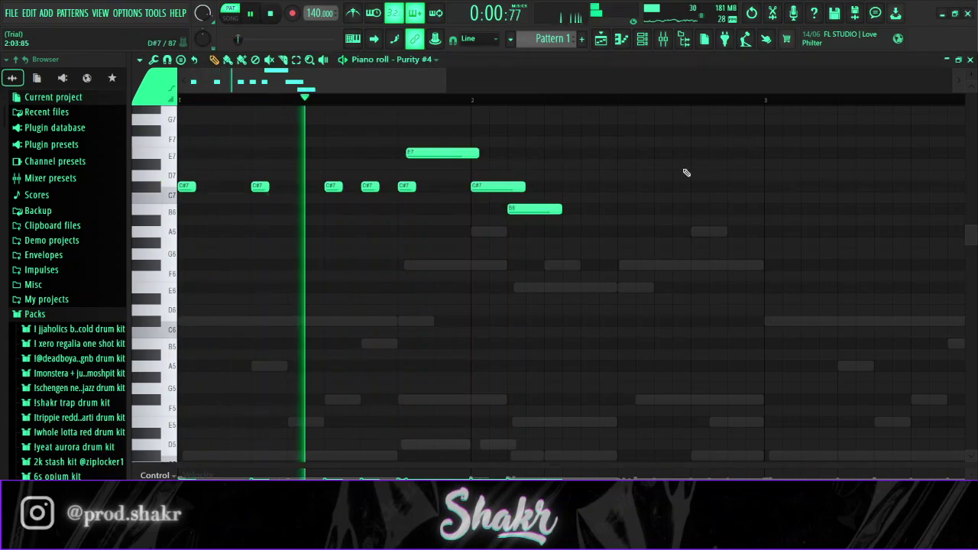
Step: Add one-beat lead notes in bar 2: C#7 on beat 2, E7 on beat 3, C#7 on beat 3.5 and B6 on beat 4
scroll(428, 95, "up", 2)
key("space")
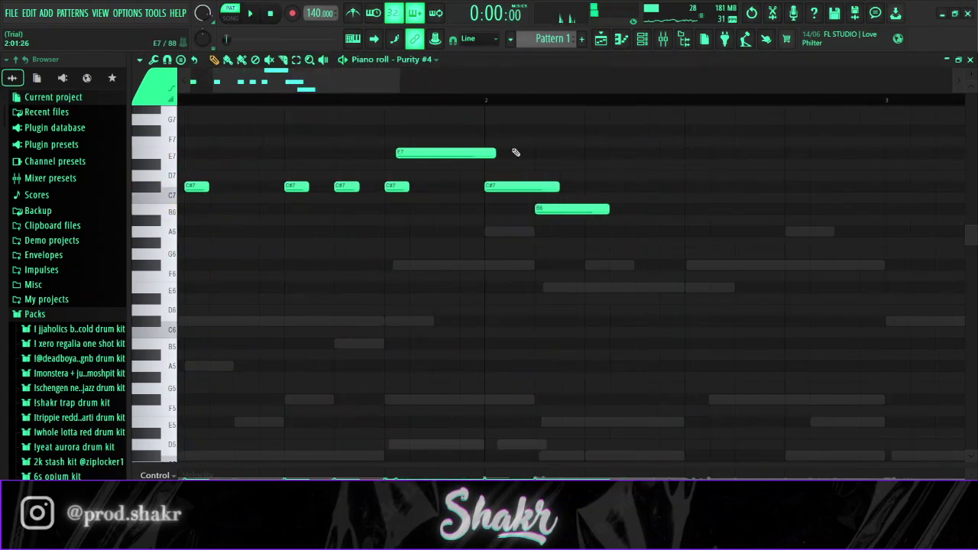
left_click(596, 187)
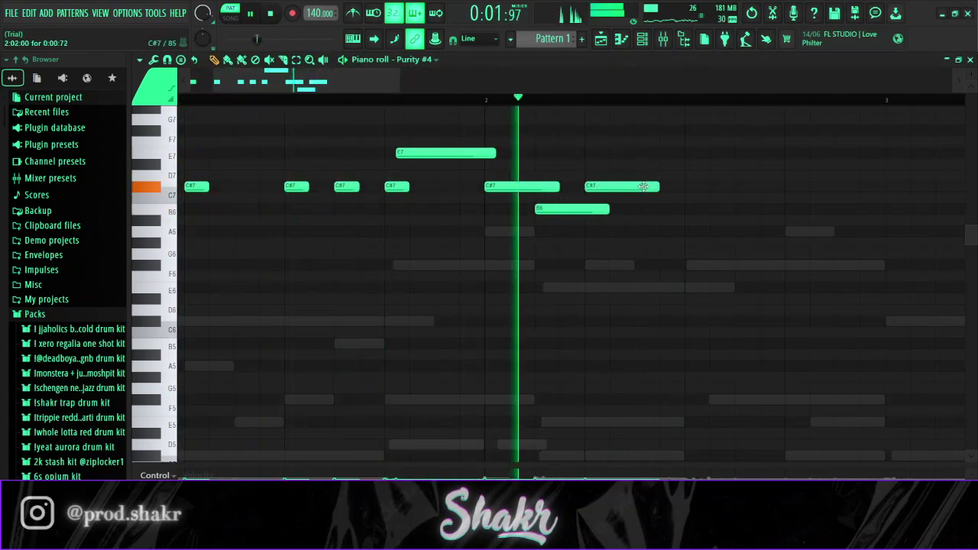
left_click_drag(643, 167, 682, 187)
left_click(692, 155)
left_click(745, 187)
scroll(708, 100, "down", 1)
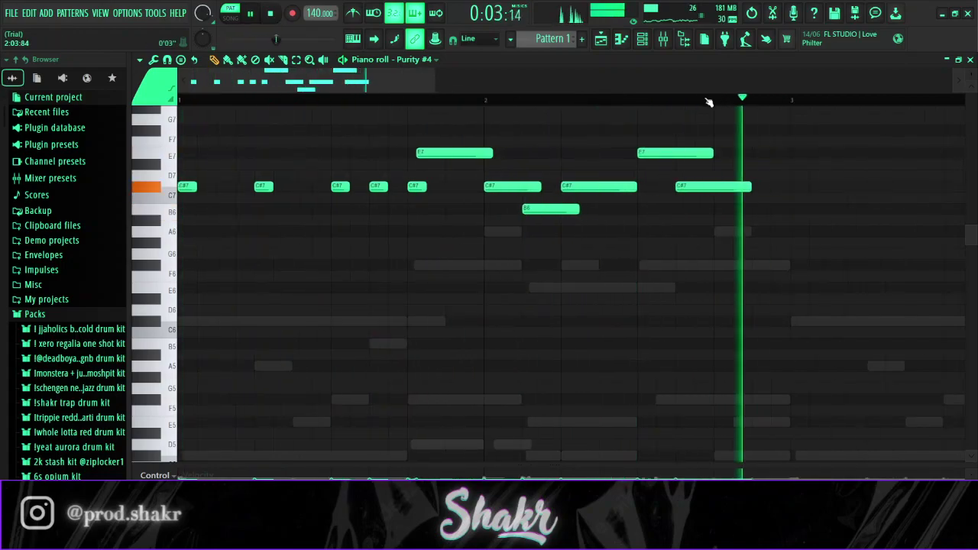
left_click(732, 214)
scroll(692, 105, "down", 1)
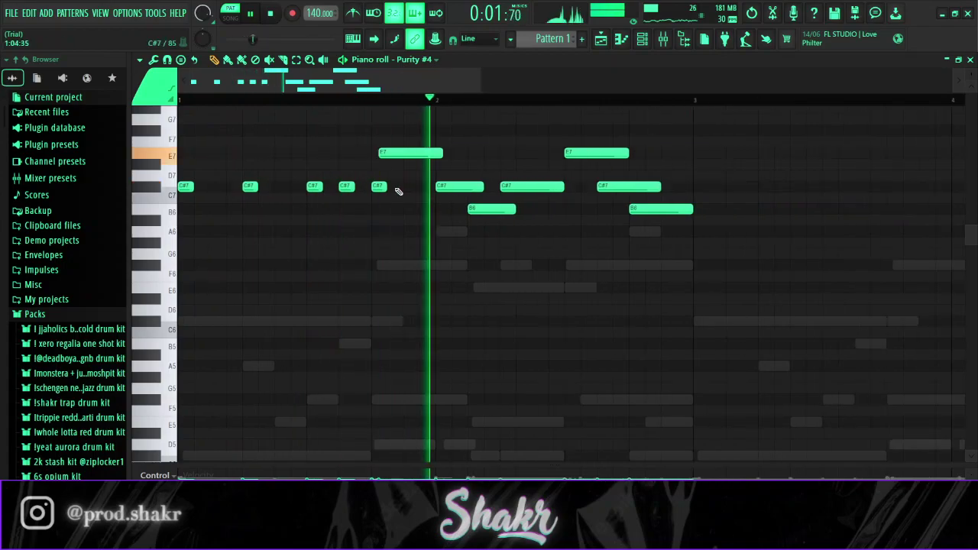
Step: Insert a short C#7 on beat 3 of bar 2 with the E7 shifted just after it, and transpose all lead notes down one octave
left_click_drag(502, 186, 586, 156)
key("space")
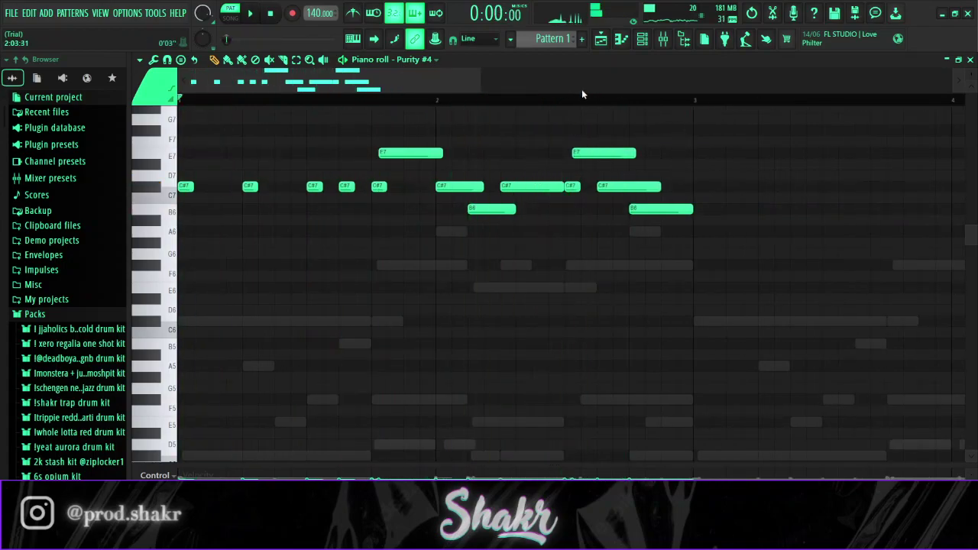
key("ctrl+Down")
key("space")
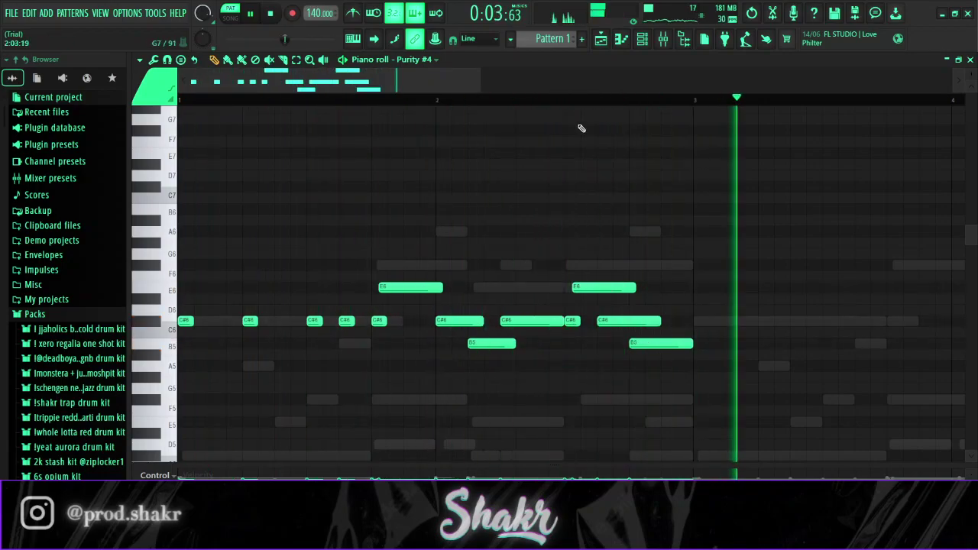
Step: Shorten bar 2's C#6 on beat 2 and B5 on beat 4 to half a beat each
scroll(578, 100, "down", 2)
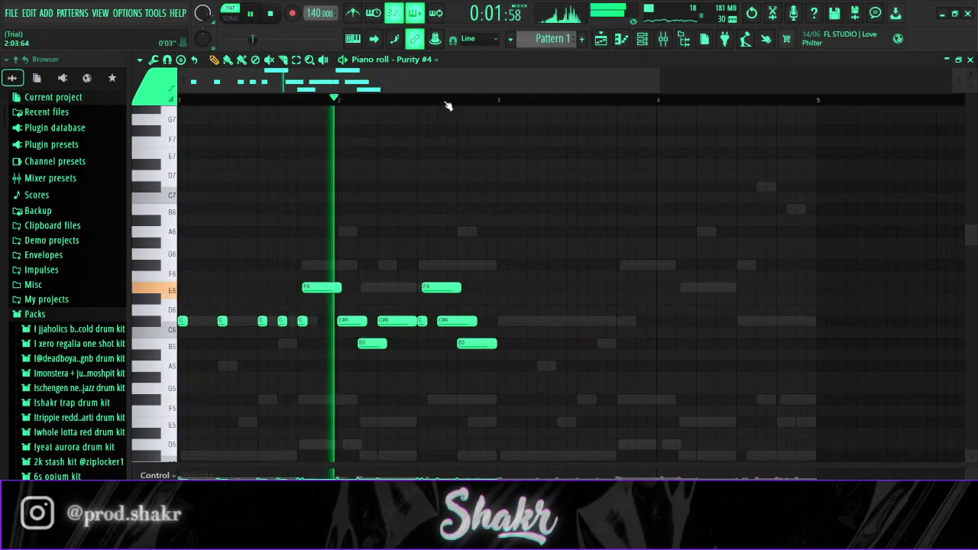
scroll(418, 106, "up", 3)
key("space")
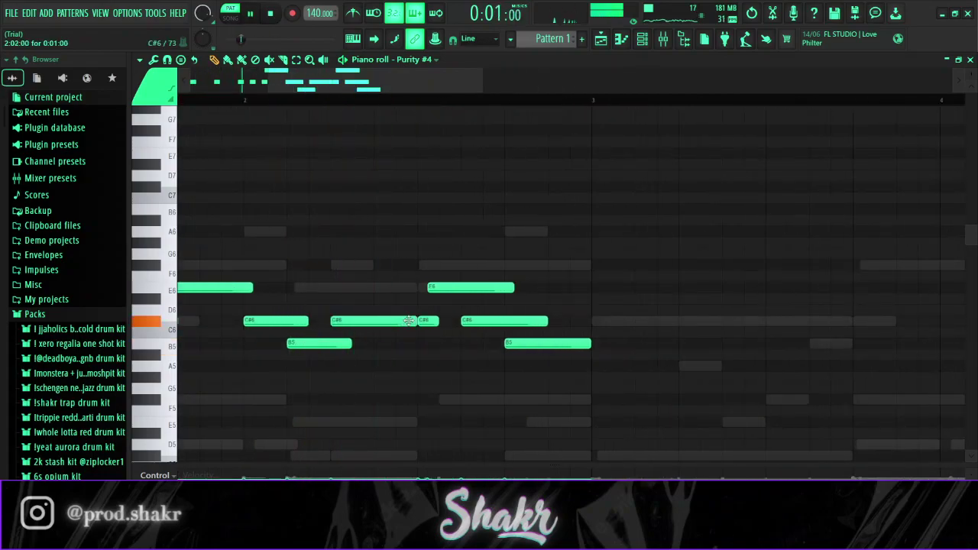
key("space")
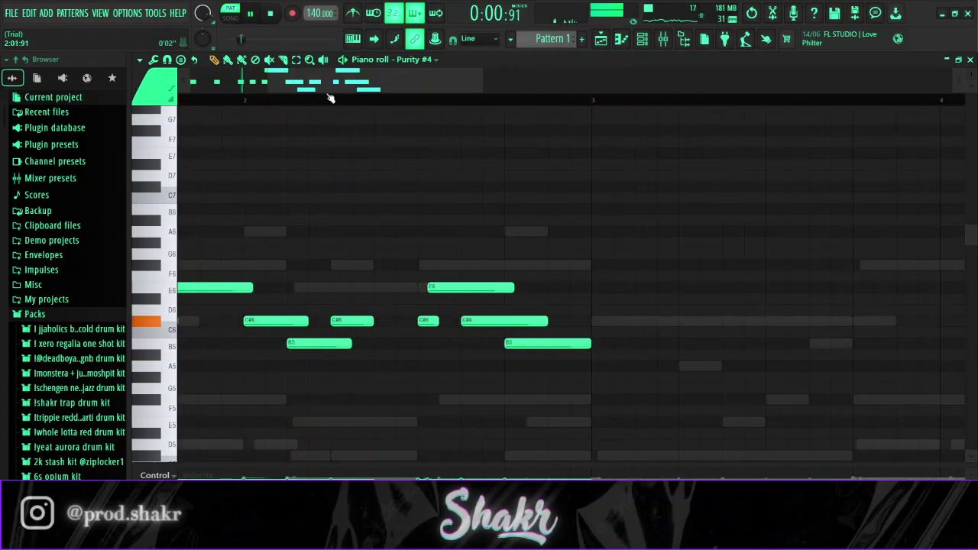
scroll(332, 100, "down", 3)
left_click_drag(361, 93, 308, 92)
key("space")
key("space")
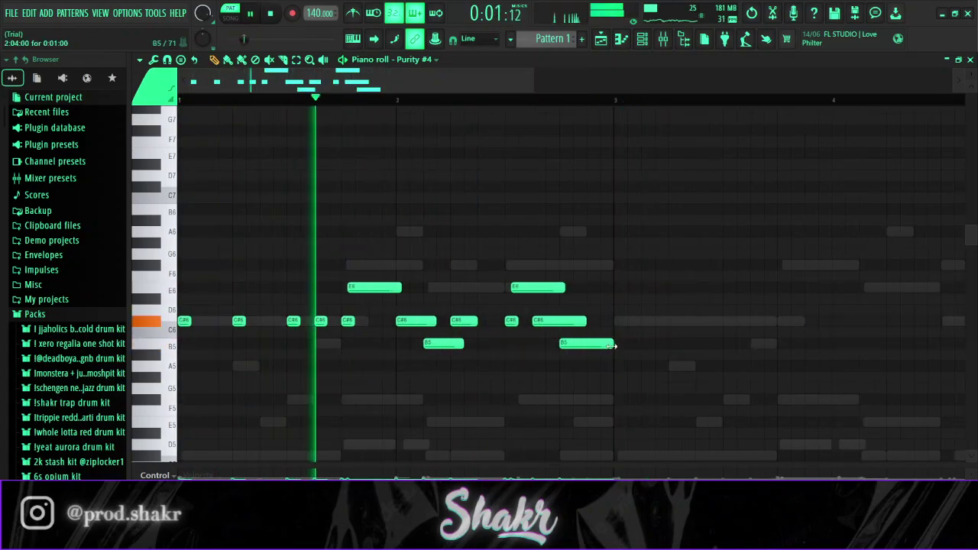
left_click_drag(611, 346, 586, 346)
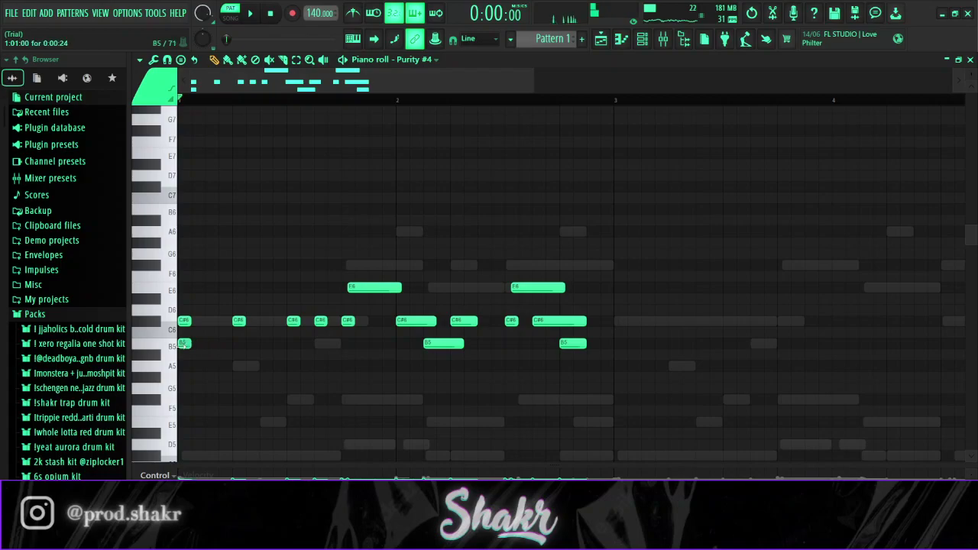
Step: Start bar 1 with a short B5, delay its first C#6 slightly and lengthen the C#6 on beat 2 to half a beat
key("space")
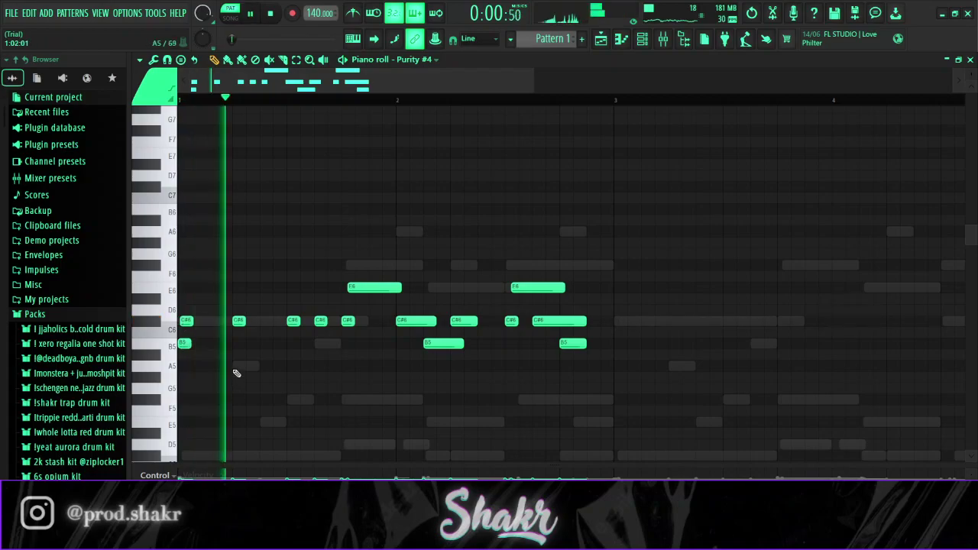
key("space")
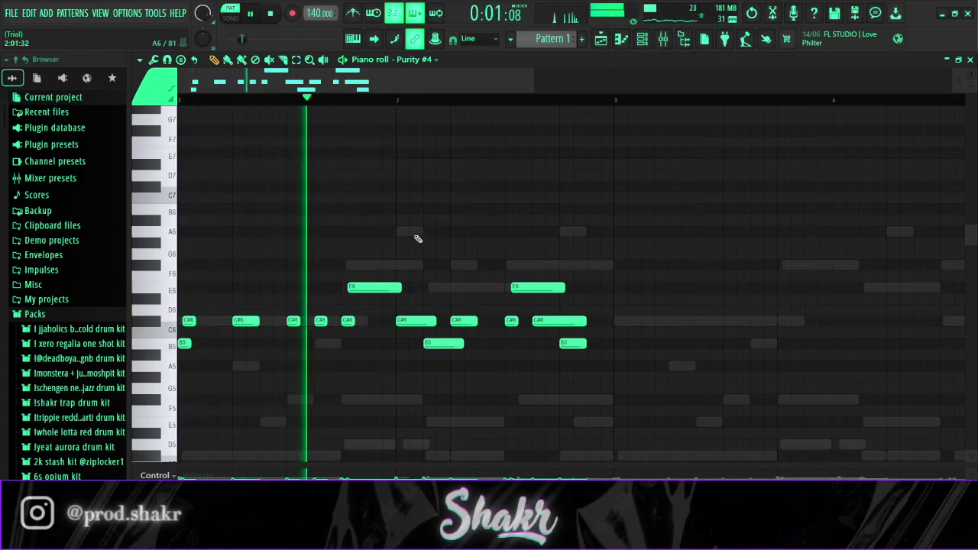
Step: Duplicate the two-bar lead phrase into bars 3 and 4 and transpose all lead notes up one octave
scroll(413, 109, "down", 3)
scroll(412, 109, "down", 3)
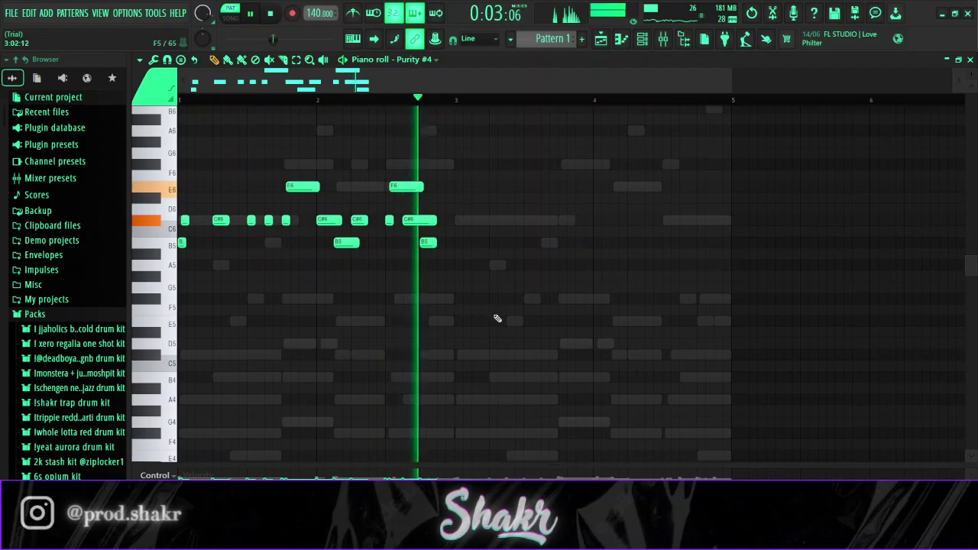
key("ctrl+a")
left_click_drag(220, 222, 496, 222)
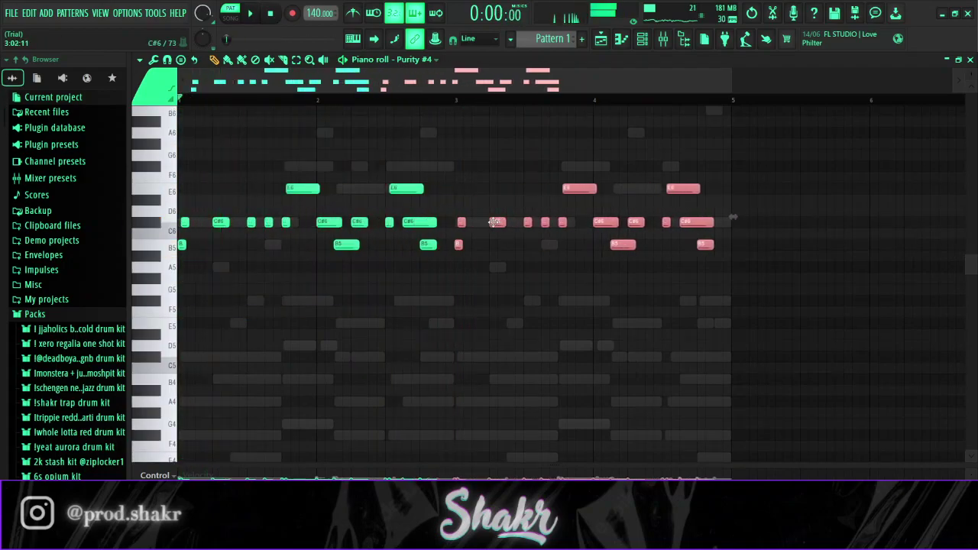
key("ctrl+Up")
key("space")
Step: Replace the Purity #4 instrument with Serum_x64 and continue in its demo mode
left_click(645, 40)
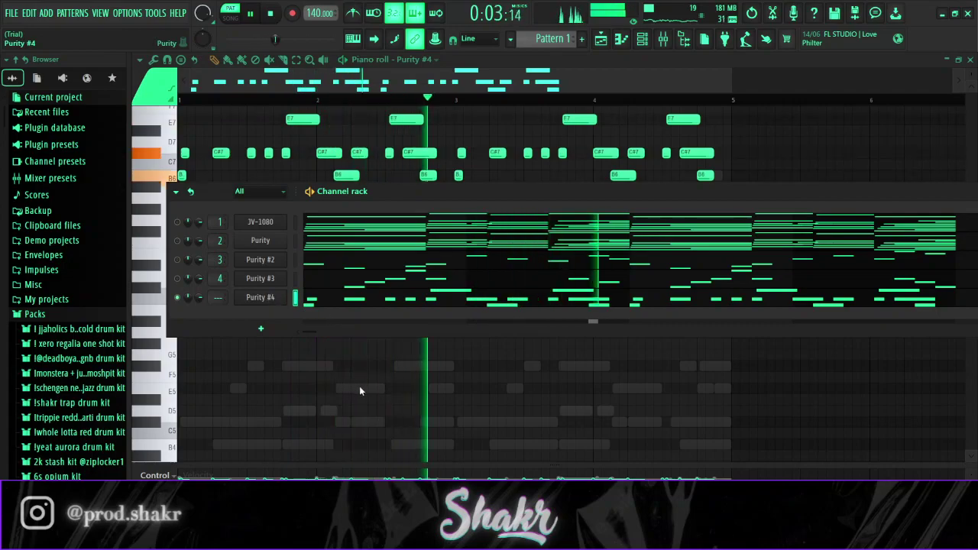
left_click(459, 225)
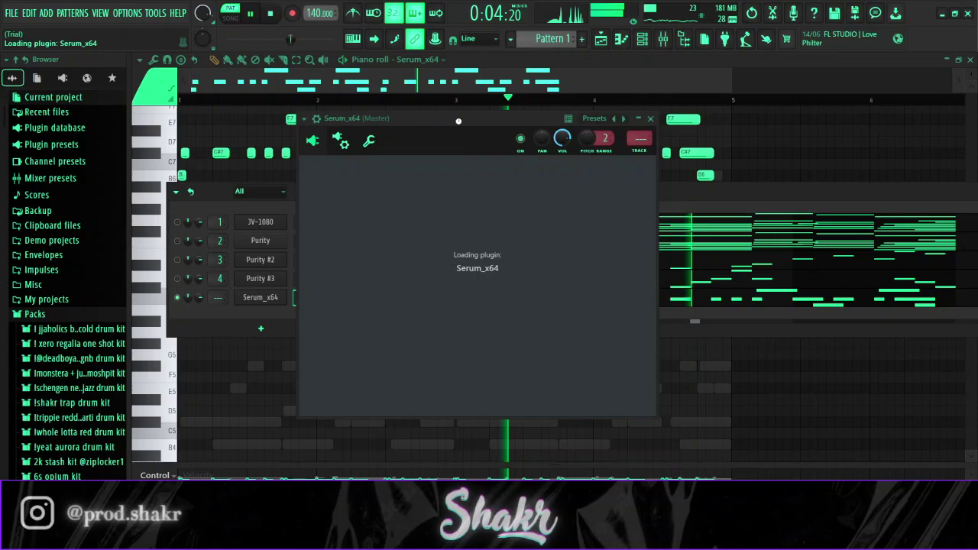
left_click(719, 326)
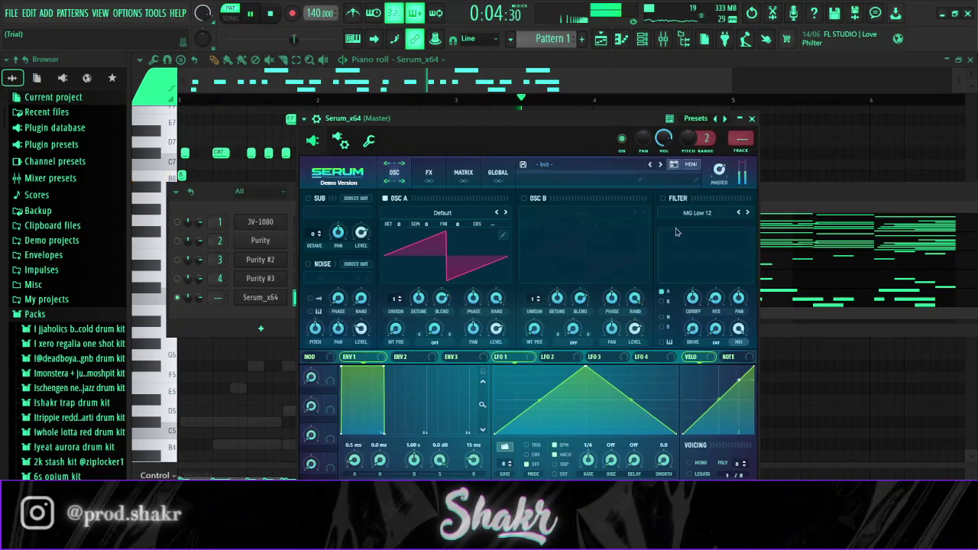
Step: Filter Serum's preset browser to the Pluggnb bank and load lead - adding
left_click(673, 166)
left_click(674, 308)
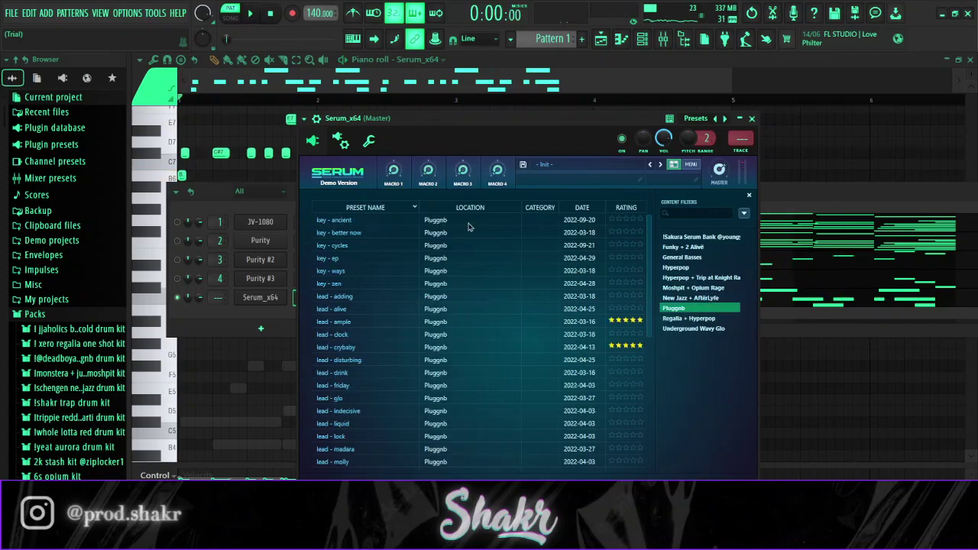
left_click(473, 308)
left_click(464, 300)
Step: Audition further Pluggnb lead presets, including crybaby, clock, friday and glo
scroll(451, 331, "down", 1)
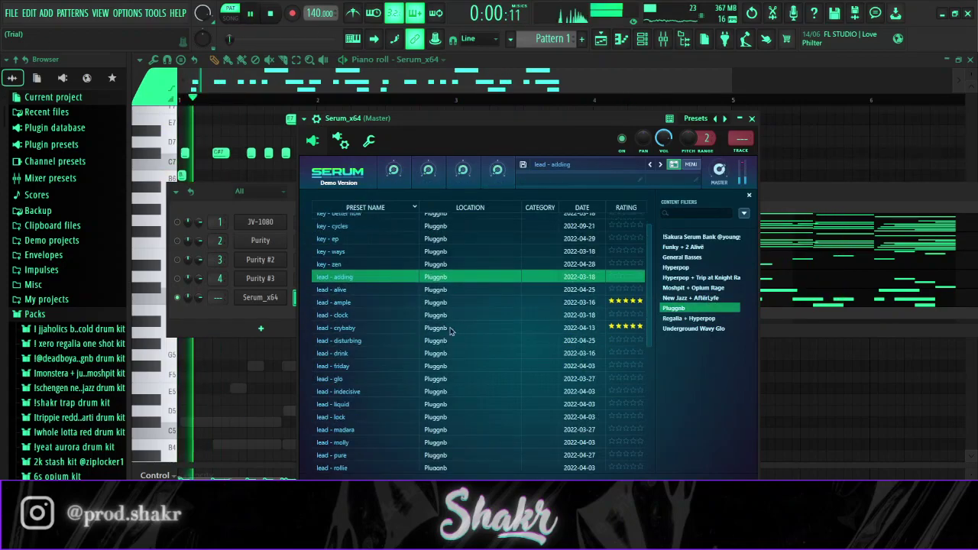
left_click(449, 326)
scroll(468, 328, "down", 1)
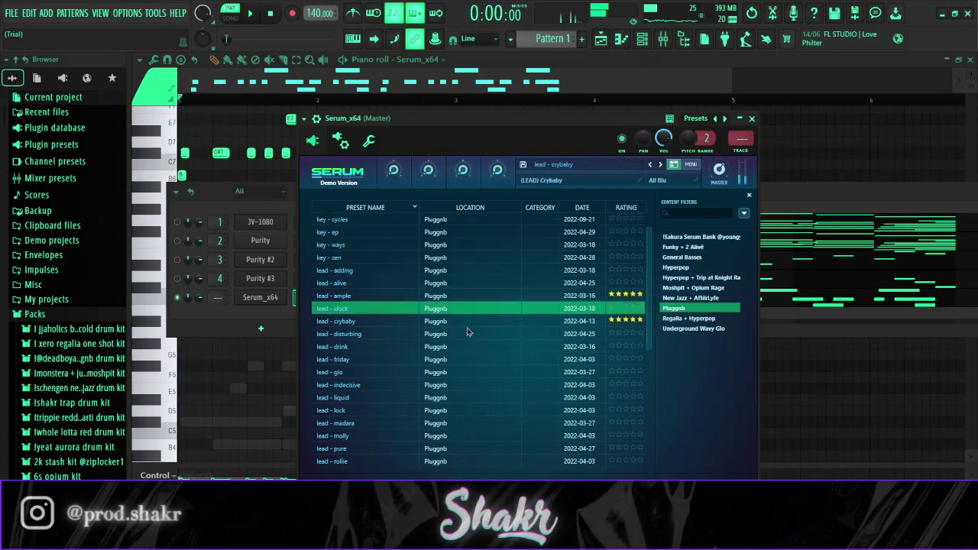
left_click(460, 336)
left_click(459, 350)
scroll(451, 345, "down", 1)
left_click(453, 353)
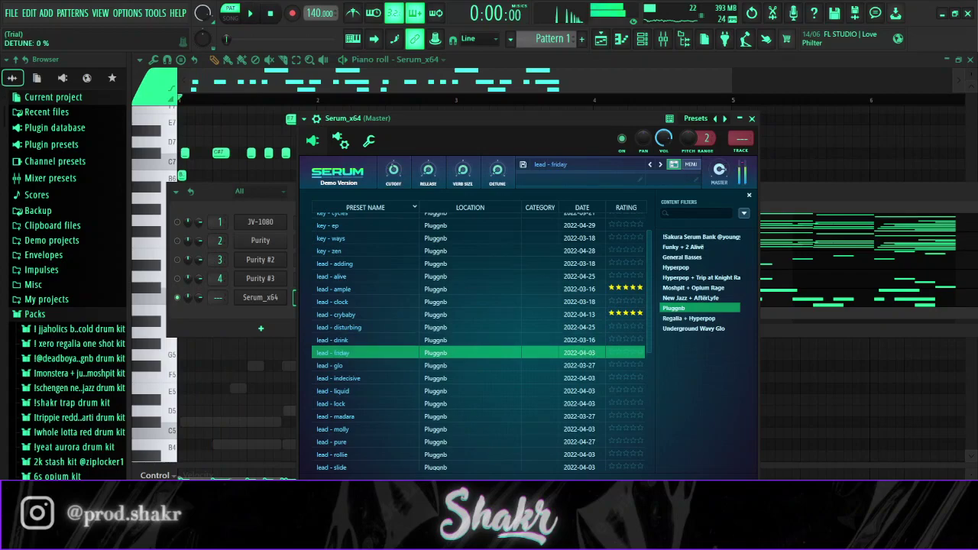
left_click(453, 366)
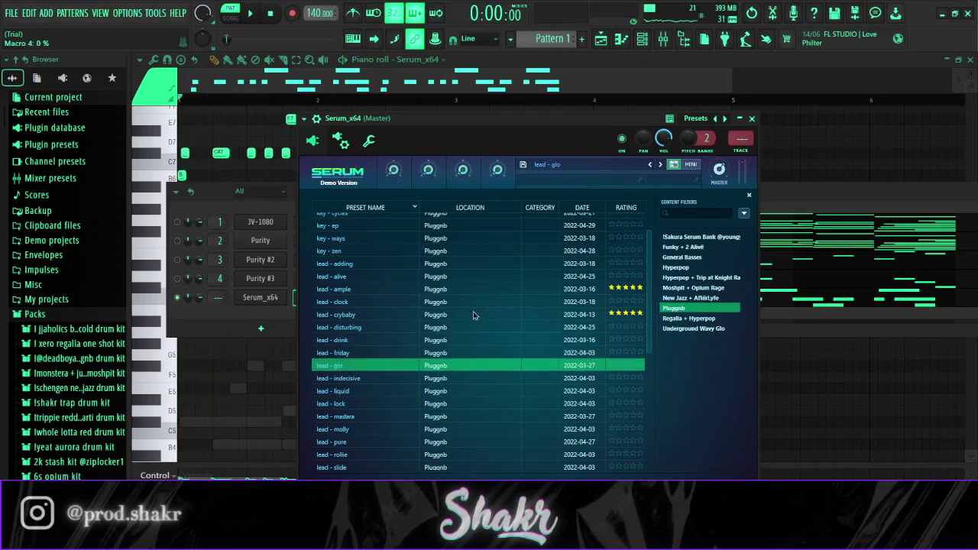
Step: Load the lead - friday preset in Serum and transpose all lead notes down one octave
scroll(466, 340, "down", 5)
key("space")
left_click(451, 320)
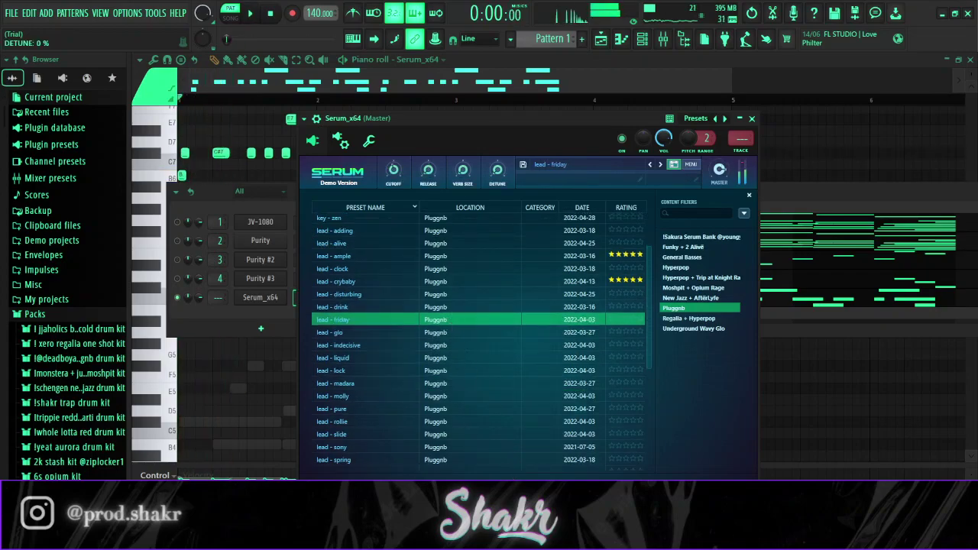
key("Escape")
key("space")
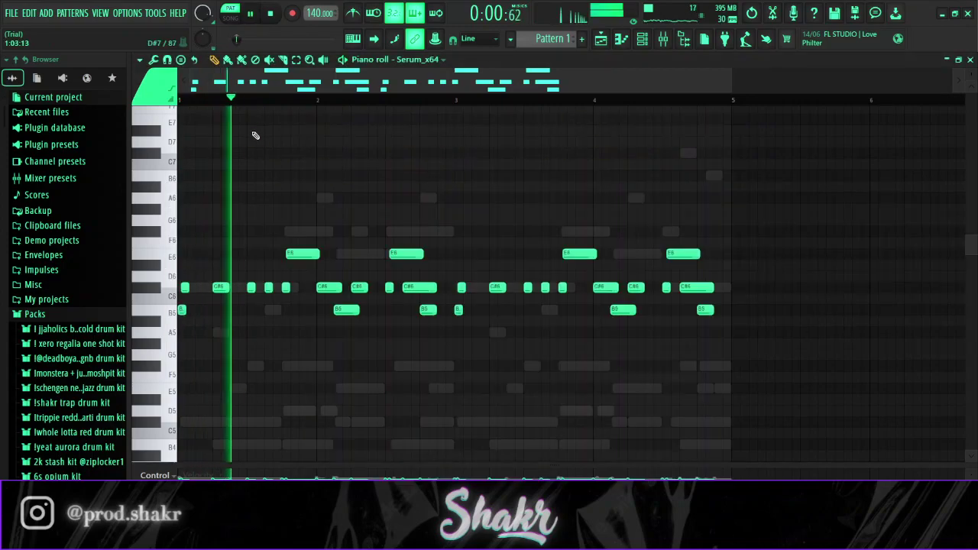
Step: Set Serum's envelope 1 attack to 0.3 ms, decay to 469 ms and release to 73 ms, and dismiss the demo notice
left_click(627, 41)
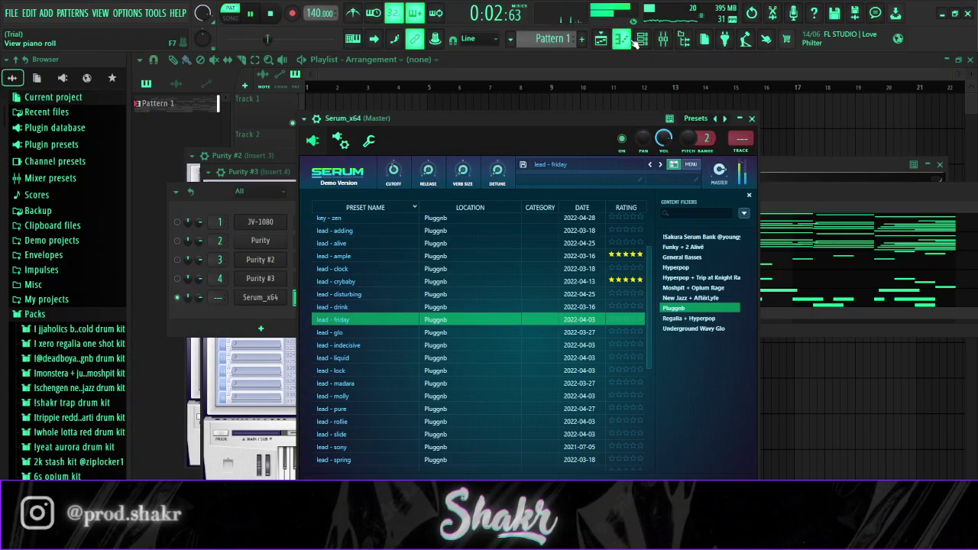
left_click(626, 42)
left_click(643, 43)
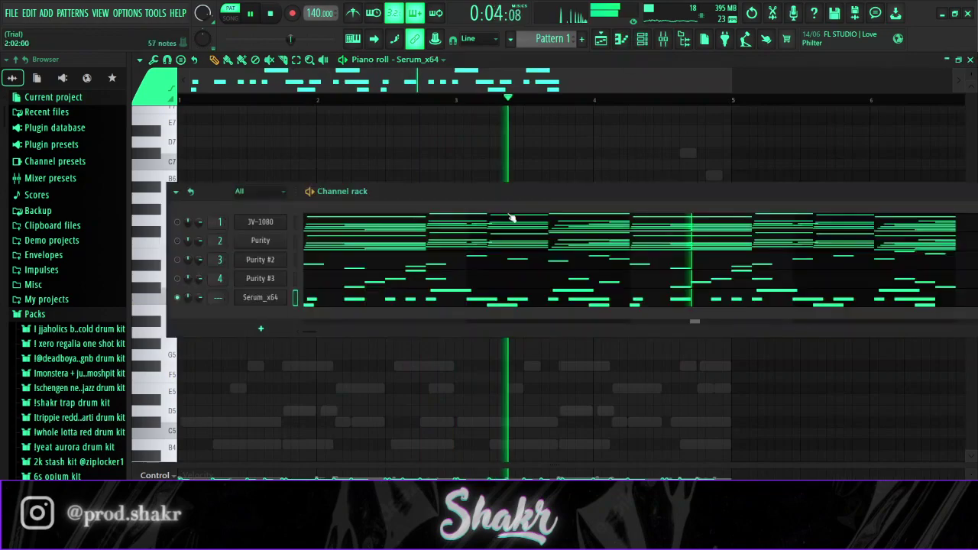
left_click(282, 298)
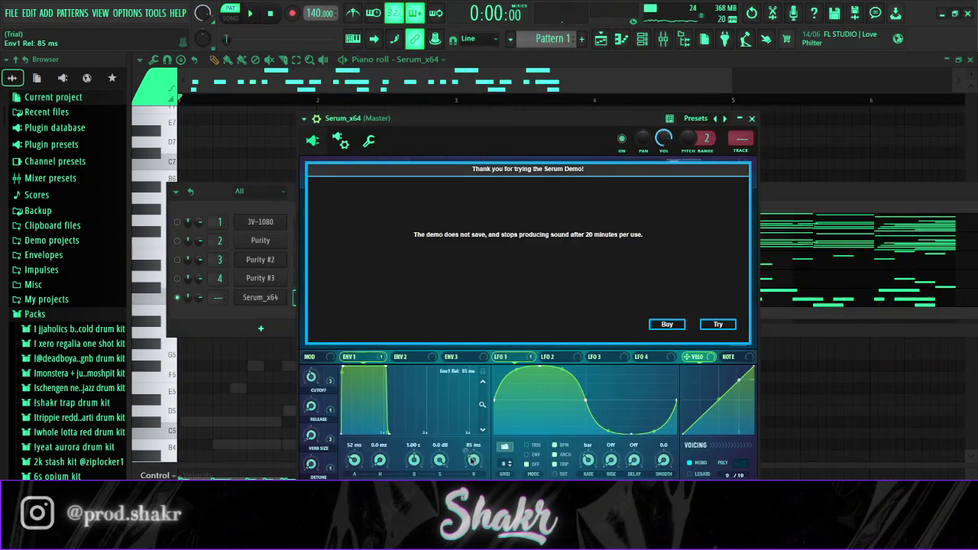
key("space")
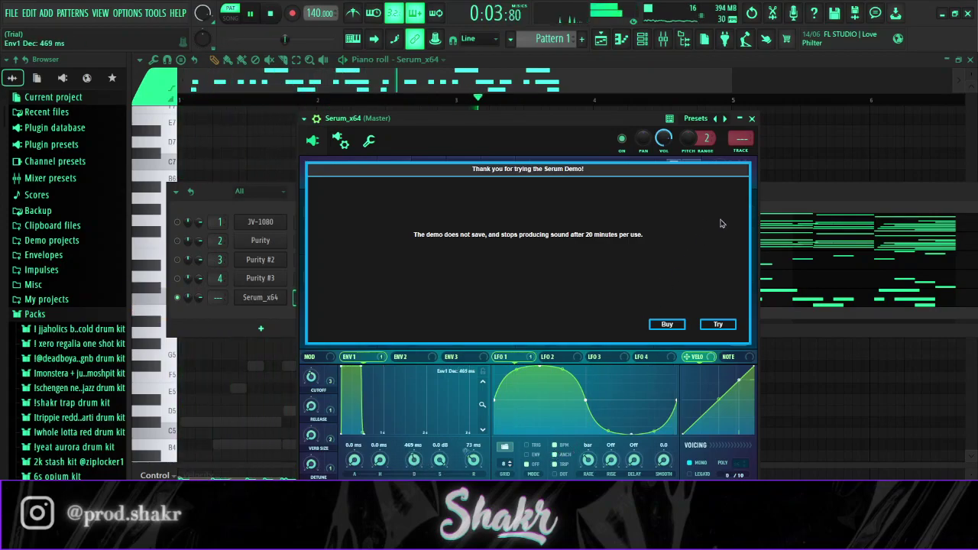
left_click(717, 325)
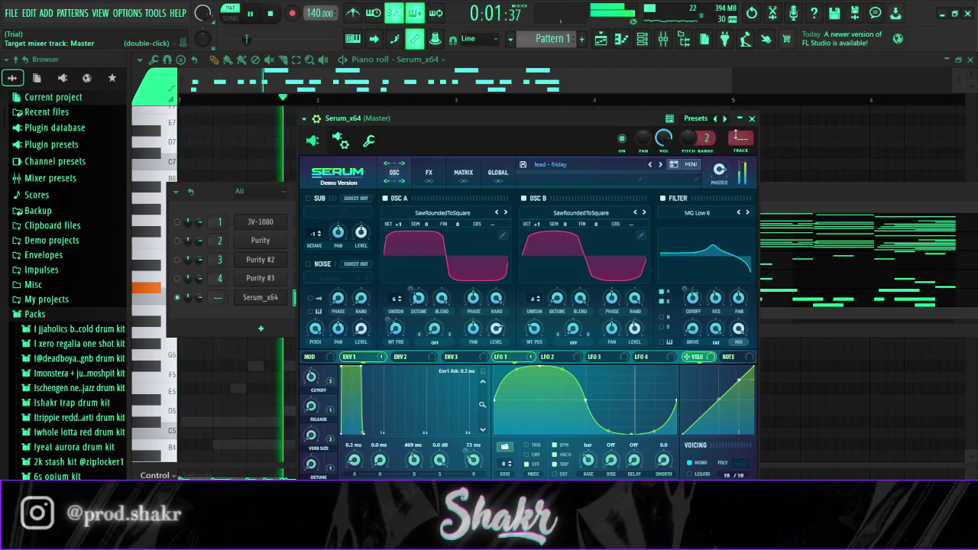
Step: Route Serum to mixer track 5 and unmute all channels for playback
left_click(752, 119)
key("space")
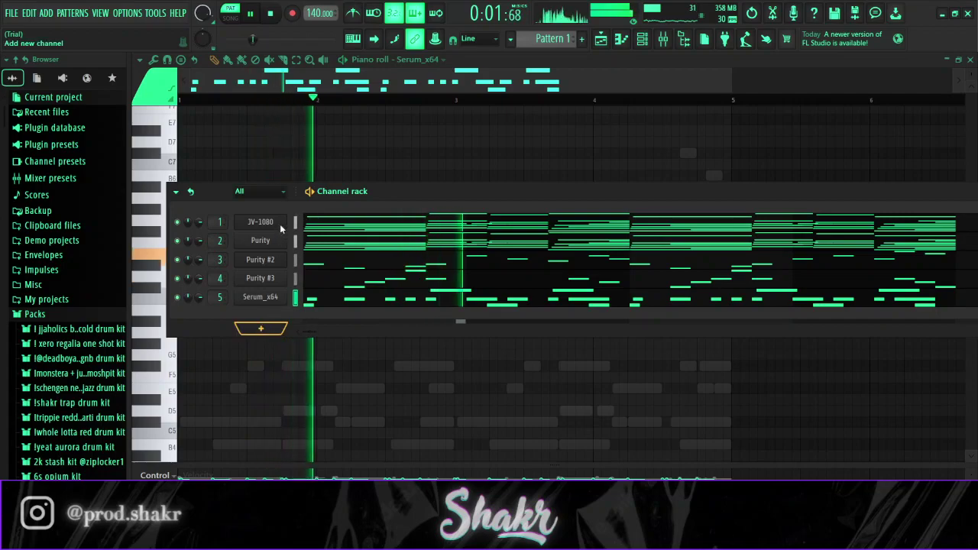
Step: Add another Purity instance to the channel rack and stop playback
left_click(260, 240)
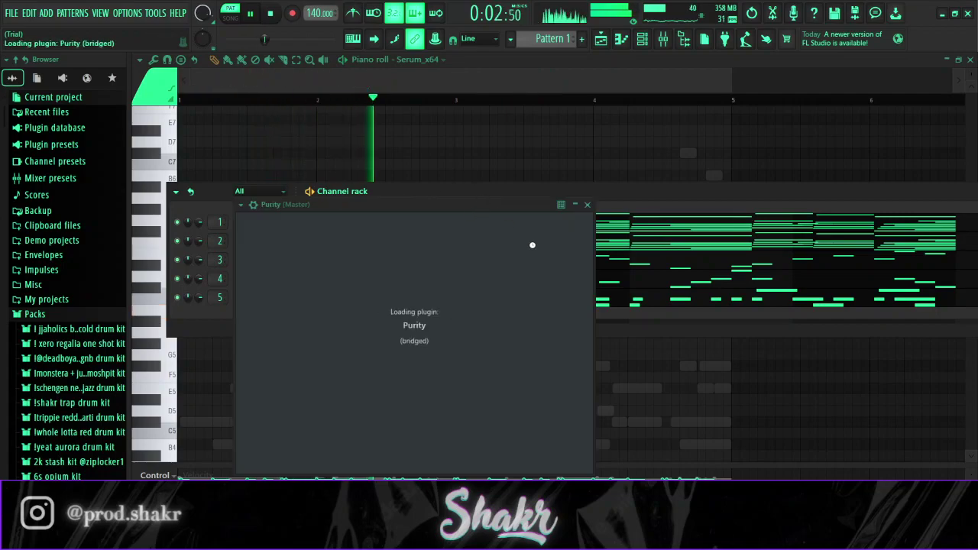
left_click(496, 148)
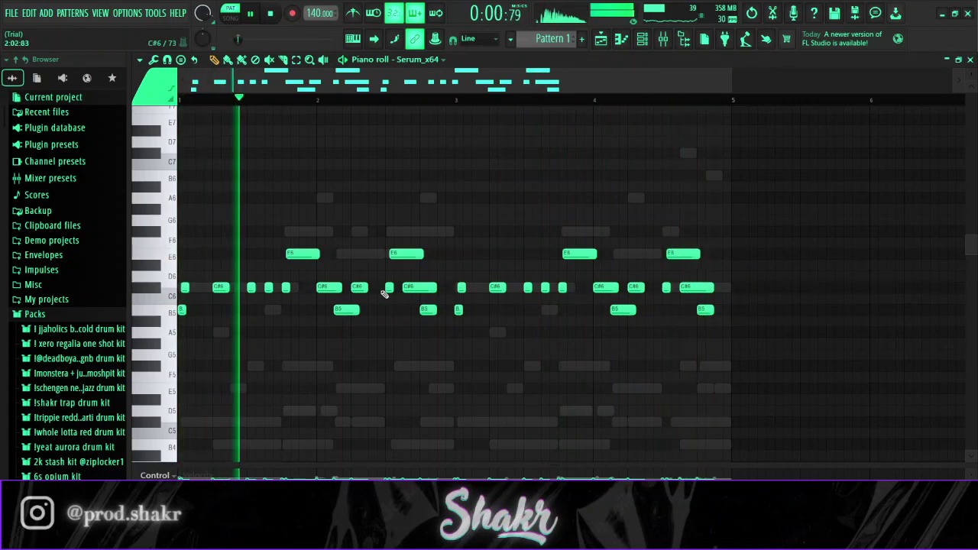
left_click(642, 40)
key("space")
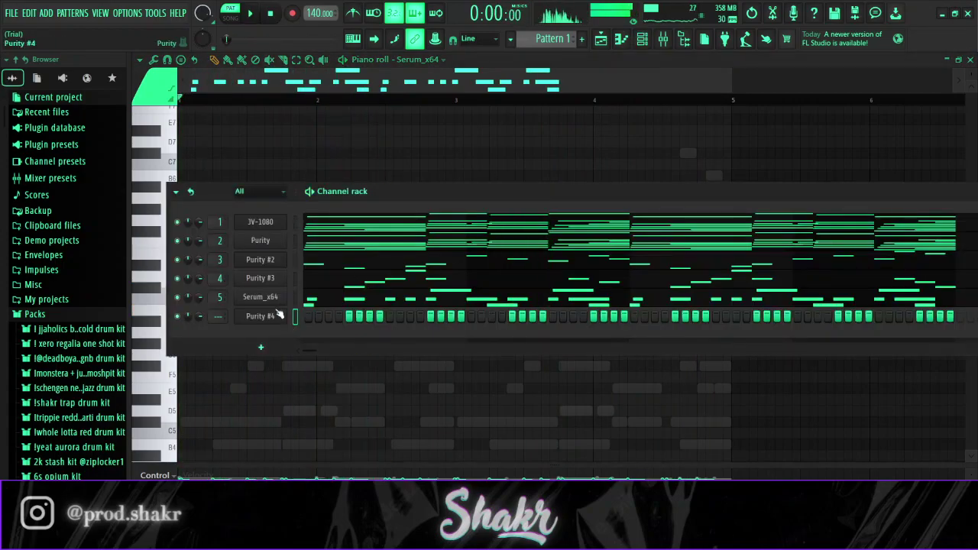
Step: Show the Lead Synth presets in the new Purity instance and switch the piano roll to that channel
left_click(260, 315)
left_click(486, 466)
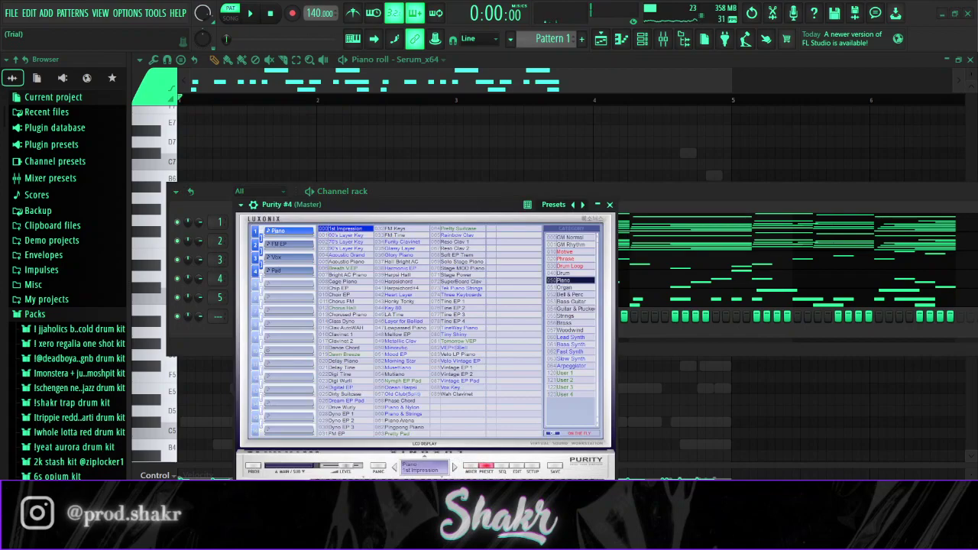
left_click(571, 337)
left_click(425, 62)
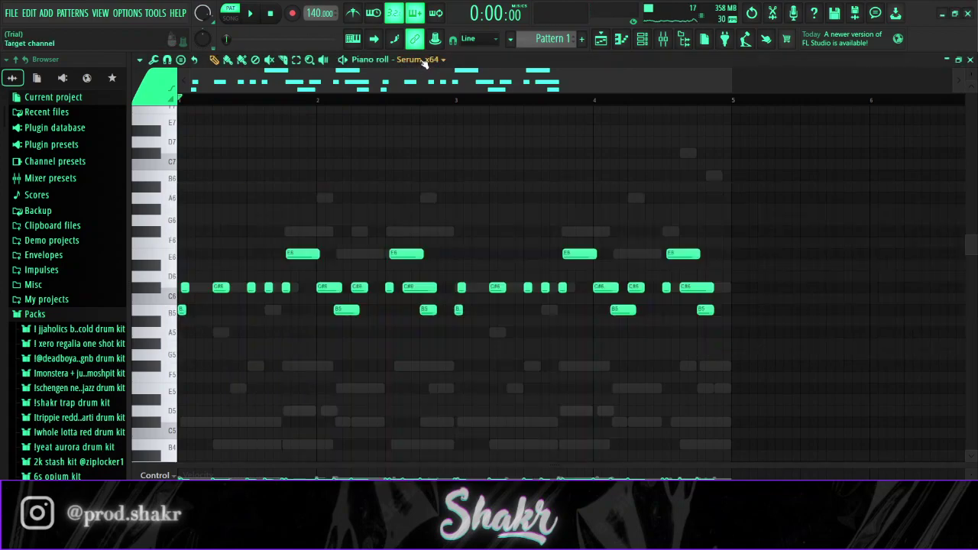
left_click(416, 138)
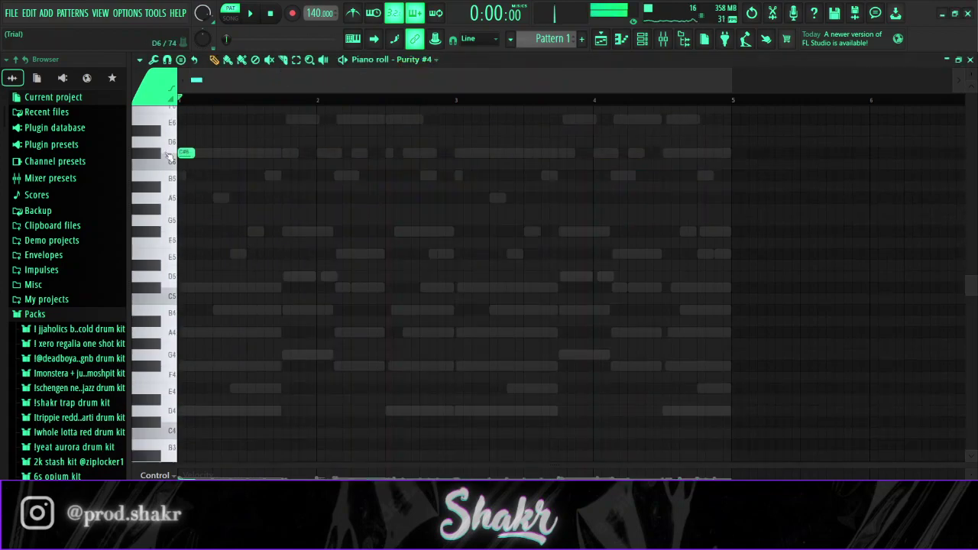
Step: Draw the opening melody in bar one with C#6, B5, A5, two short B5s, C#6 and a longer B5
scroll(250, 85, "up", 3)
key("space")
key("space")
left_click(263, 207)
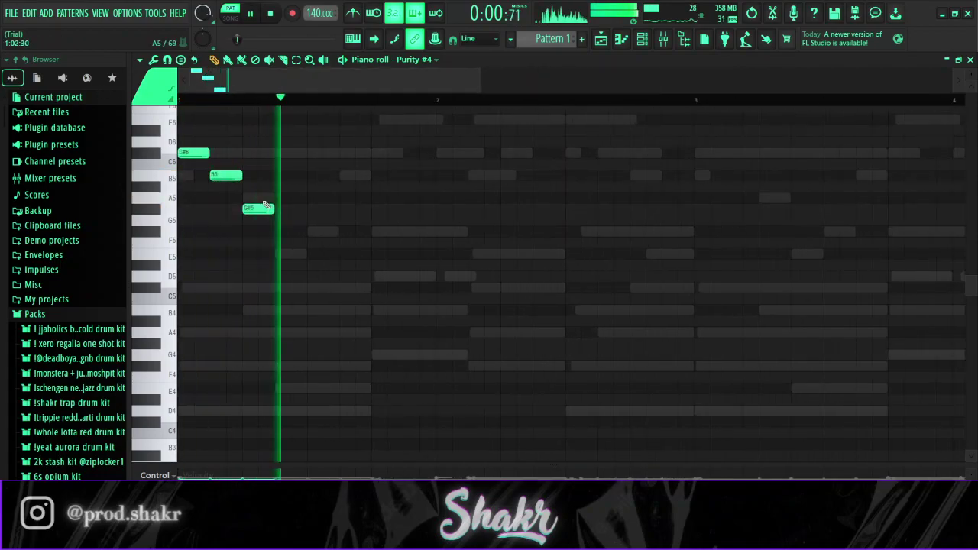
left_click(313, 176)
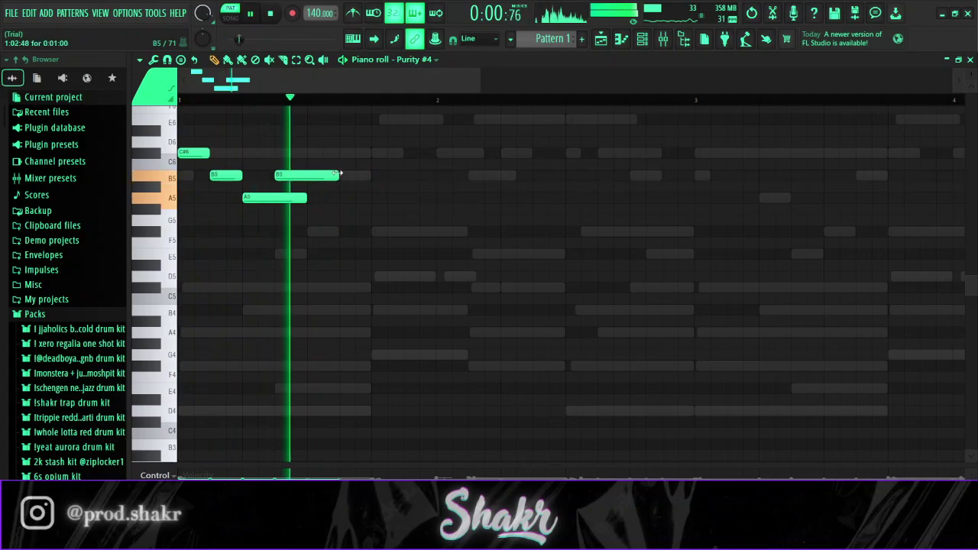
left_click(349, 154)
key("space")
left_click(376, 175)
left_click_drag(402, 176, 436, 176)
key("space")
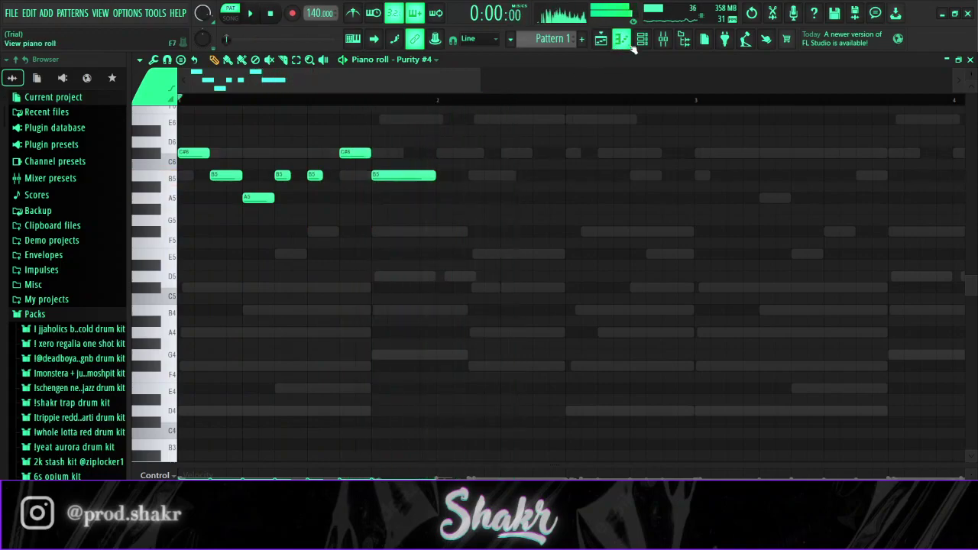
Step: Rework the end of bar one to a B5 followed by a longer C#6 leading into bar two
left_click(643, 39)
left_click(364, 313)
key("space")
left_click_drag(349, 154, 381, 153)
key("space")
key("space")
Step: Extend the melody into bar two with E6, C#6 and B5 notes
scroll(428, 176, "up", 1)
key("space")
left_click_drag(500, 153, 484, 153)
left_click(489, 185)
left_click(539, 208)
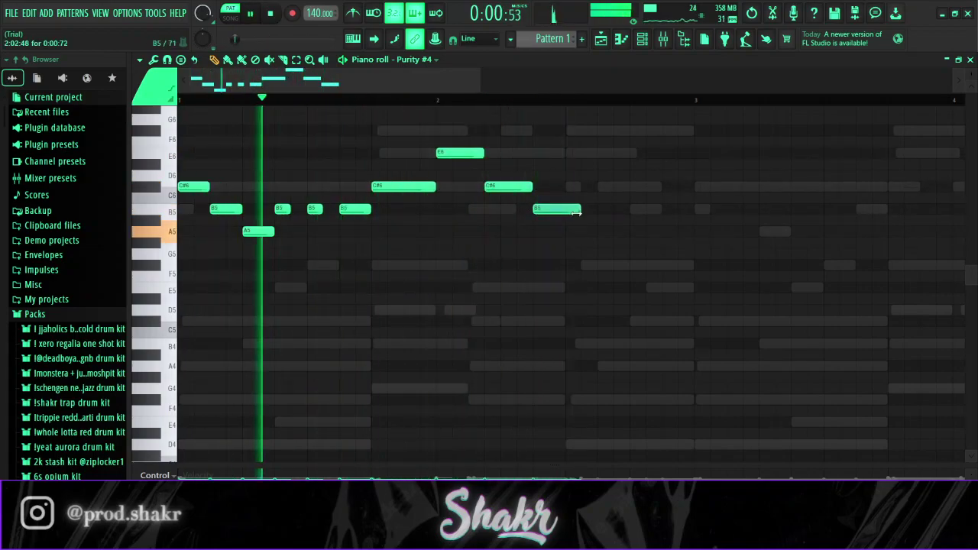
Step: Complete bar two with a long A5 followed by short B5, C#6, B5 and C#6 notes
left_click(573, 230)
left_click_drag(598, 232, 629, 232)
left_click(641, 209)
key("space")
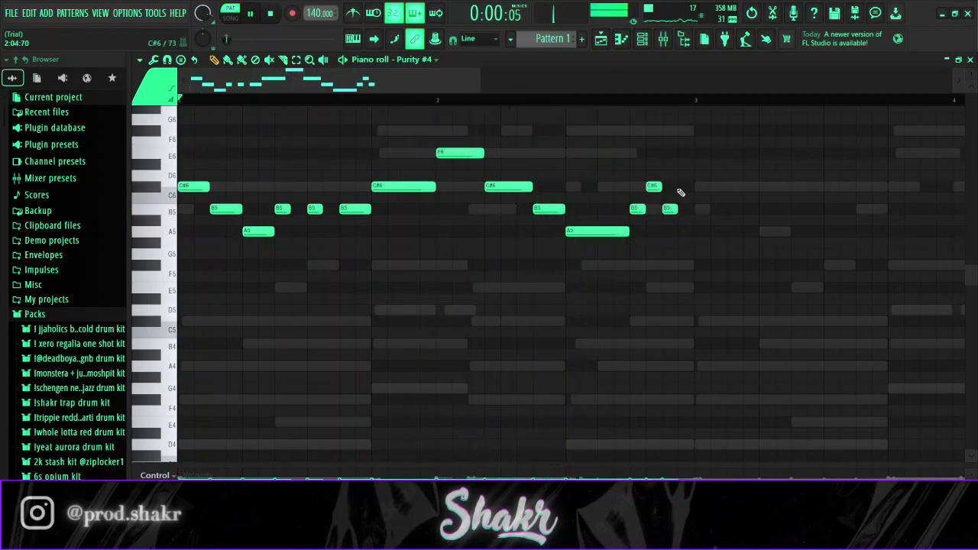
left_click(682, 186)
scroll(644, 105, "down", 1)
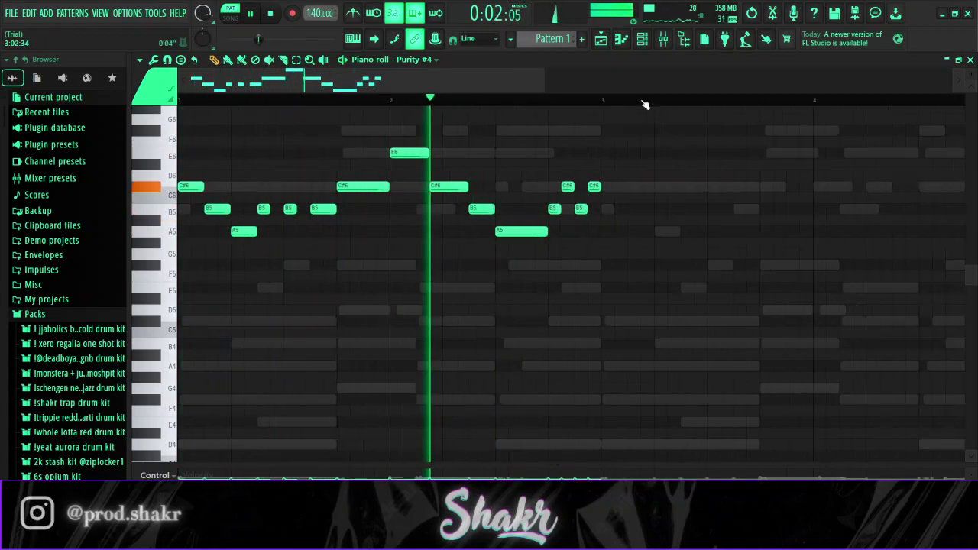
Step: Duplicate the two-bar melody into bars three and four
scroll(644, 104, "down", 1)
key("space")
left_click_drag(538, 269, 188, 166)
key("ctrl+a")
key("ctrl+b")
key("space")
key("ctrl+d")
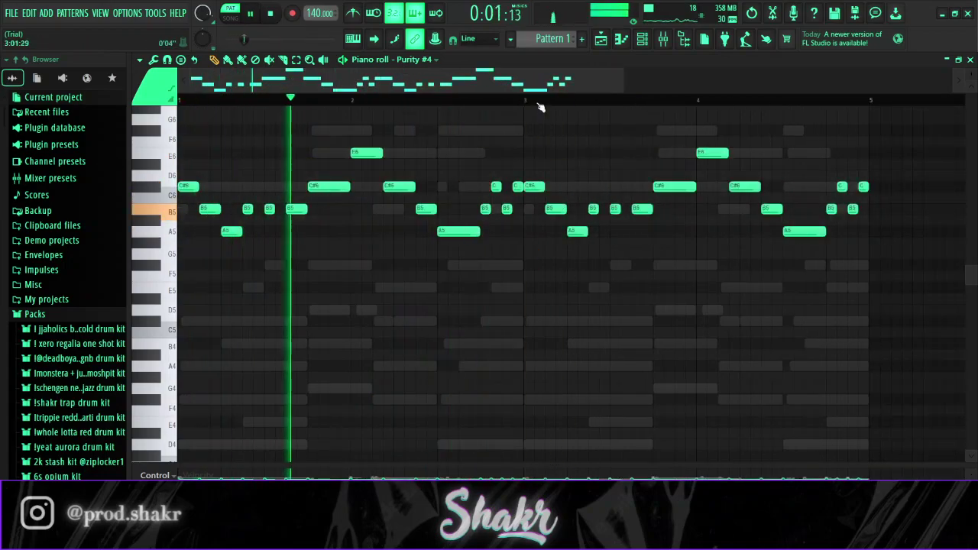
Step: Rework bar three to E6, C#6, B5, A5, A5, E6, C#6 and bar four to F#6, E6, C#6, B5, ending on alternating F#5 and A5
scroll(540, 107, "up", 2)
key("space")
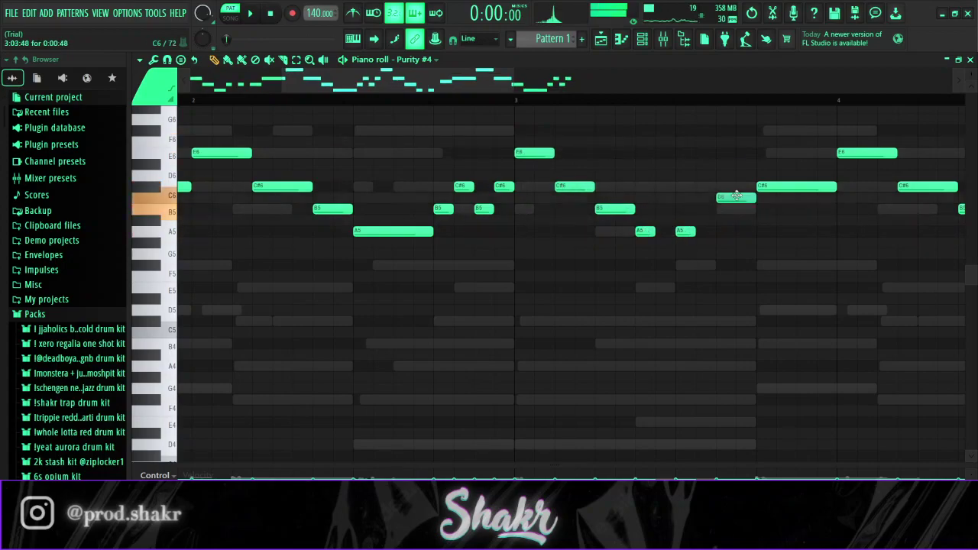
scroll(734, 110, "down", 2)
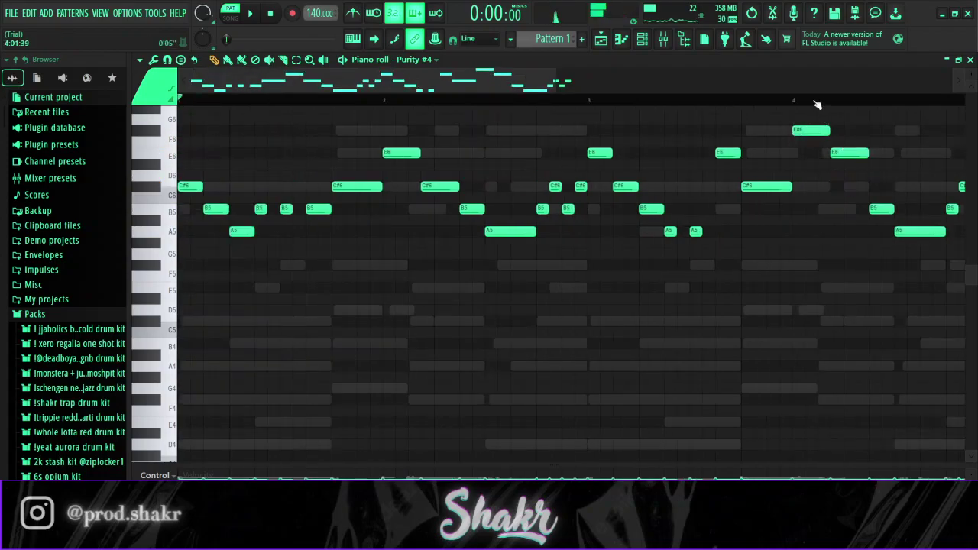
scroll(817, 105, "down", 1)
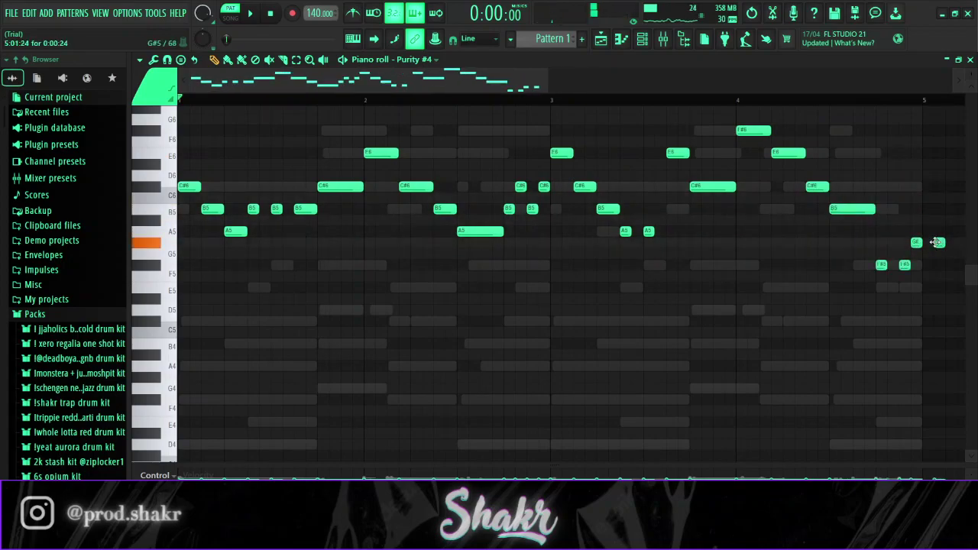
left_click(543, 131, "ctrl")
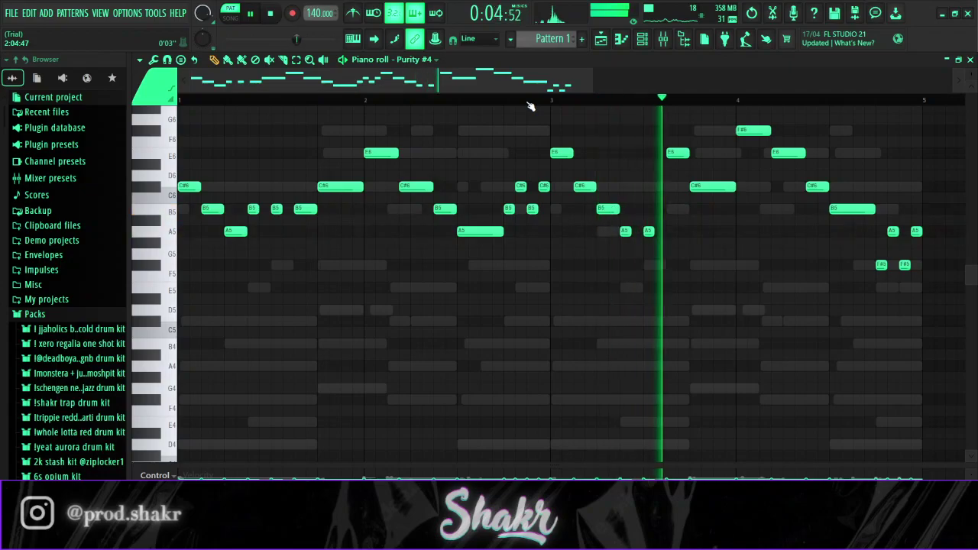
Step: Add a short B5 before the first C#6 and a short C#6 before bar two's E6, shifting both main notes slightly later
scroll(531, 106, "up", 2)
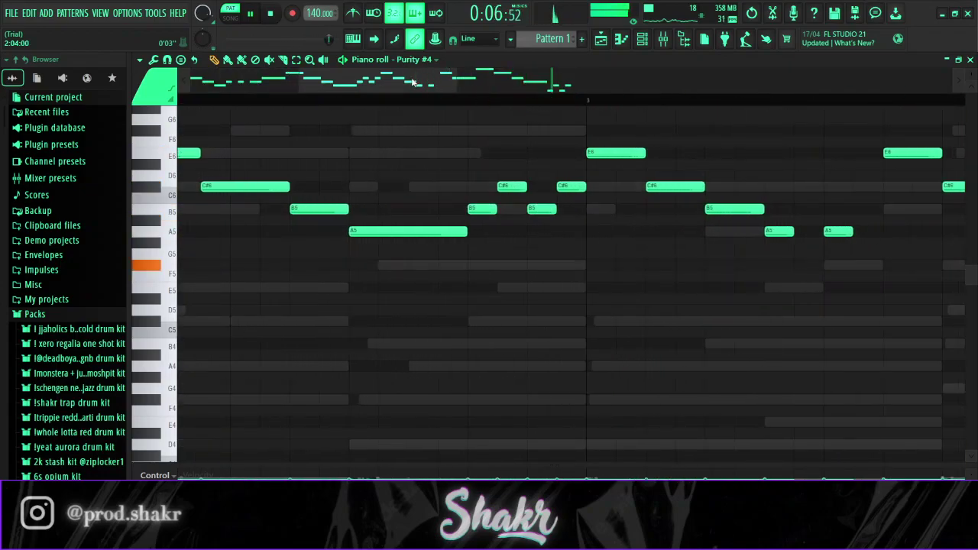
key("space")
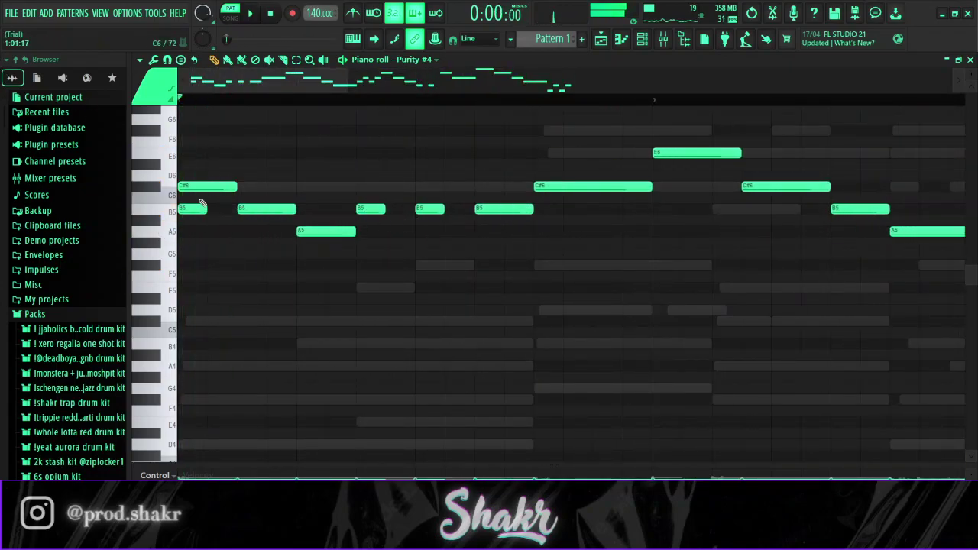
key("space")
key("space")
left_click(662, 197)
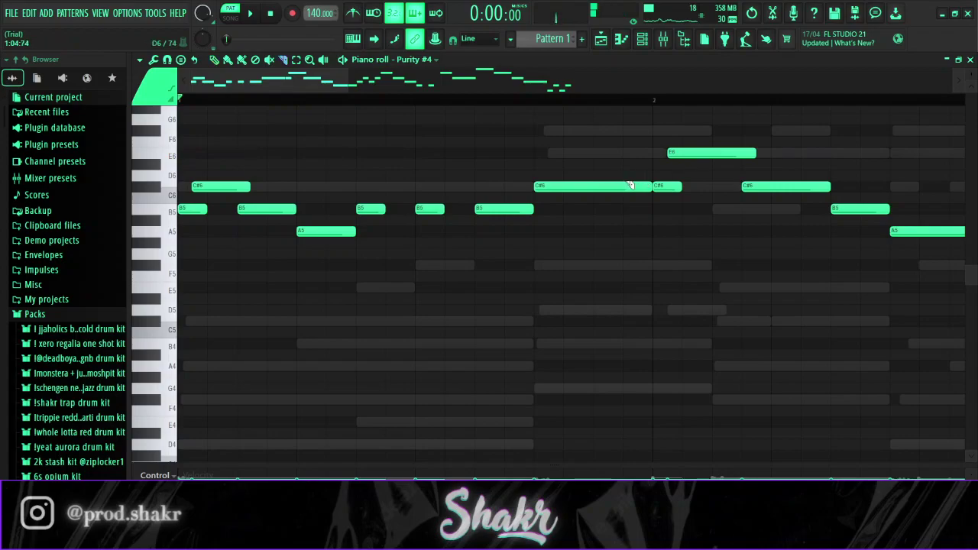
scroll(611, 109, "down", 2)
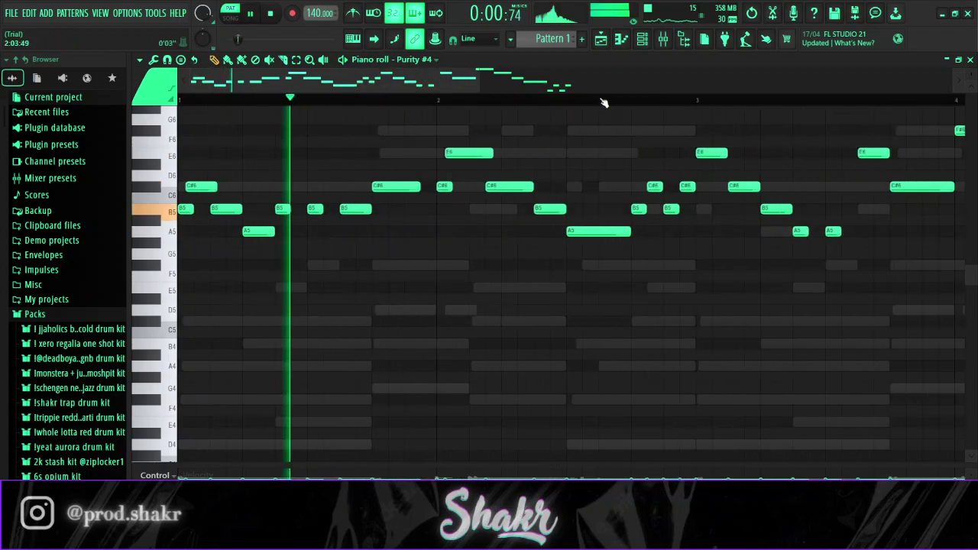
Step: Add short lead-in notes: F#5 in bar one, C#6 and A5 in bar three, and E6 and B5 in bar four
scroll(464, 102, "down", 2)
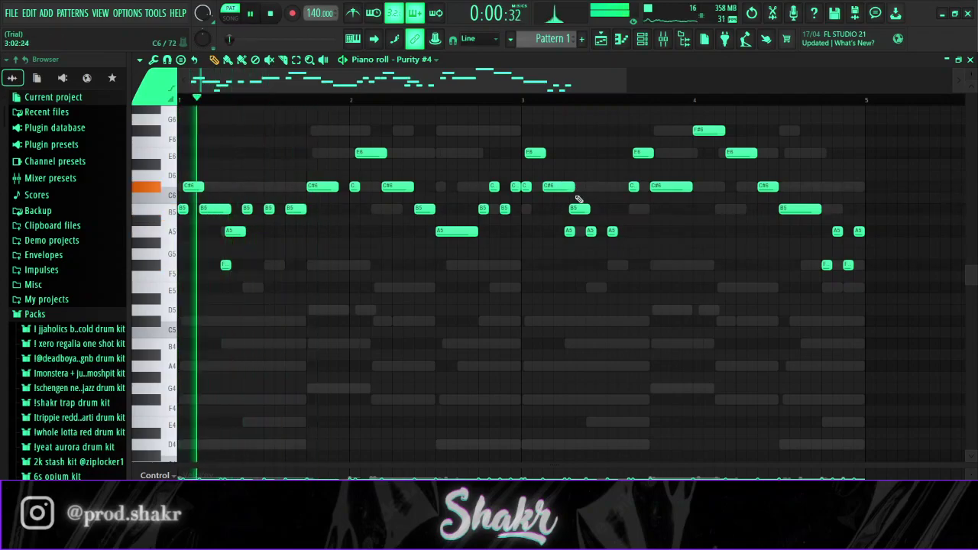
left_click_drag(661, 208, 710, 129)
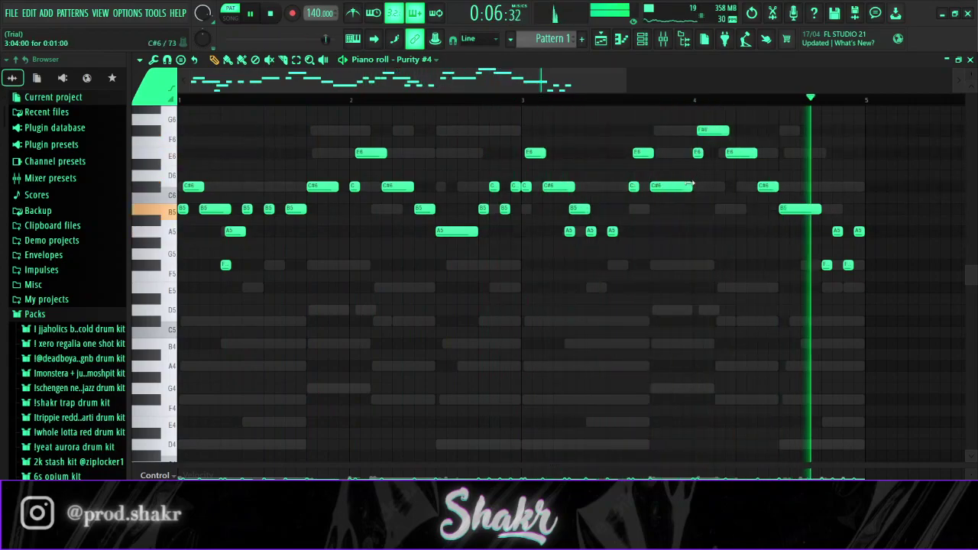
left_click_drag(571, 86, 628, 87)
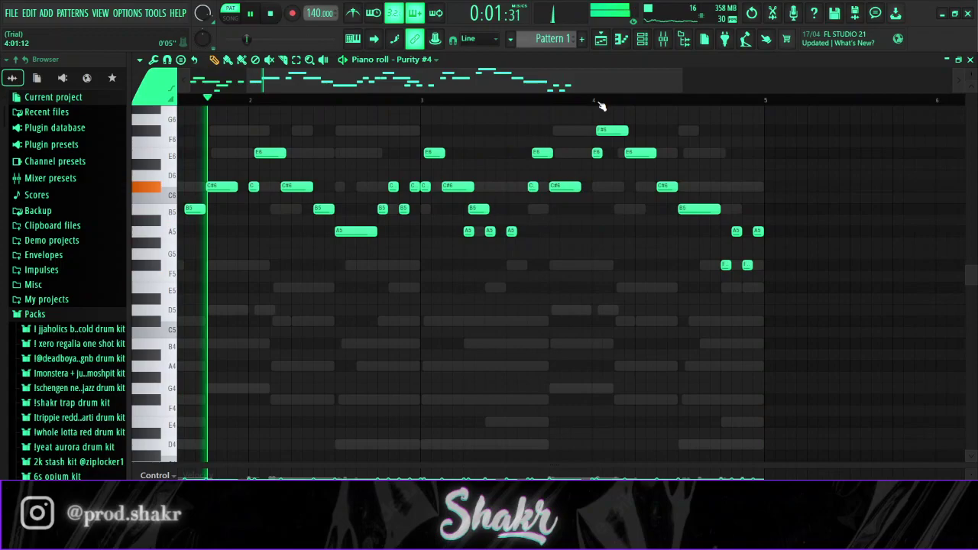
scroll(601, 106, "up", 3)
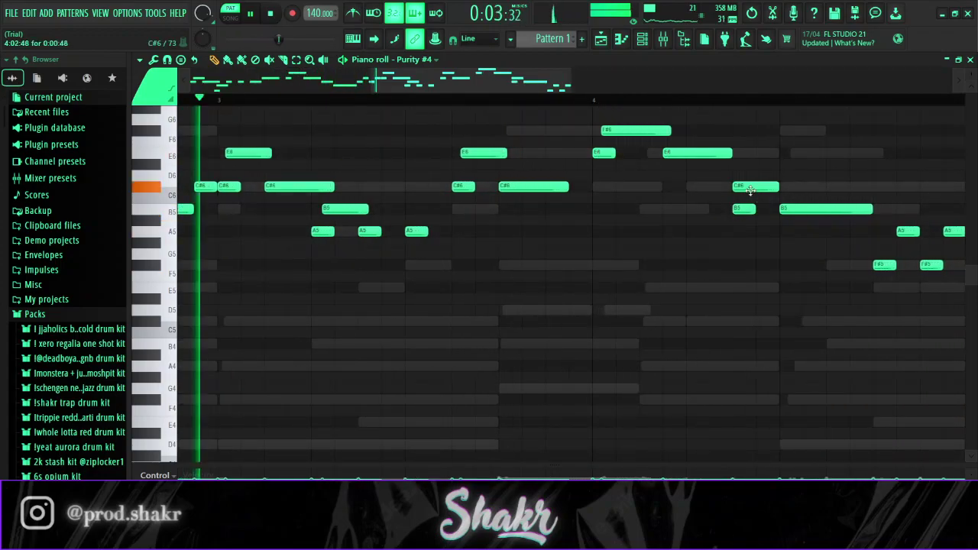
Step: Replace the F#5 and A5 ending of bar four with short alternating C#6 and E6 notes
scroll(734, 103, "down", 2)
left_click_drag(807, 266, 901, 271)
key("ctrl+d")
left_click_drag(833, 204, 872, 152)
key("ctrl+d")
scroll(830, 112, "down", 7)
scroll(824, 109, "down", 2)
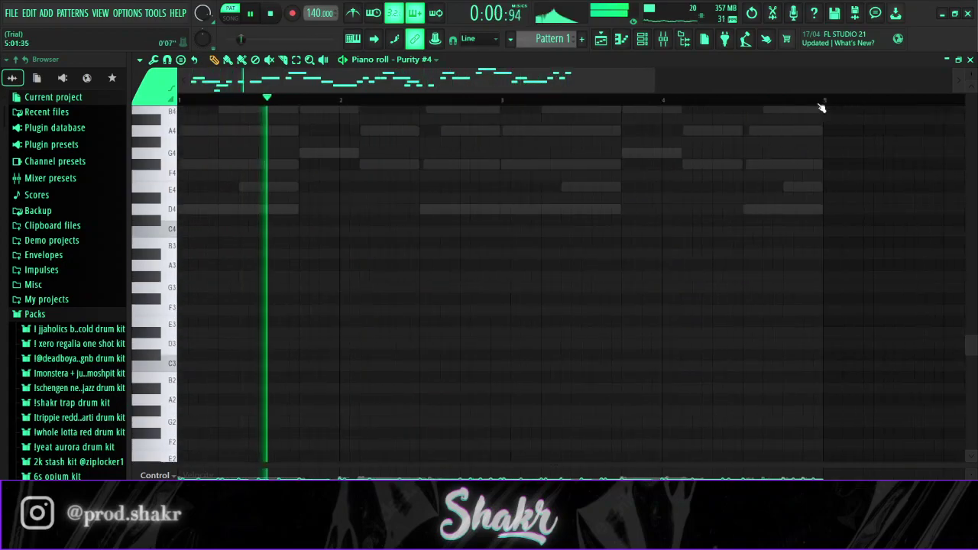
scroll(815, 179, "up", 6)
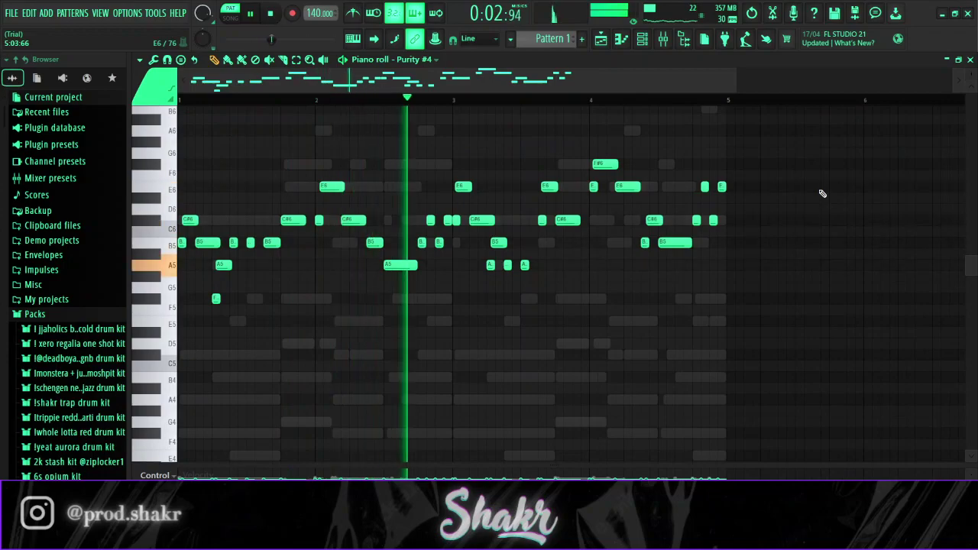
Step: Replace the newest Purity instance with Surge XT using the Gliss Lead patch and play the melody
left_click(642, 39)
key("space")
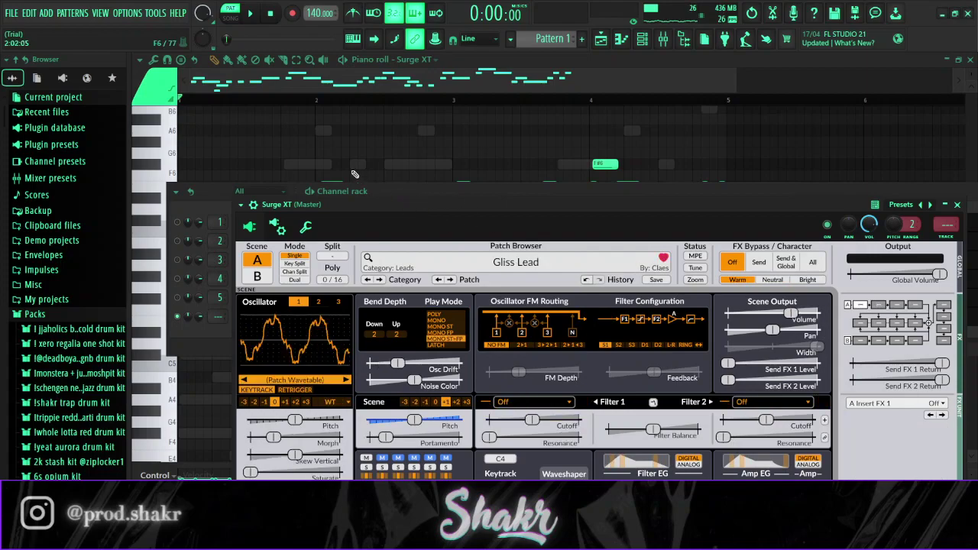
right_click(354, 173)
key("space")
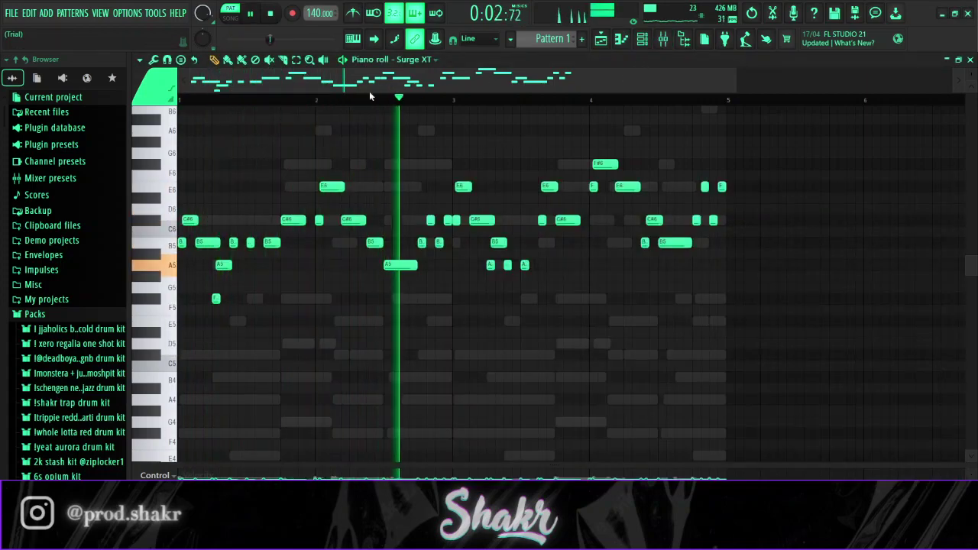
Step: Add a short F#5 before the long A5 in bar two and shift that A5 slightly later
scroll(397, 99, "up", 3)
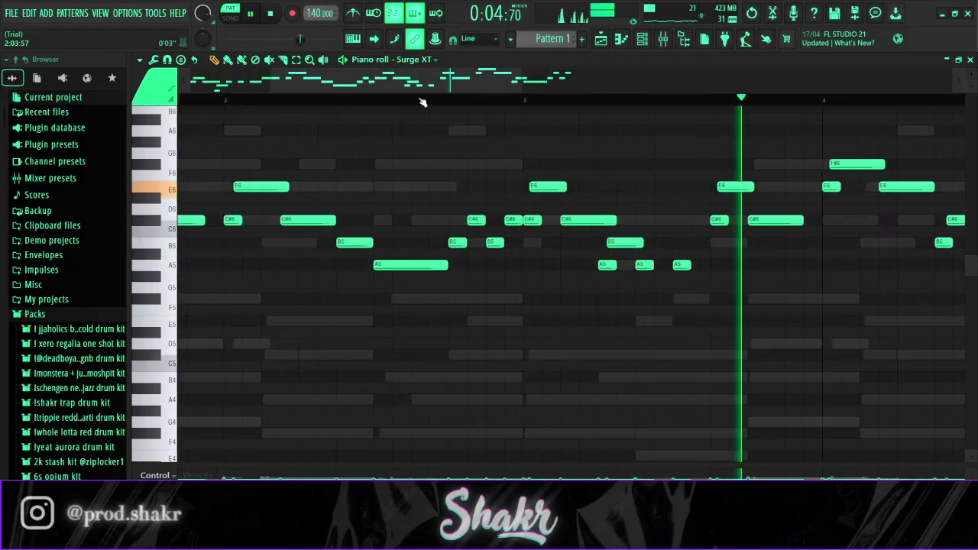
scroll(417, 101, "down", 2)
scroll(421, 99, "up", 3)
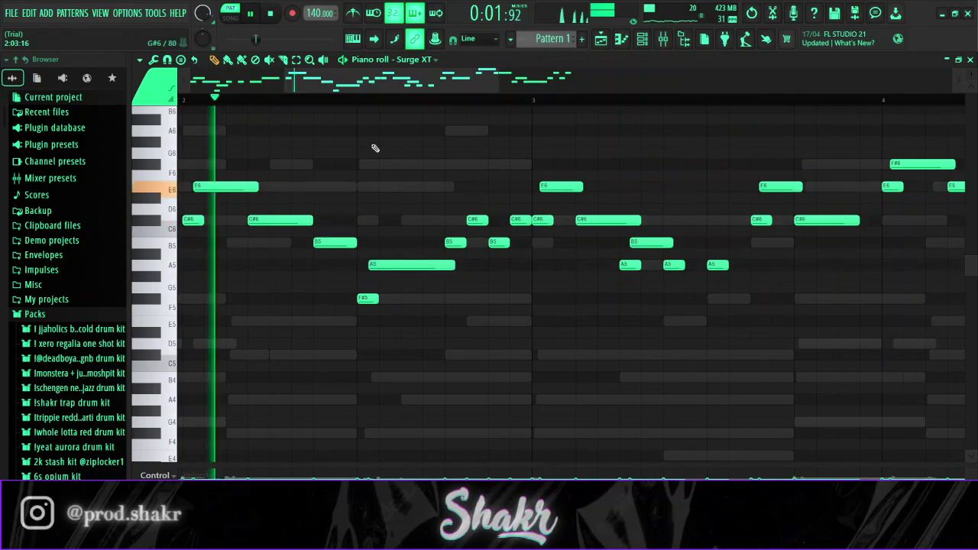
scroll(374, 148, "down", 3)
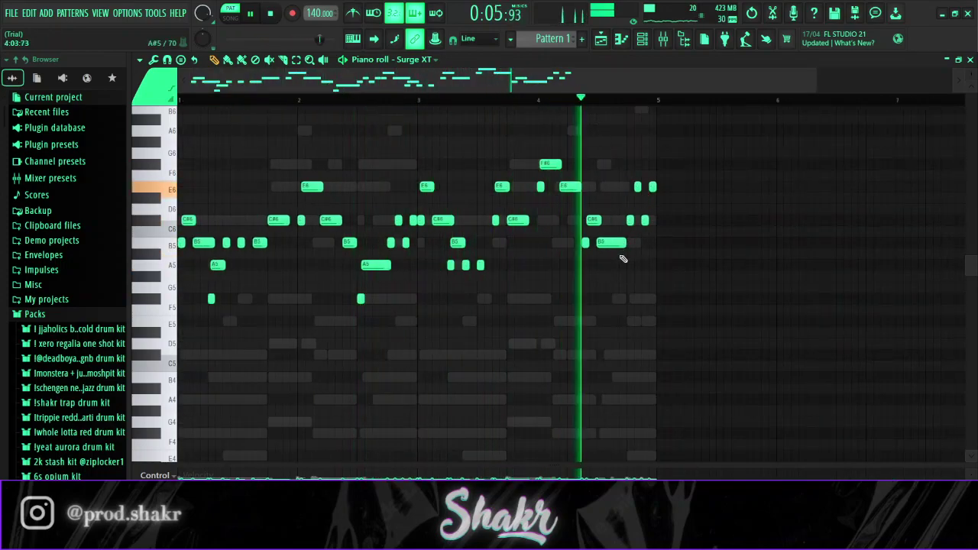
Step: Lengthen the last B5 in bar one so it overlaps the following C#6
scroll(298, 96, "up", 3)
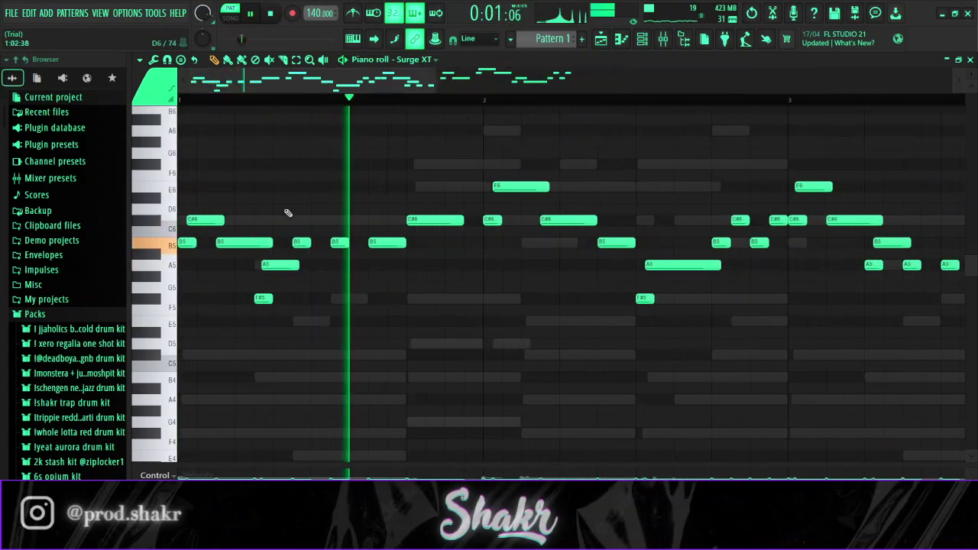
key("space")
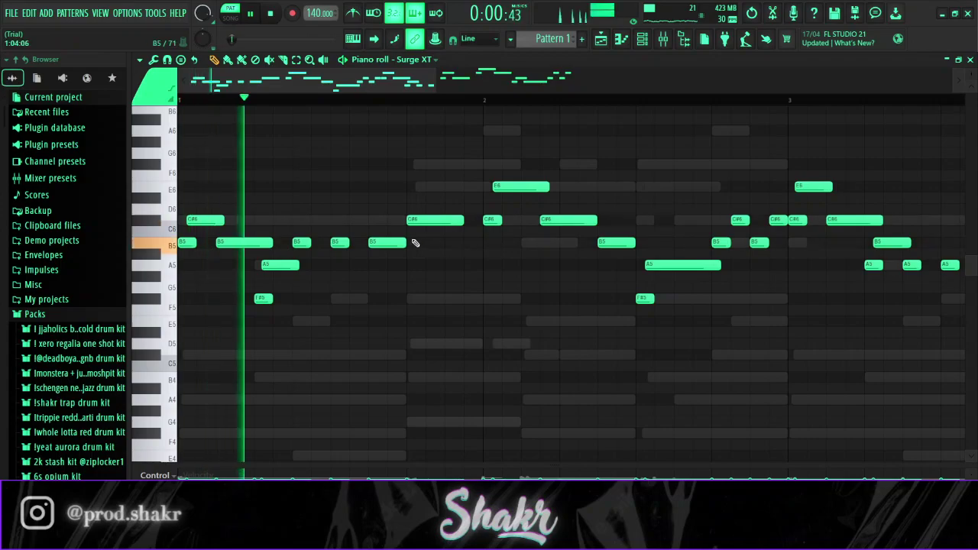
scroll(415, 107, "down", 1)
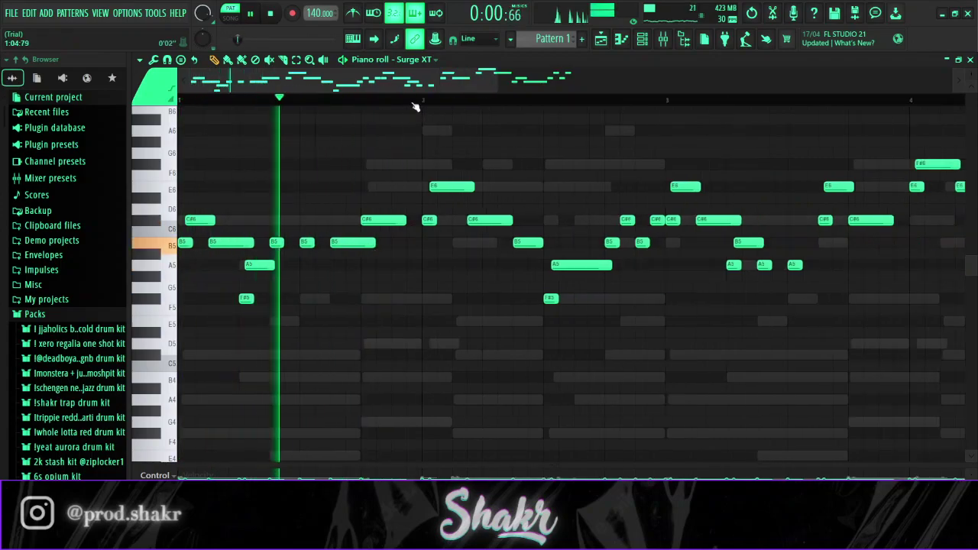
Step: Play back the Surge XT melody and refine note lengths, shortening the bar-three B5 and lengthening the long E6 in bar four
scroll(363, 109, "down", 2)
key("space")
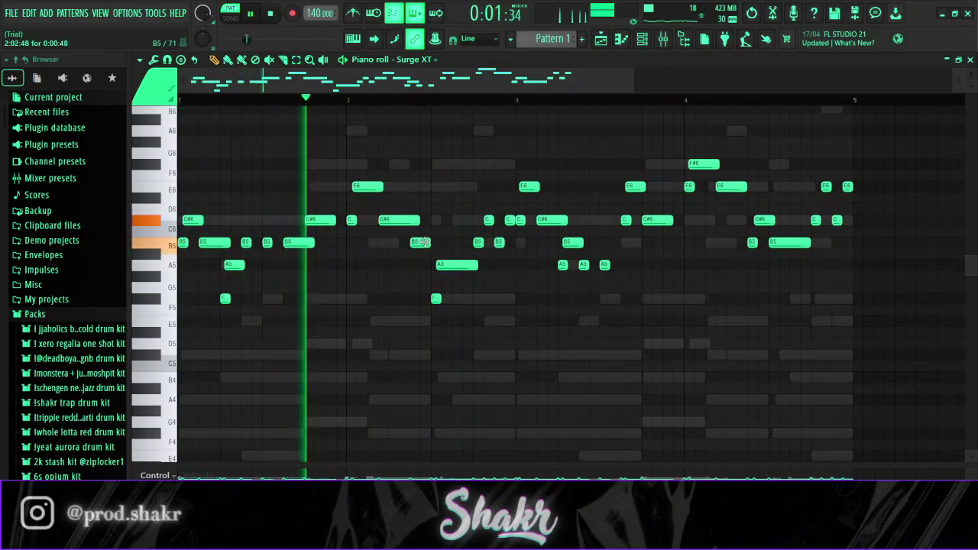
scroll(437, 103, "down", 1)
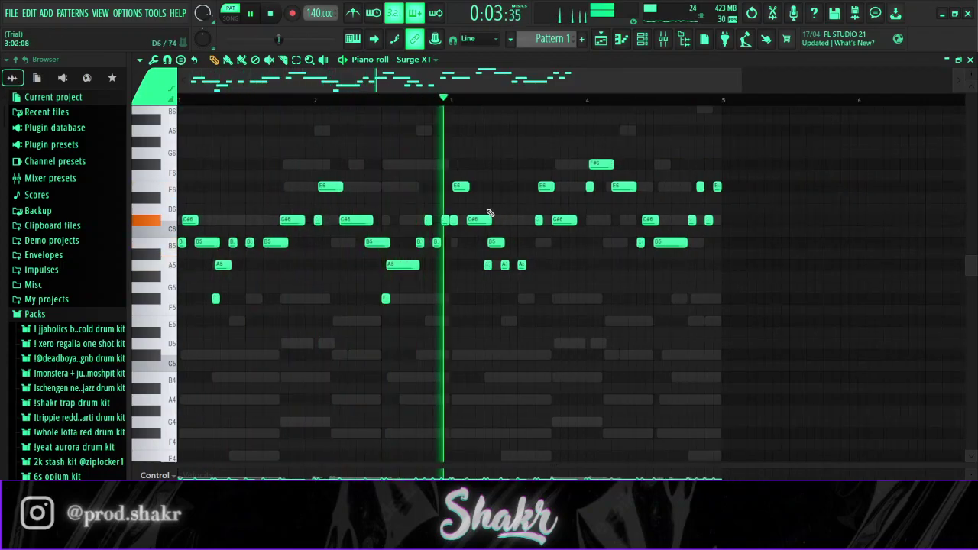
key("space")
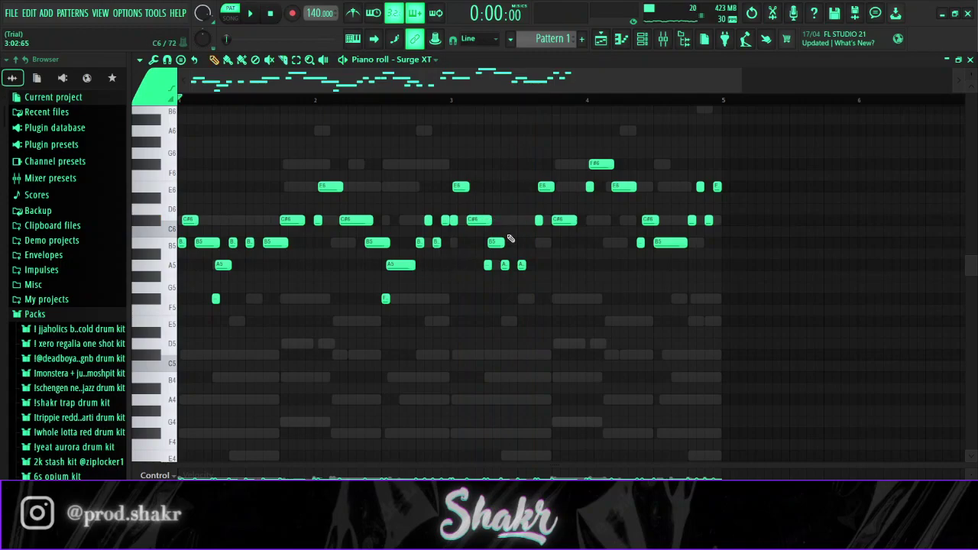
scroll(533, 111, "up", 4)
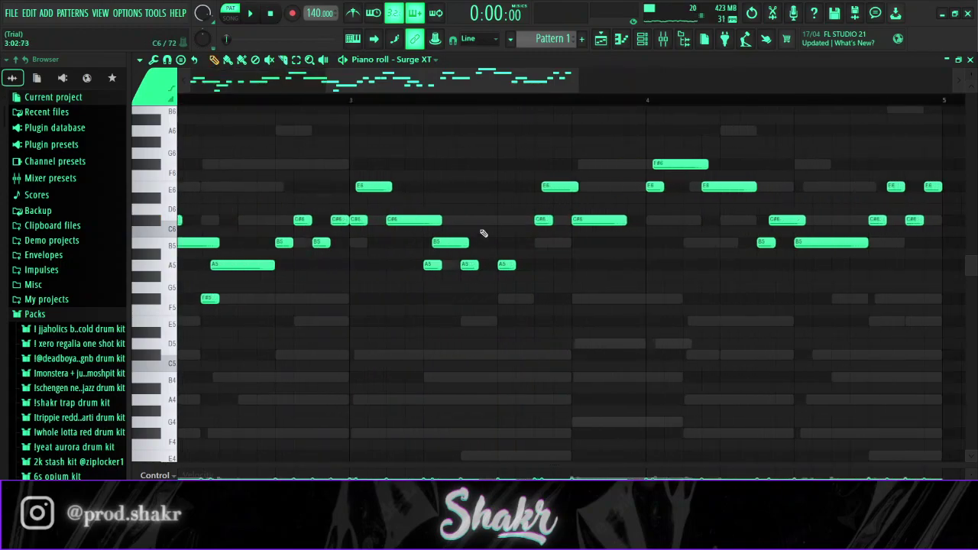
left_click_drag(425, 77, 282, 184)
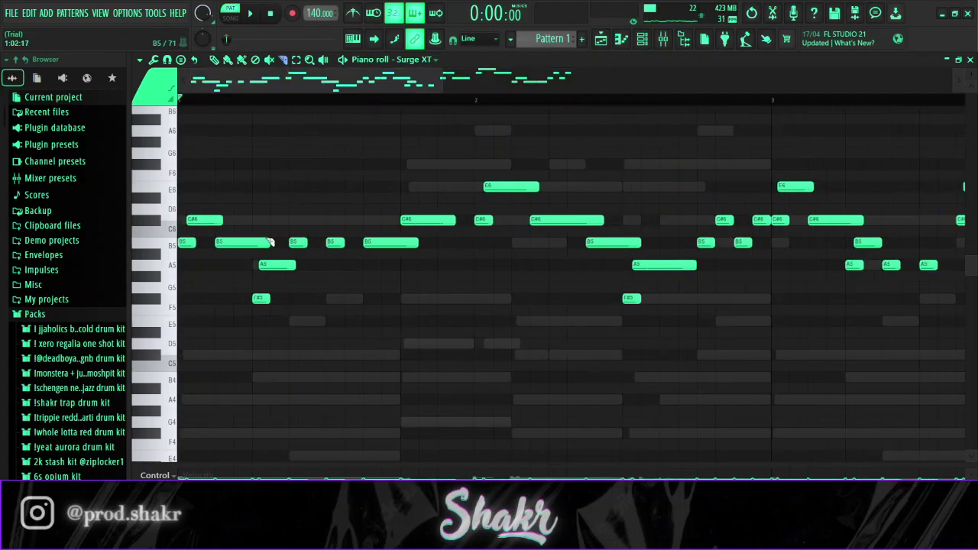
key("space")
left_click_drag(370, 82, 504, 158)
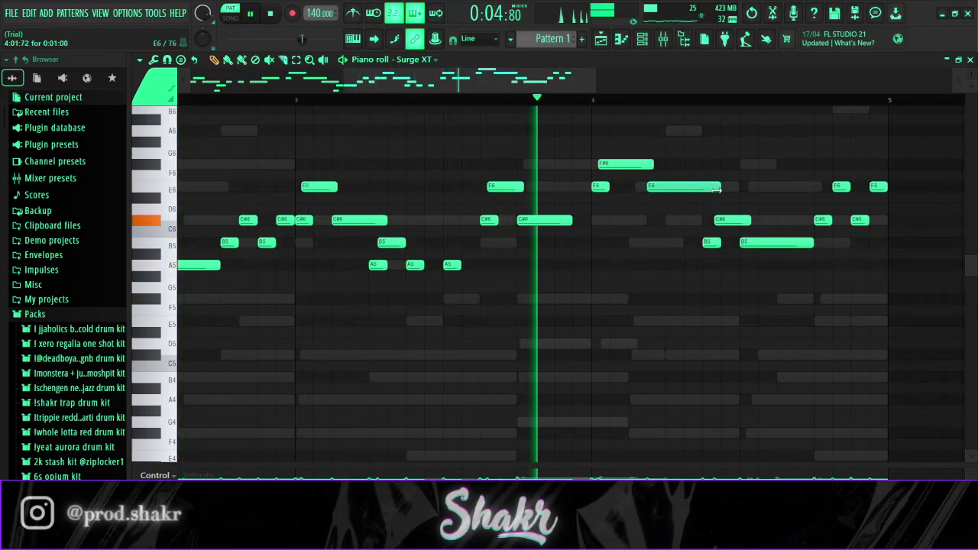
scroll(707, 104, "down", 1)
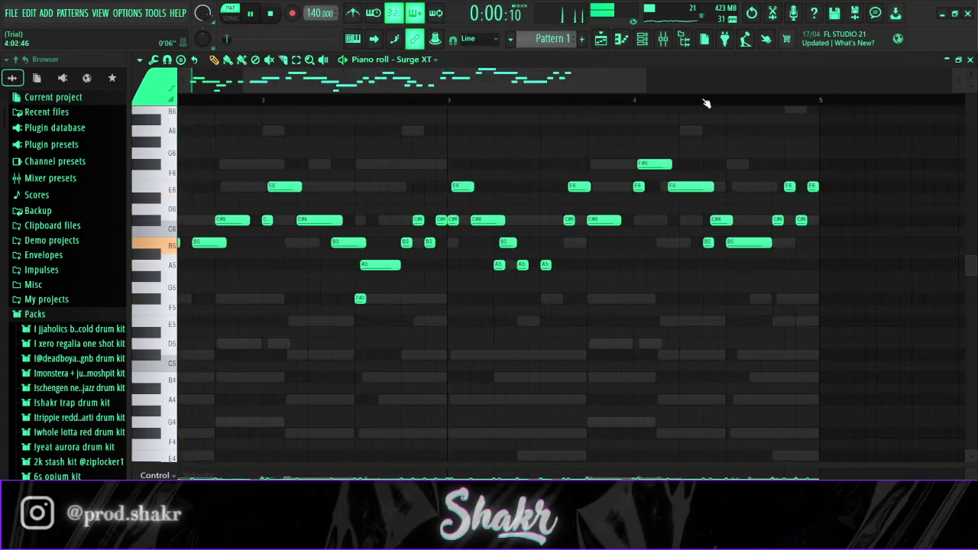
Step: Route Surge XT to mixer insert 6, then add another Purity instance and load a preset from its Strings category
left_click(642, 39)
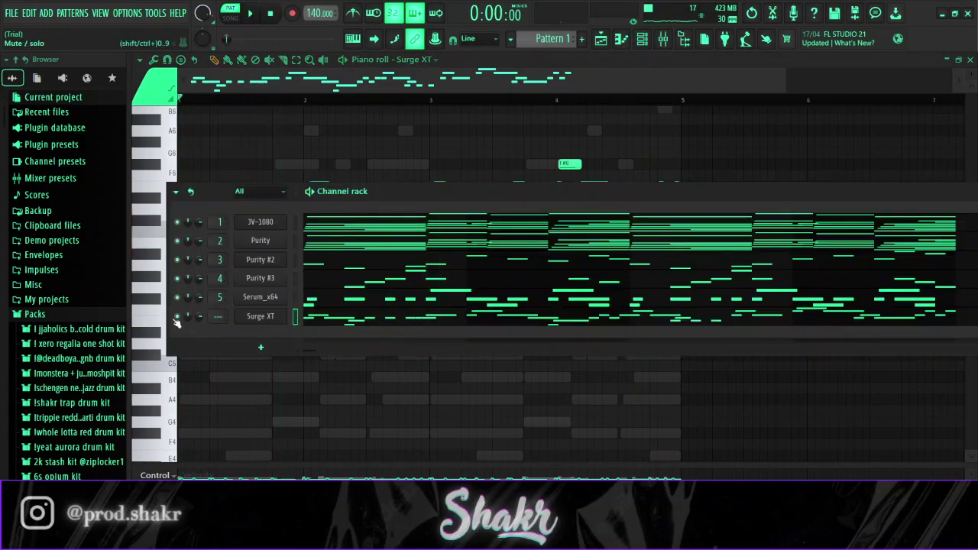
key("space")
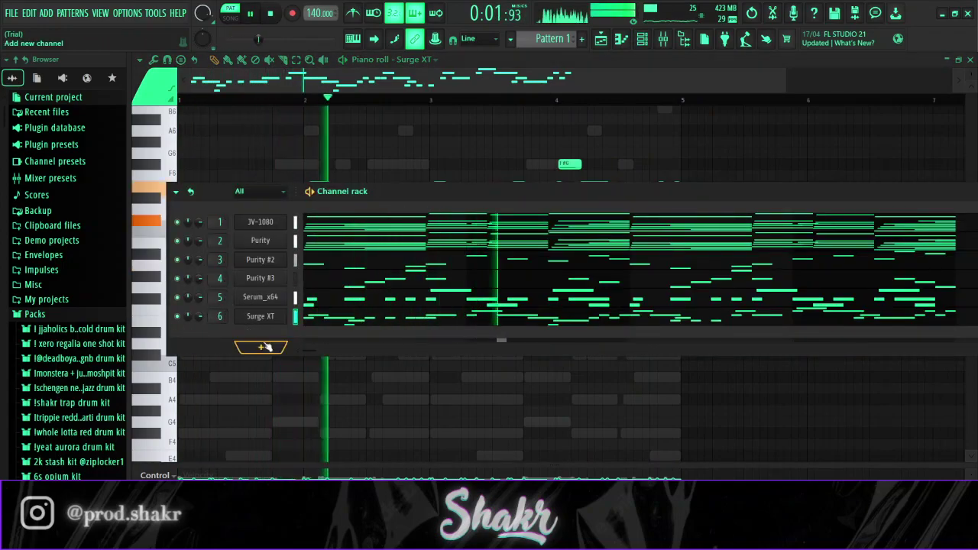
left_click(260, 240)
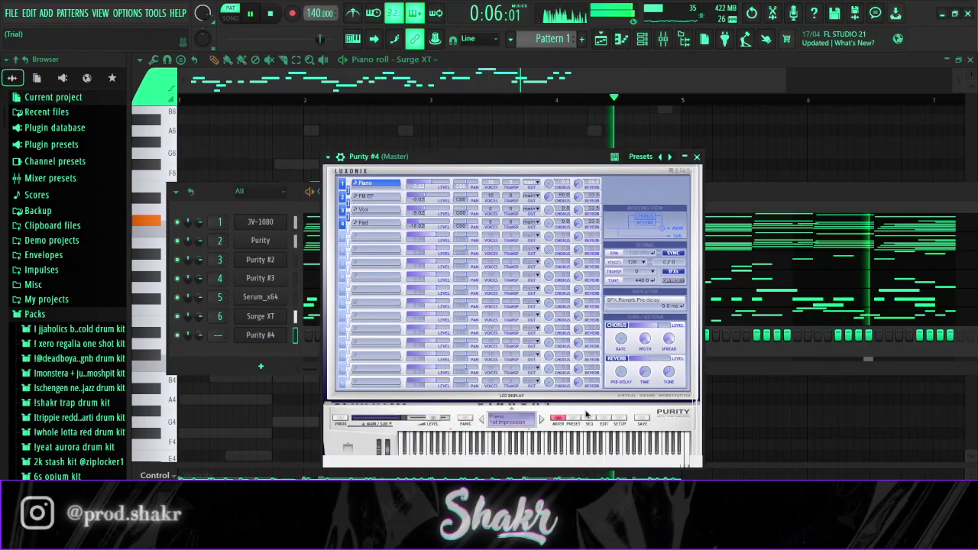
left_click(654, 268)
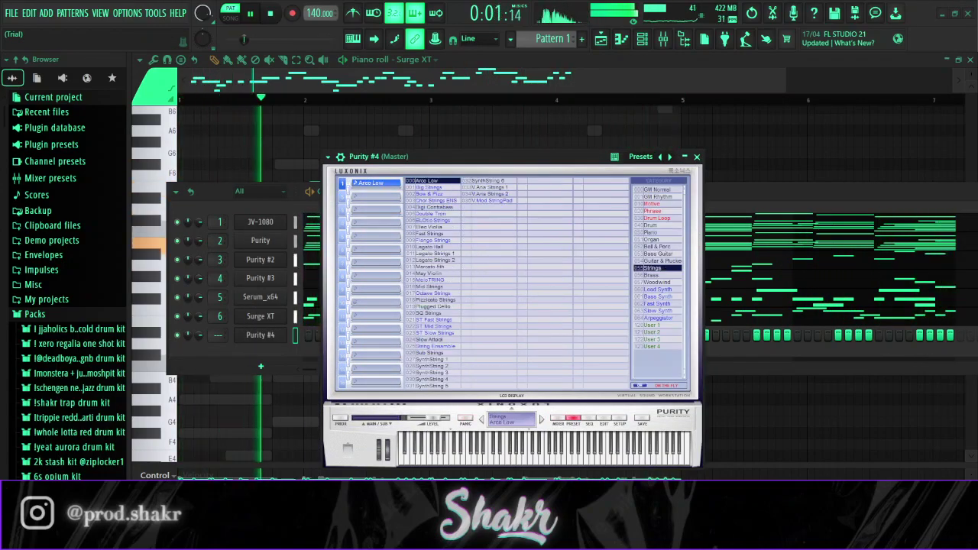
left_click(434, 326)
Step: Give Purity #4 two-bar notes, F#6 over bars one and two and E6 over bars three and four, raised one octave
left_click(425, 63)
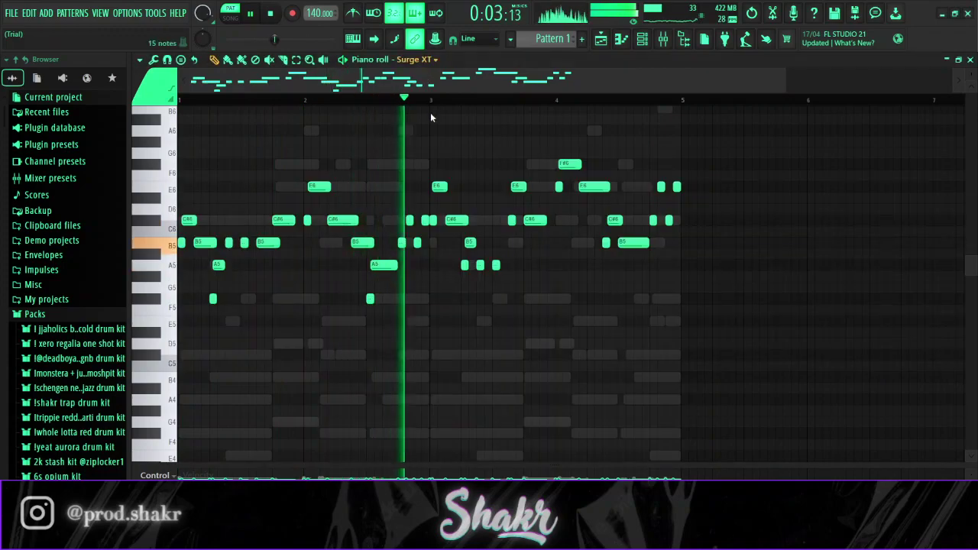
left_click(428, 156)
key("space")
left_click_drag(185, 163, 430, 166)
key("space")
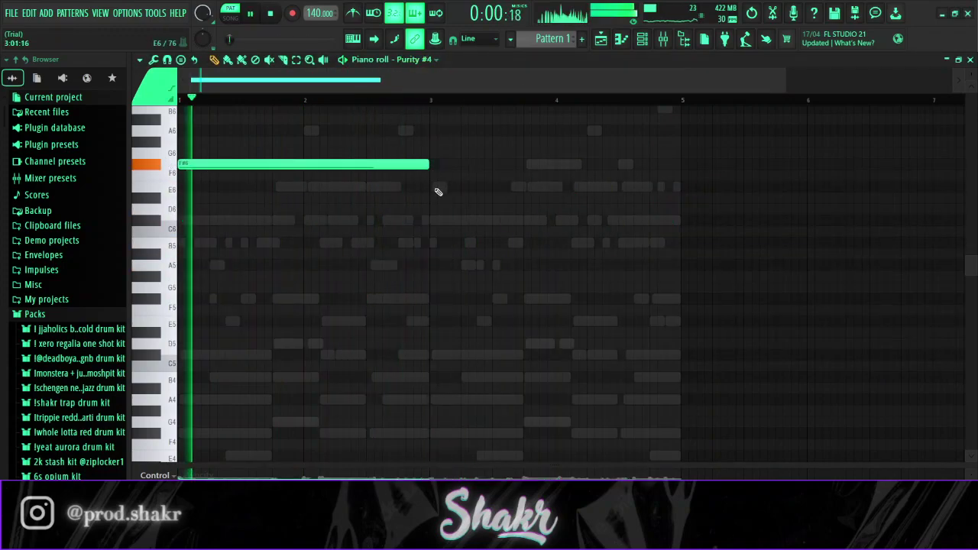
left_click(438, 191)
key("ctrl+Up")
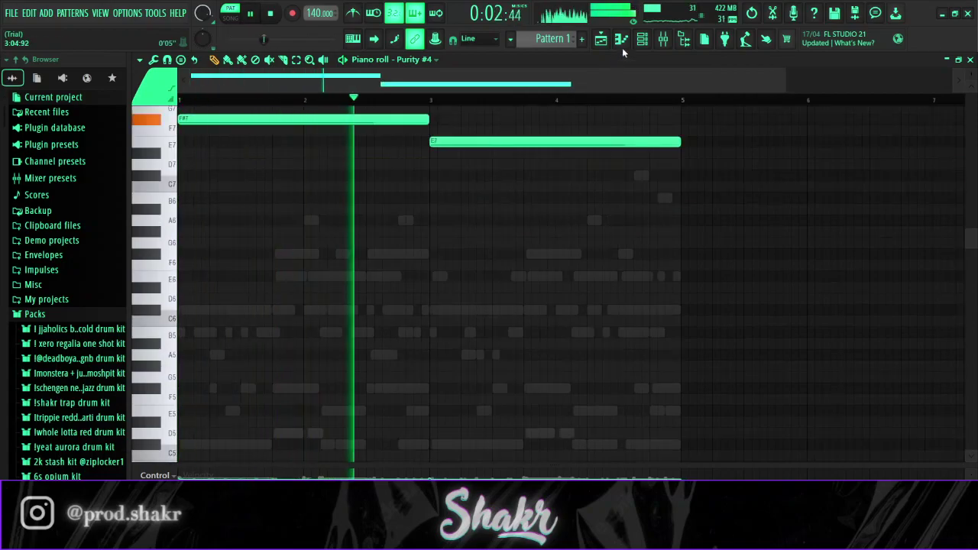
Step: Route all seven instrument channels, JV-1080 through Purity #4, to mixer inserts 1 to 7
key("F6")
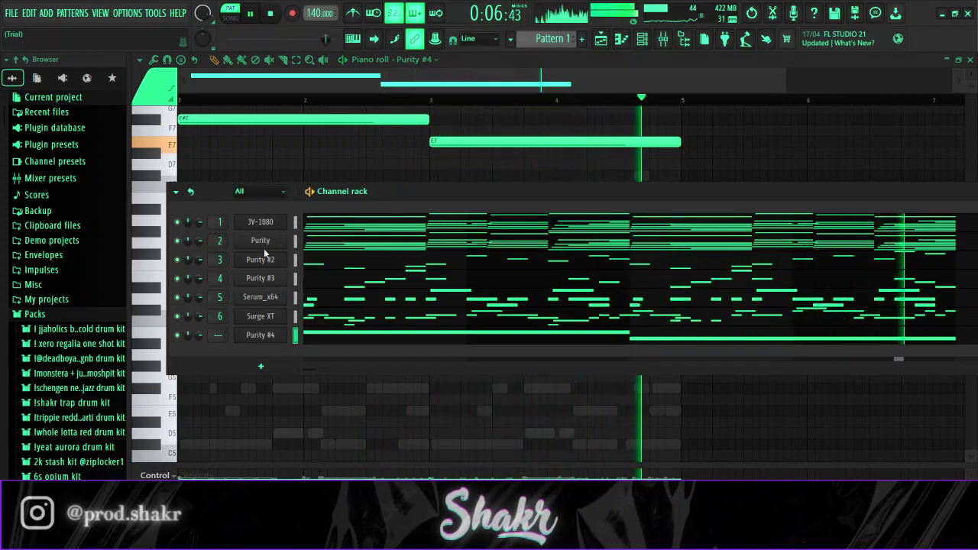
key("space")
key("space")
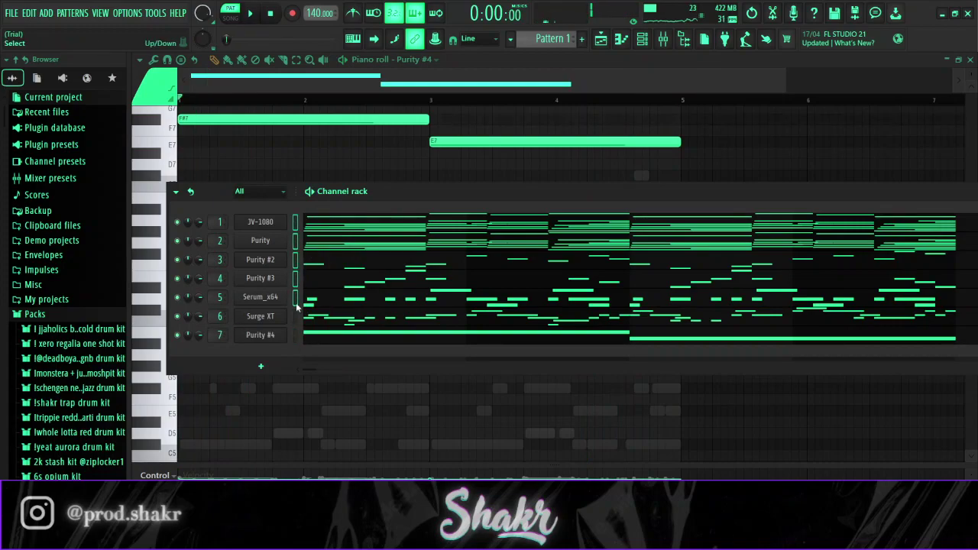
left_click(663, 40)
left_click(216, 191)
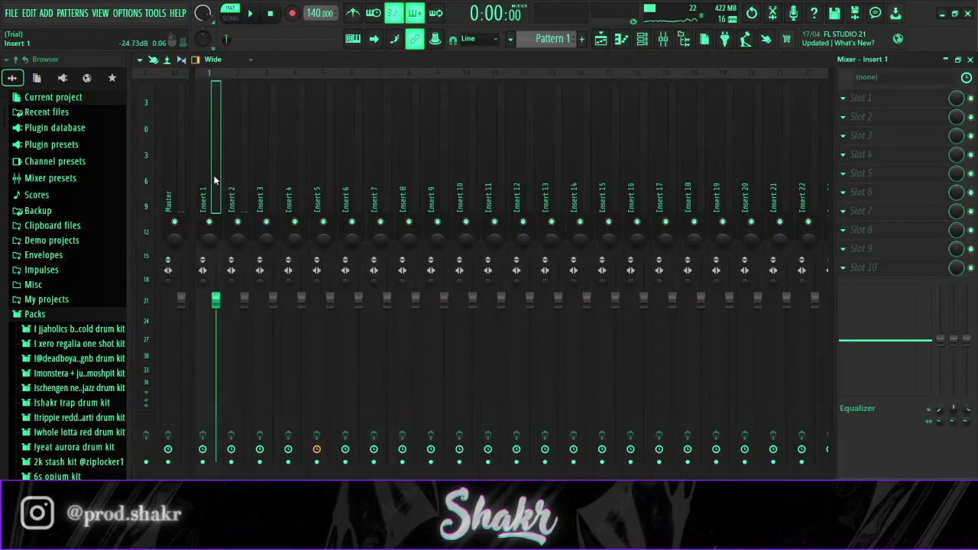
left_click(376, 187, "shift")
key("ctrl+l")
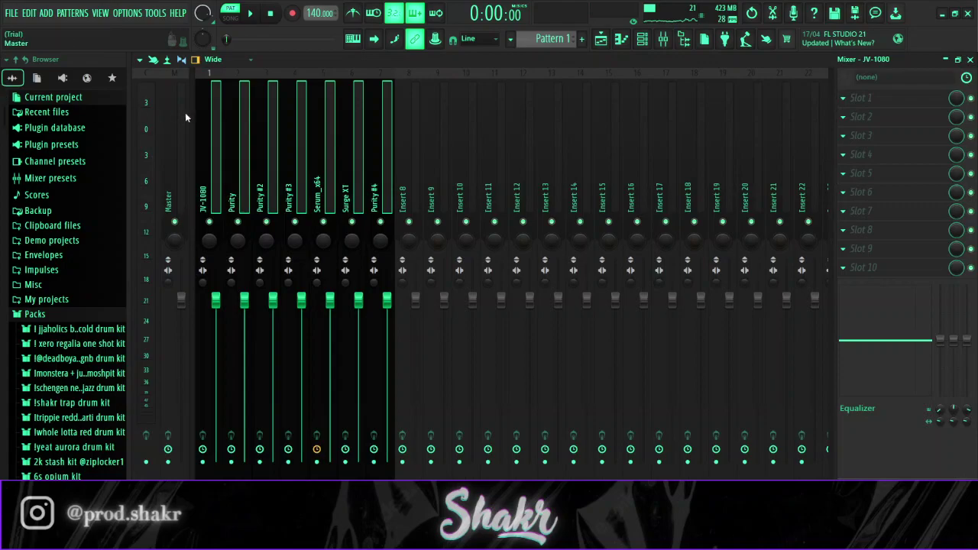
Step: Solo the JV-1080 insert and add Fruity parametric EQ 2, cutting band 3, raising band 1 slightly and boosting band 5 1.1 dB at 1388 Hz
left_click(220, 201)
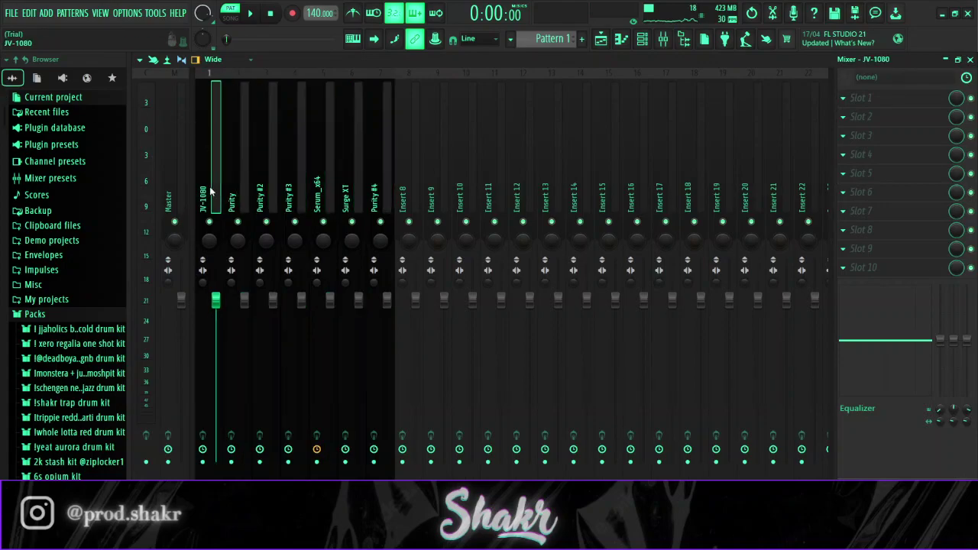
key("space")
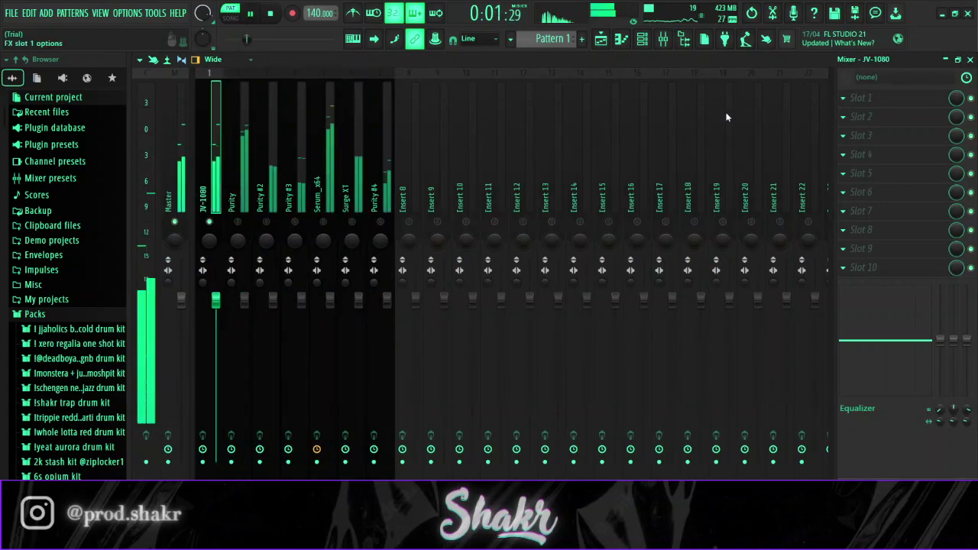
left_click_drag(332, 280, 328, 291)
left_click_drag(261, 280, 273, 273)
scroll(277, 273, "up", 4)
left_click_drag(403, 280, 402, 274)
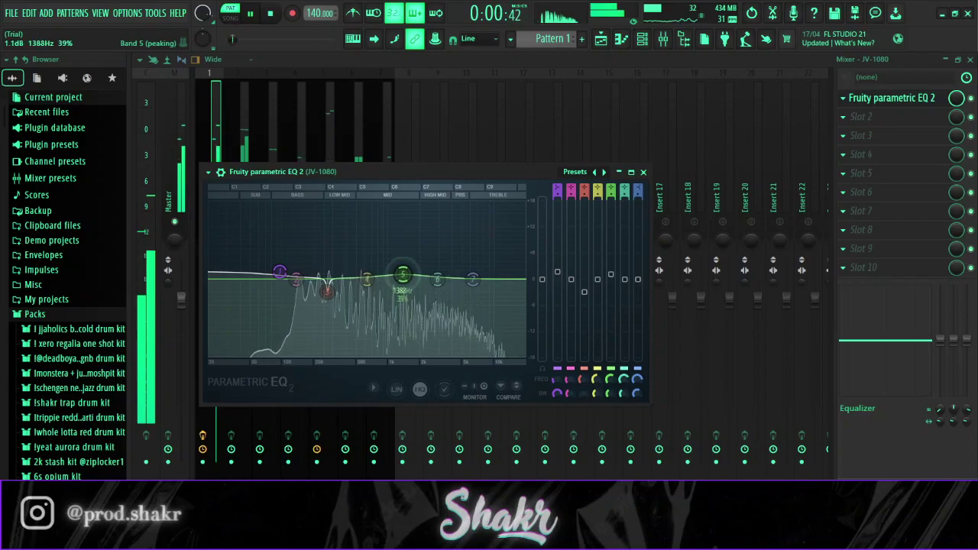
Step: Soften the JV-1080 treble by moving EQ bands 6 and 7 higher in frequency and slightly lowering them, and audition the result
left_click_drag(472, 280, 520, 289)
left_click_drag(438, 280, 467, 286)
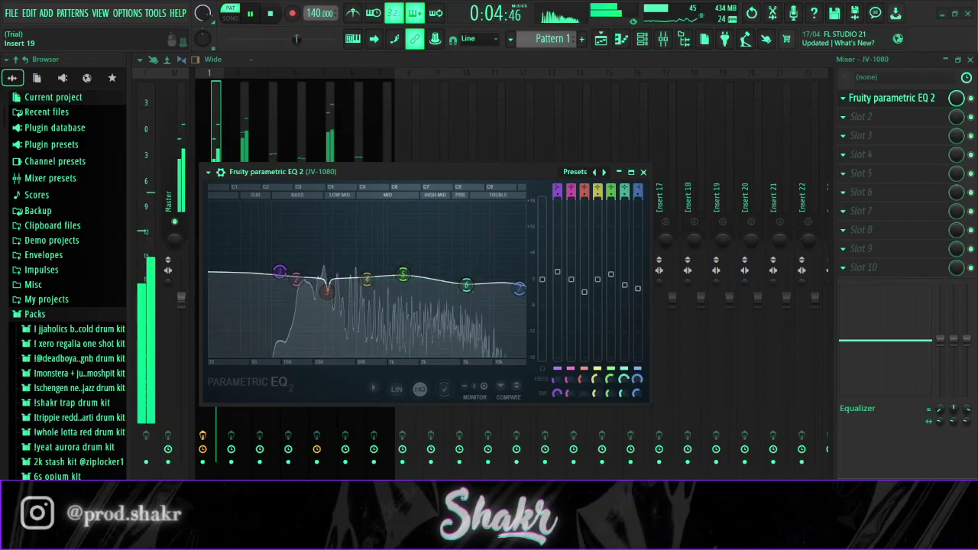
key("space")
key("space")
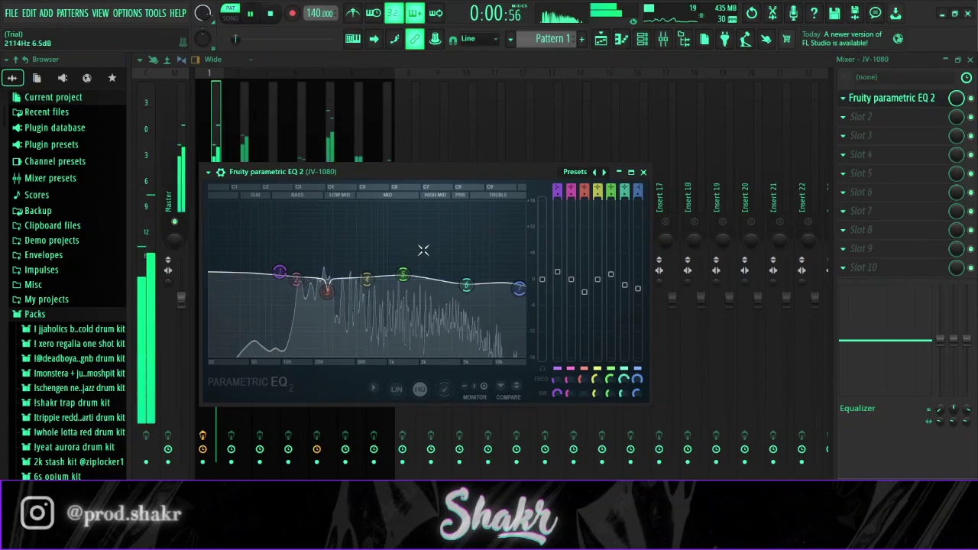
left_click(644, 172)
Step: Compare the JV-1080 with the Purity insert, then add Fruity Convolver to the JV-1080's second effect slot
key("space")
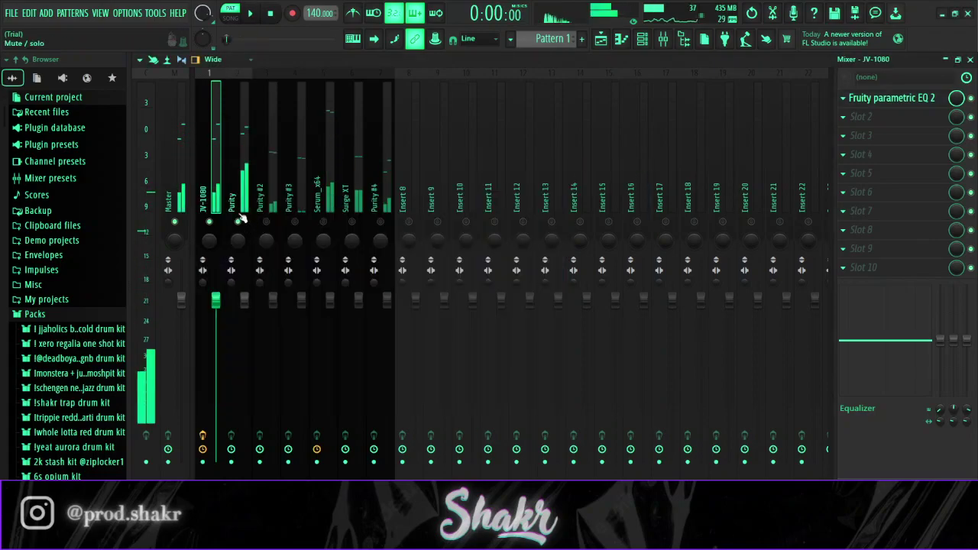
left_click(237, 215)
left_click(220, 218)
key("space")
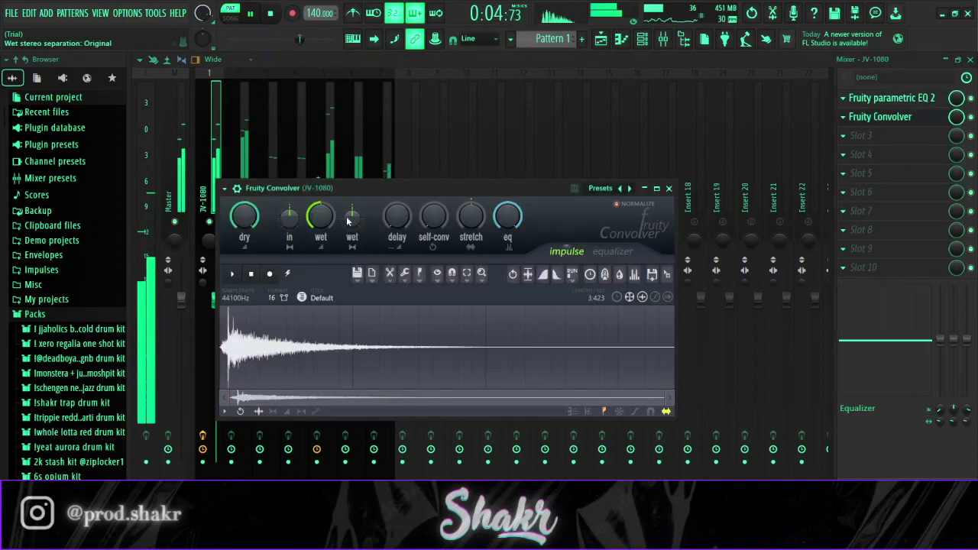
key("Escape")
Step: Solo the Purity insert and add Fruity Chorus in slot 2 with a delay of 0.05 ms
left_click(243, 172)
right_click(239, 221)
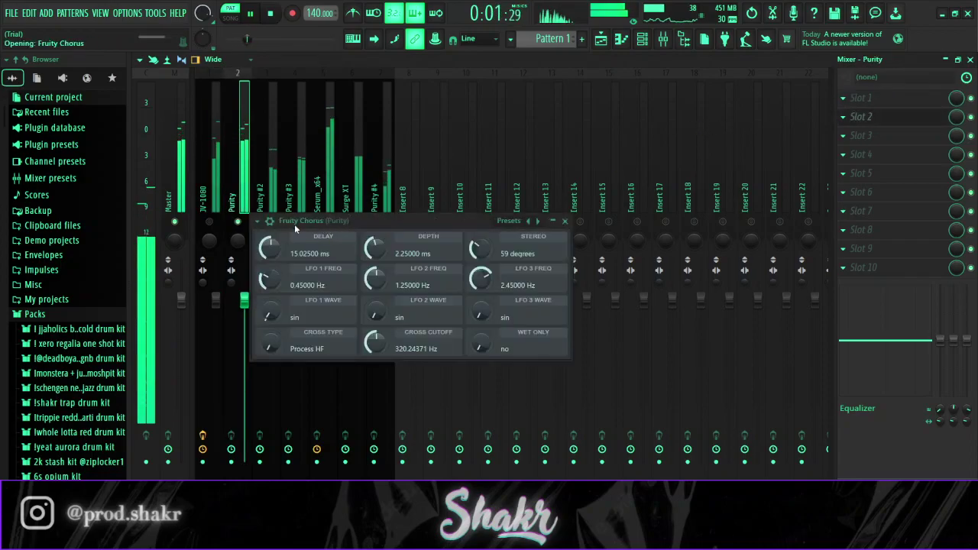
left_click(843, 117)
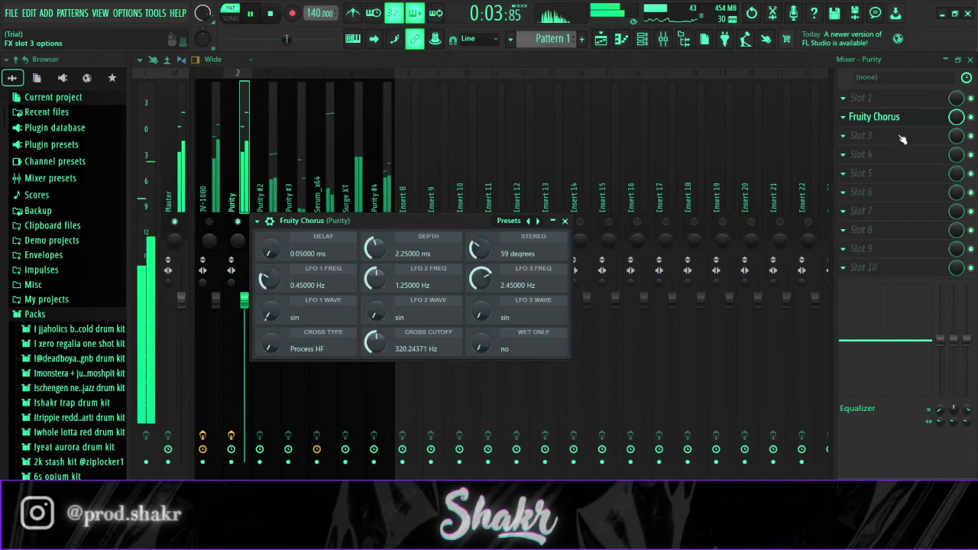
Step: Add Fruity Flanger at a reduced mix level and Fruity Convolver to slots 3 and 4 of the Purity insert
left_click(704, 136)
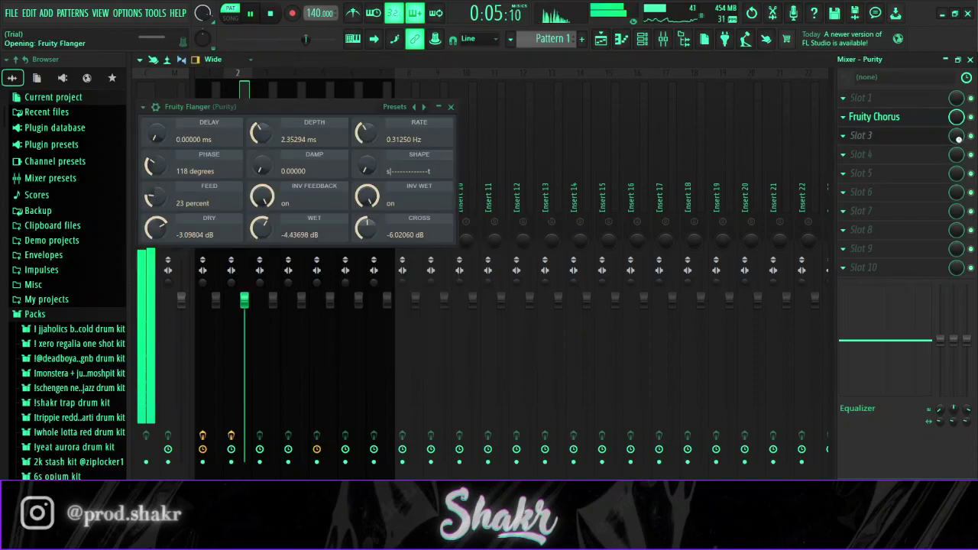
key("Escape")
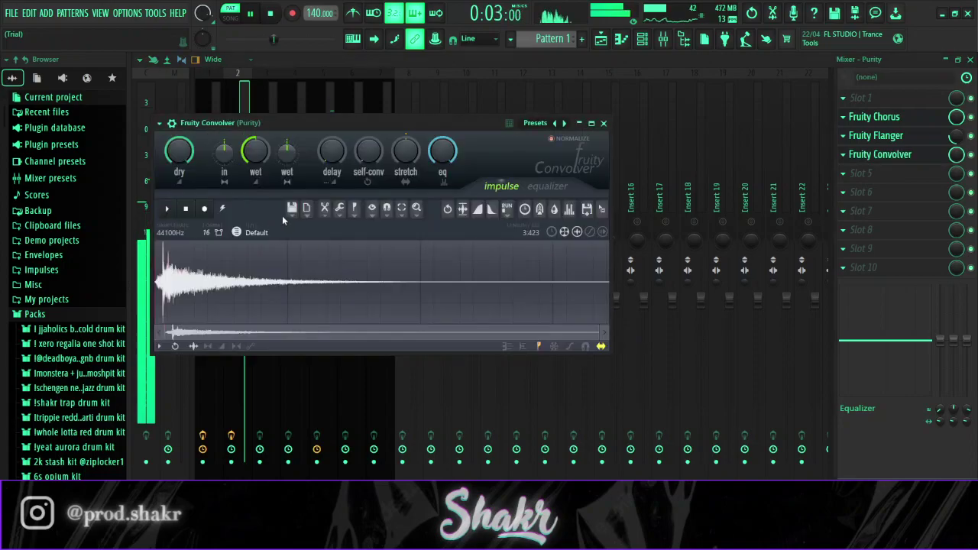
key("Escape")
Step: Solo the Purity #2 insert and add Fruity parametric EQ 2, cutting the lows with band 1 and slightly raising an upper band
left_click(269, 202)
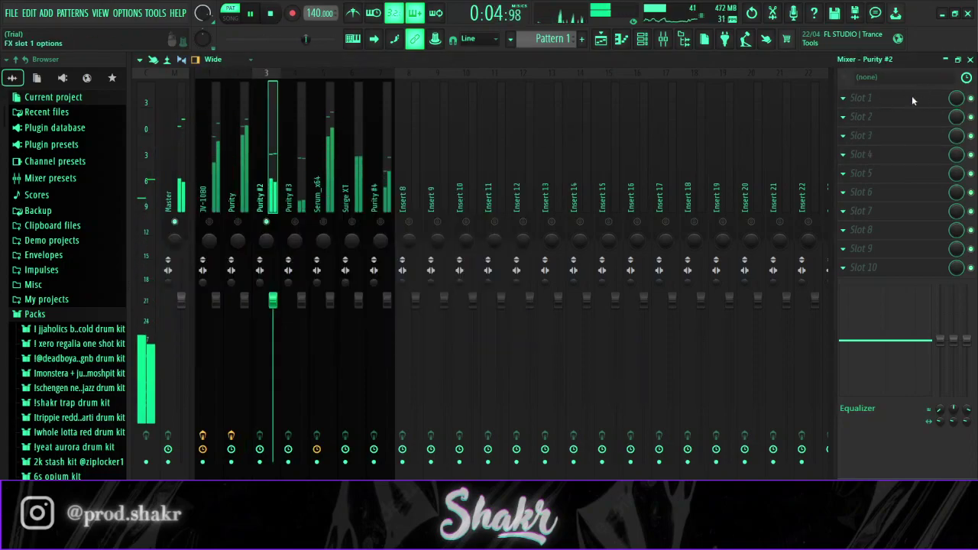
left_click(686, 112)
left_click_drag(196, 214, 312, 289)
left_click_drag(410, 214, 430, 205)
key("Escape")
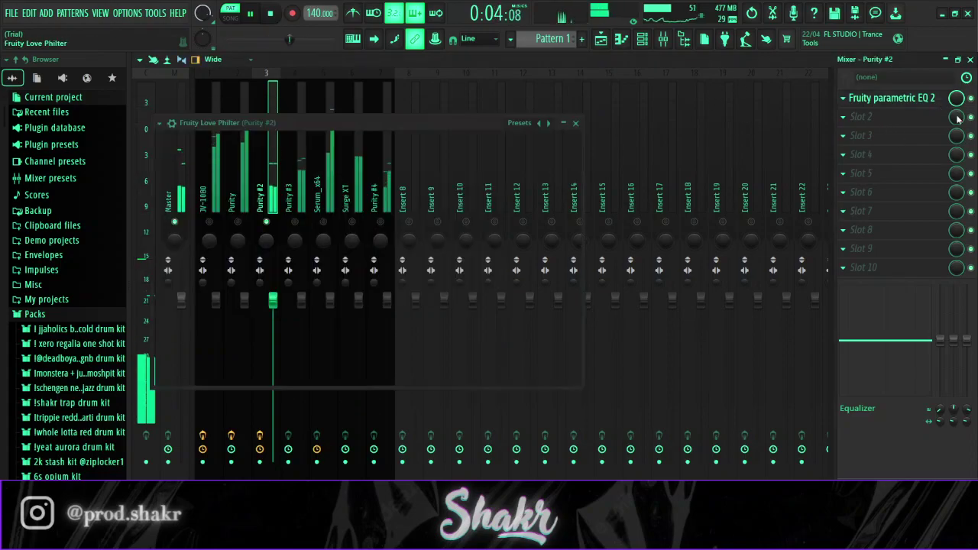
Step: Add Fruity Love Philter and Fruity delay bank to slots 2 and 3 of Purity #2, both at reduced mix levels
key("Escape")
left_click_drag(959, 118, 958, 144)
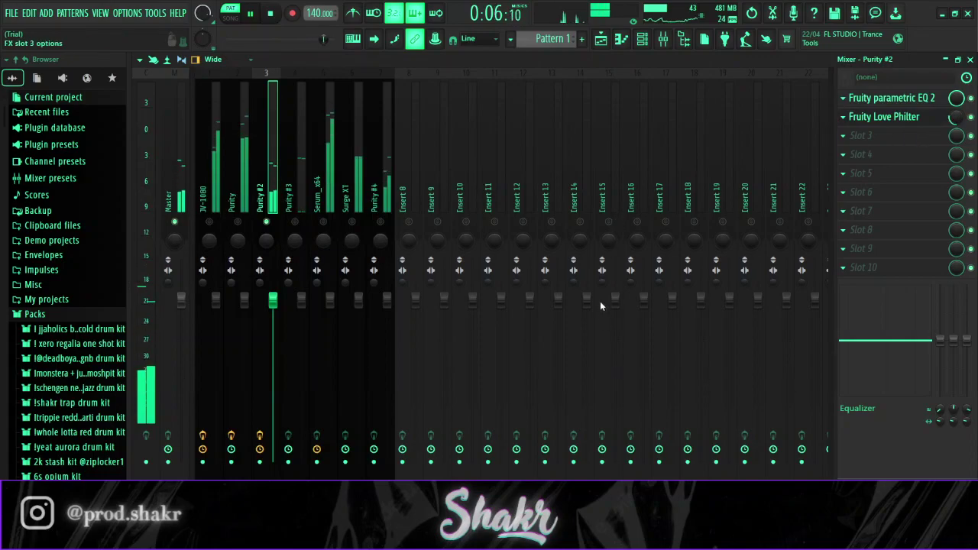
key("Escape")
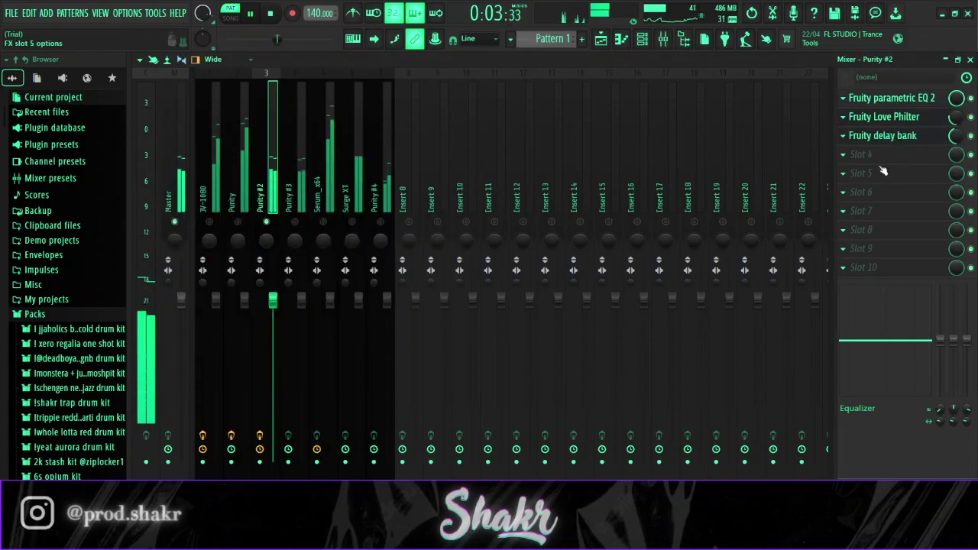
Step: Add Fruity Reeverb 2 to slot 4 of Purity #2, lowering its dry level and reducing its diffusion
left_click(618, 353)
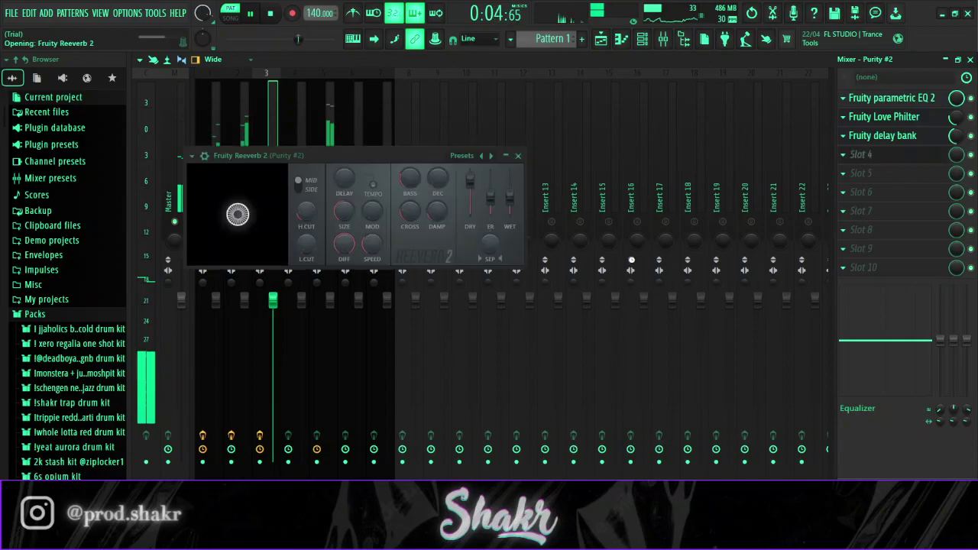
left_click_drag(469, 181, 470, 185)
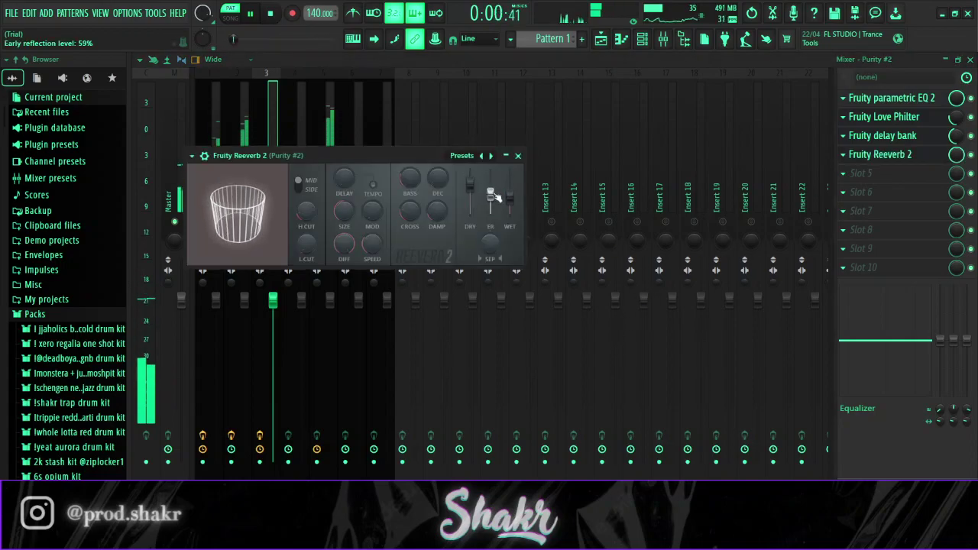
left_click_drag(352, 208, 348, 268)
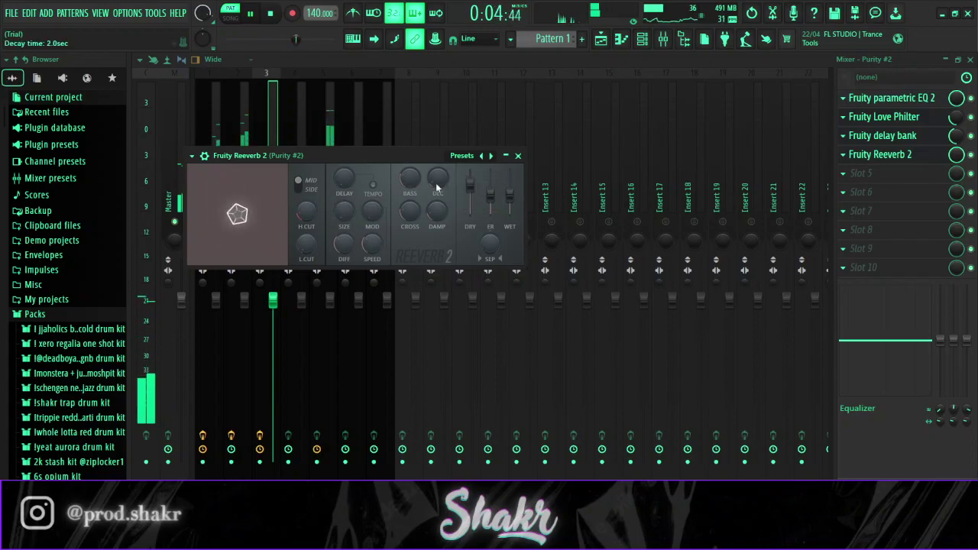
left_click(518, 157)
Step: Solo the Purity #3 insert and add Fruity Parametric EQ 2 to it
right_click(295, 221)
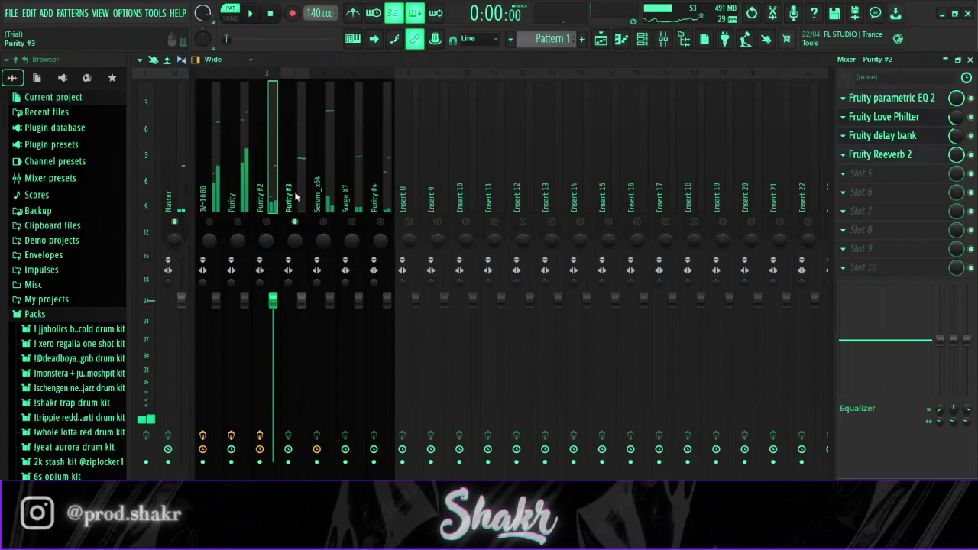
left_click(296, 196)
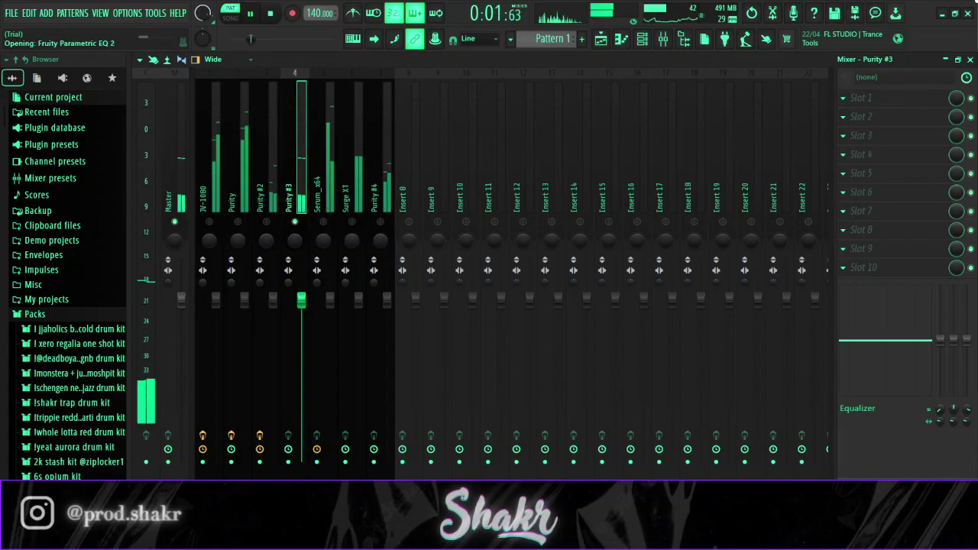
Step: Cut Purity #3's low frequencies with band 1 of its Fruity Parametric EQ 2 at about 422 Hz, and close the equalizer
left_click_drag(228, 246, 315, 320)
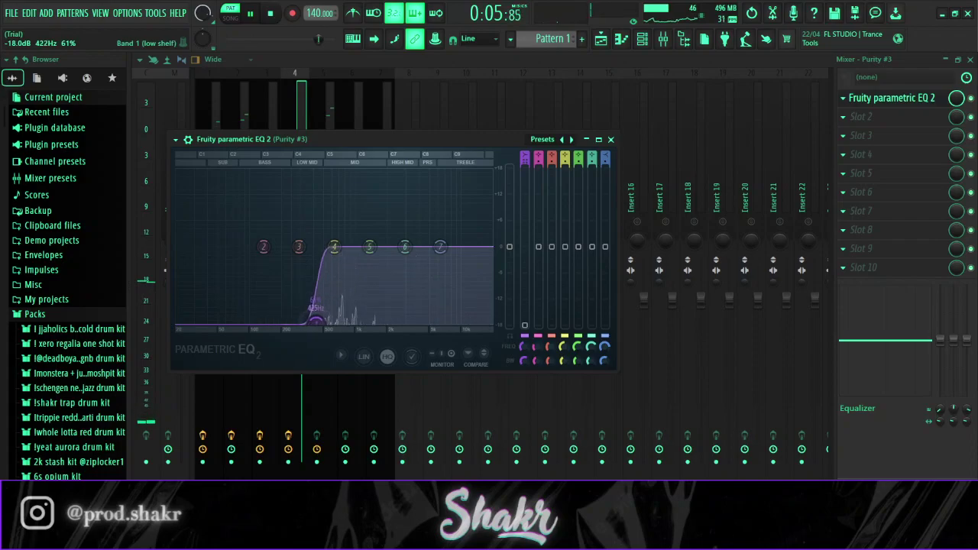
left_click(611, 139)
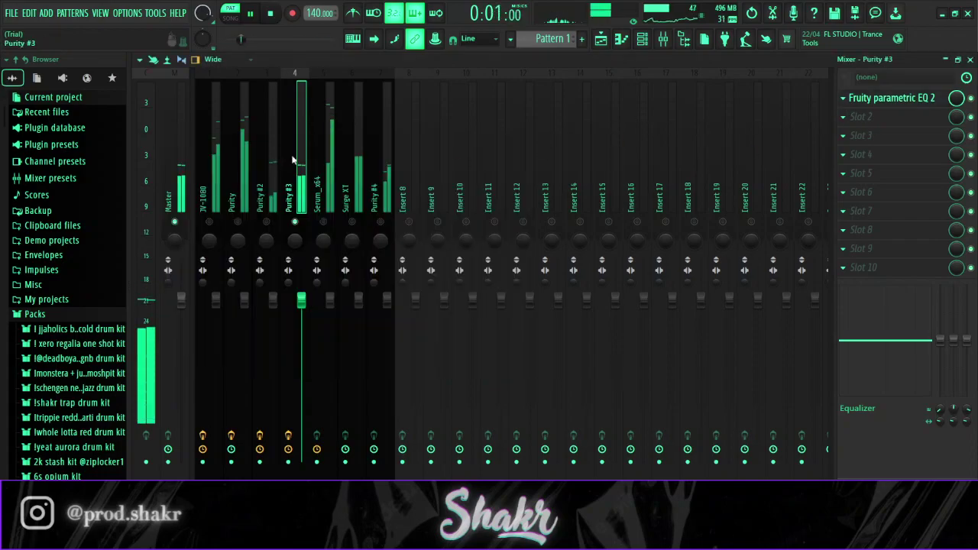
Step: Add Fruity Parametric EQ 2 to Serum_x64's first slot, cut the lows with band 1, and dip band 5 to about -11.6 dB at 1100 Hz
left_click(328, 160)
key("space")
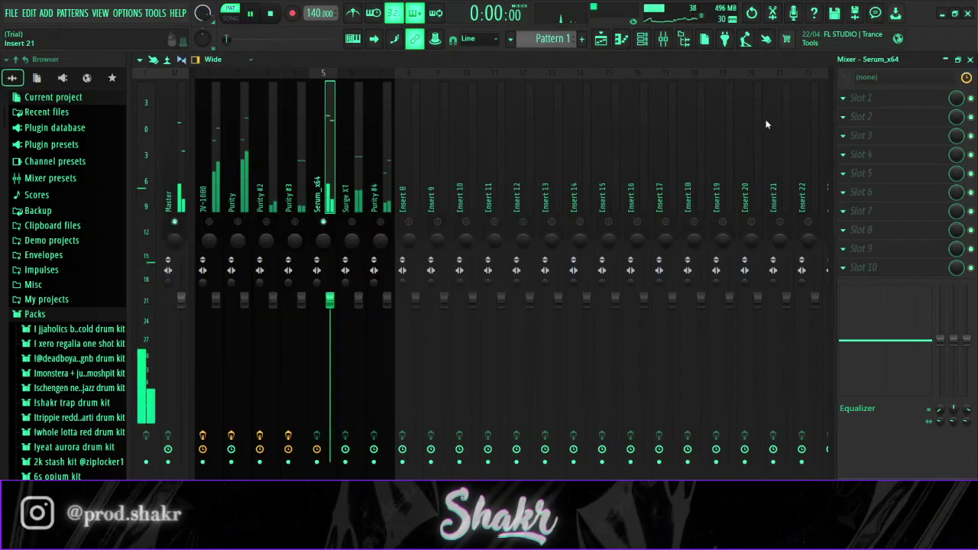
key("space")
left_click(843, 98)
left_click(222, 266)
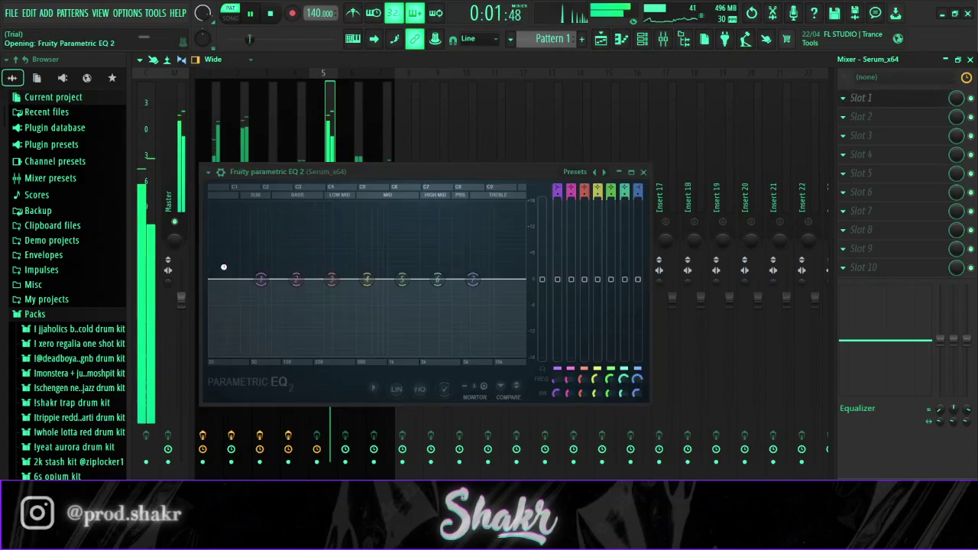
left_click_drag(260, 279, 364, 355)
left_click_drag(402, 279, 391, 329)
key("space")
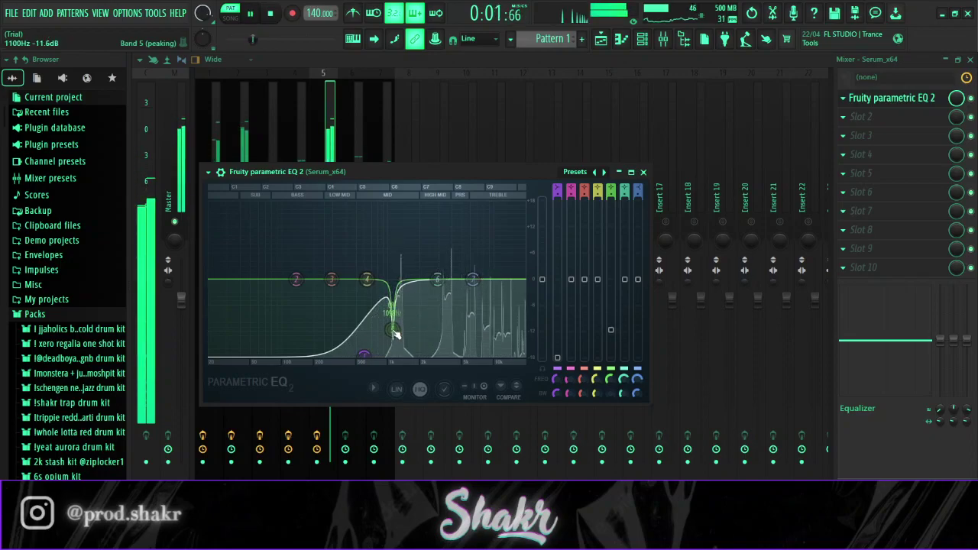
Step: Boost Serum_x64's highs with EQ band 7 and dip band 6 to about -10.6 dB at 4541 Hz with a 10% bandwidth
left_click_drag(444, 291, 526, 261)
left_click_drag(442, 314, 455, 324)
scroll(457, 325, "up", 5)
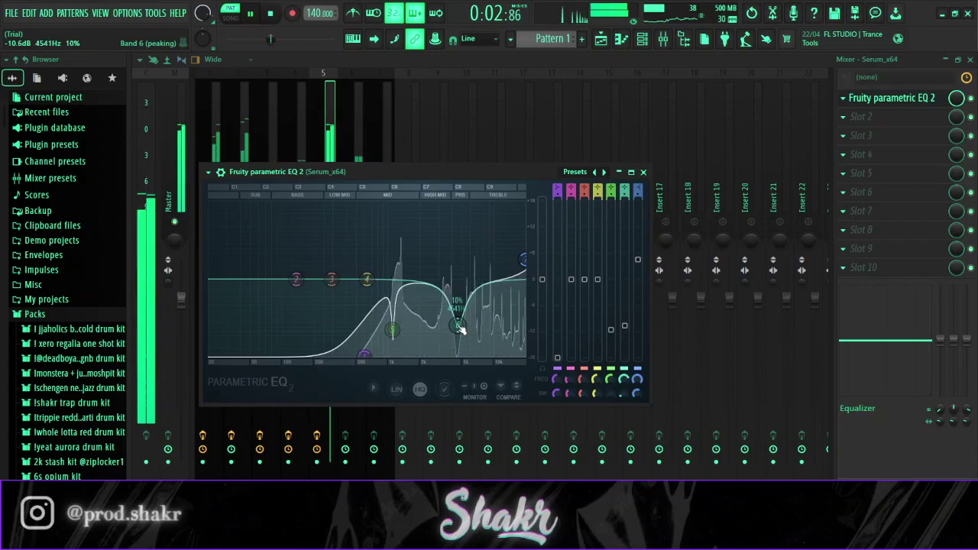
Step: Add Fruity Delay Bank to the second effect slot of Serum_x64 and reduce its mix level
left_click(886, 120)
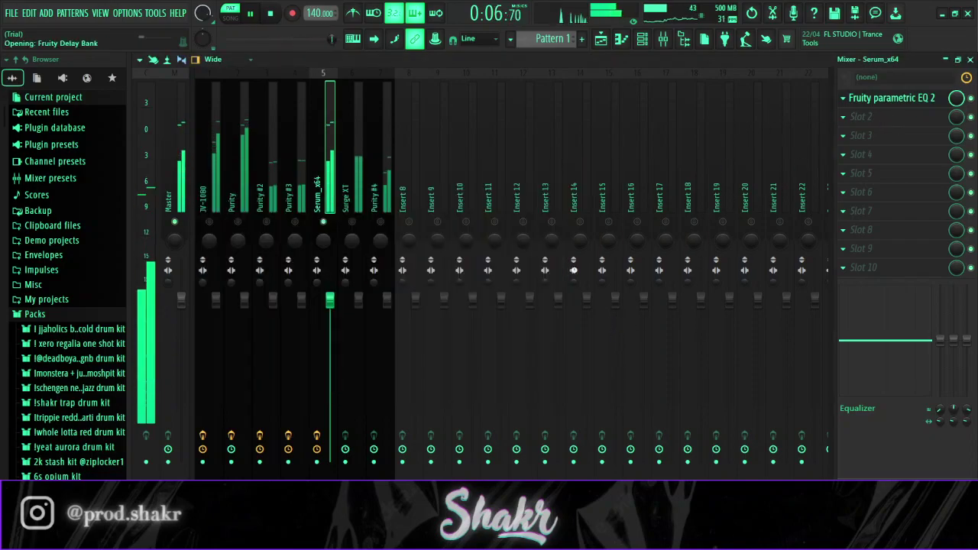
left_click_drag(957, 117, 957, 152)
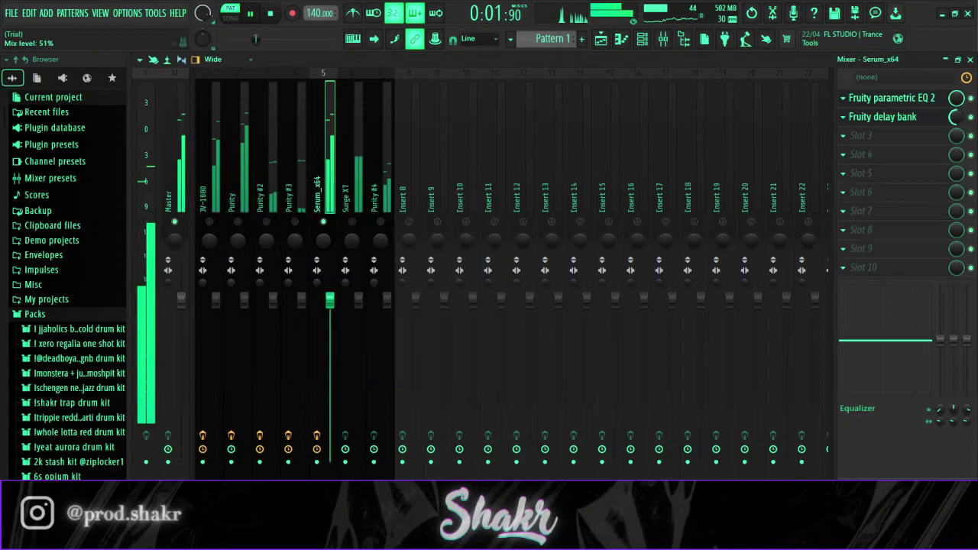
Step: Add Fruity Reeverb 2 to Serum_x64's third effect slot and adjust its early reflection level and room size
left_click(881, 141)
left_click(616, 337)
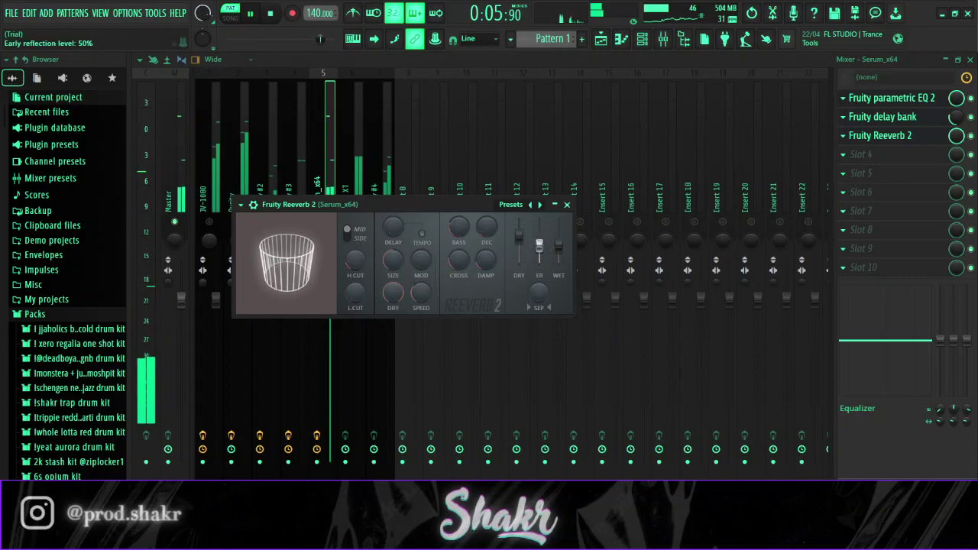
left_click_drag(395, 265, 404, 283)
left_click(567, 206)
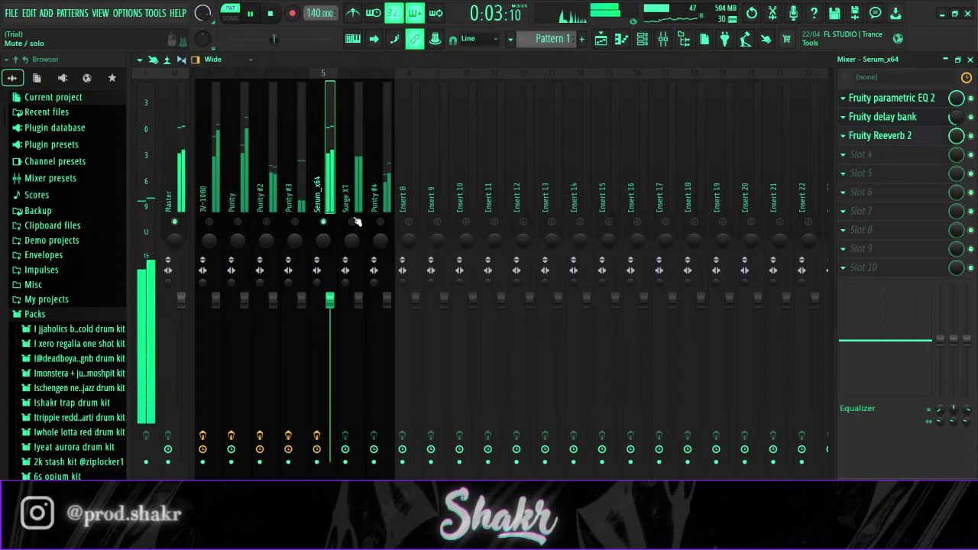
Step: Solo the Surge XT mixer track and lower the Serum_x64 fader
left_click(343, 189)
left_click_drag(330, 299, 329, 331)
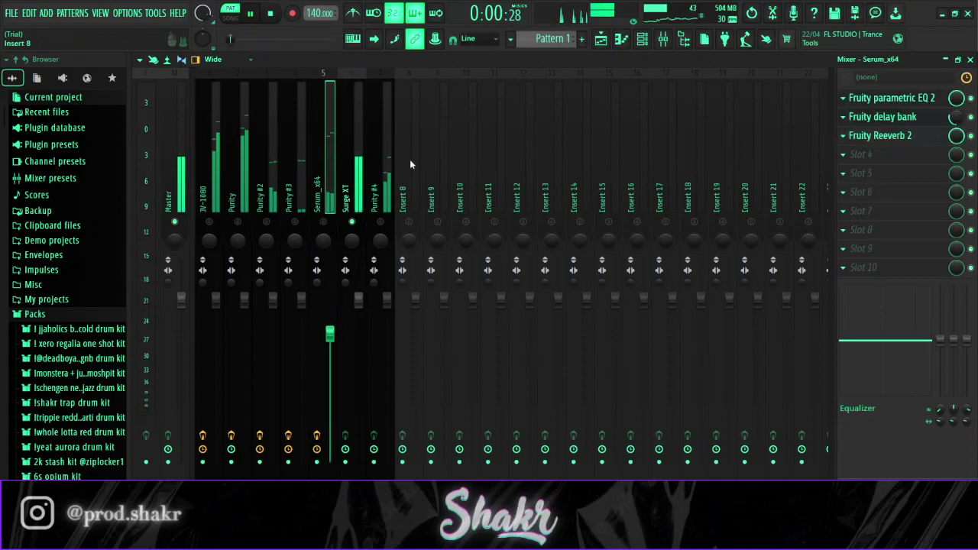
Step: Add Fruity Parametric EQ 2 to Surge XT, cut the lows deeply with band 2 near 200 Hz, dip bands 5 and 6, and boost band 7
left_click(353, 174)
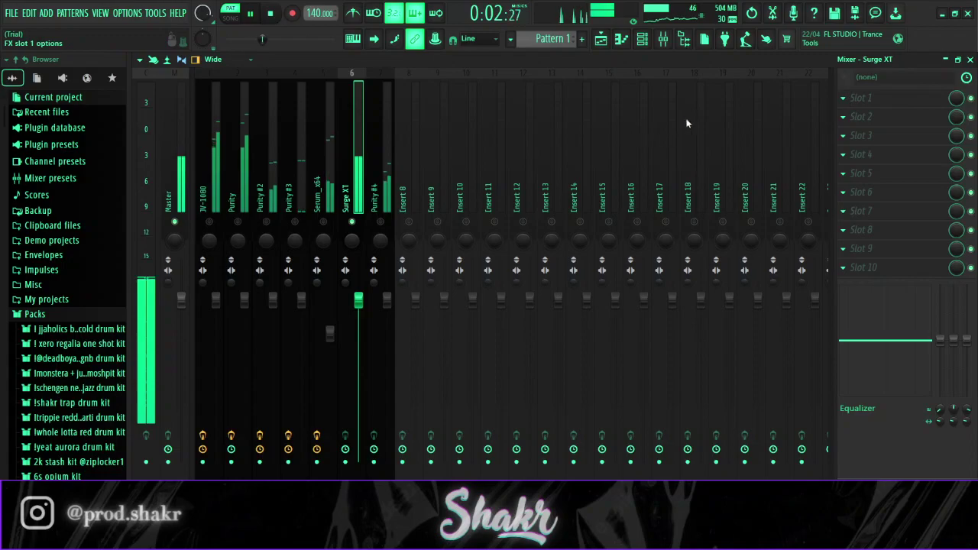
left_click_drag(434, 312, 425, 353)
left_click_drag(329, 312, 348, 386)
left_click_drag(470, 312, 480, 341)
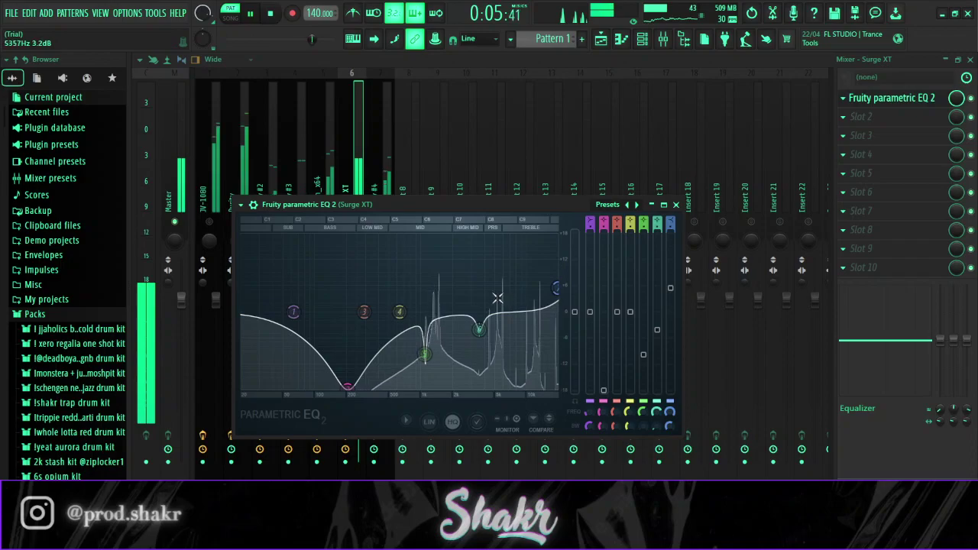
Step: Refine Surge XT's EQ by setting band 5 to about -7.3 dB at 1118 Hz, boosting treble with band 3, and lowering band 7 to about -1 dB
scroll(426, 354, "up", 3)
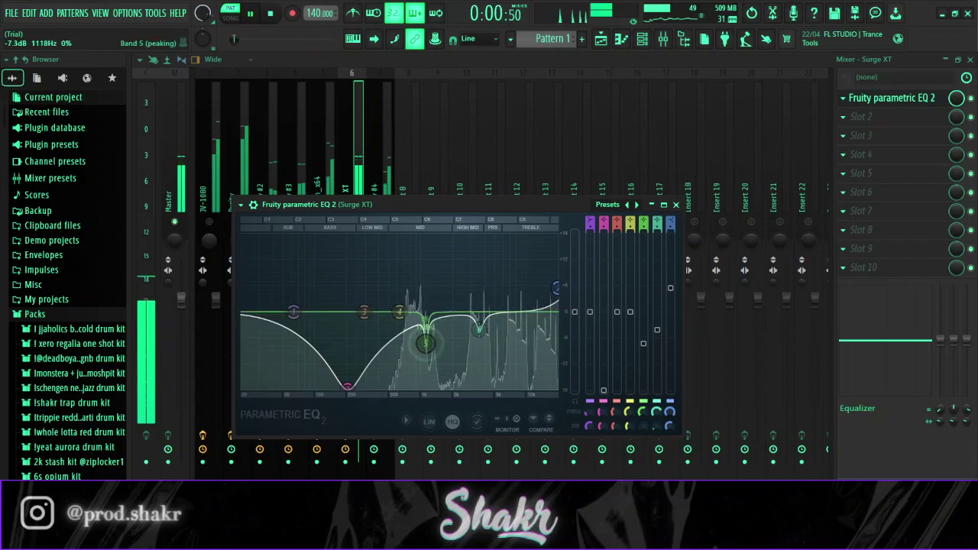
left_click_drag(400, 316, 563, 285)
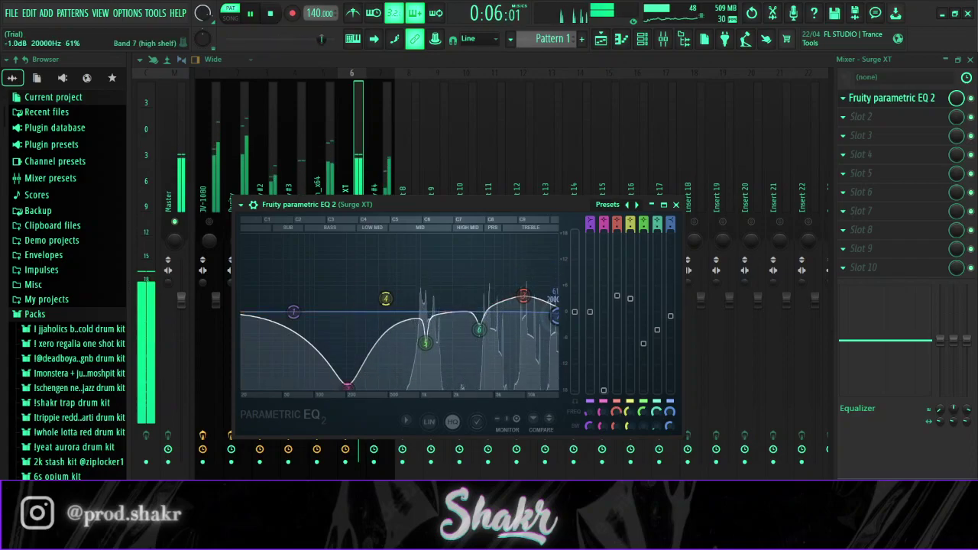
Step: Add Fruity Flangus to the second effect slot of Surge XT and reduce its mix level
left_click(888, 99)
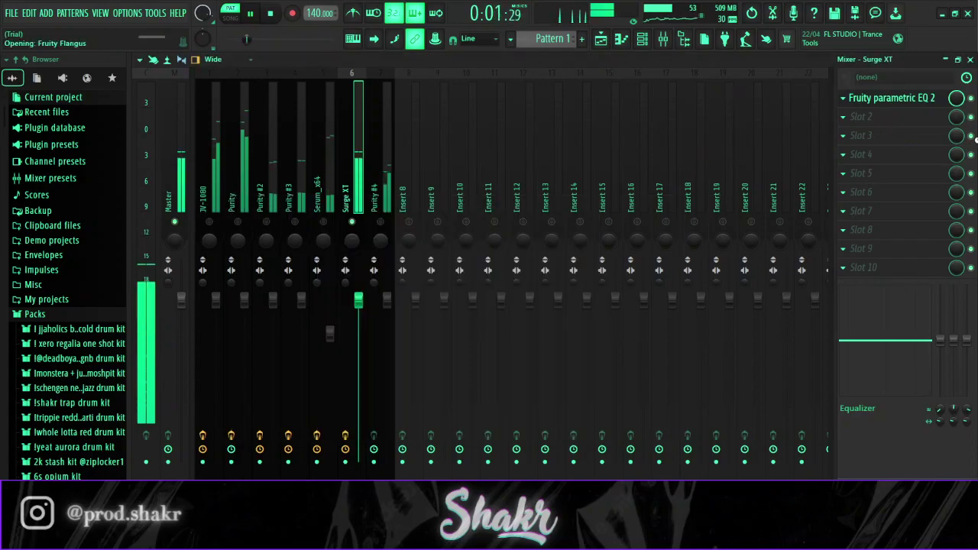
left_click_drag(957, 119, 958, 147)
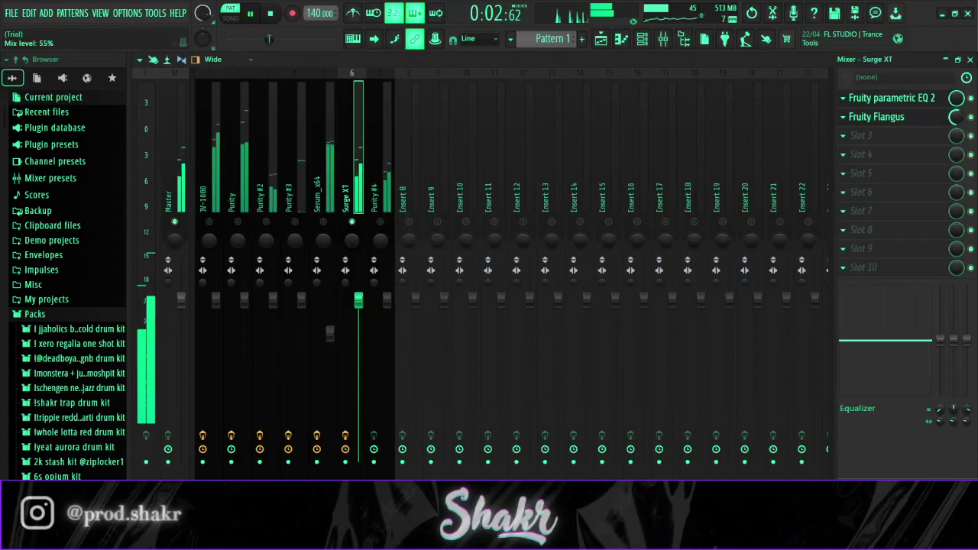
Step: Add Fruity Convolver to the first effect slot of the Purity #4 mixer track and close its window
left_click(388, 218)
key("space")
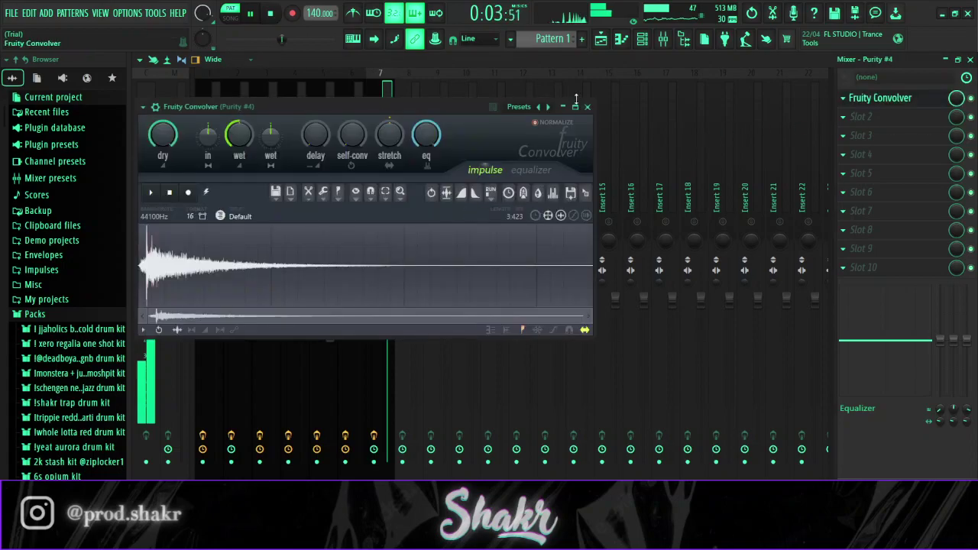
left_click(589, 115)
Step: With all mixer tracks playing, lower the Serum_x64, Surge XT and Purity #3 faders to balance the mix
left_click(214, 191)
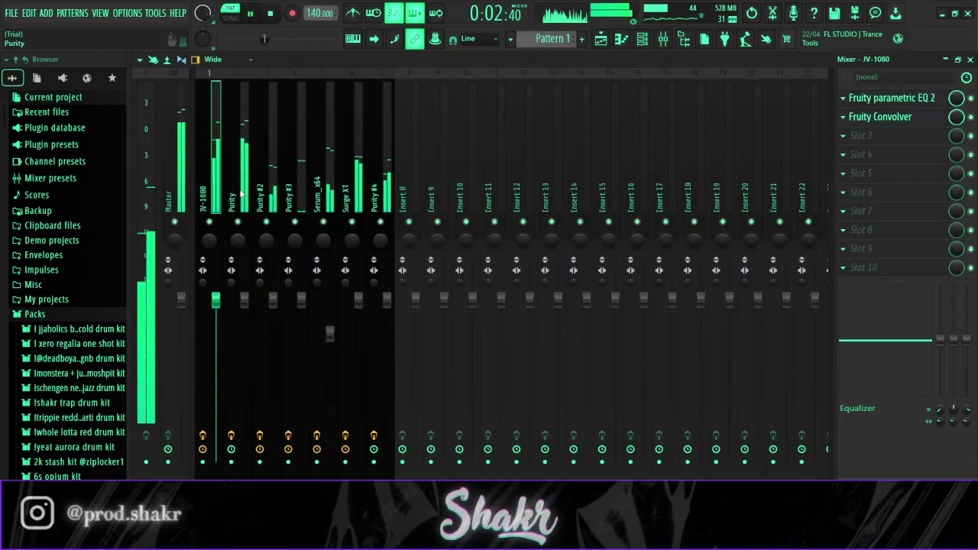
left_click_drag(331, 336, 330, 355)
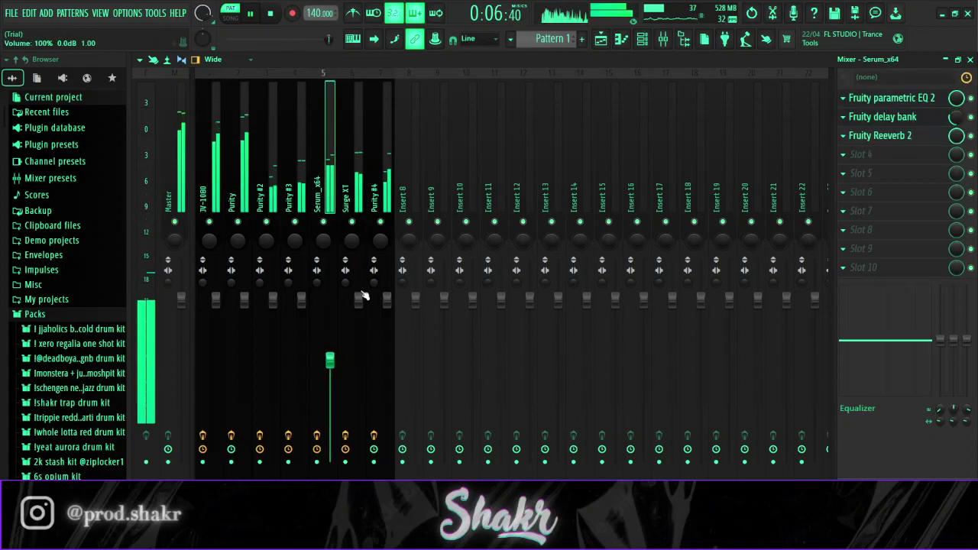
left_click_drag(359, 299, 358, 313)
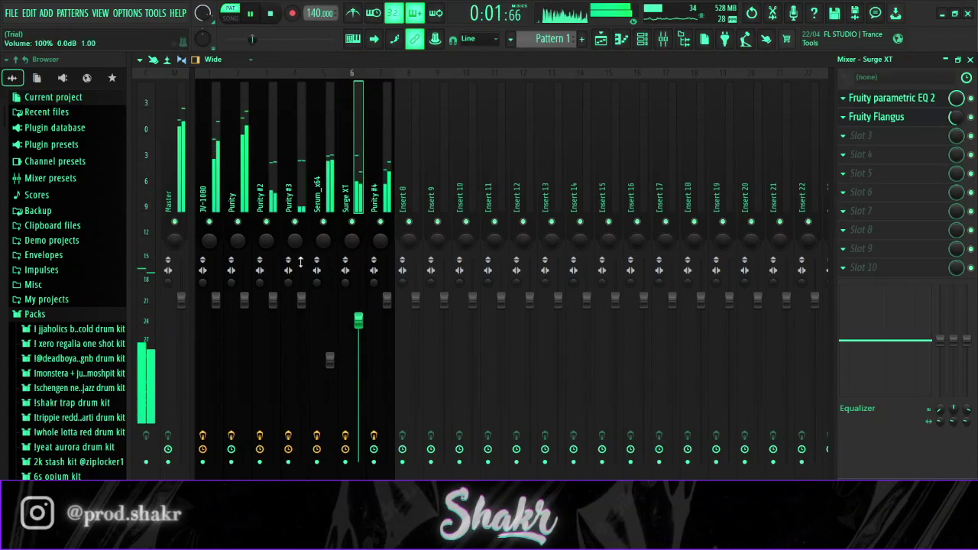
left_click_drag(301, 299, 302, 314)
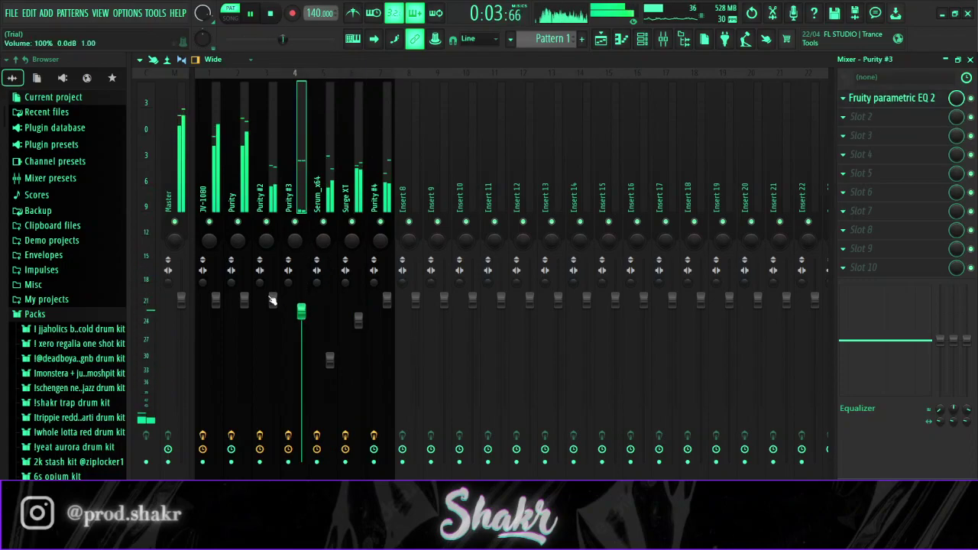
Step: Raise the main level of Purity #2's Fruity Parametric EQ 2 to about 5.4 dB and close the equalizer
left_click(272, 300)
left_click(891, 97)
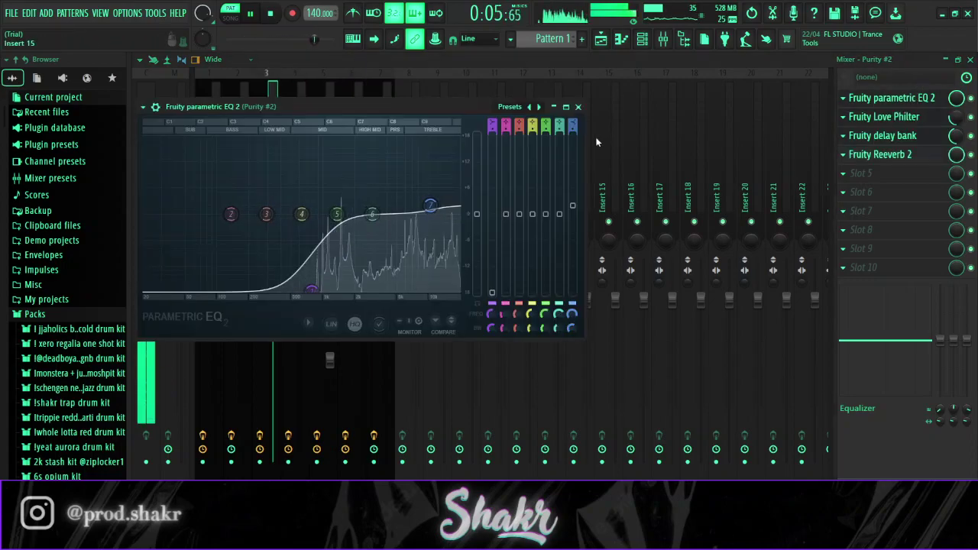
left_click_drag(477, 201, 477, 190)
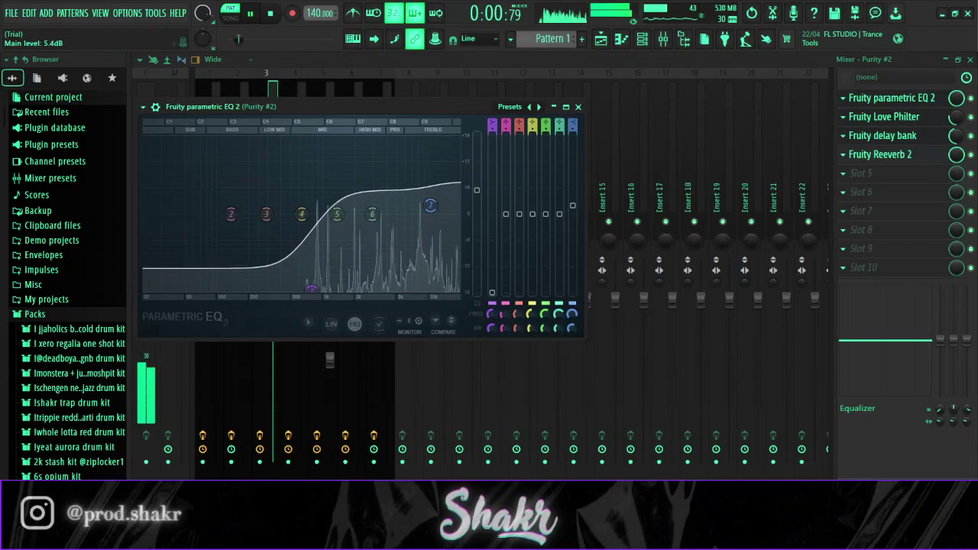
left_click(578, 107)
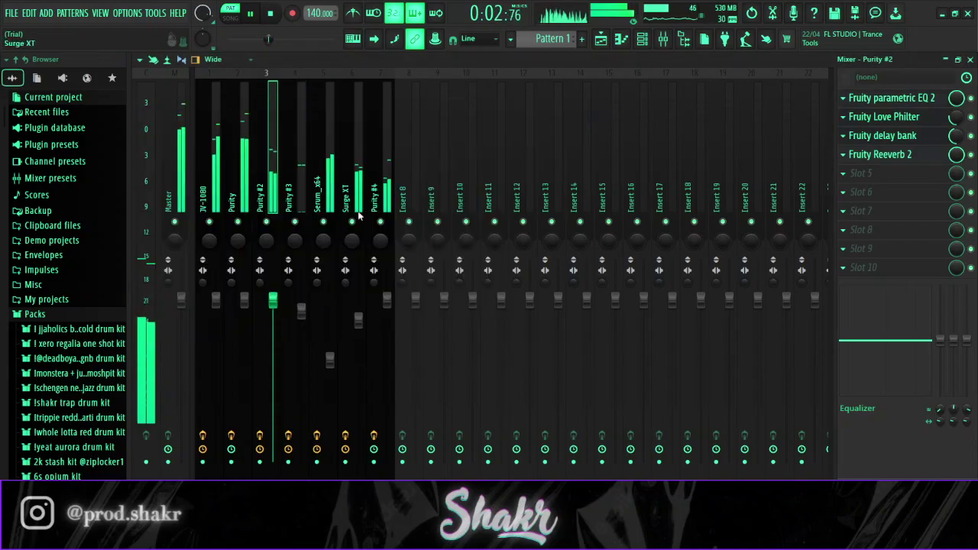
Step: Rebalance the faders to about 70% for Purity, 66% for Serum_x64 and 99% for Purity #2, and lower Serum_x64's Fruity Reeverb 2 mix level
left_click_drag(239, 316, 239, 342)
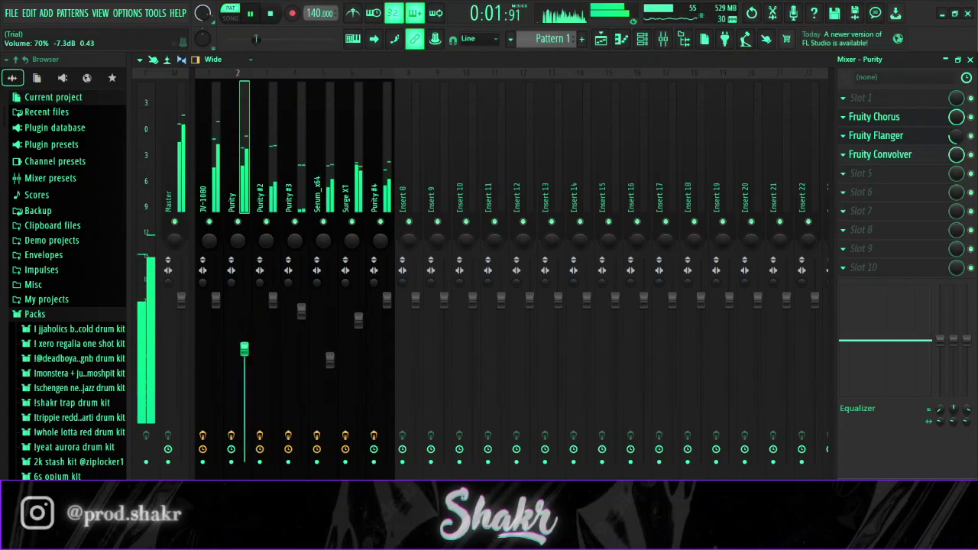
left_click_drag(331, 360, 332, 333)
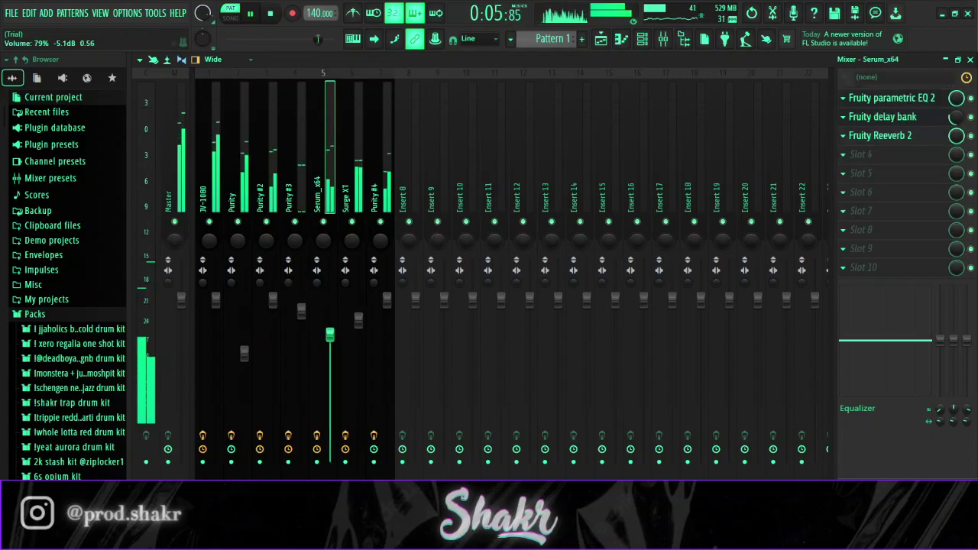
key("space")
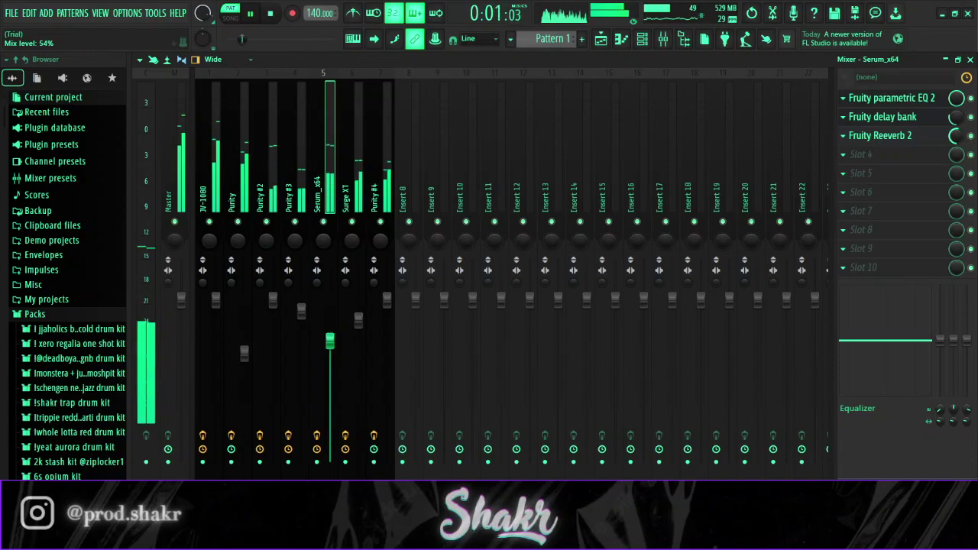
left_click_drag(332, 347, 333, 360)
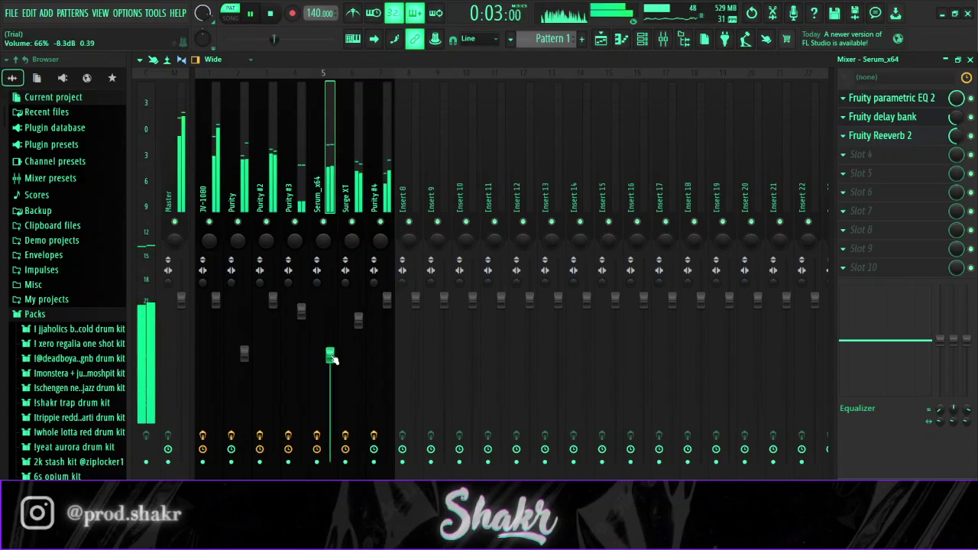
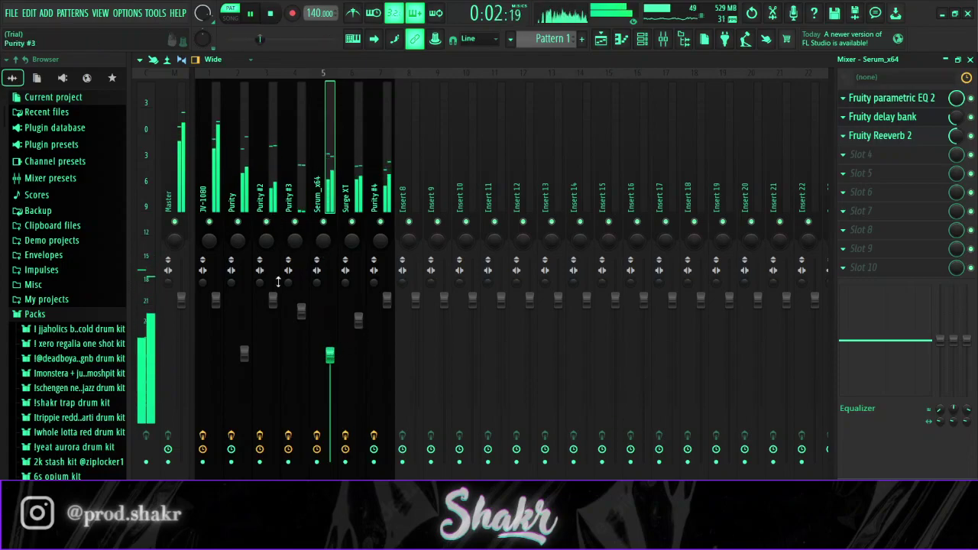
left_click_drag(272, 298, 273, 302)
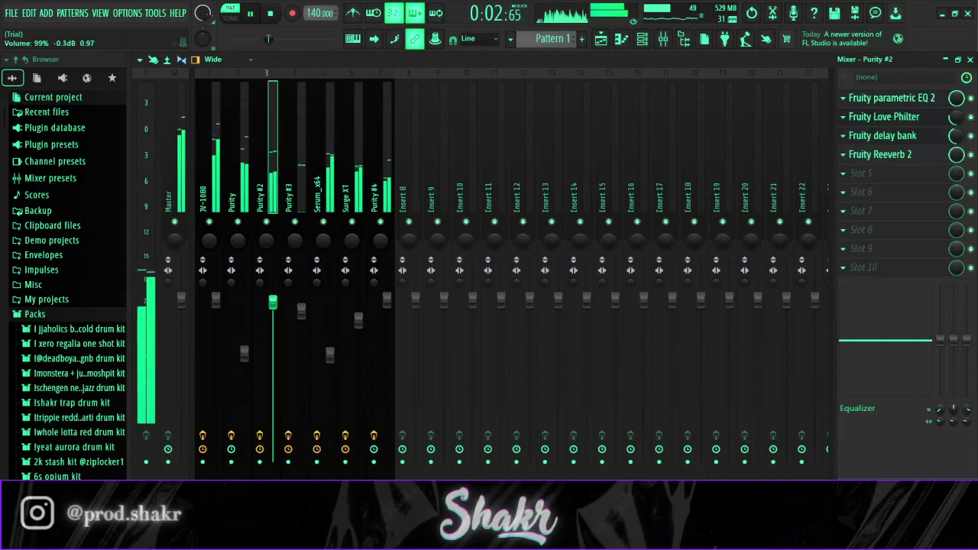
Step: Open the Purity #2 instrument from the channel rack and examine its preset and settings
left_click(644, 45)
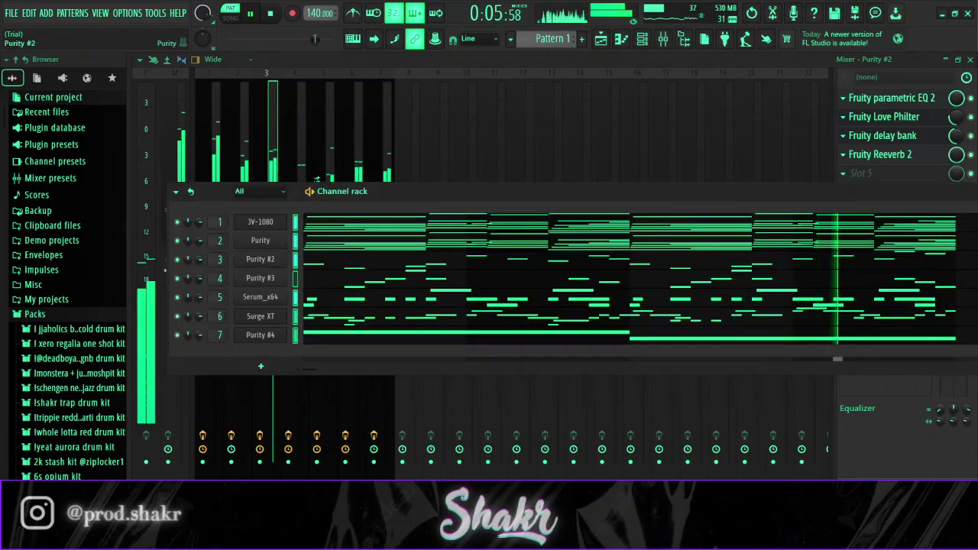
left_click(279, 261)
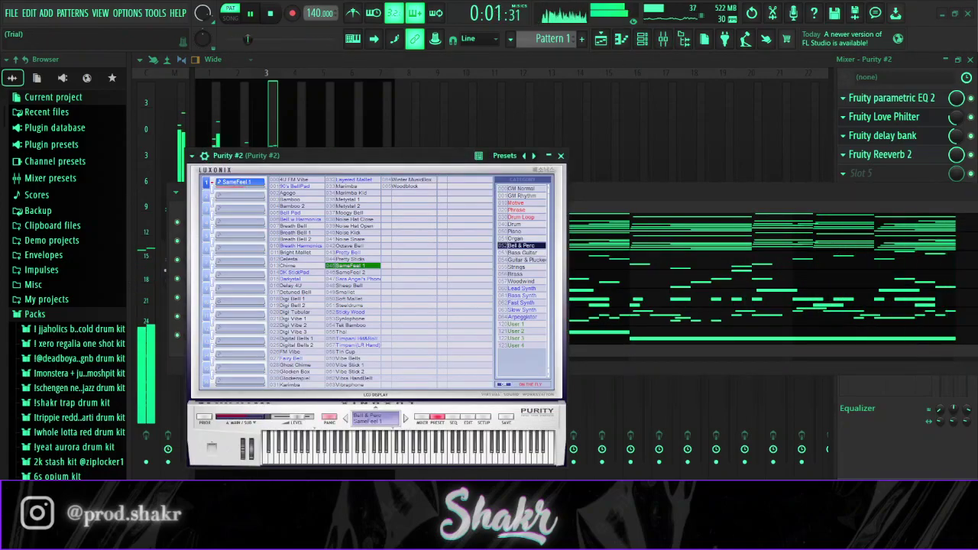
left_click_drag(291, 156, 313, 159)
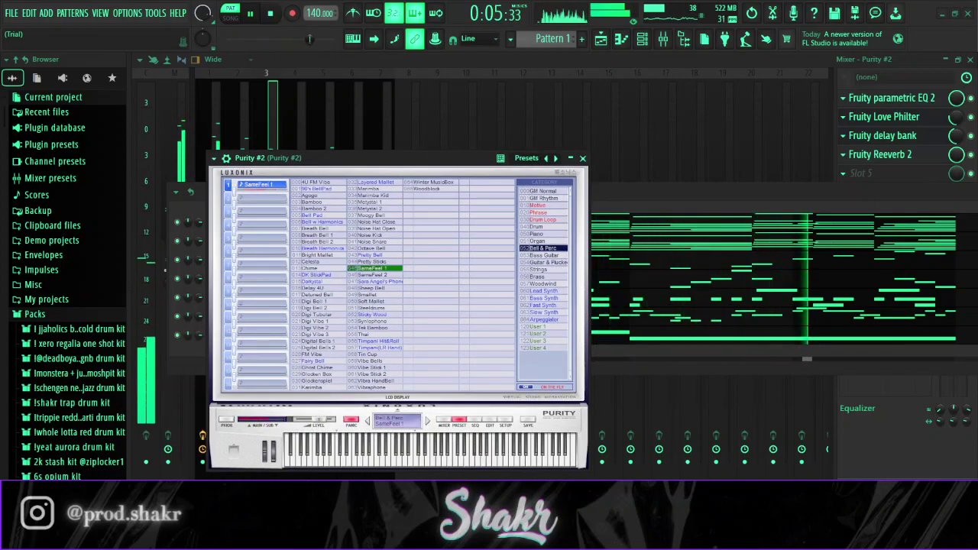
left_click(583, 158)
left_click(263, 262)
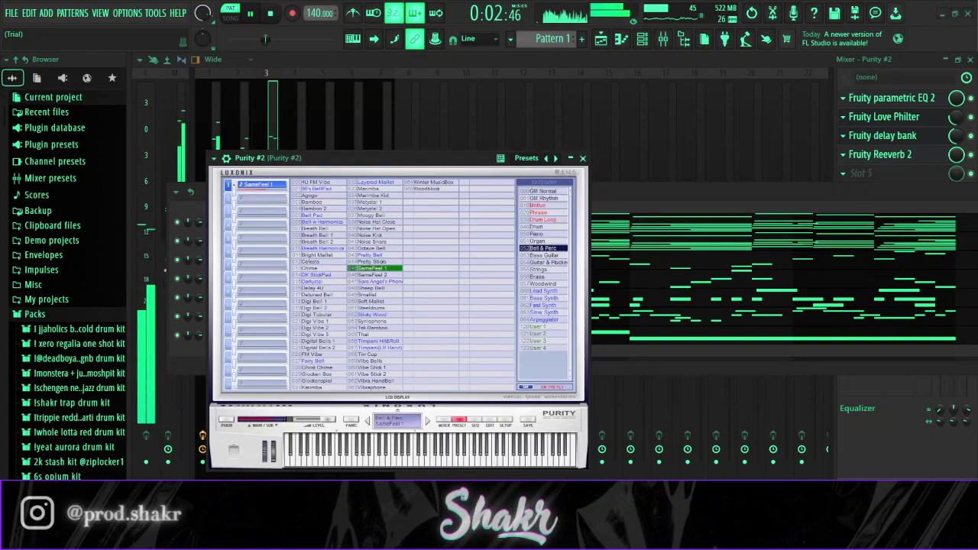
Step: Close the Purity #2 instrument and lower its mixer fader slightly before closing the mixer
left_click(583, 158)
key("F9")
left_click_drag(273, 300, 273, 312)
left_click(971, 61)
left_click(902, 122)
left_click(971, 61)
left_click(812, 108)
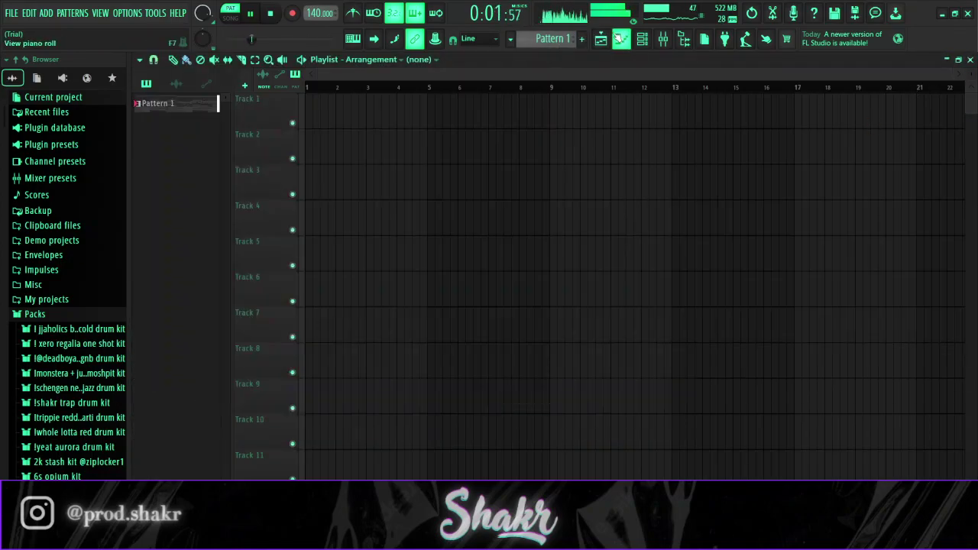
Step: Double all of the Purity #2 notes one octave lower in the piano roll
key("F7")
key("space")
scroll(720, 373, "down", 2)
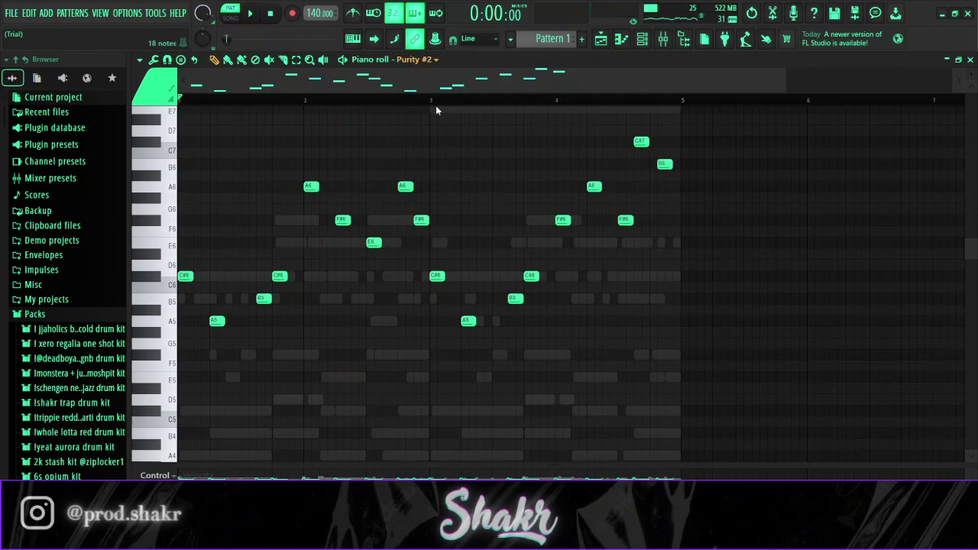
key("ctrl+a")
scroll(226, 169, "up", 1)
key("ctrl+v")
key("ctrl+Down")
key("space")
key("space")
left_click(311, 177)
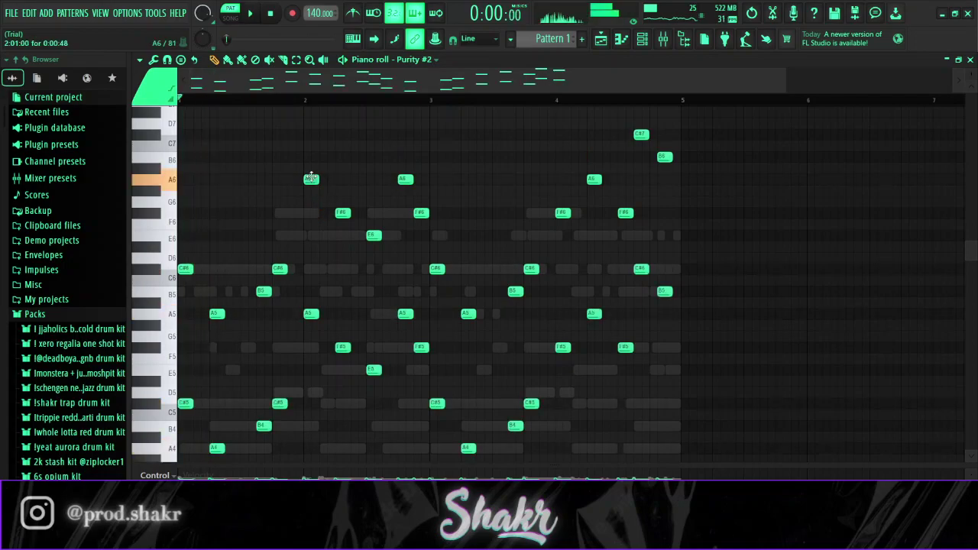
Step: Solo Purity #2 to listen to the doubled notes, restore the other channels and close the piano roll
key("space")
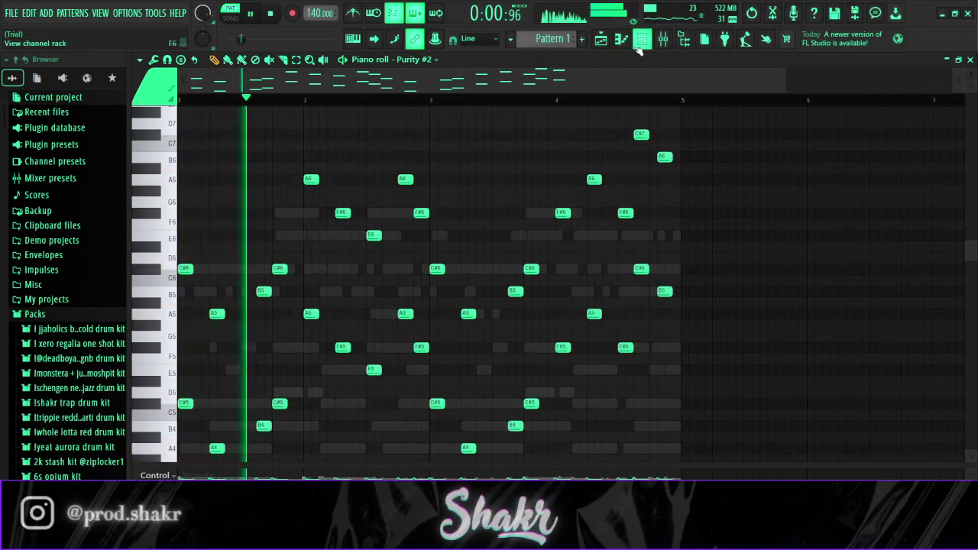
key("F6")
key("space")
left_click(177, 259)
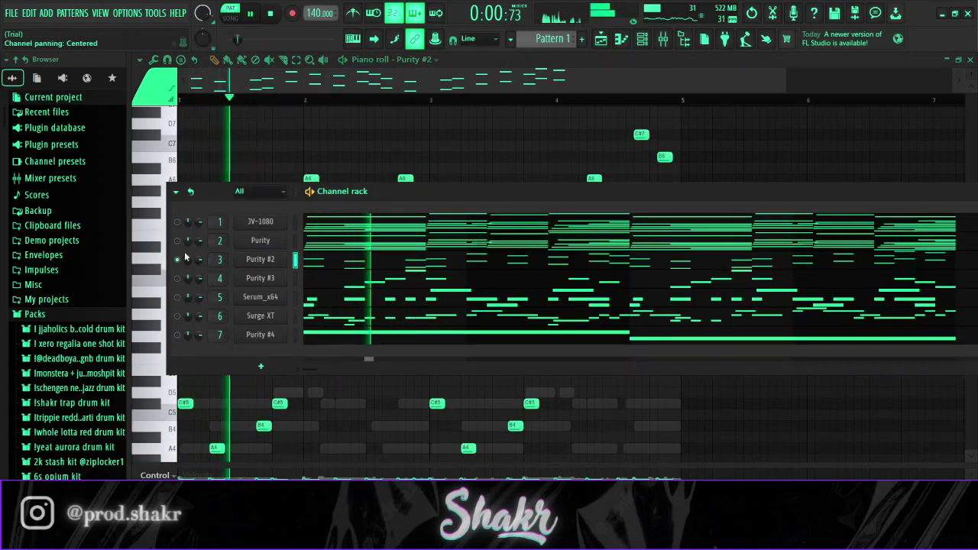
right_click(178, 260)
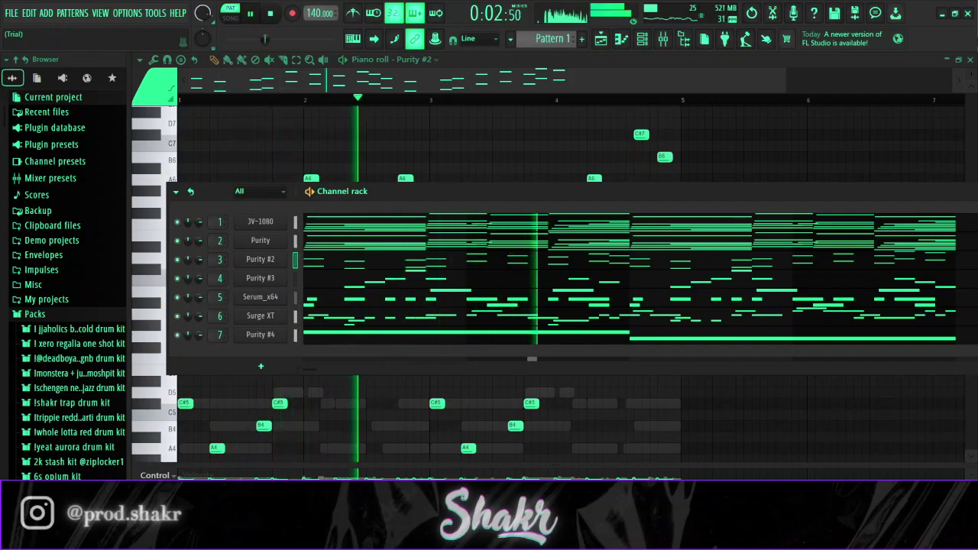
left_click(972, 59)
key("F6")
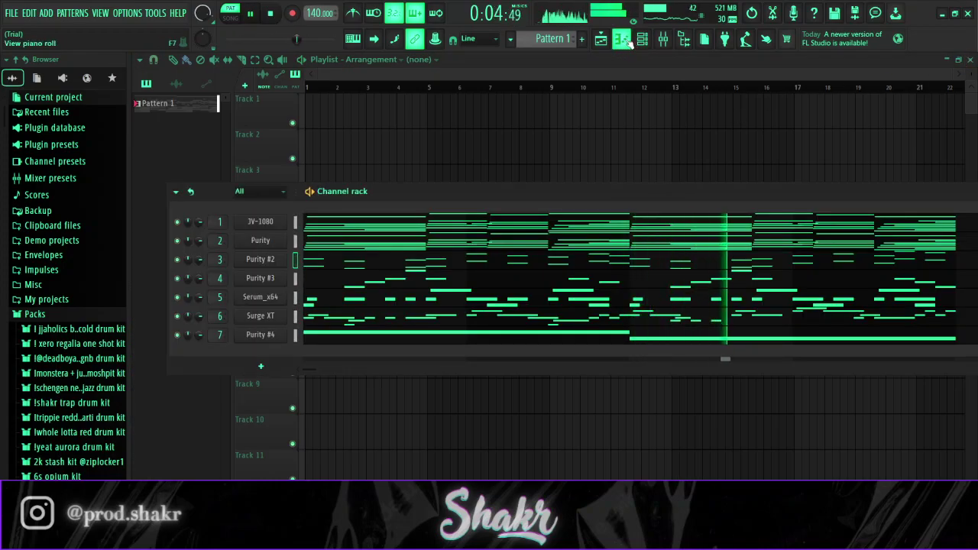
Step: Replay the Purity #2 octave layer with all instruments playing, then close its piano roll and the channel rack
key("F6")
key("space")
key("space")
key("space")
key("space")
key("space")
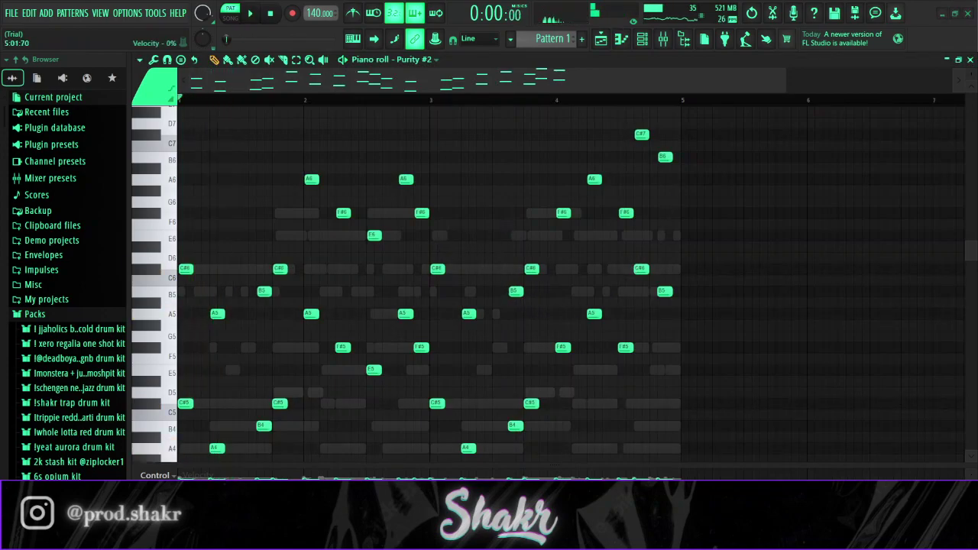
key("space")
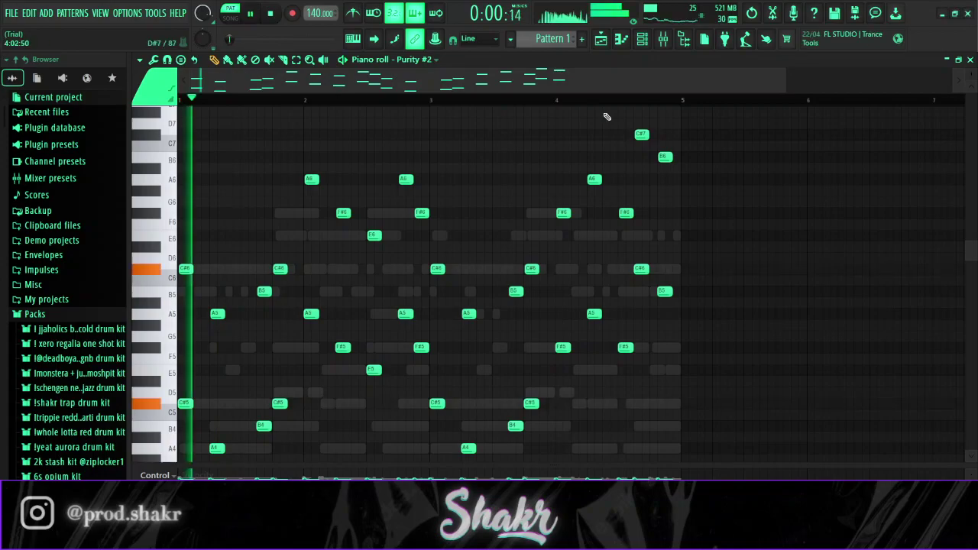
key("F6")
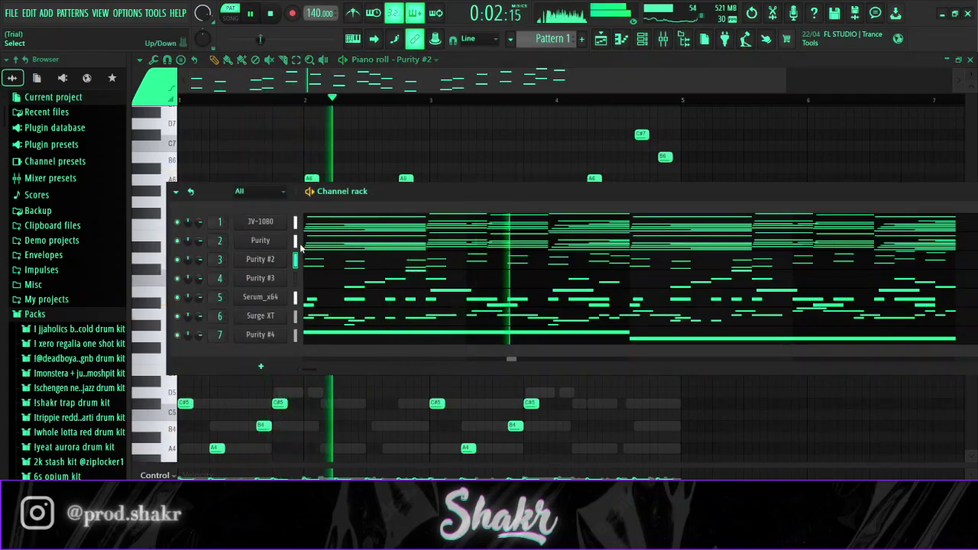
key("F5")
key("F6")
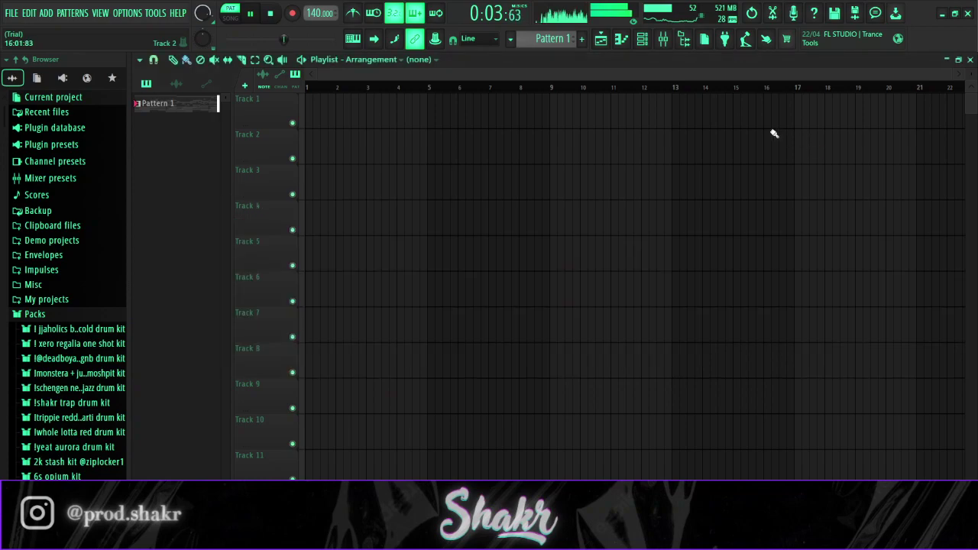
Step: Keep only JV-1080 in Pattern 1 and Purity in Pattern 2, moving the parts from Purity #2 down into Pattern 3
left_click(644, 45)
key("space")
key("ctrl+x")
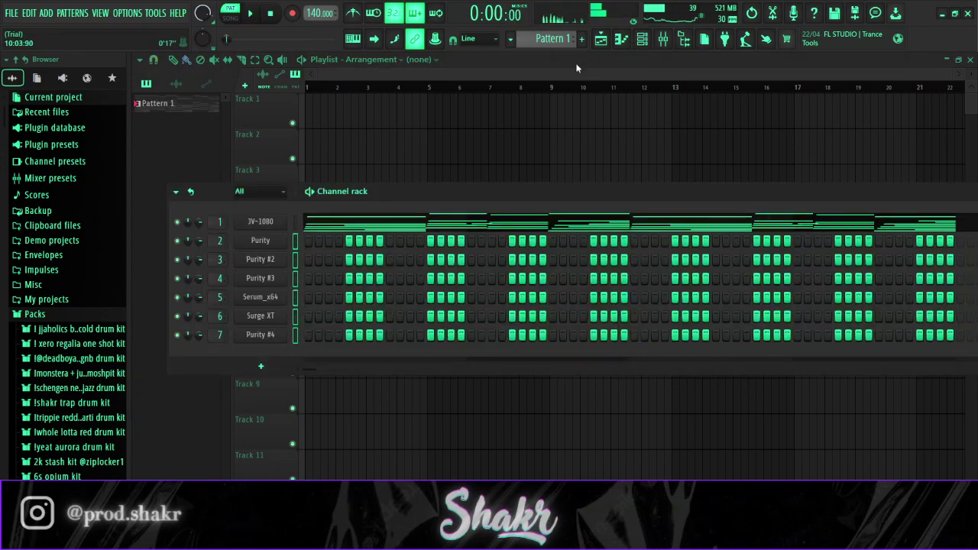
left_click(552, 39)
left_click_drag(564, 40, 558, 32)
key("ctrl+v")
key("ctrl+x")
key("ctrl+v")
Step: Move the parts from Purity #3 down into Pattern 4, and those from Serum_x64 down into Pattern 5
left_click_drag(298, 329, 296, 334)
key("ctrl+x")
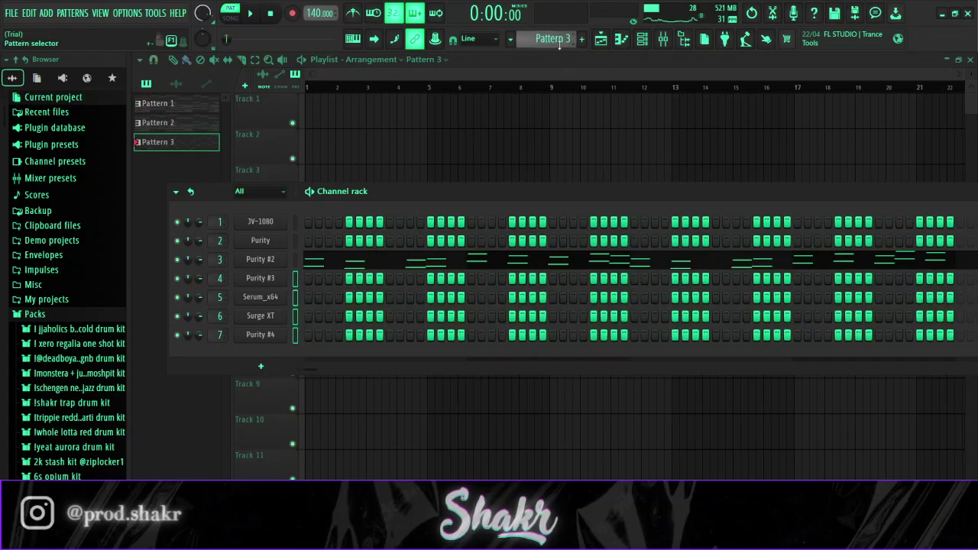
left_click_drag(557, 38, 557, 32)
key("ctrl+v")
left_click_drag(296, 297, 296, 333)
key("ctrl+x")
left_click_drag(550, 32, 550, 26)
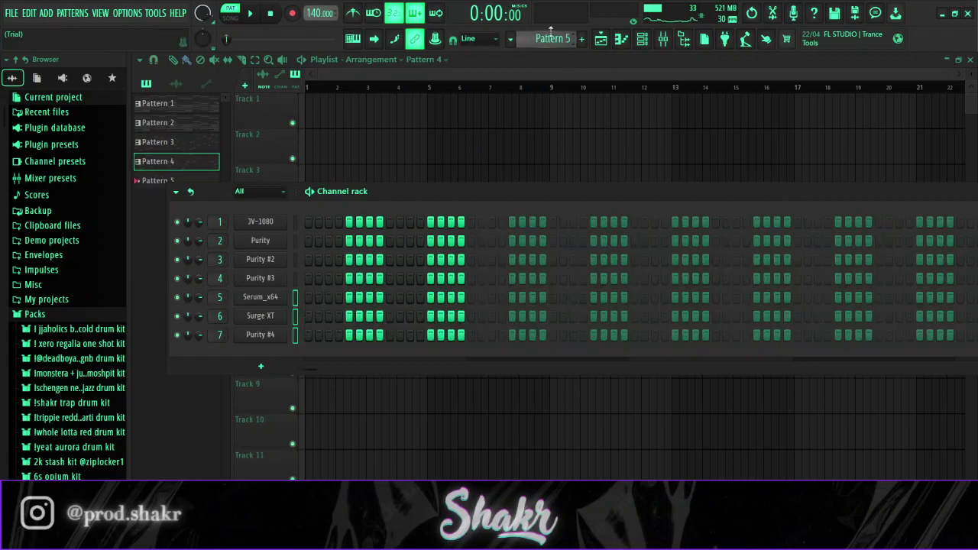
key("ctrl+v")
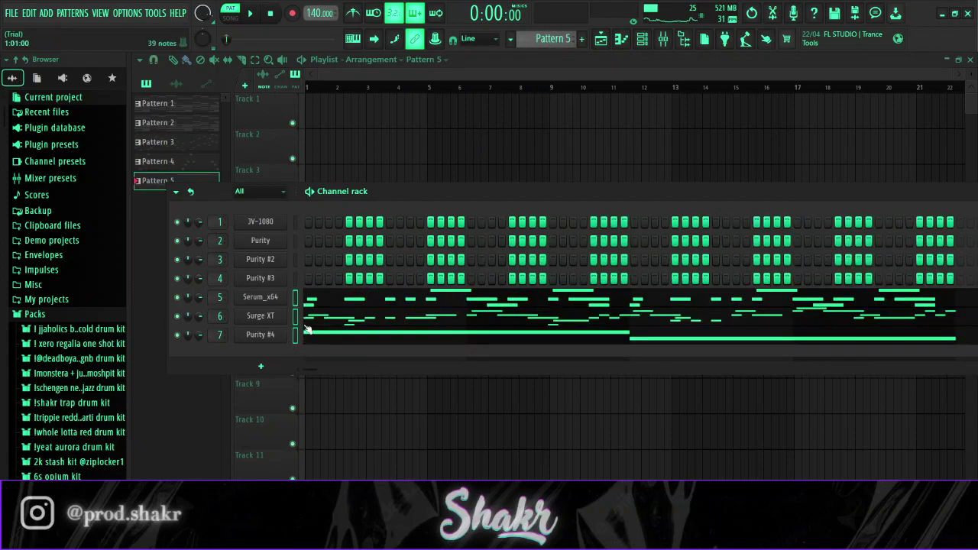
Step: Move the Surge XT and Purity #4 parts into Pattern 6, and Purity #4 alone into Pattern 7
key("ctrl+x")
left_click_drag(551, 39, 551, 33)
key("ctrl+v")
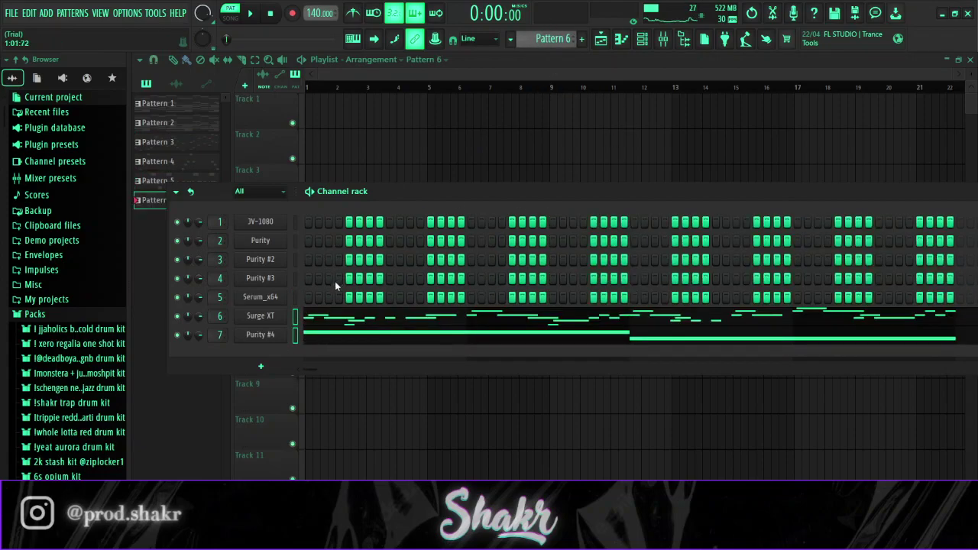
left_click(296, 335)
key("ctrl+x")
key("ctrl+shift+c")
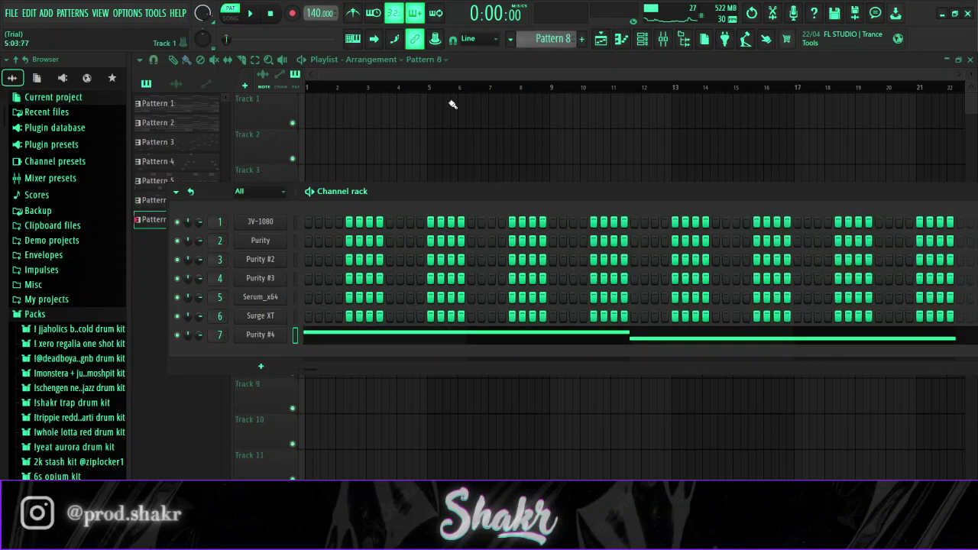
left_click_drag(560, 39, 561, 45)
right_click(465, 151)
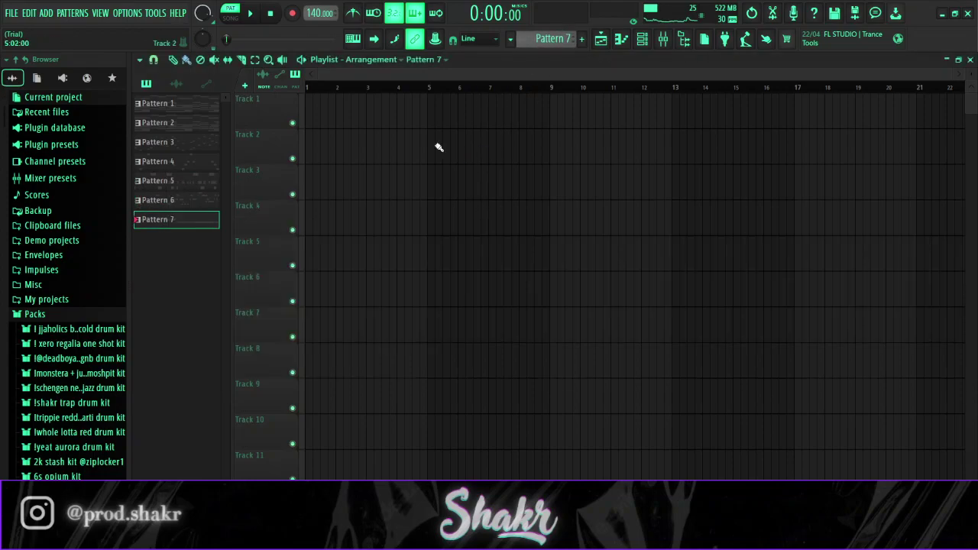
Step: Place Patterns 1 to 7 on playlist Tracks 1 to 7 and duplicate them to fill bars 1 to 24
left_click(182, 109, "shift")
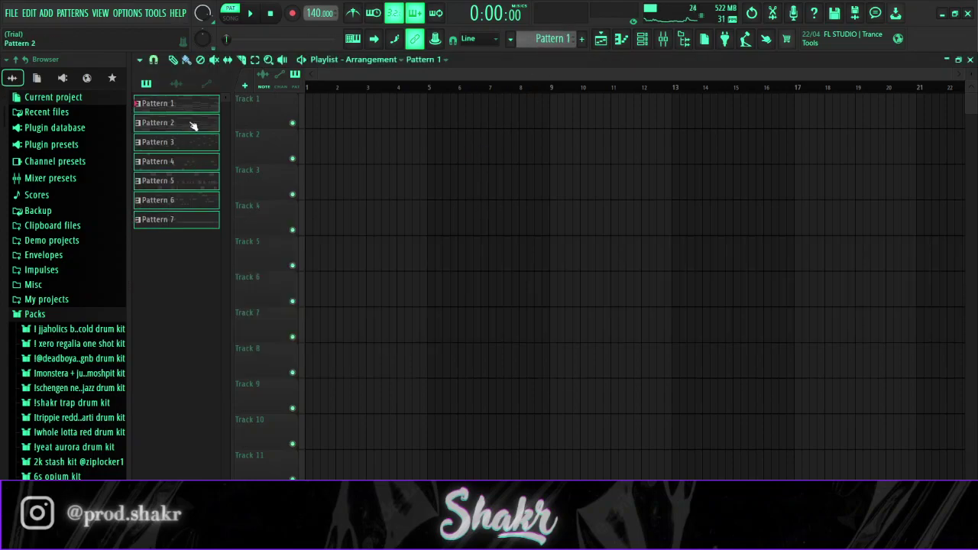
left_click(321, 107)
key("ctrl+b")
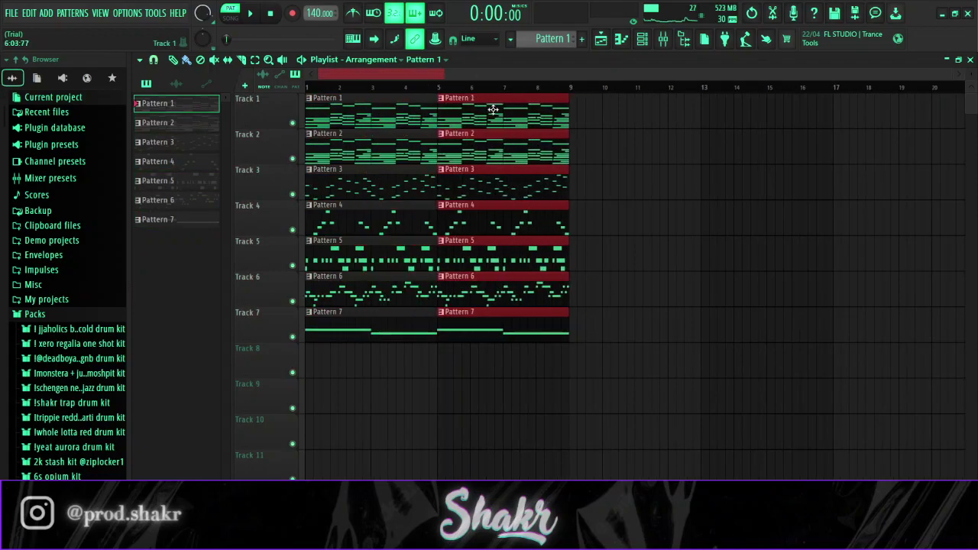
scroll(459, 95, "down", 1)
left_click_drag(485, 377, 353, 84)
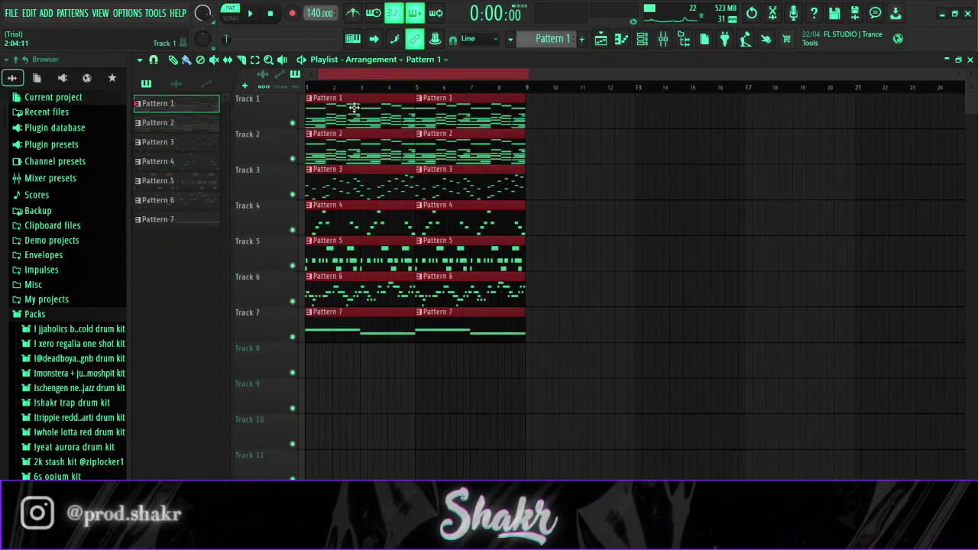
key("ctrl+b")
key("ctrl+b")
Step: Remove Patterns 2 to 7 from bars 1 to 8 and Pattern 7 from bars 9 to 16
left_click_drag(466, 376, 344, 157)
key("Delete")
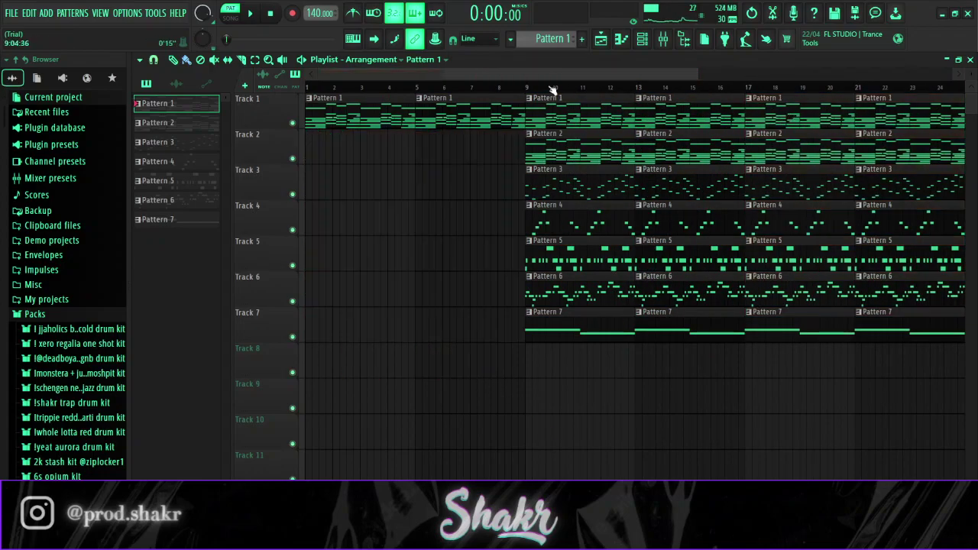
scroll(553, 91, "down", 3)
right_click(489, 327)
right_click(515, 328)
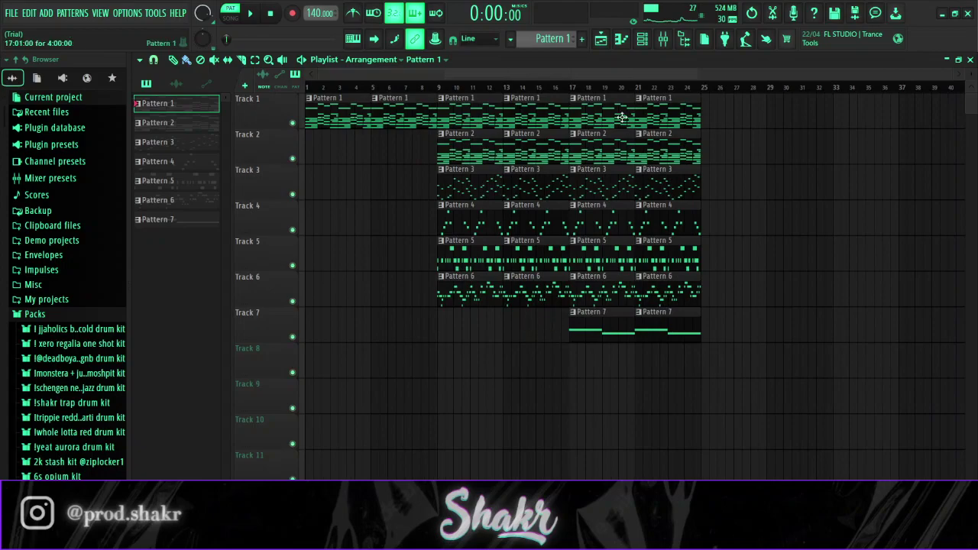
Step: Duplicate the full section at bars 17 to 24 until the arrangement extends through bar 48
left_click_drag(694, 339, 600, 113)
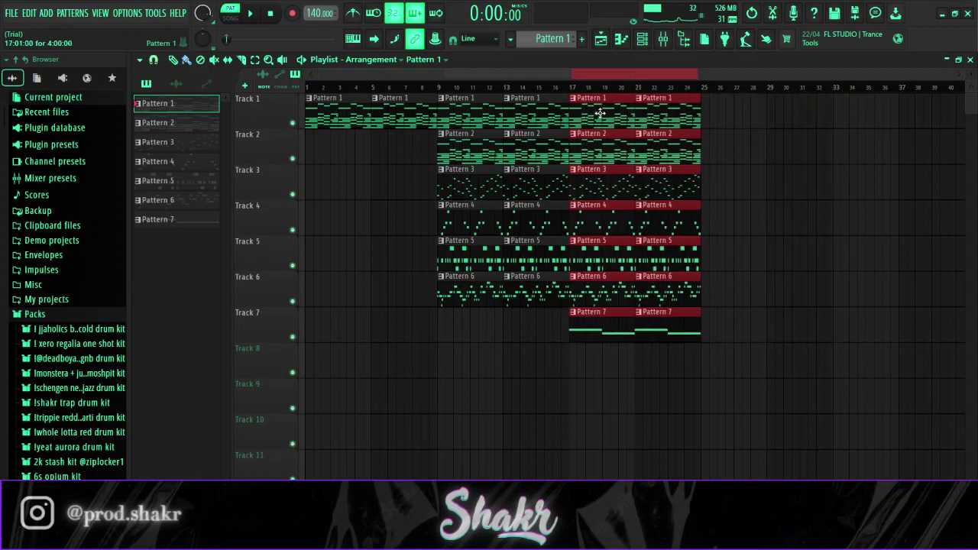
key("ctrl+b")
scroll(723, 90, "down", 1)
left_click_drag(755, 375, 550, 87)
key("ctrl+b")
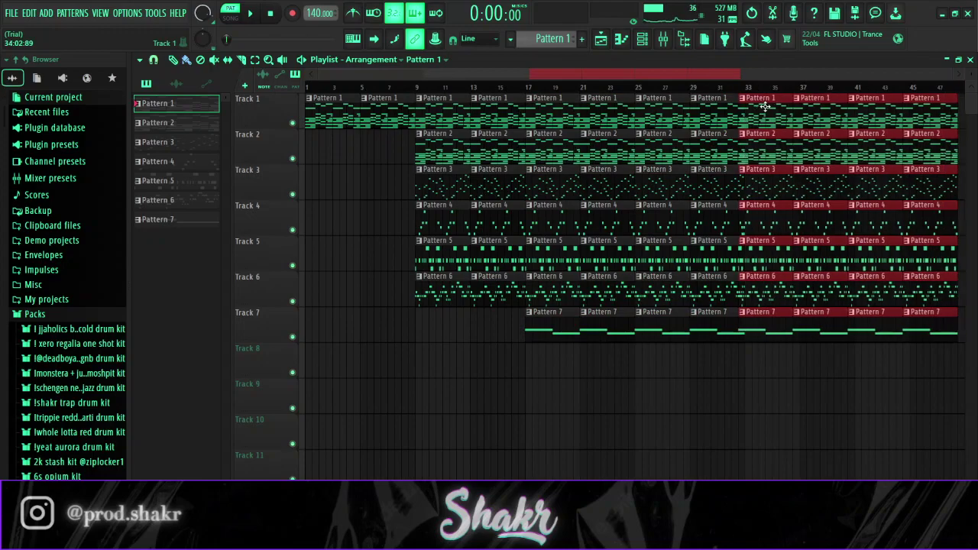
Step: Remove the Pattern 7 clips from bars 33 to 48 and clear the selection
scroll(775, 91, "down", 2)
right_click(658, 329)
right_click(697, 329)
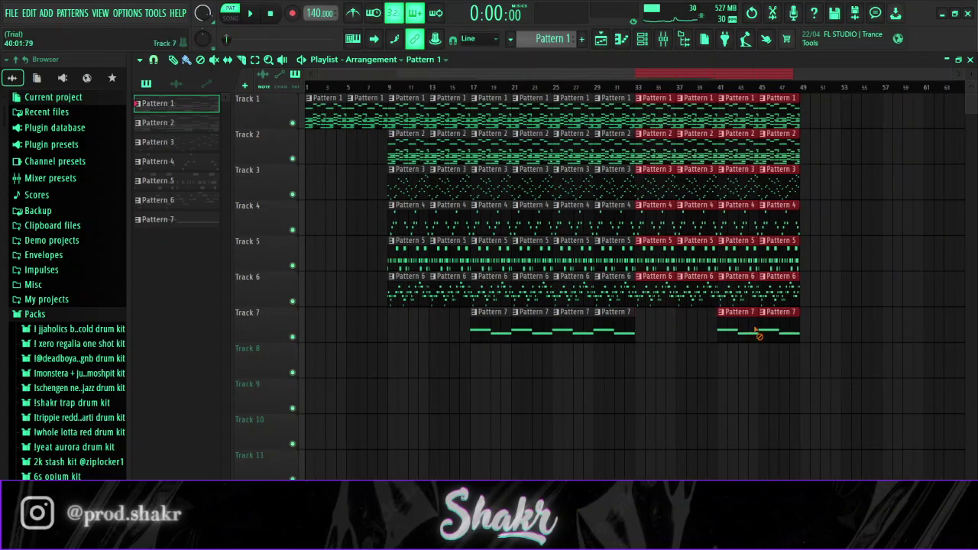
right_click(726, 329)
right_click(778, 329)
left_click(811, 328, "ctrl")
Step: Remove the Pattern 5 clips from bars 33 to 40 and the Pattern 6 clips from bars 41 to 48
right_click(649, 253)
right_click(692, 258)
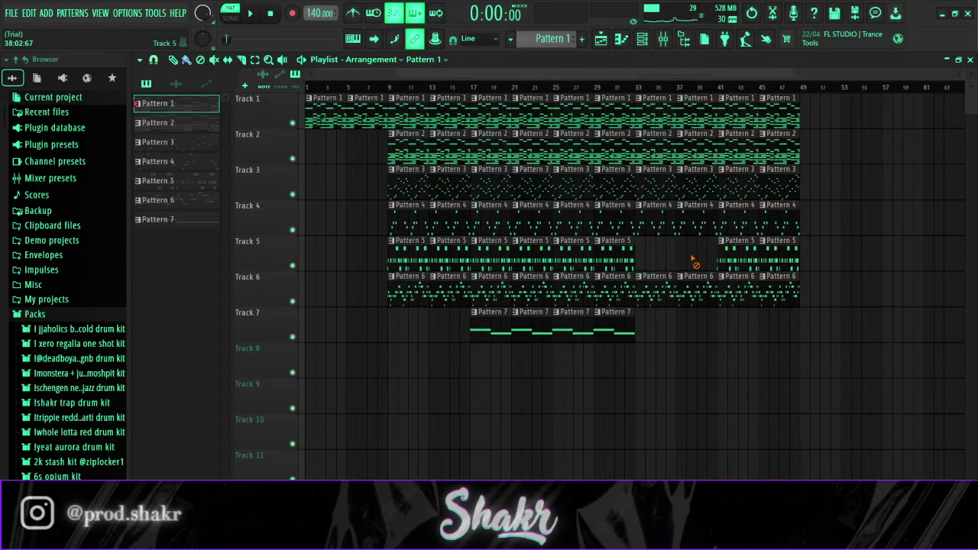
right_click(744, 298)
right_click(780, 294)
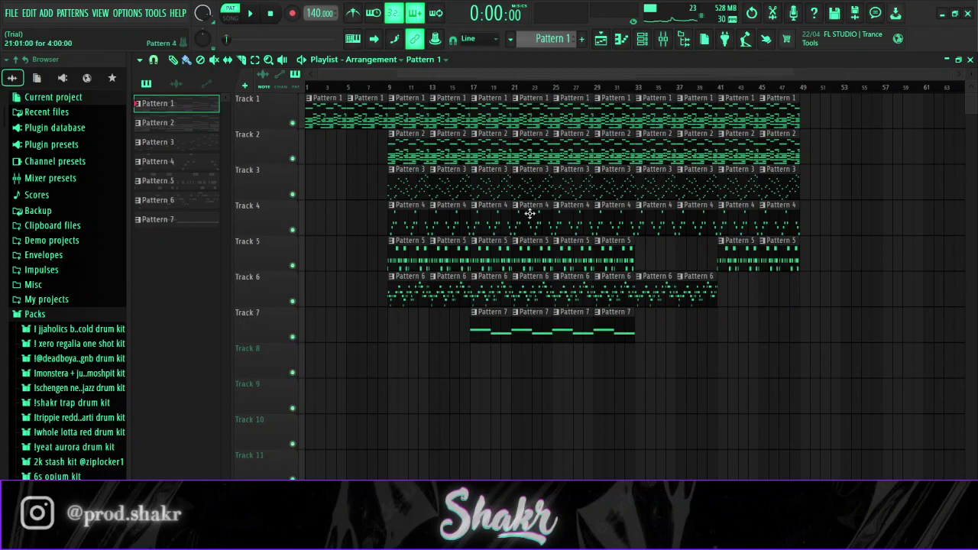
Step: Remove the Pattern 3 clips from bars 33 to 48, keeping all Pattern 4 clips
right_click(663, 188)
right_click(699, 188)
right_click(739, 188)
right_click(780, 188)
right_click(780, 215)
key("ctrl+z")
right_click(664, 182)
right_click(699, 183)
right_click(740, 185)
right_click(779, 186)
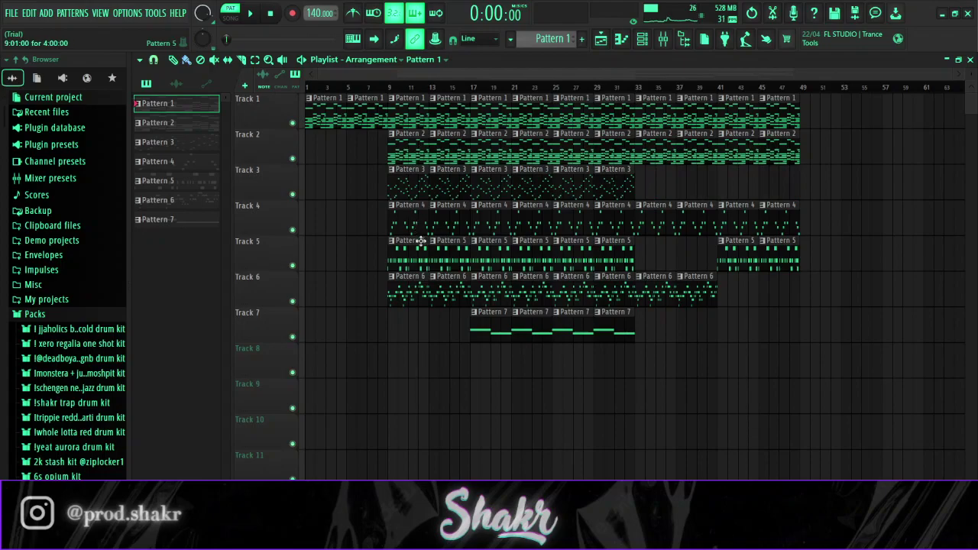
Step: Remove the Pattern 5 and Pattern 6 clips from bars 9 to 16
right_click(450, 253)
right_click(449, 288)
right_click(409, 289)
right_click(420, 253)
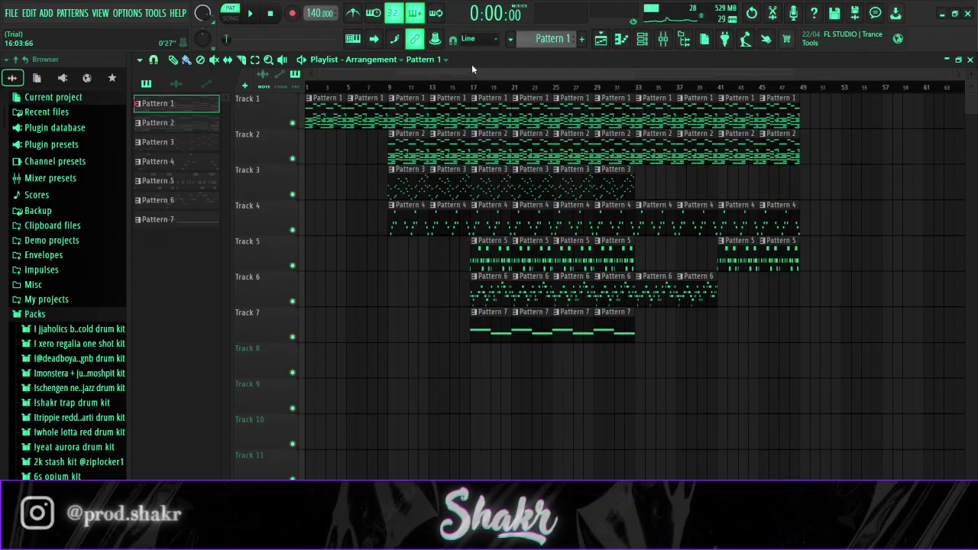
Step: Copy the full section from bars 17 to 32 into bars 49 to 64 and extend Pattern 1 alone through bar 72
left_click_drag(616, 339, 847, 110)
scroll(822, 87, "down", 2)
left_click(921, 213, "ctrl")
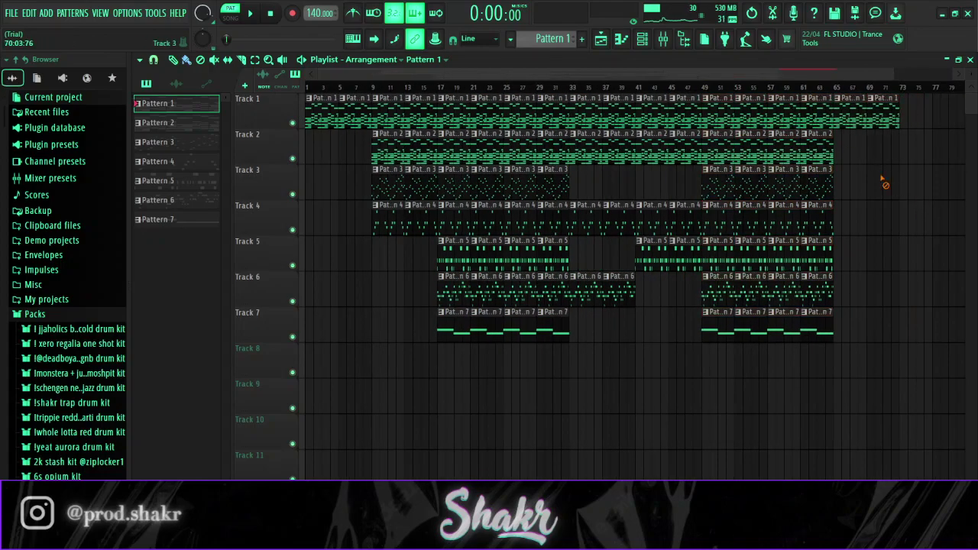
Step: Switch playback to song mode and listen to the arrangement from bar 9, checking the channel rack, then stop
key("l")
key("space")
left_click(372, 89)
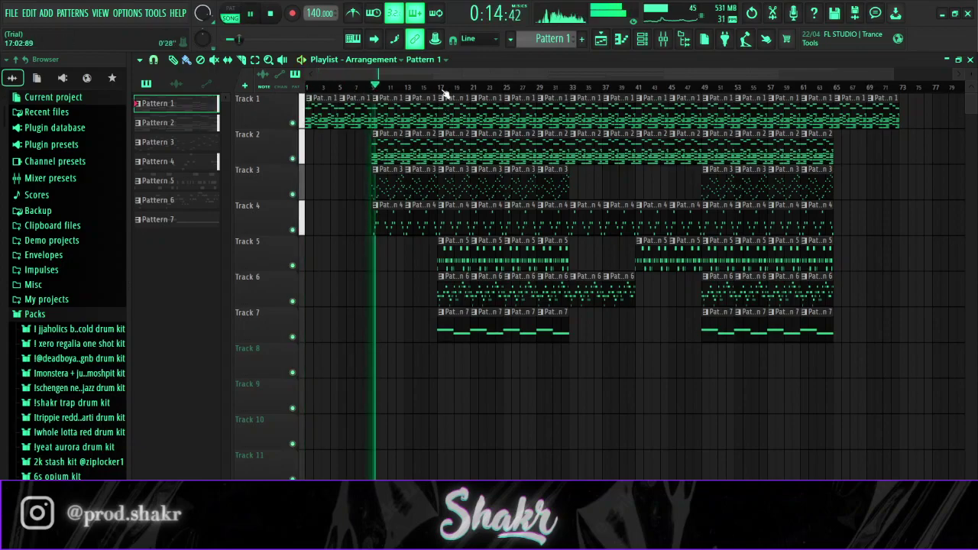
left_click(642, 39)
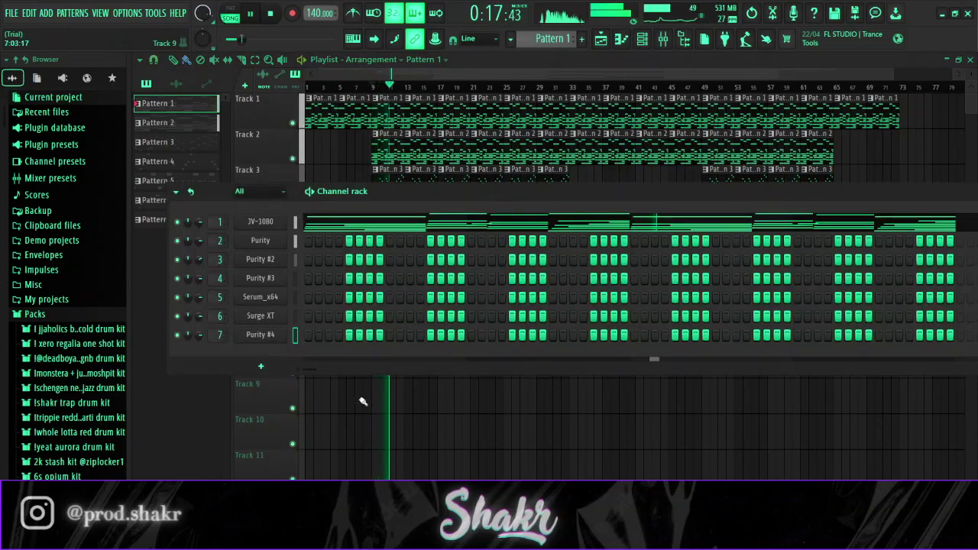
key("F6")
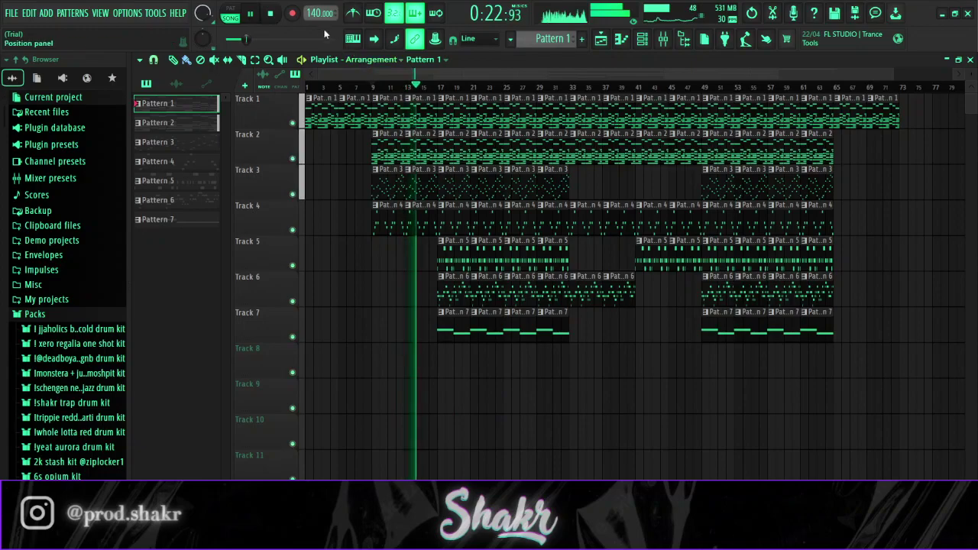
key("space")
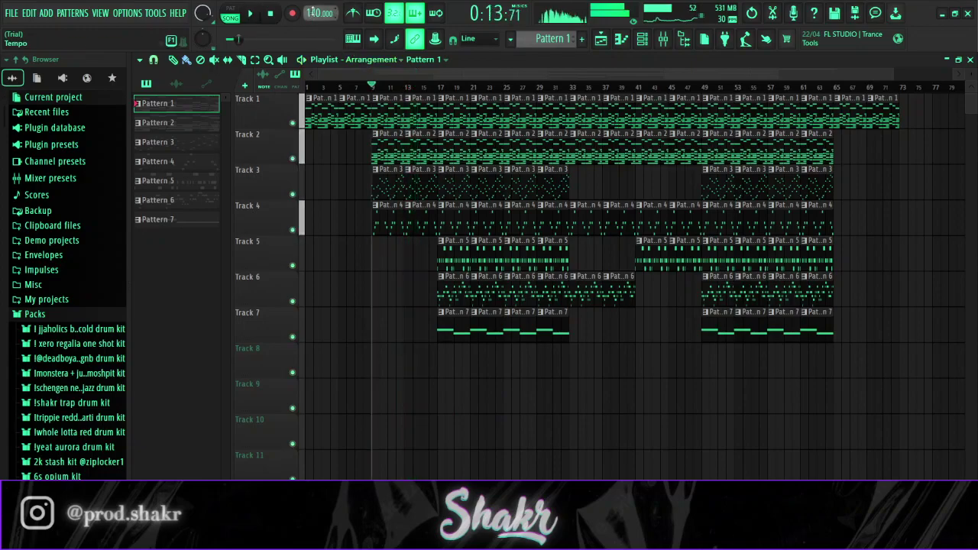
Step: Set the project tempo to 141 BPM while the arrangement plays, and return the song position to bar 1
key("space")
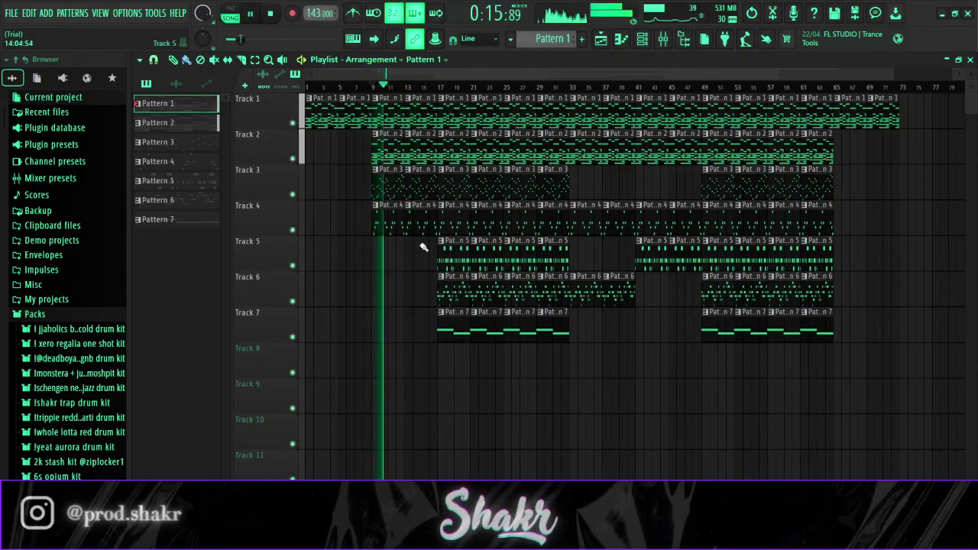
scroll(322, 13, "down", 2)
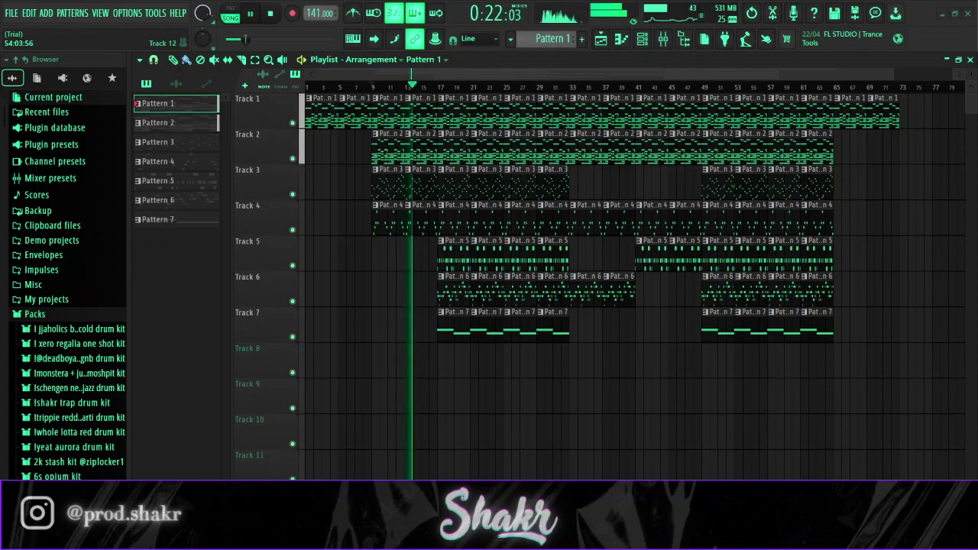
key("space")
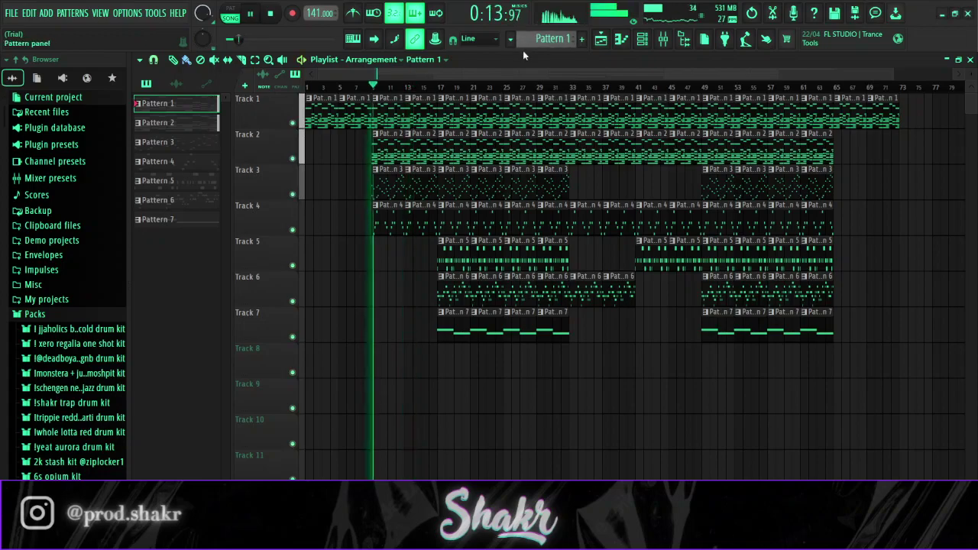
left_click_drag(431, 87, 307, 88)
Step: Create Pattern 8, audition hats in the deadboya drum kit's Hi-Hats folder, and add the Best Hat sample to the channel rack
left_click(642, 38)
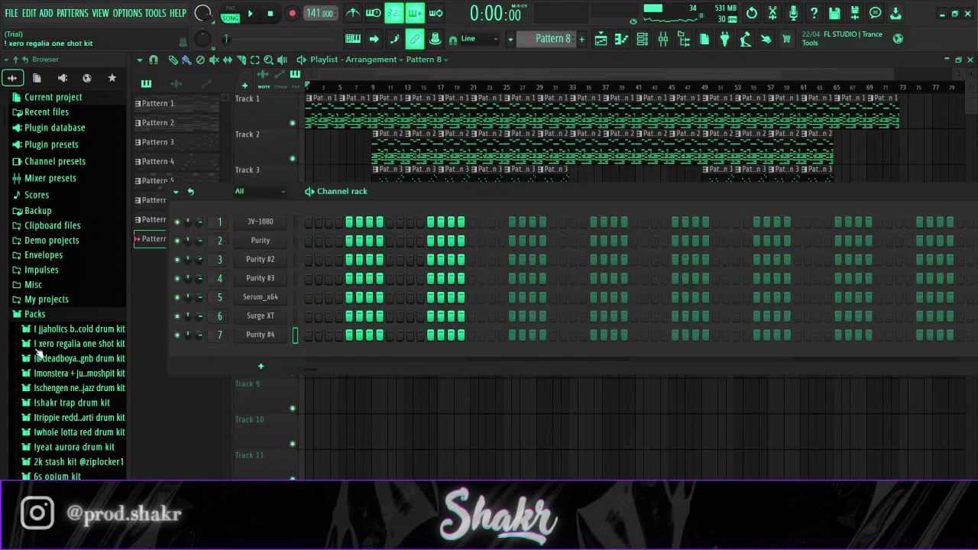
left_click(90, 356)
left_click(79, 340)
left_click(87, 353)
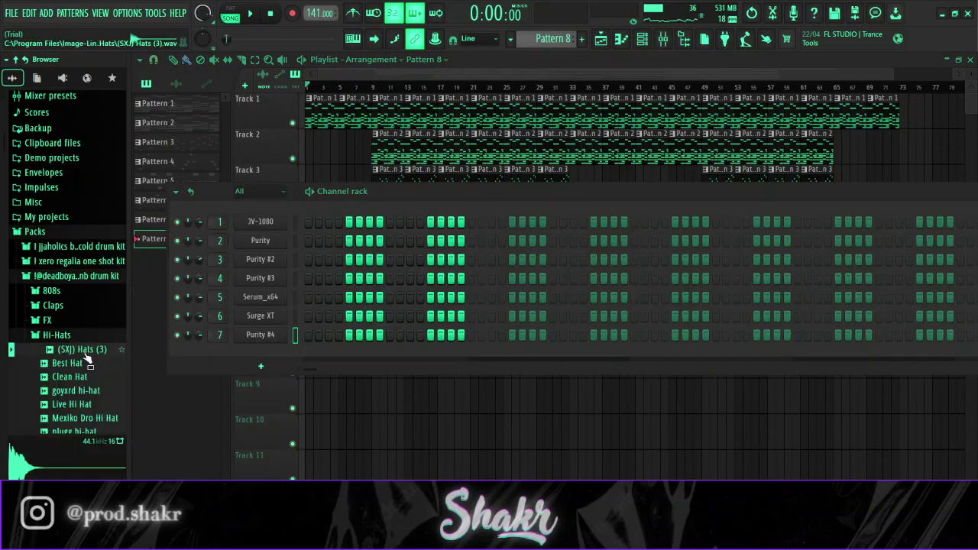
left_click(93, 378)
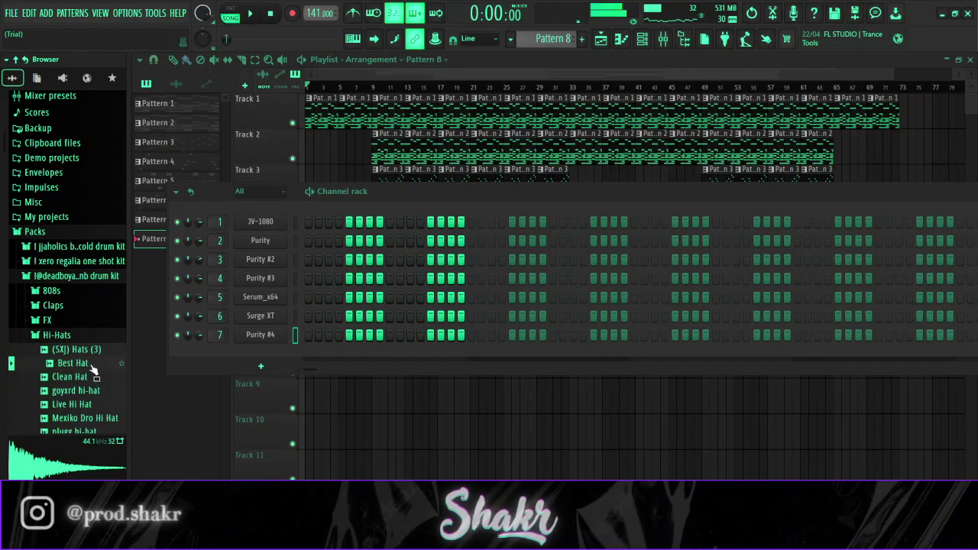
scroll(92, 369, "down", 2)
left_click(106, 338)
left_click_drag(92, 283, 280, 361)
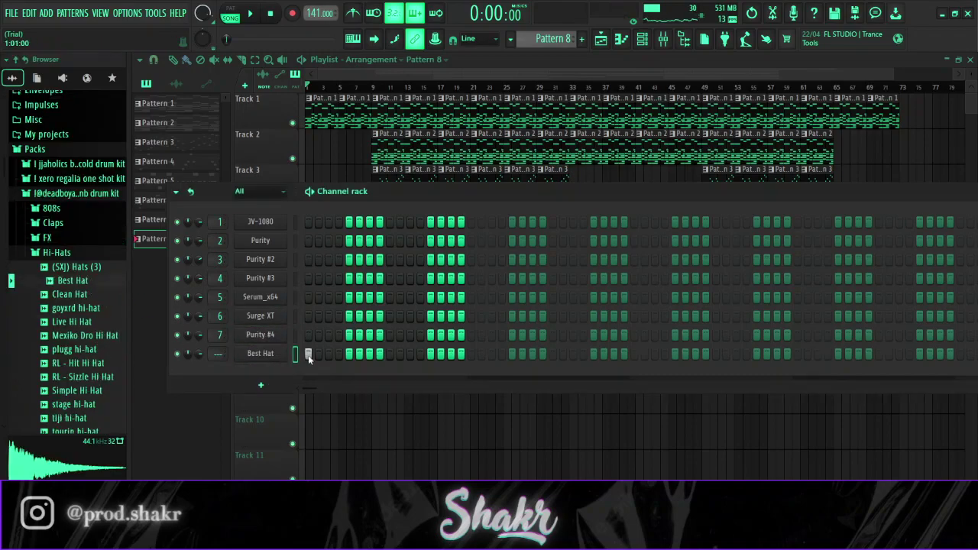
Step: Place Best Hat hits on steps 1, 7 and 9 of Pattern 8 and open the channel's piano roll
left_click(349, 355)
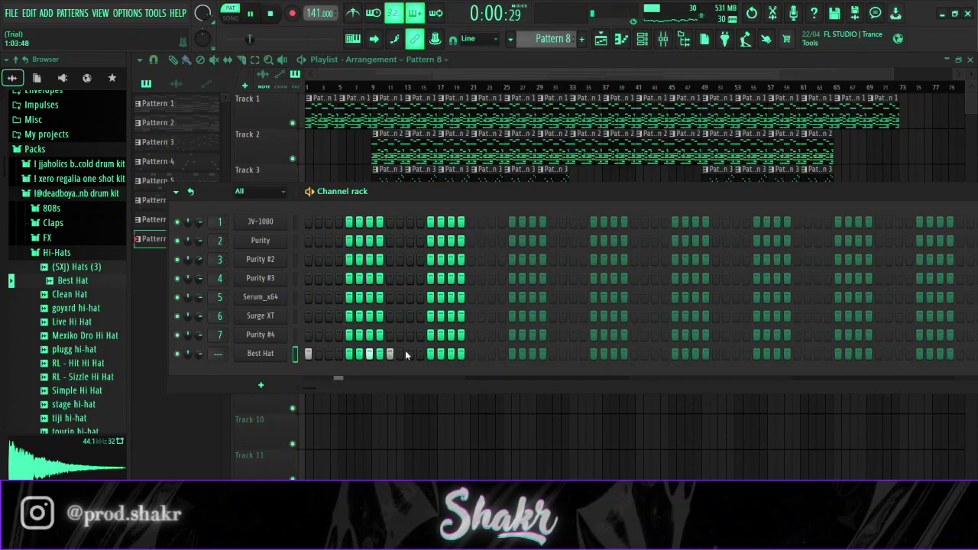
left_click(621, 39)
key("space")
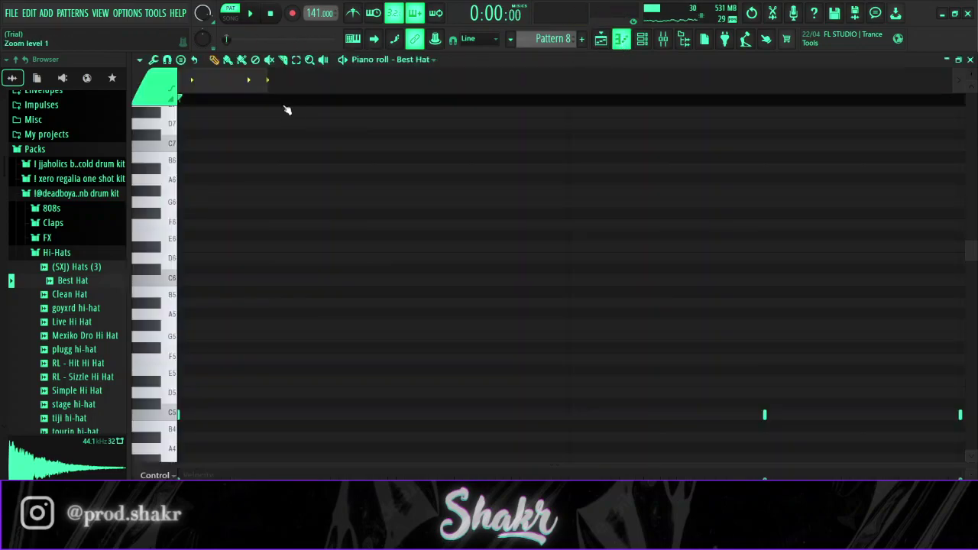
Step: Build a rapid C5 hat roll on beat 3 of bar 1 and add a short hit on beat 4
left_click(416, 415)
right_click(413, 415)
left_click(417, 415)
key("space")
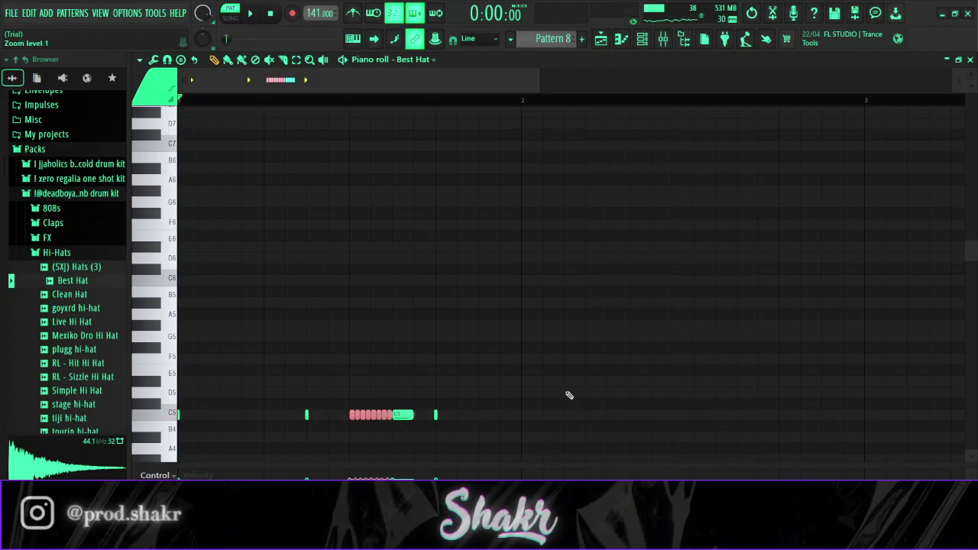
Step: Shape the velocities of the hat roll's chopped notes, checking them in playback
key("space")
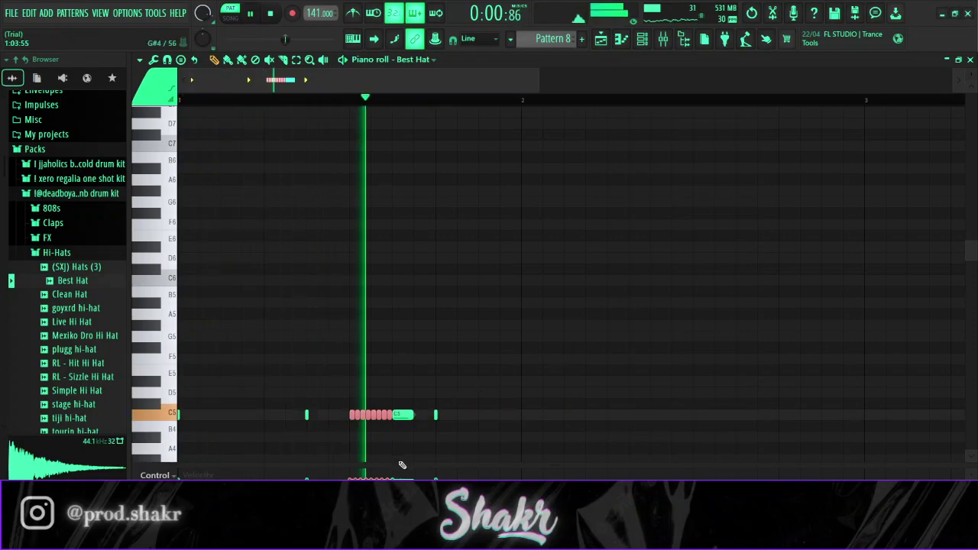
key("space")
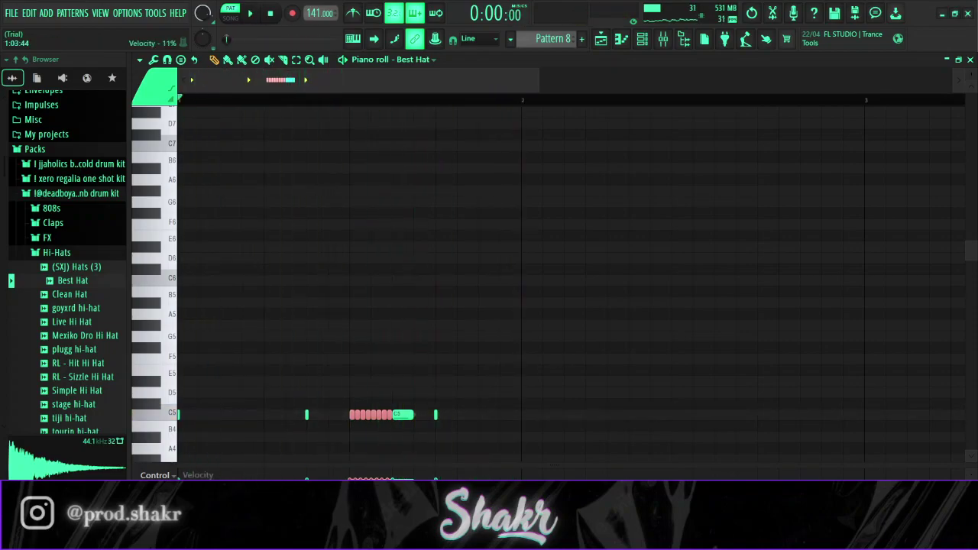
key("space")
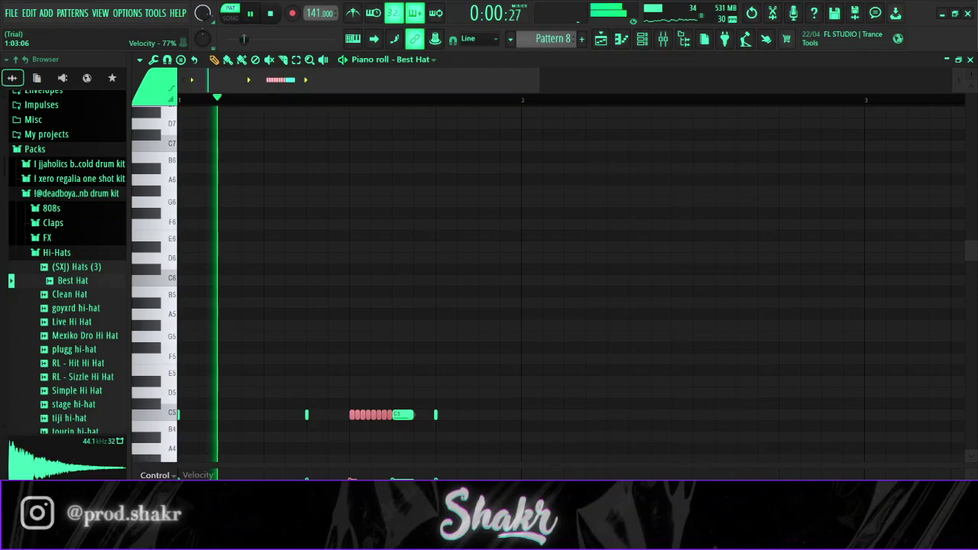
Step: Add short hat notes at step 15 of bar 1 and steps 3 and 5 of bar 2, lowering the last one to B4
scroll(366, 110, "down", 1)
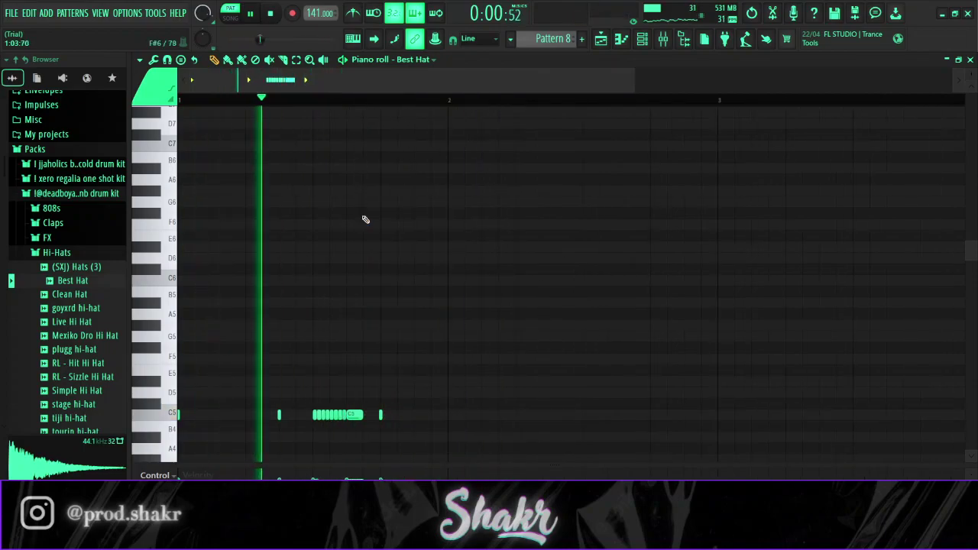
left_click(419, 414)
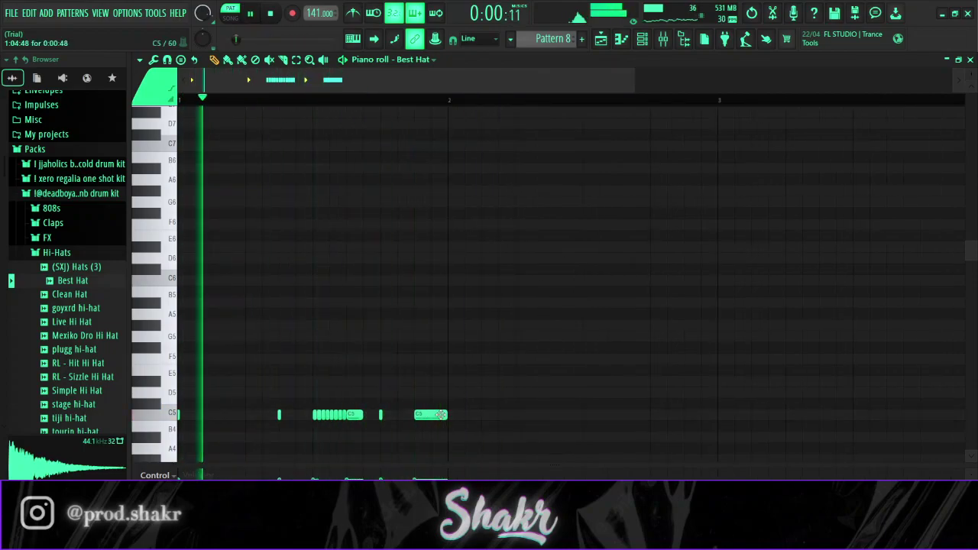
key("space")
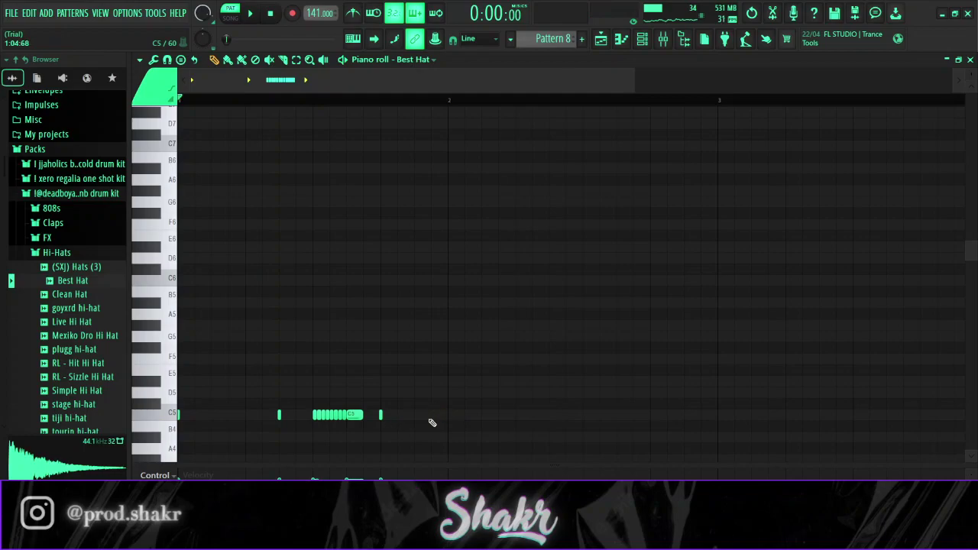
left_click(481, 415)
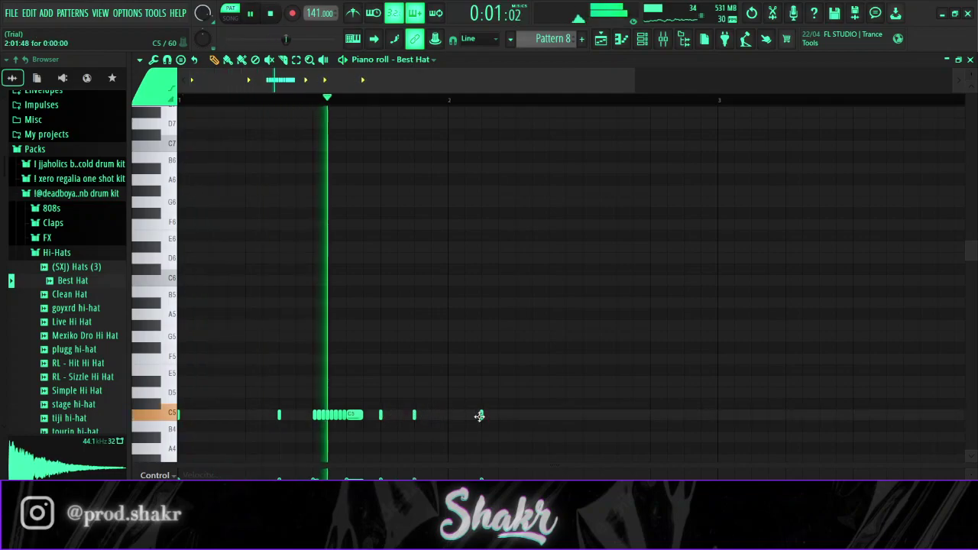
left_click(515, 415)
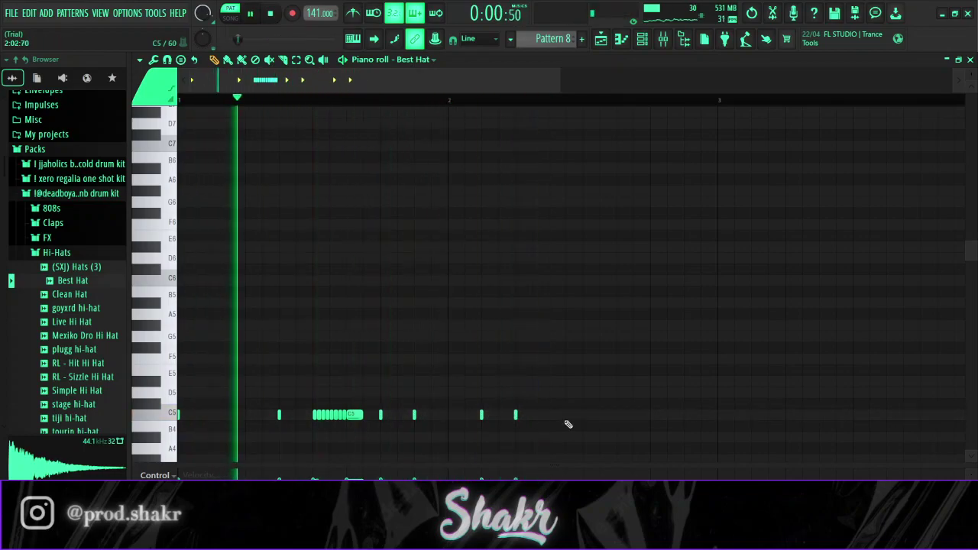
left_click_drag(515, 414, 515, 425)
Step: Add C5 hat notes at steps 7, 11, 12, 13 and 15 of bar 2, then stop playback
scroll(550, 383, "down", 1)
left_click(584, 381)
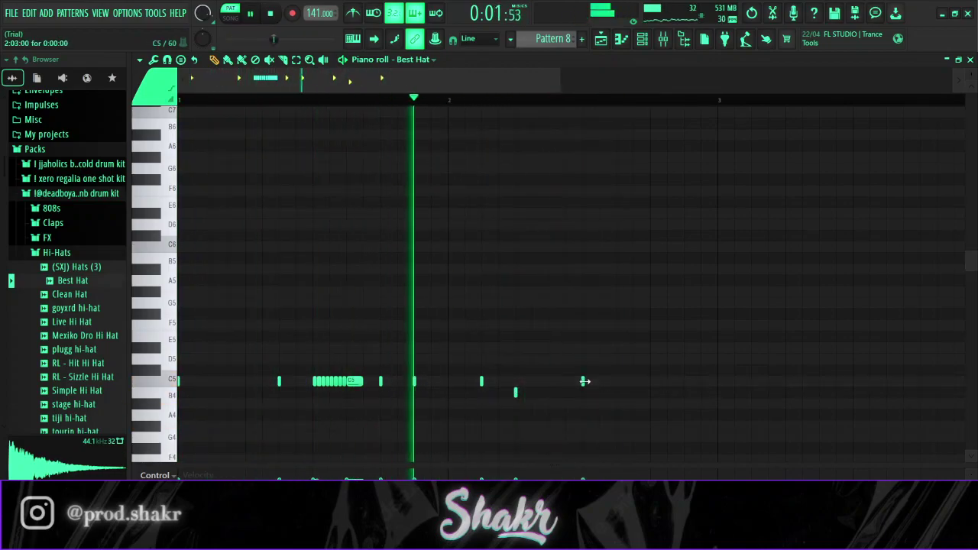
left_click_drag(583, 382, 562, 384)
left_click(617, 381)
left_click(633, 382)
left_click(651, 381)
left_click(684, 382)
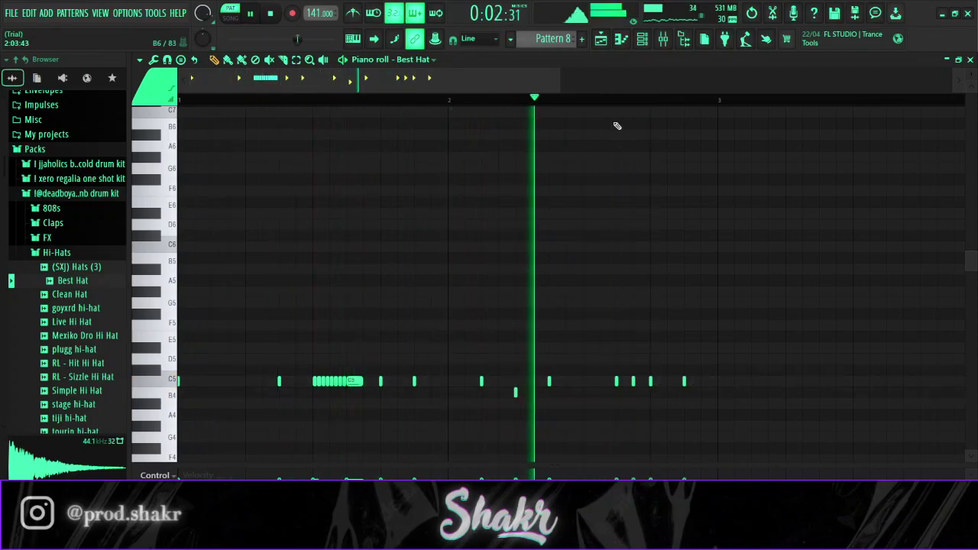
key("space")
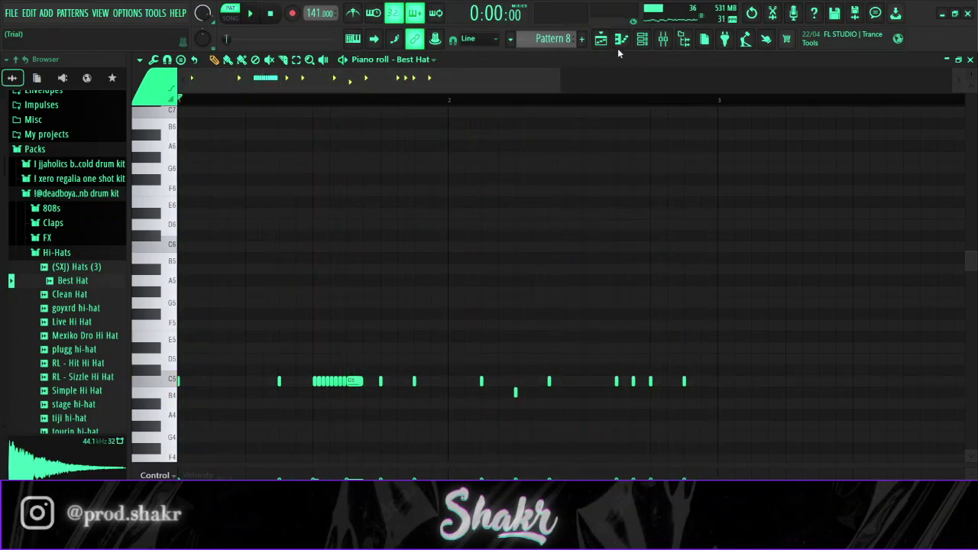
Step: Duplicate the hats into bars 3 and 4 without bar 2's last note, and finish bar 4 with B4 and A4 hits
scroll(635, 102, "down", 2)
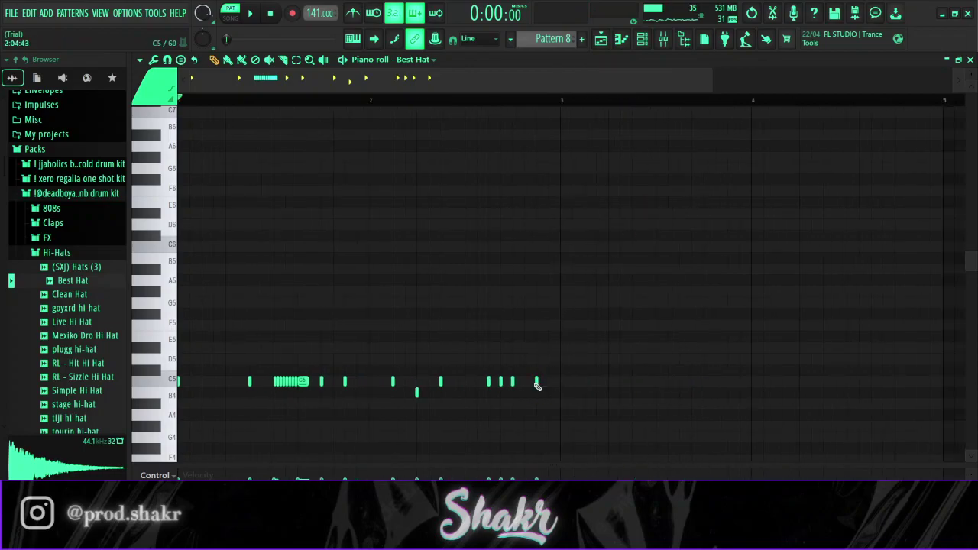
key("ctrl+a")
key("ctrl+b")
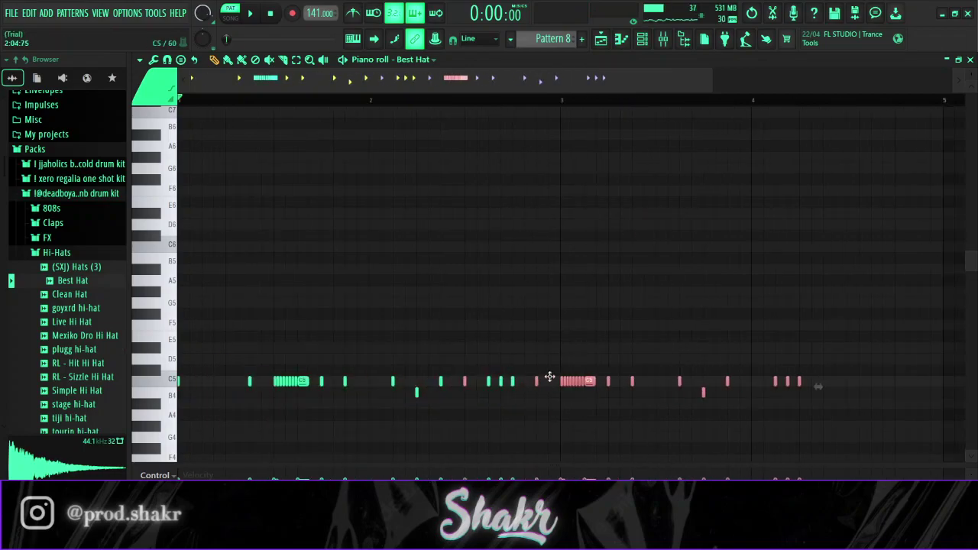
left_click(920, 393)
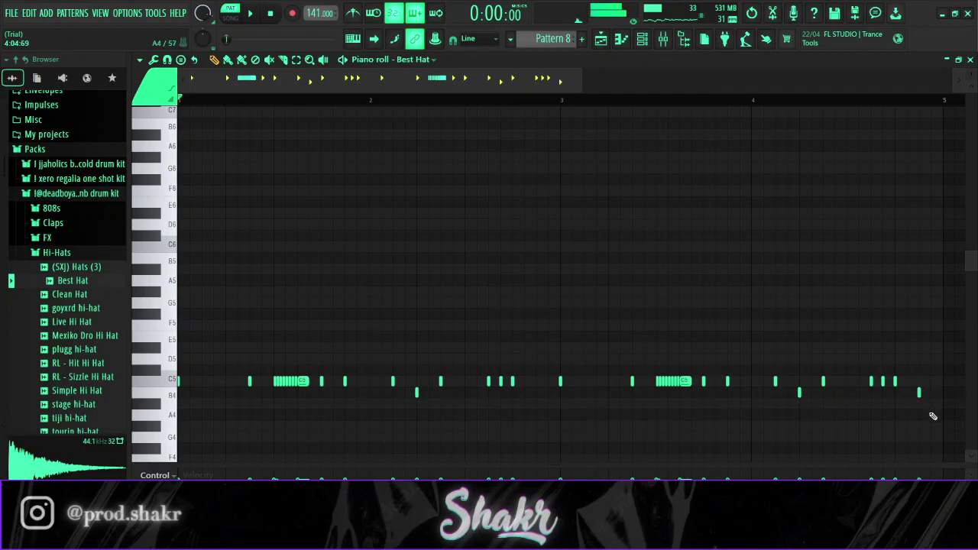
left_click(931, 415)
key("space")
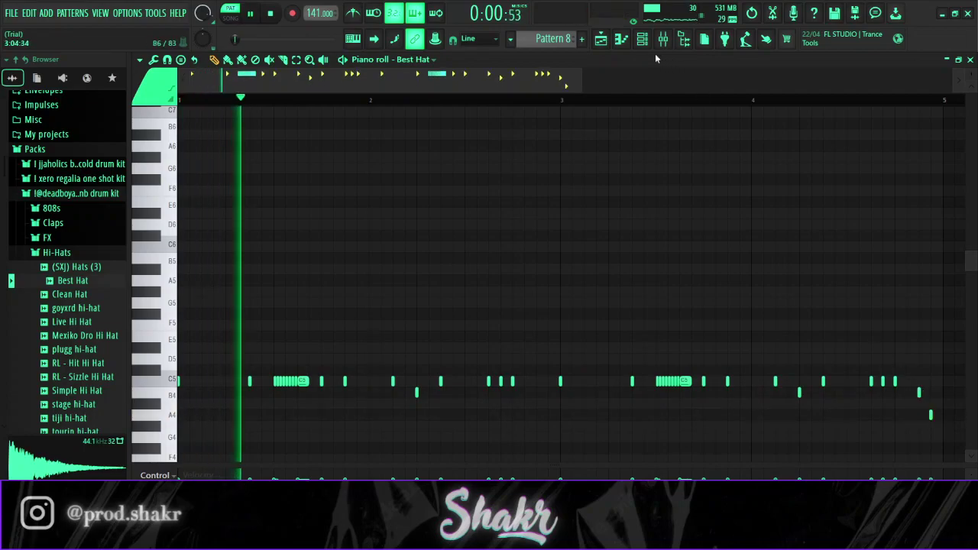
scroll(636, 100, "down", 2)
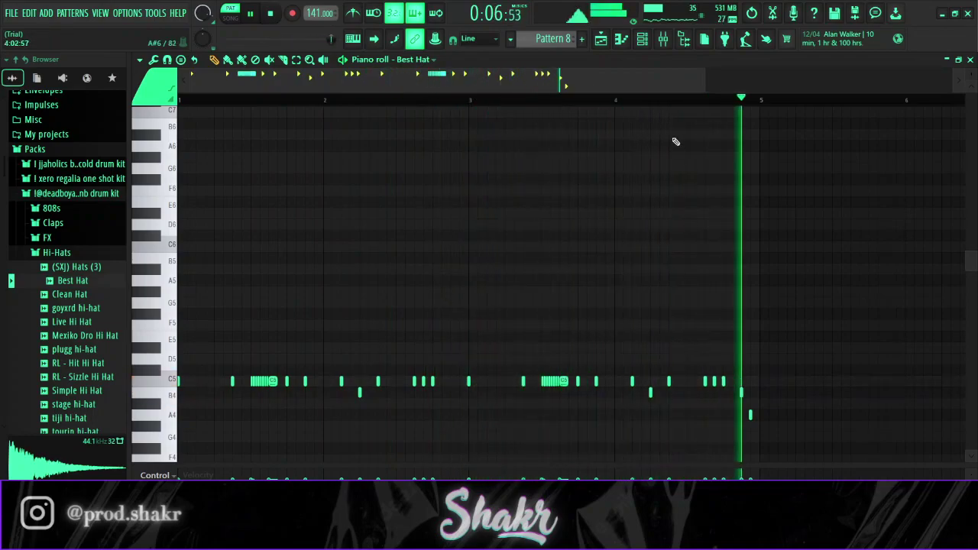
Step: Audition samples in the deadboya kit's Claps folder and add the Smash + JBAND$ KLAP sample to the channel rack
left_click(56, 252)
key("space")
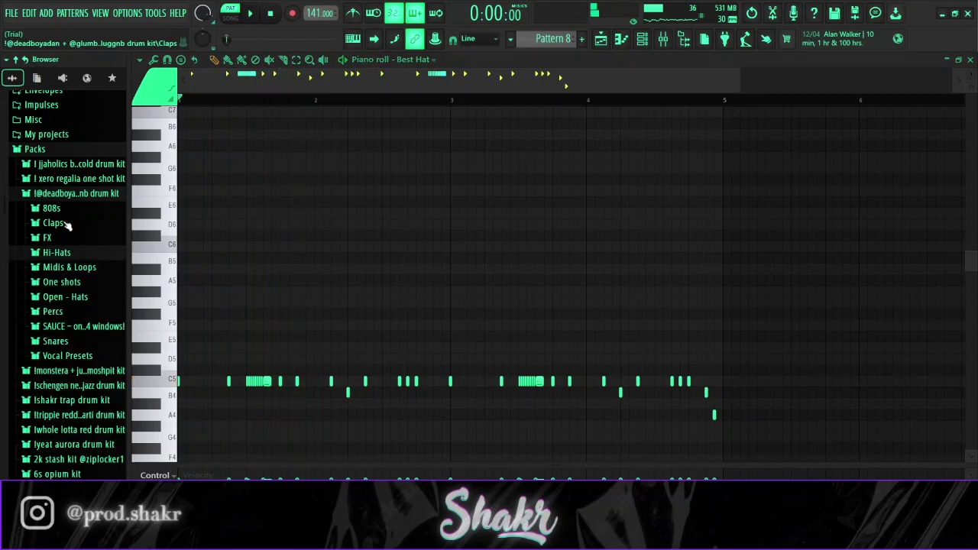
left_click(52, 222)
left_click(90, 348)
left_click(92, 334)
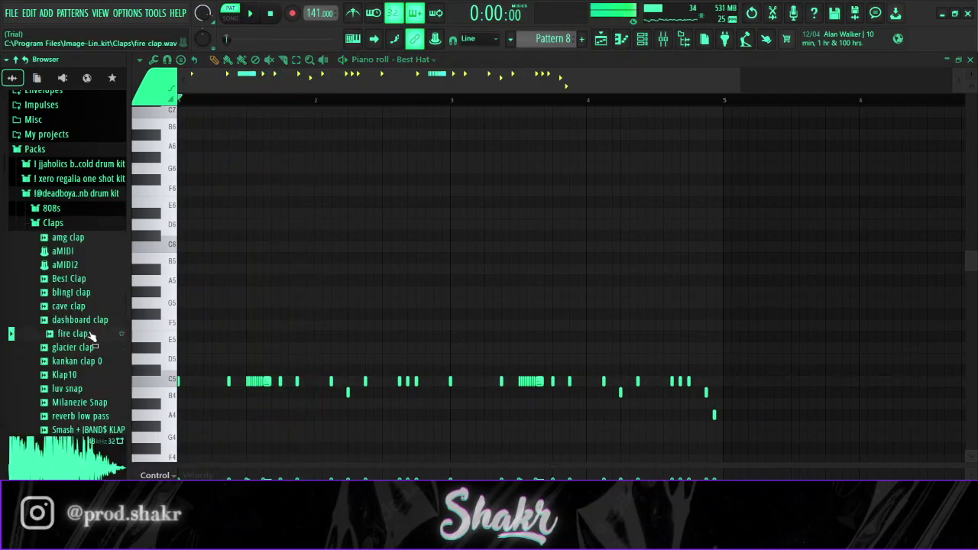
left_click(642, 40)
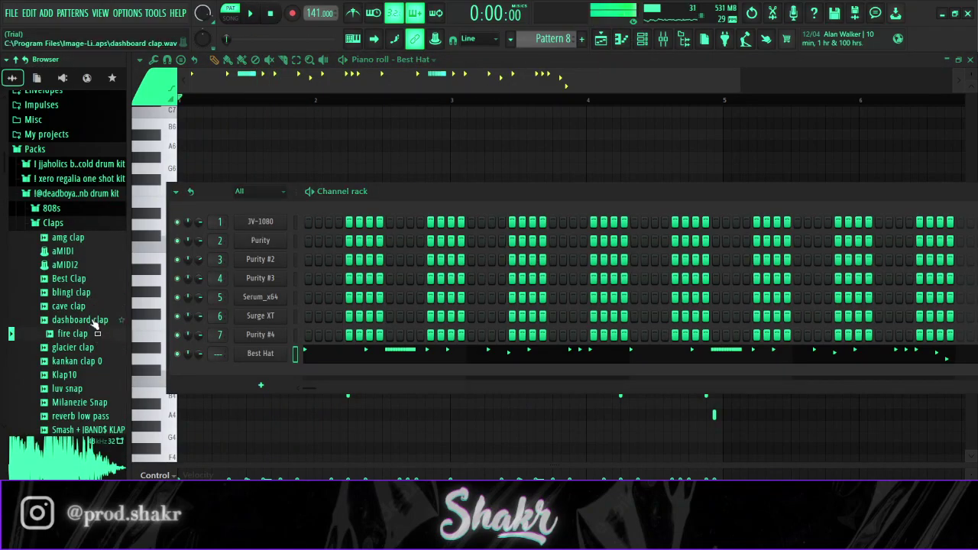
scroll(93, 329, "down", 4)
left_click(95, 292)
left_click(98, 306)
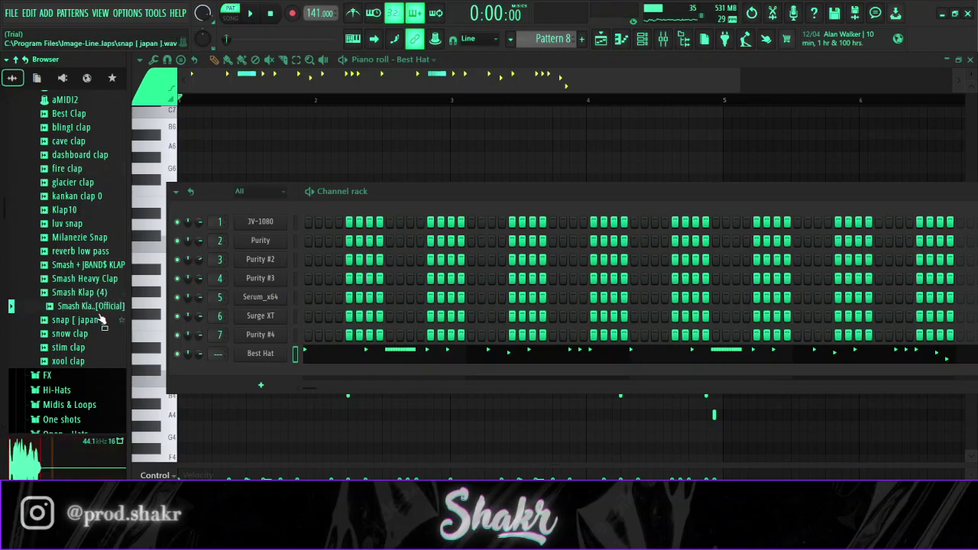
left_click(102, 279)
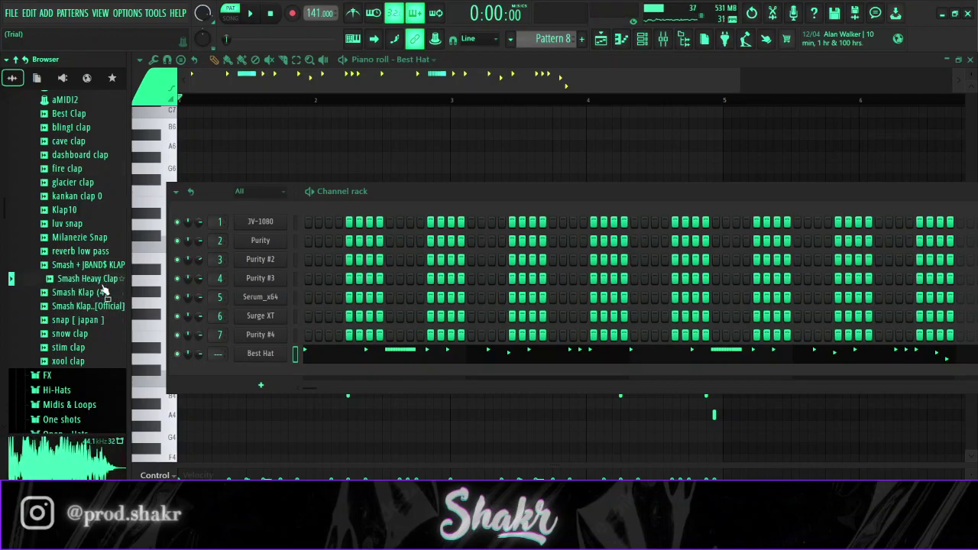
left_click_drag(99, 265, 105, 270)
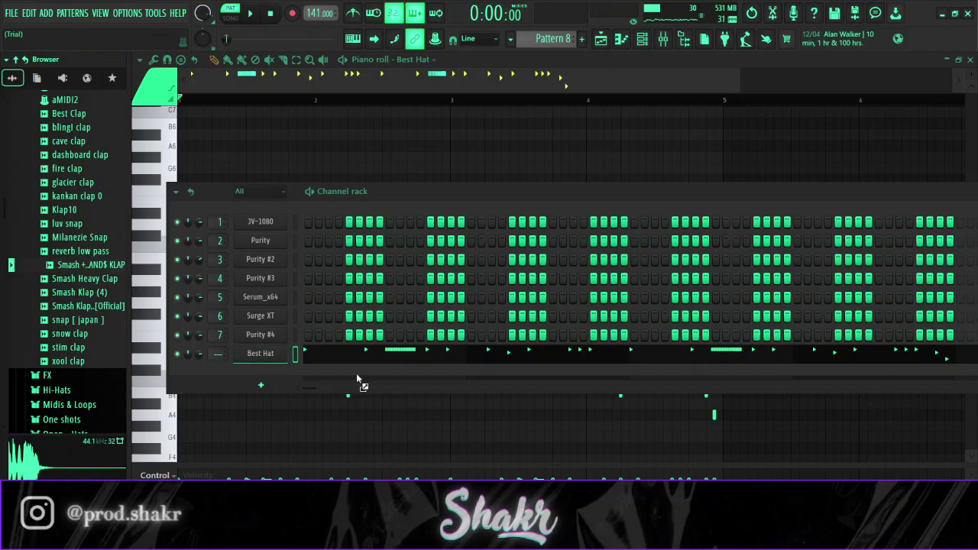
left_click_drag(357, 378, 386, 378)
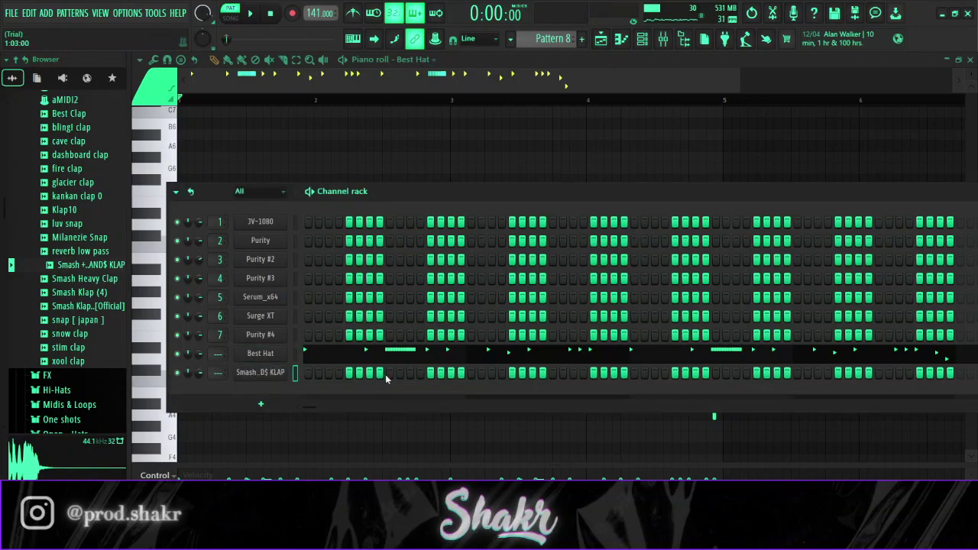
Step: Place the clap on steps 9, 25, 41 and 57 of Pattern 8
left_click(552, 372)
left_click(715, 373)
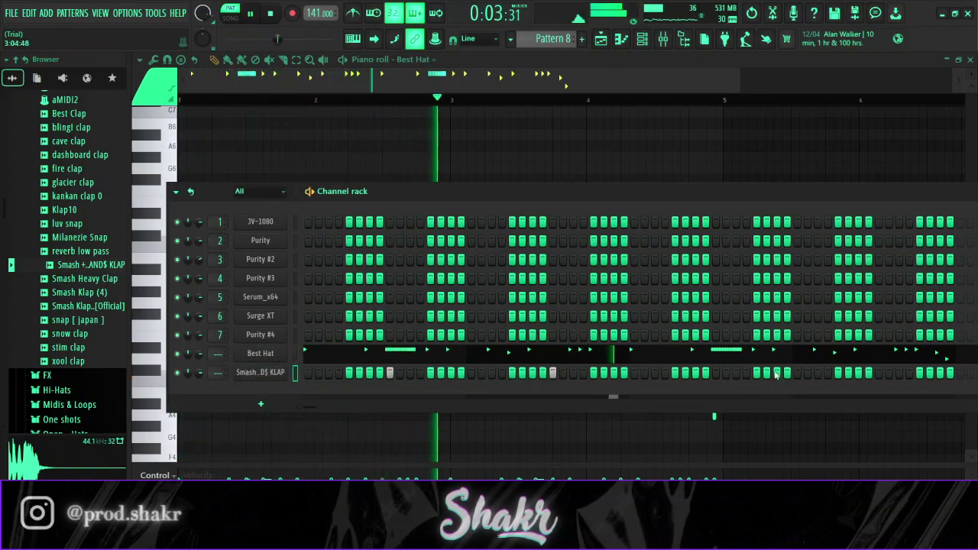
left_click(879, 372)
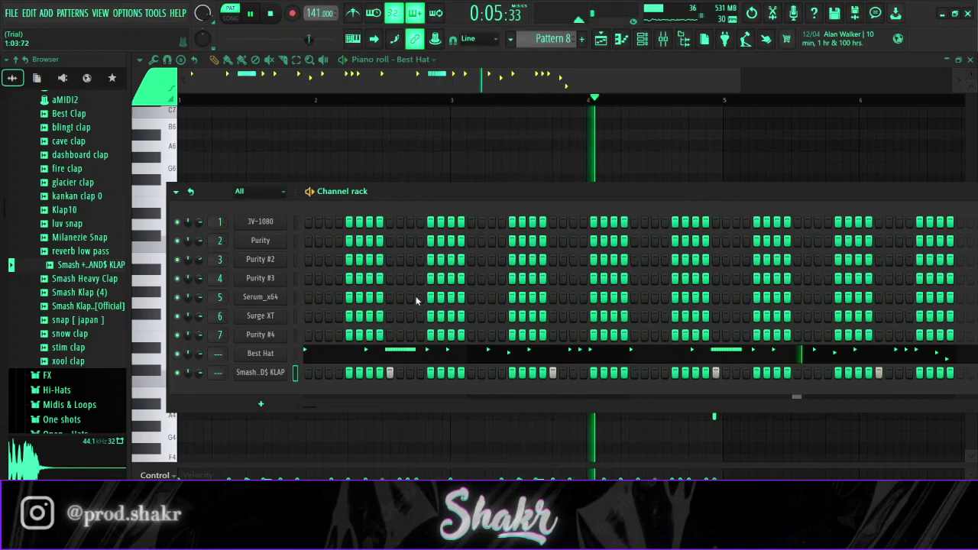
Step: Stop playback and browse the RIMS N PERCS folder of the shakr trap drum kit for percussion samples
scroll(68, 164, "up", 2)
left_click(53, 140)
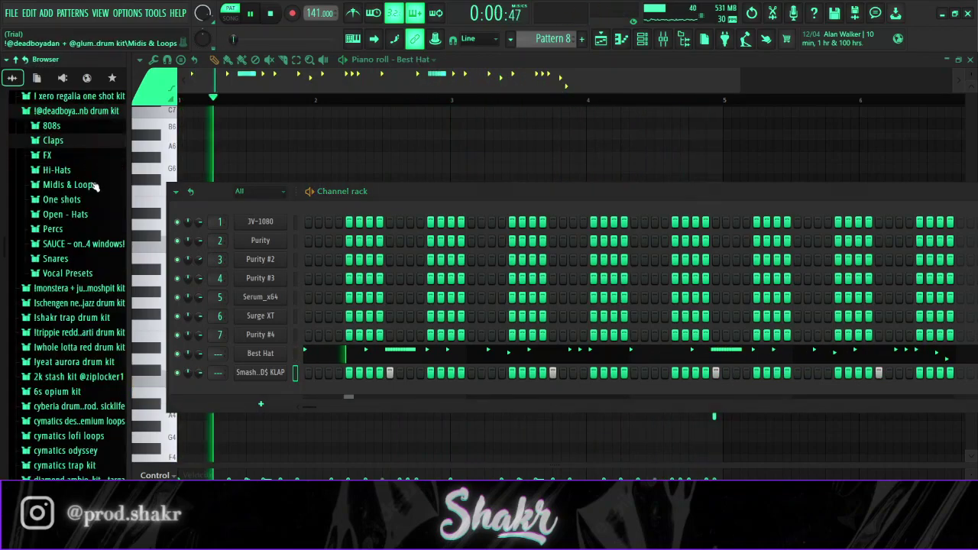
left_click(76, 111)
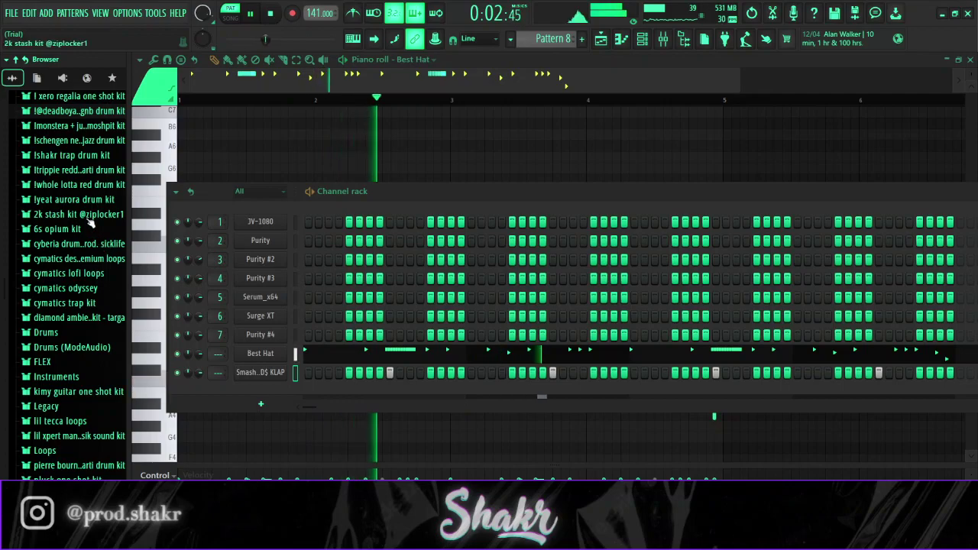
left_click(72, 155)
key("space")
left_click(84, 289)
scroll(87, 325, "down", 4)
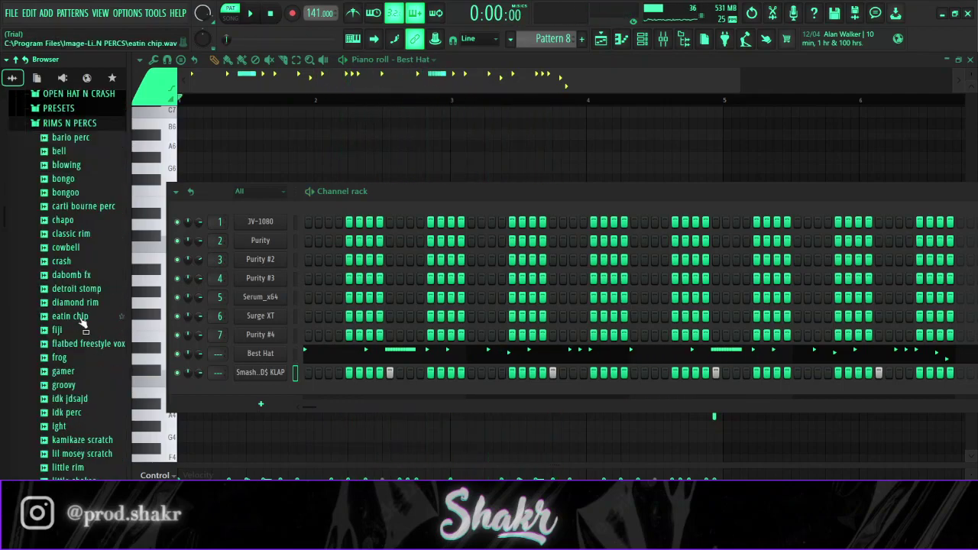
Step: Audition samples in the jjaholics drum kit's percs folder and add dirty chant to the channel rack
scroll(81, 322, "up", 6)
left_click(70, 164)
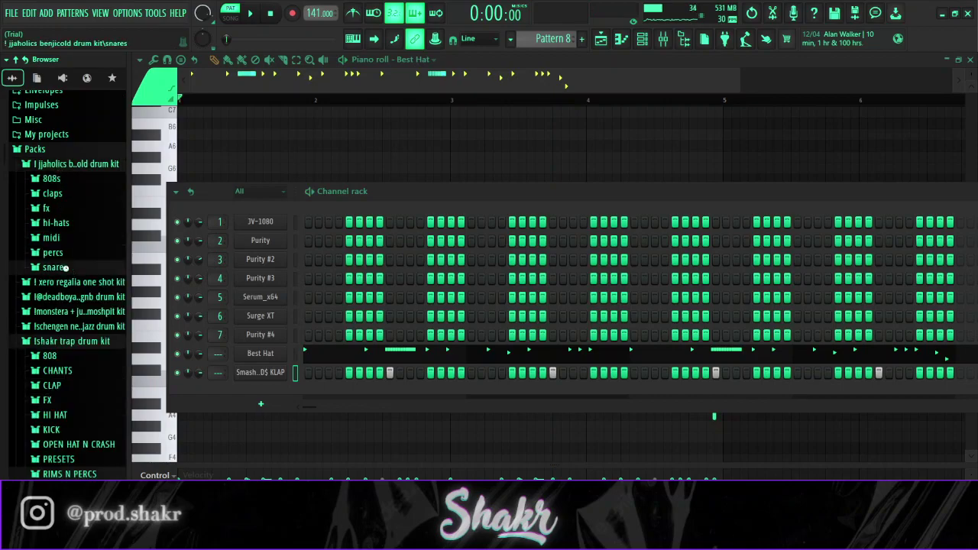
left_click(55, 267)
left_click(52, 252)
left_click(64, 281)
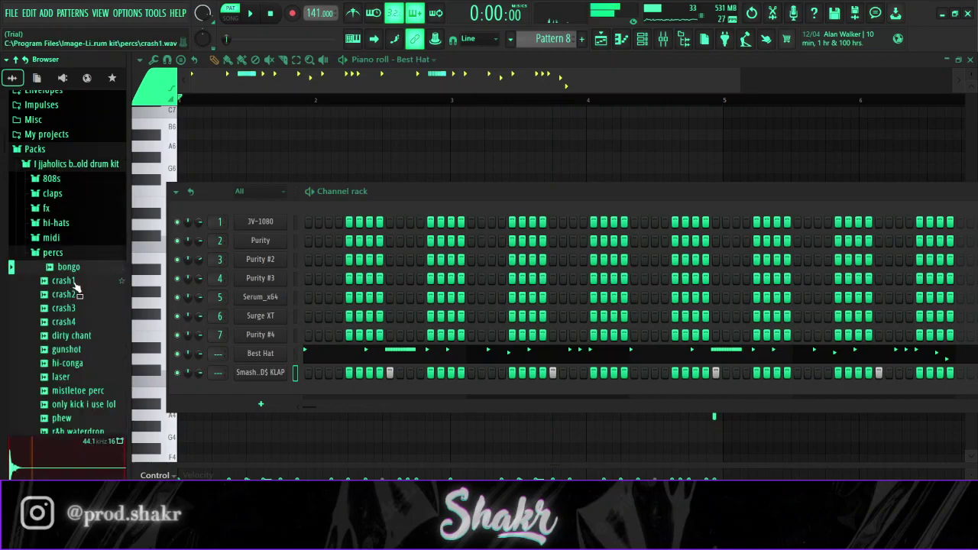
left_click(77, 337)
scroll(91, 265, "down", 2)
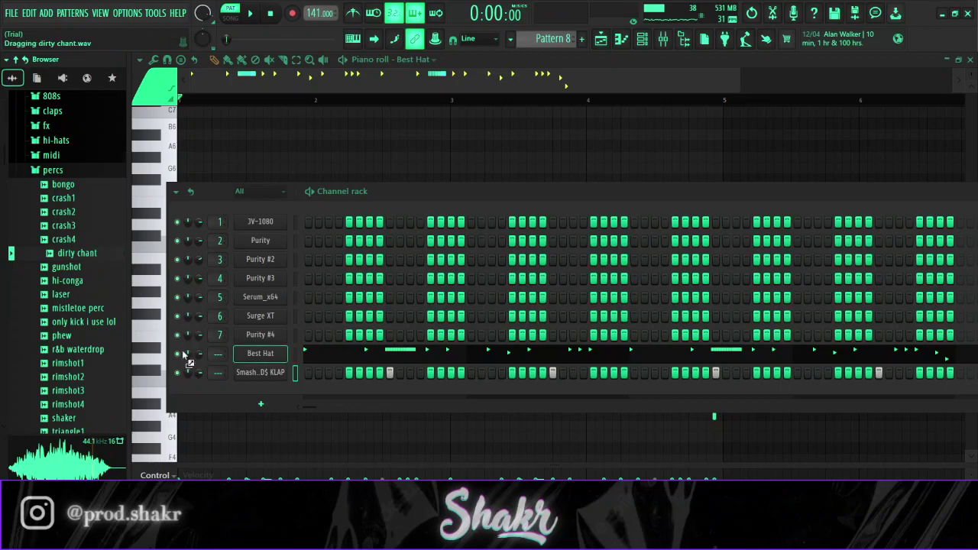
left_click_drag(247, 389, 248, 390)
Step: Audition the rimshot samples in the percs folder and add rimshot2 as a new channel
left_click(98, 365)
left_click(97, 379)
left_click(98, 392)
left_click_drag(90, 388, 246, 414)
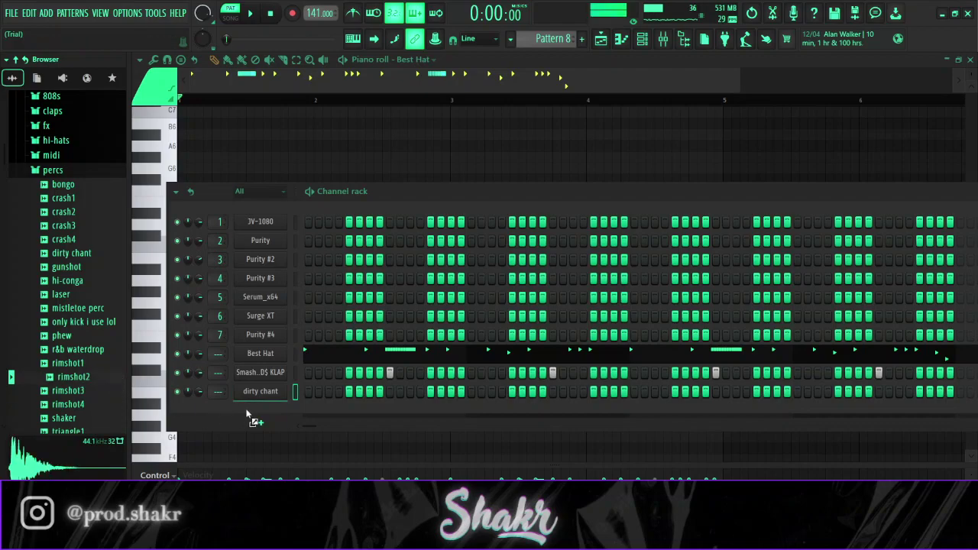
left_click_drag(384, 407, 385, 408)
Step: Place dirty chant on steps 5, 21, 37, 53, 55 and 61 of Pattern 8 during playback
key("space")
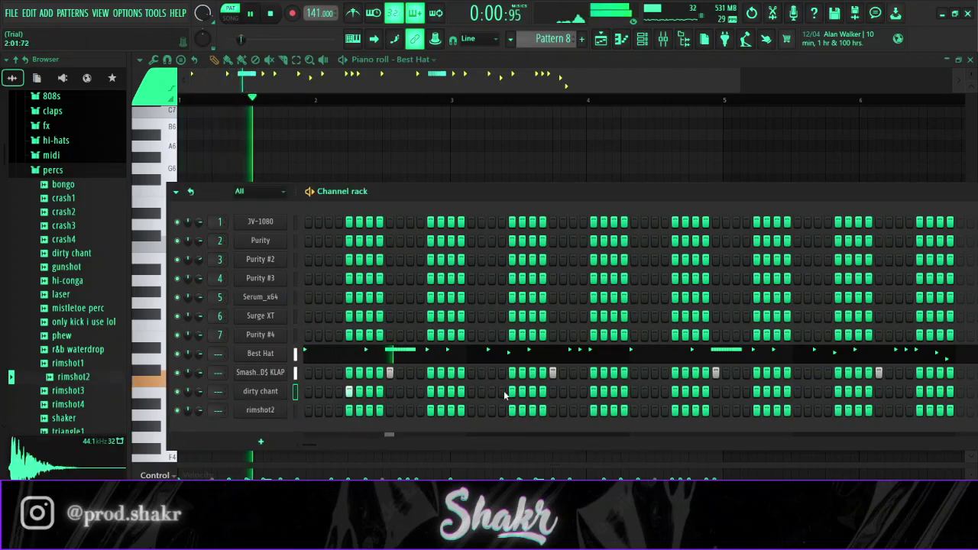
left_click(675, 392)
left_click(838, 392)
left_click(840, 393)
left_click(859, 394)
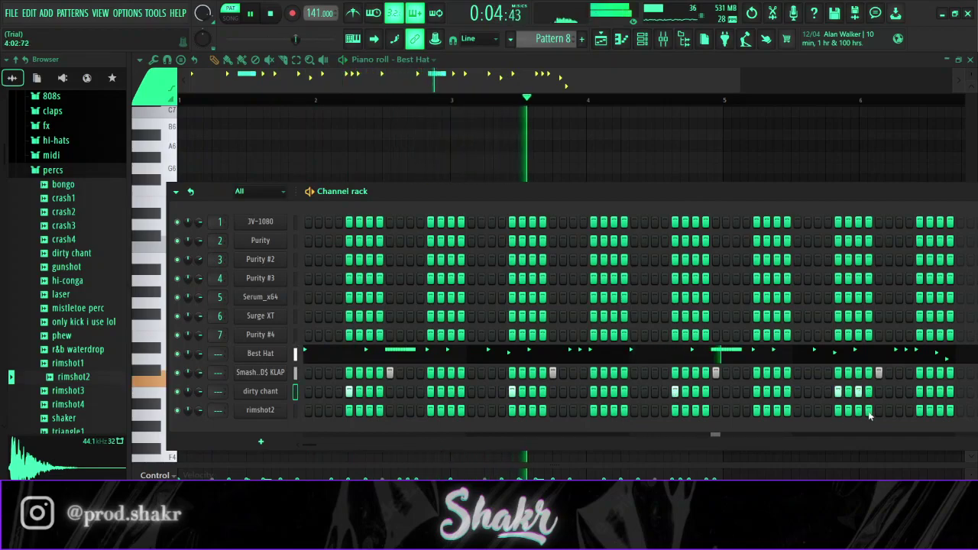
left_click(920, 391)
key("space")
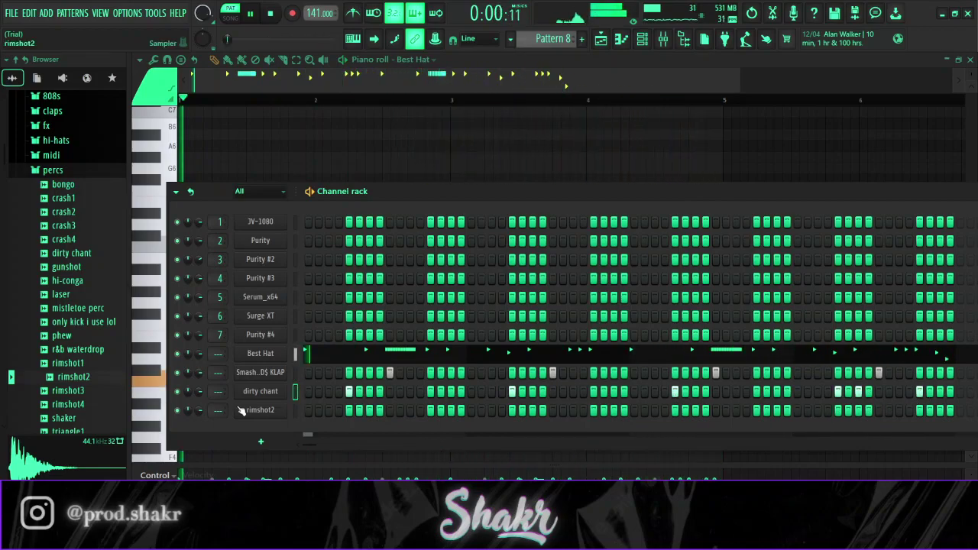
Step: Audition rims in the shakr trap drum kit's RIMS N PERCS folder and add little rim as a new channel below the rimshot
left_click(76, 171)
scroll(85, 179, "up", 2)
left_click(69, 474)
scroll(76, 225, "down", 5)
key("space")
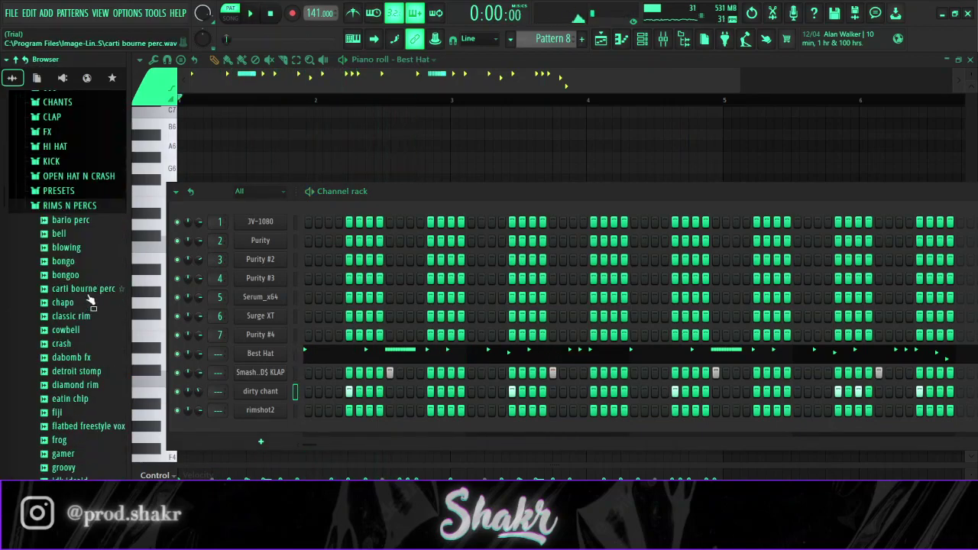
scroll(82, 251, "down", 6)
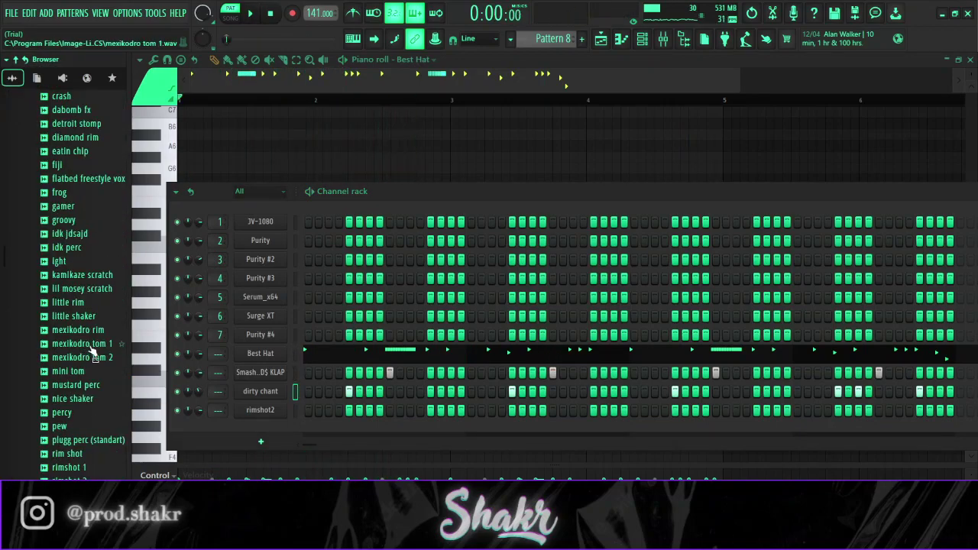
left_click(89, 331)
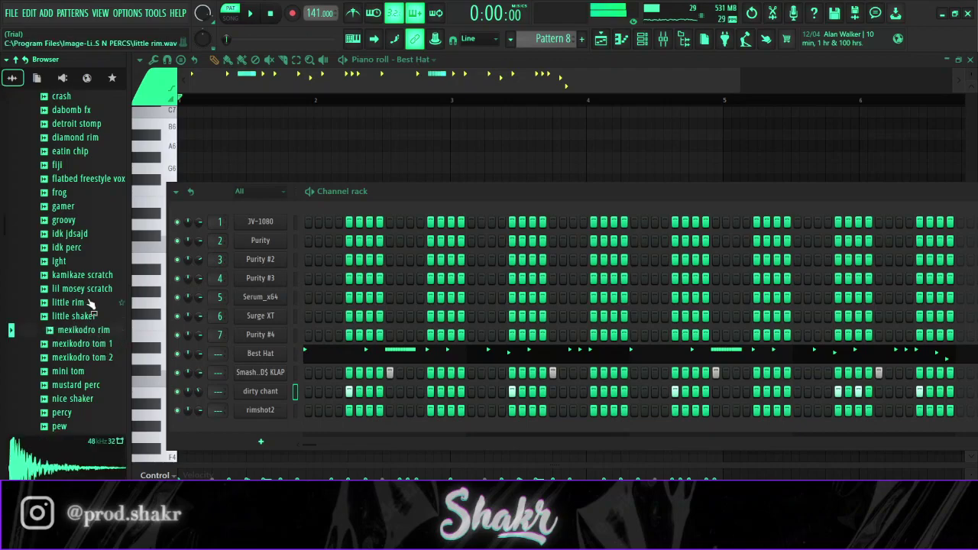
left_click(90, 304)
scroll(97, 325, "down", 2)
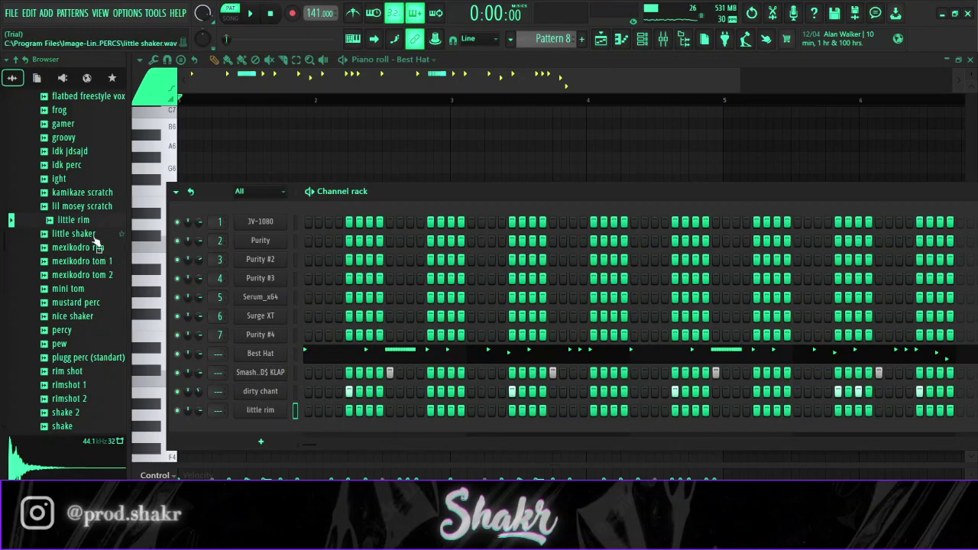
left_click_drag(264, 410, 262, 420)
Step: Load rimshot2 from the jjaholics kit's percs folder onto the first little rim channel
scroll(70, 279, "up", 6)
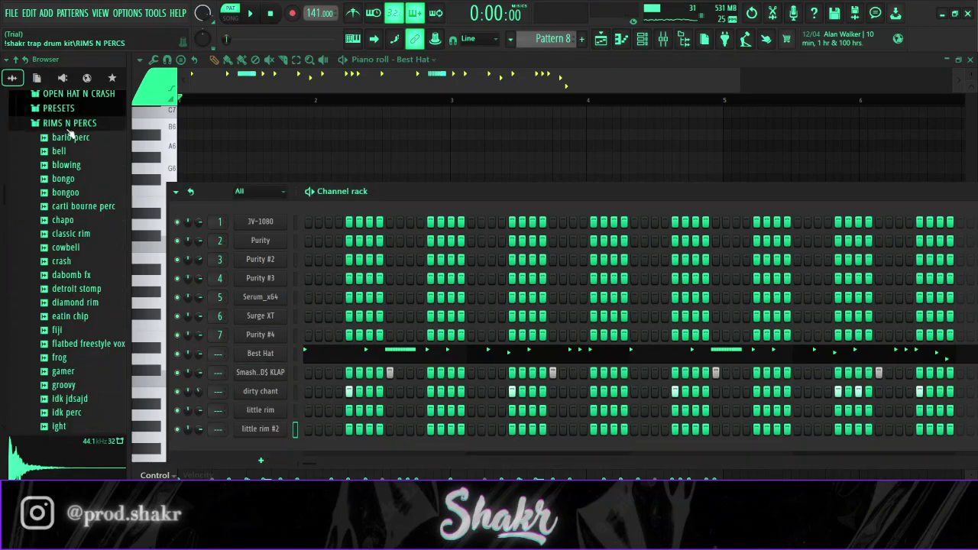
left_click(70, 124)
scroll(81, 184, "up", 4)
scroll(77, 164, "up", 5)
left_click(79, 164)
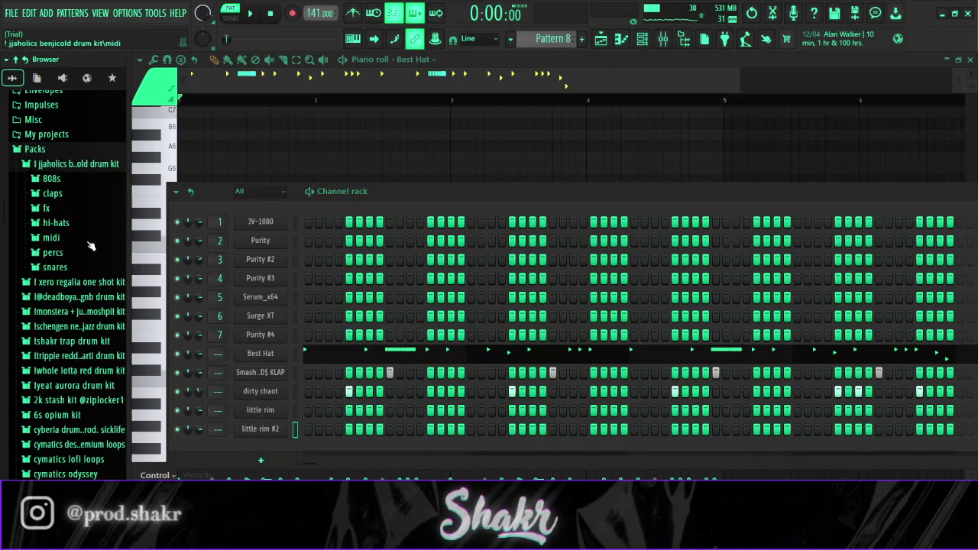
left_click(84, 253)
scroll(97, 413, "down", 2)
left_click(86, 378)
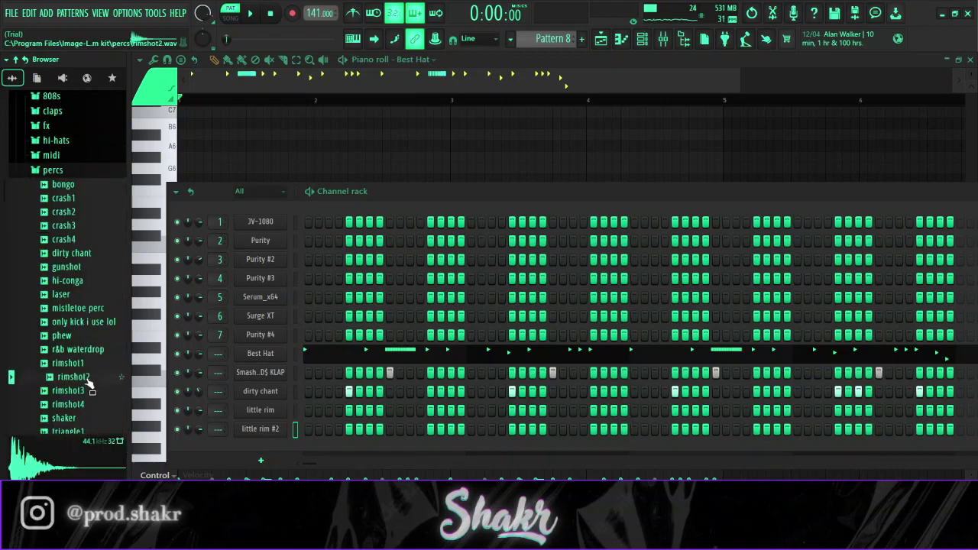
left_click_drag(272, 411, 273, 411)
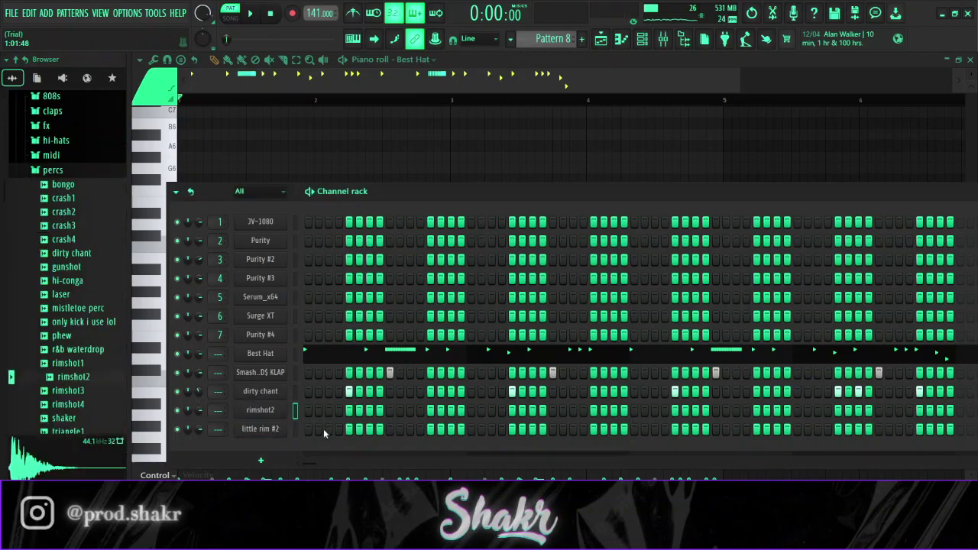
Step: Place little rim #2 on steps 3 and 19 to 21, and rimshot2 on steps 11 to 13 and 27 to 29
left_click(329, 428)
key("space")
left_click_drag(411, 411, 431, 411)
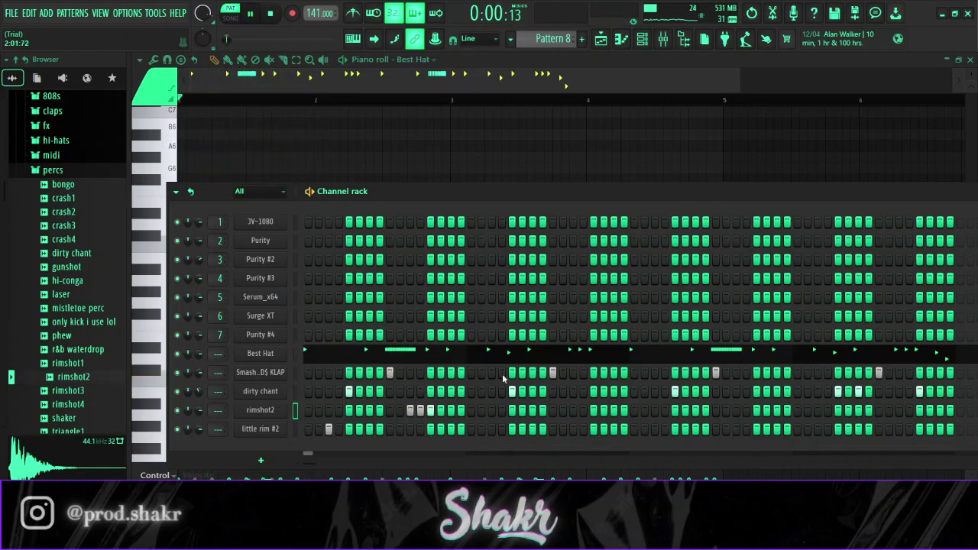
left_click_drag(492, 429, 523, 440)
left_click_drag(574, 410, 593, 412)
Step: Replace the little rim #2 hits on steps 19 to 21 with rimshot2 hits and add rimshot2 on step 7
key("space")
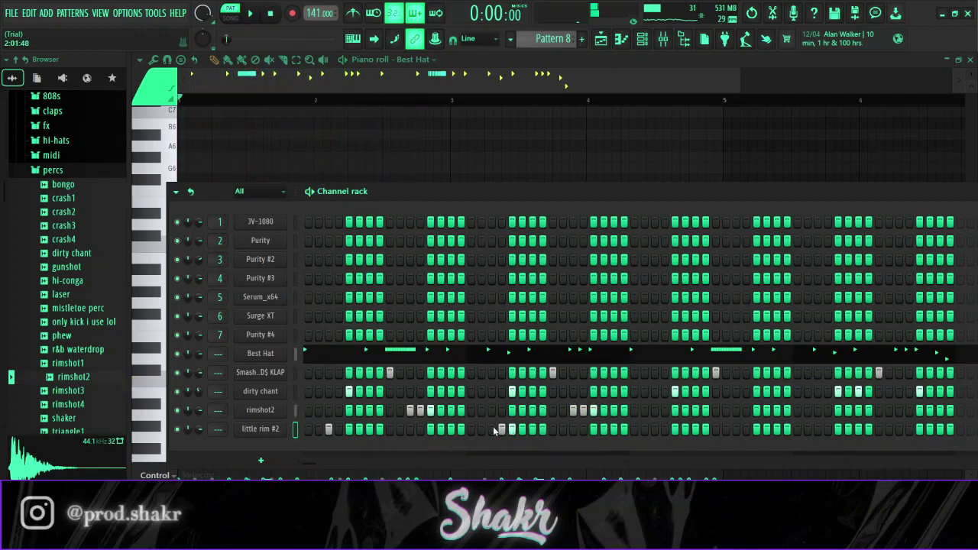
left_click_drag(495, 415, 513, 412)
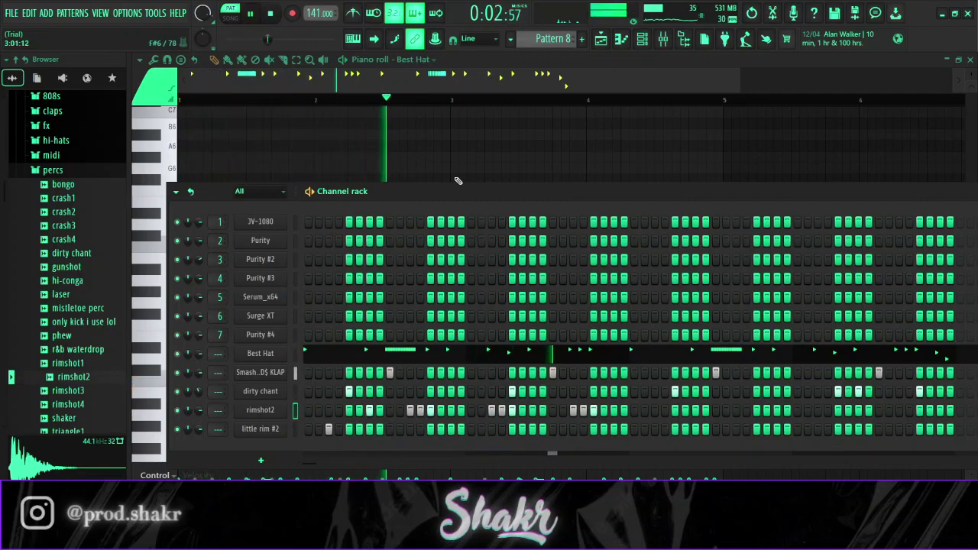
key("space")
Step: Repeat little rim #2's C5 hit on step 3 of bar 3 in the piano roll
left_click(435, 63)
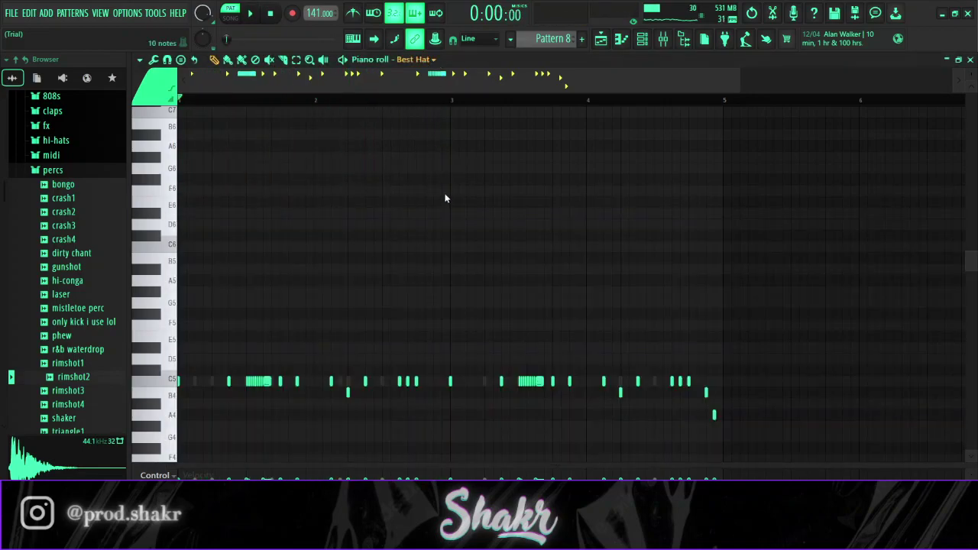
left_click(448, 205)
scroll(312, 158, "down", 1)
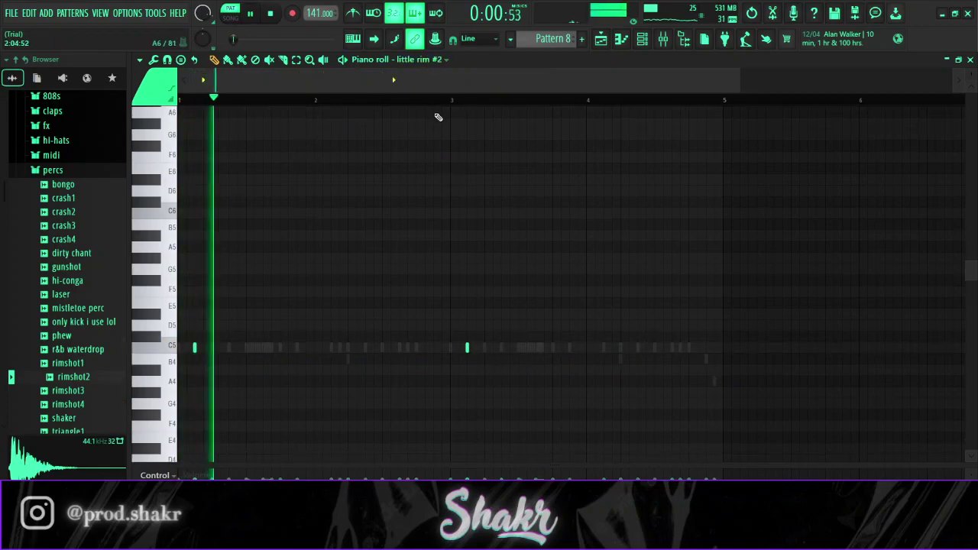
key("space")
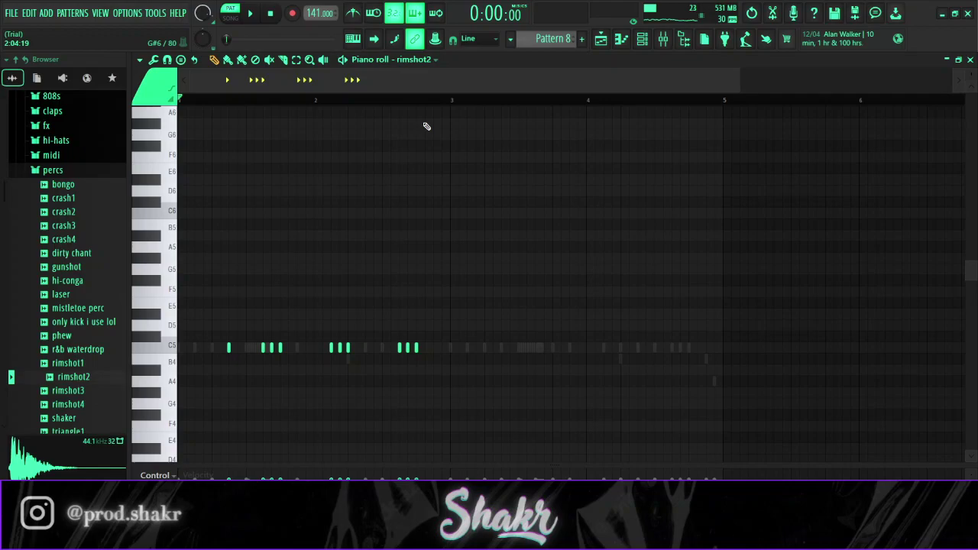
Step: Move rimshot2's three notes at steps 11 to 13 of bar 1 to E5 and the first three notes of bar 2 to A4
scroll(283, 102, "up", 3)
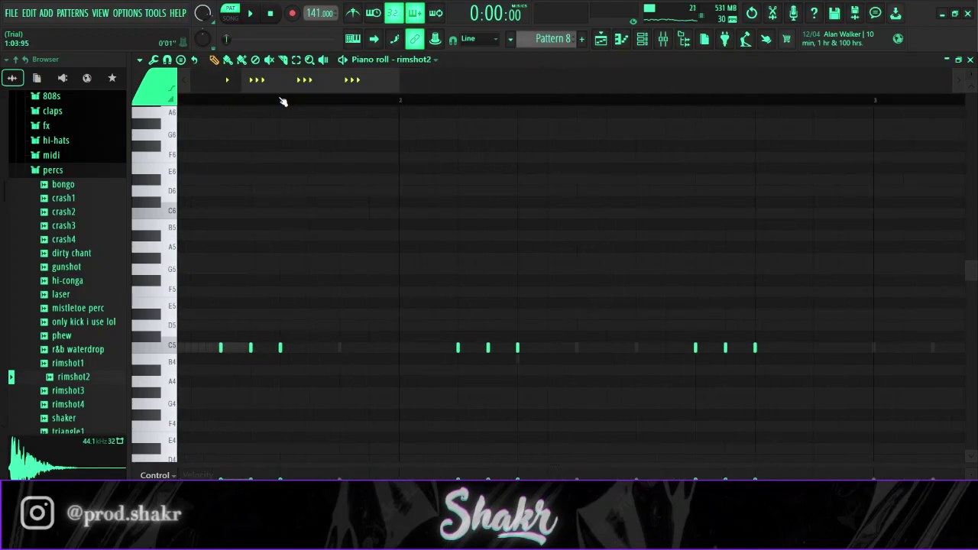
left_click_drag(293, 87, 263, 87)
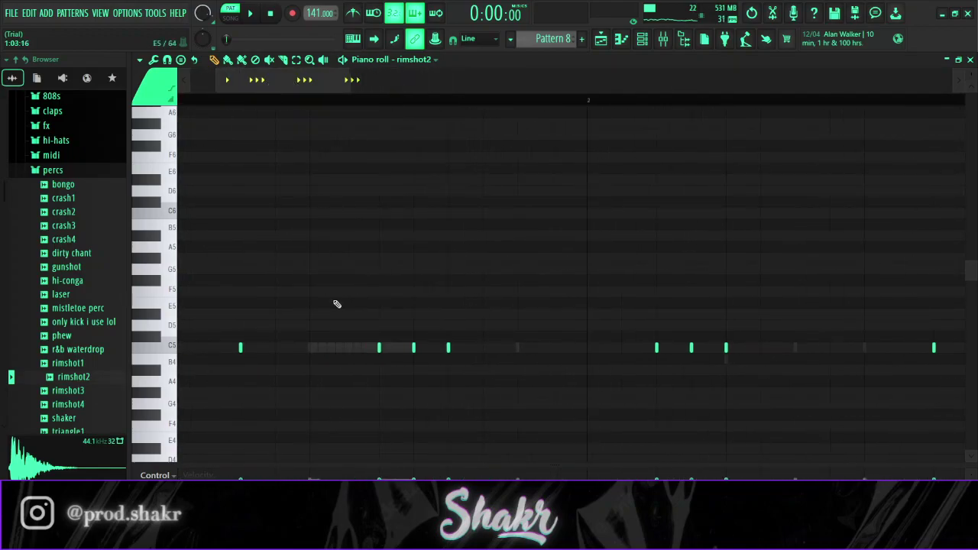
right_click(543, 402)
key("space")
left_click_drag(616, 321, 722, 367)
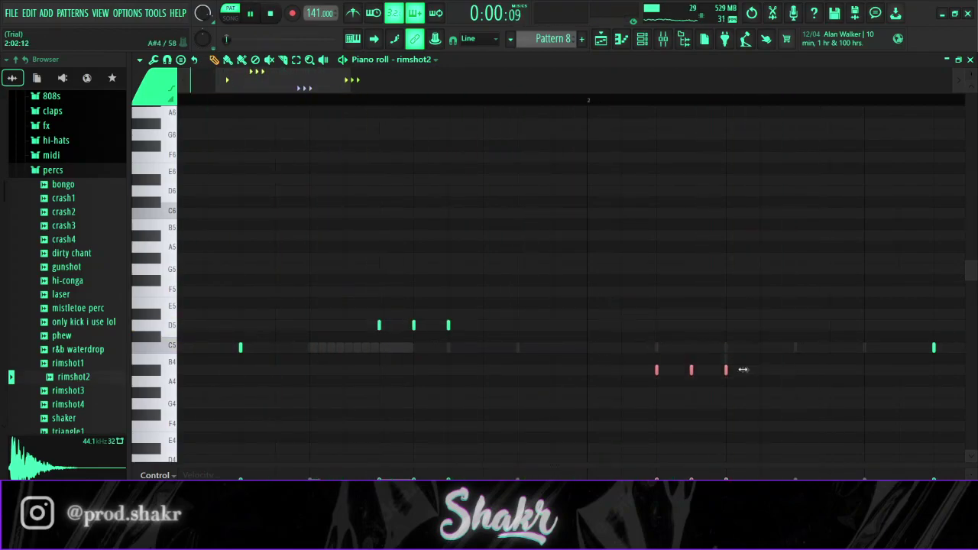
right_click(713, 265)
scroll(541, 109, "down", 2)
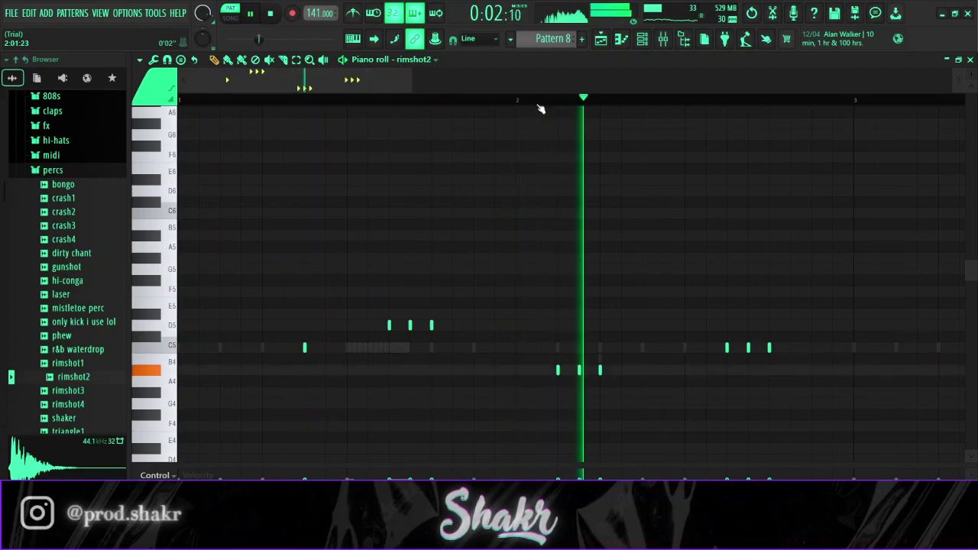
key("space")
left_click_drag(533, 342, 615, 382)
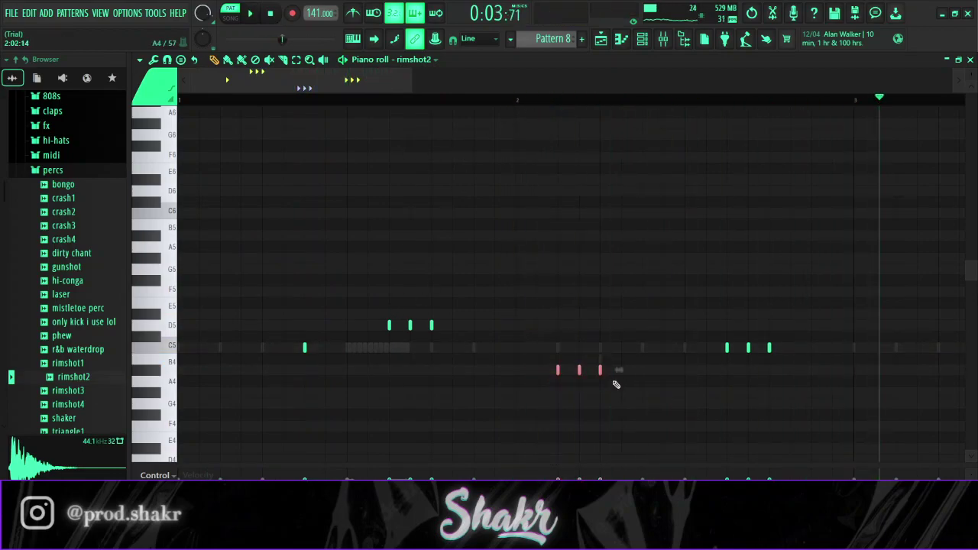
key("space")
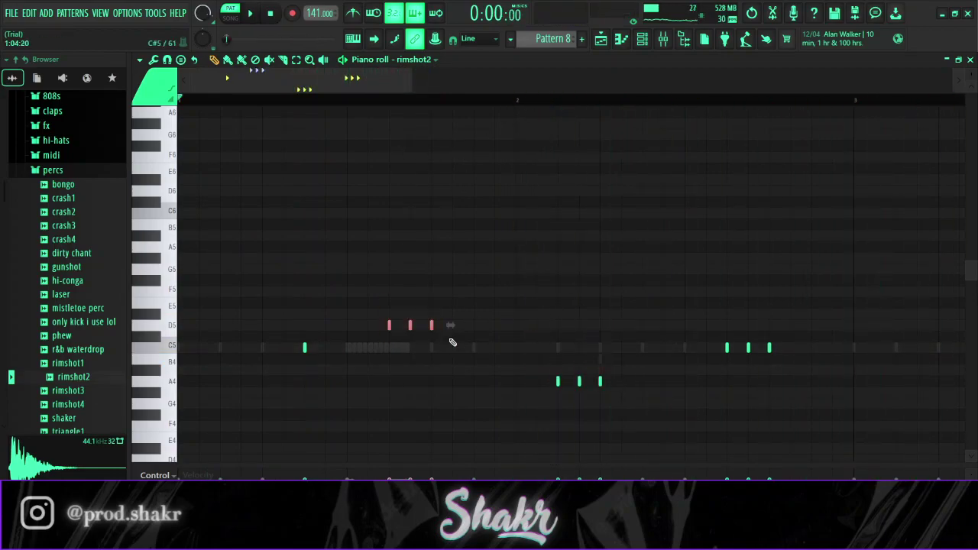
right_click(425, 390)
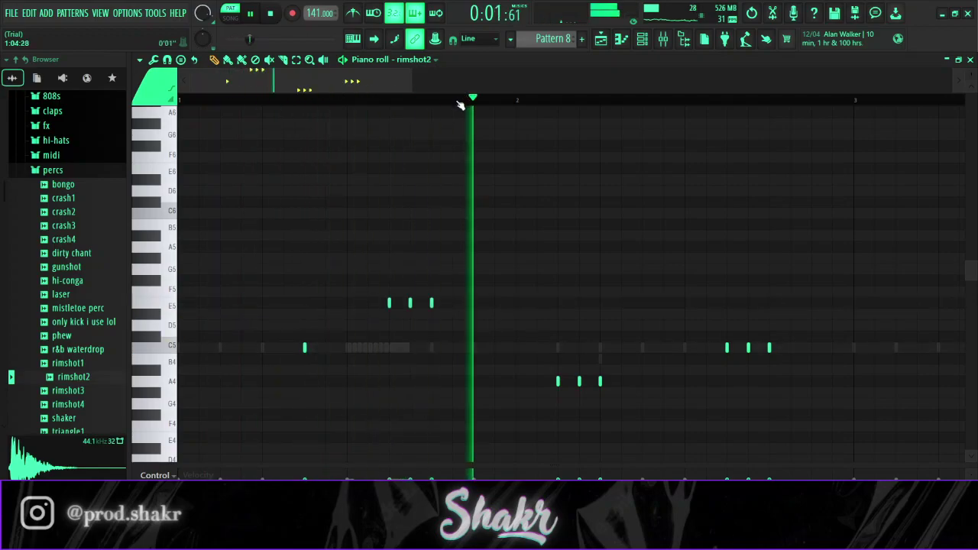
key("space")
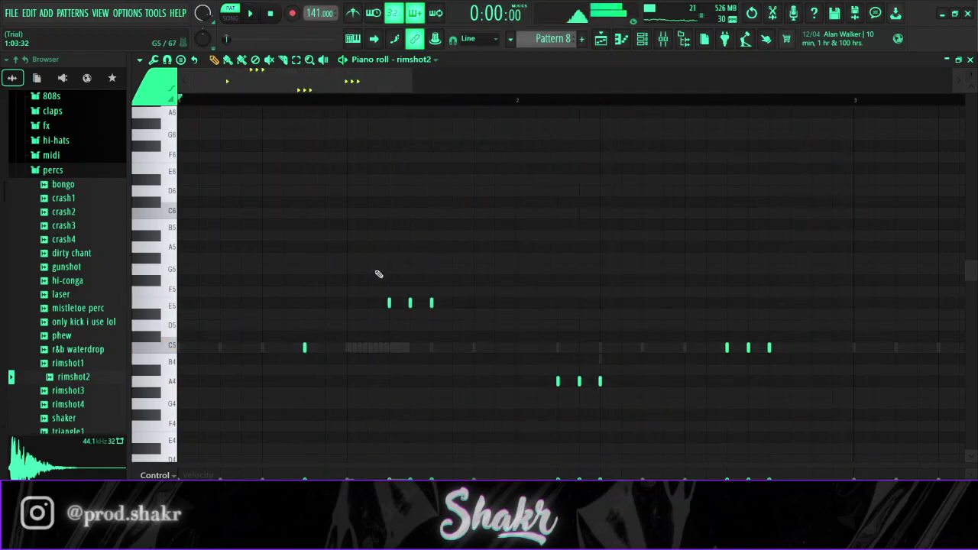
Step: Fill the gaps between rimshot2's three E5 notes in bar 1 with two more E5 notes and play the pattern
key("space")
left_click_drag(723, 350, 806, 365)
left_click(805, 365, "ctrl")
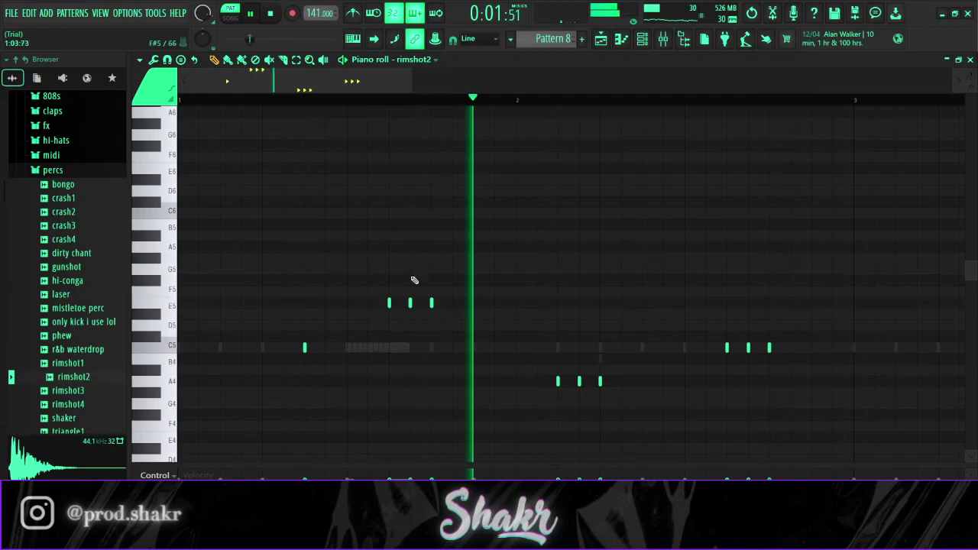
key("space")
scroll(397, 103, "up", 3)
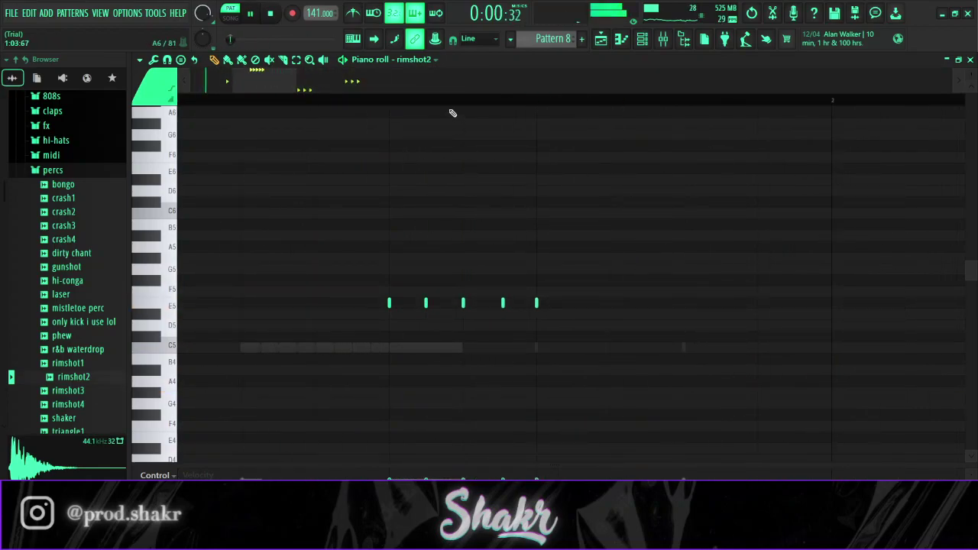
scroll(447, 109, "down", 3)
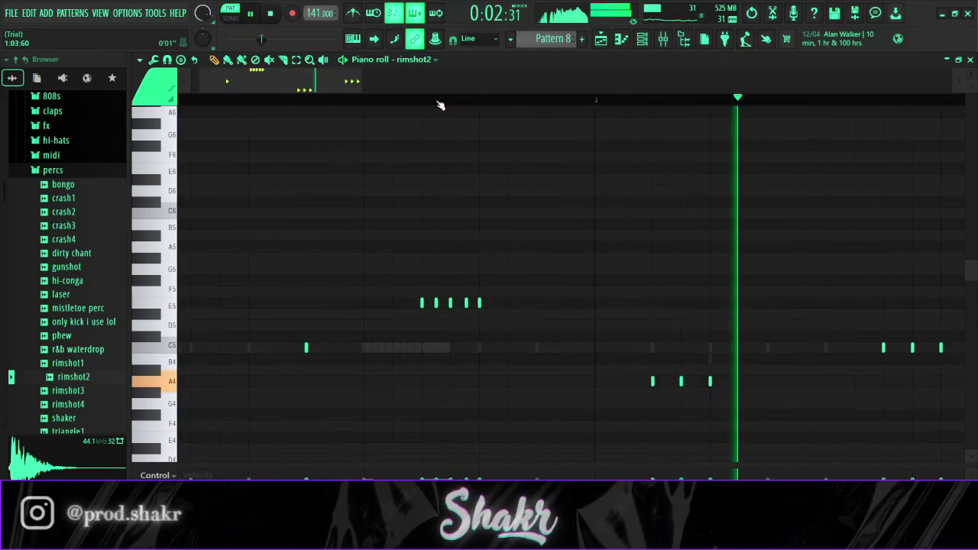
Step: Add rimshot2 C5 notes on step 9 of bar 2 and in the two gaps between its last three C5 notes
scroll(440, 106, "down", 1)
key("space")
scroll(740, 107, "up", 2)
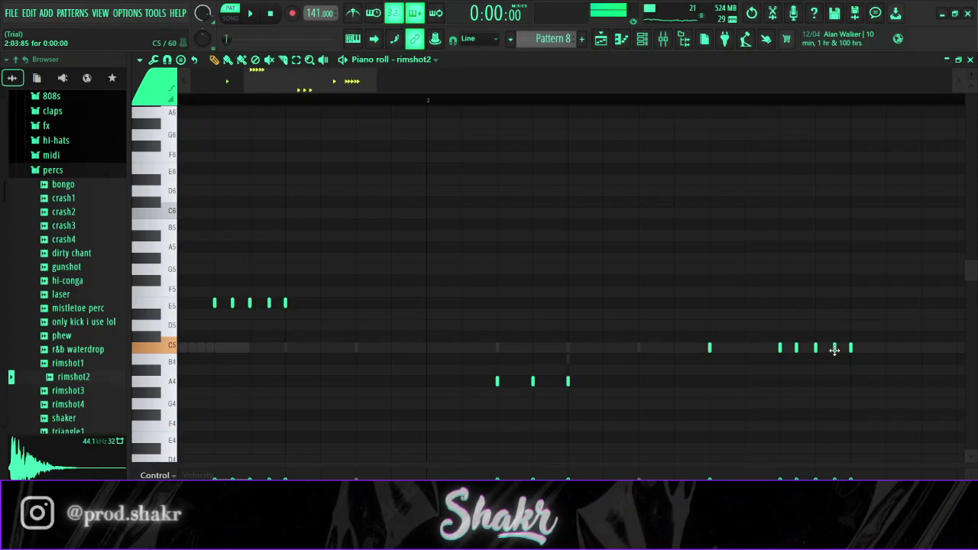
scroll(632, 107, "down", 2)
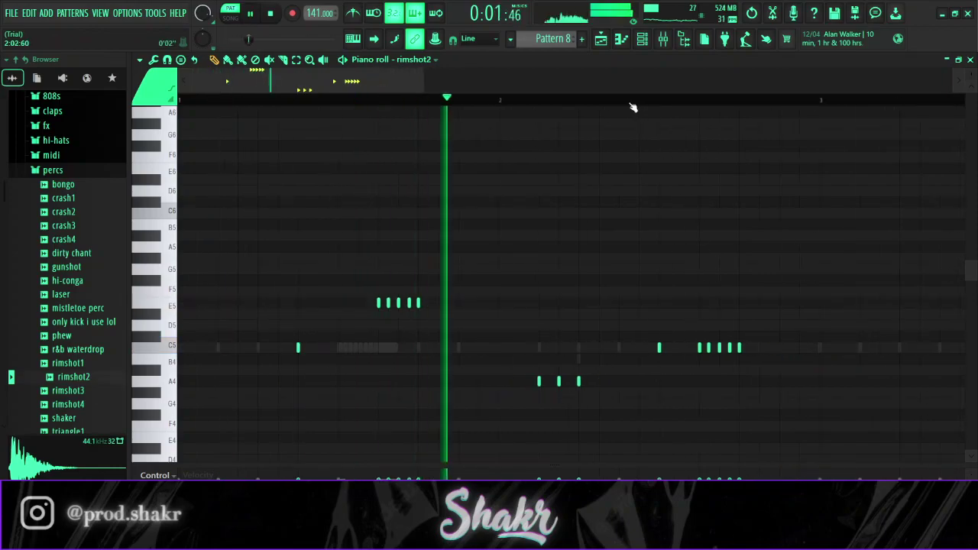
scroll(633, 107, "down", 1)
scroll(639, 102, "down", 1)
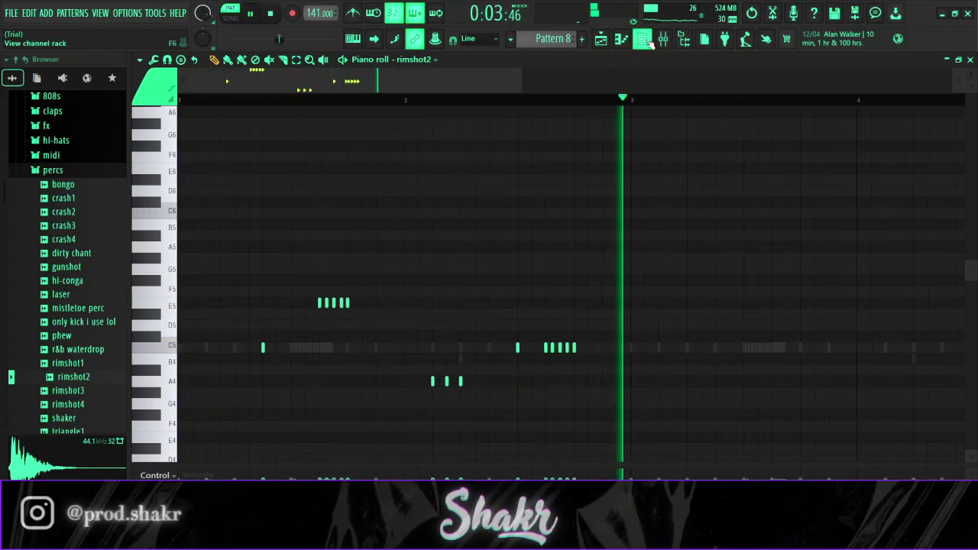
Step: Replace rimshot2's hits on steps 19 to 21 with little rim #2 hits and play the pattern
left_click(643, 40)
key("space")
key("space")
key("space")
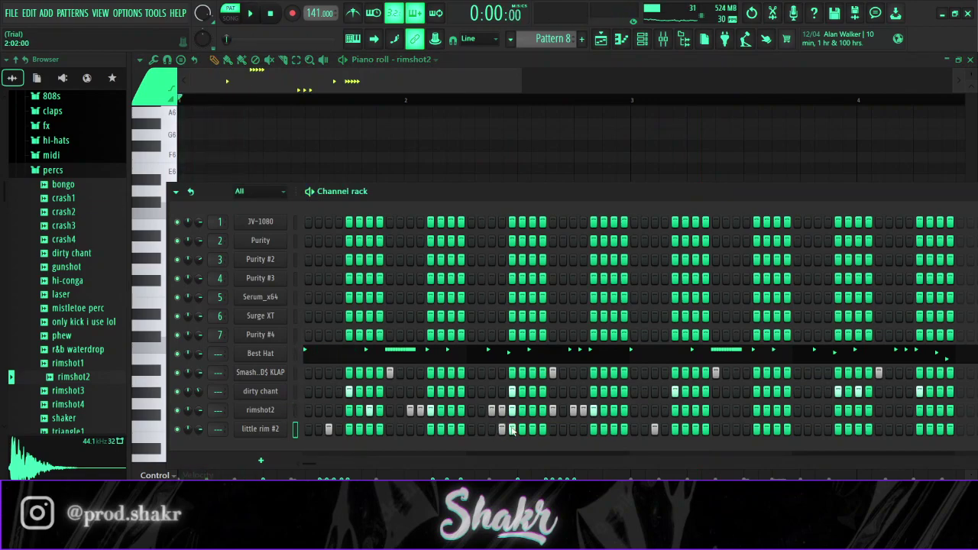
key("space")
key("F6")
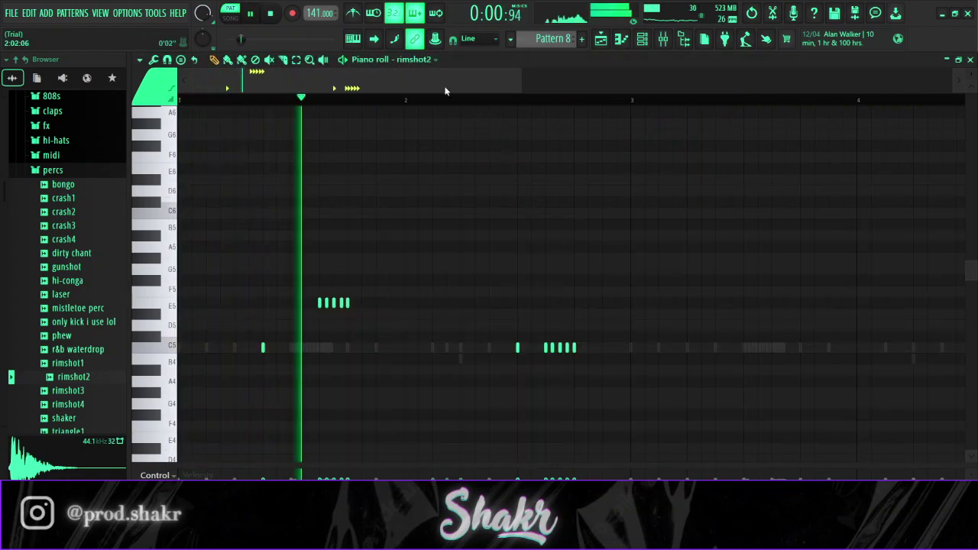
Step: Copy rimshot2's two-bar pattern into bars 3 and 4 in the piano roll and play it back
scroll(450, 91, "down", 2)
key("ctrl+a")
left_click_drag(219, 349, 435, 354)
key("space")
key("space")
key("space")
key("space")
left_click(443, 98, "ctrl")
Step: Copy little rim #2's notes from bars 1 and 2 into bars 3 and 4
left_click(411, 61)
left_click(443, 378)
key("ctrl+a")
left_click_drag(292, 357, 531, 348)
key("ctrl+d")
Step: Show the channel rack, collapse the jjaholics drum kit and expand the !shakr trap drum kit in the sample browser
left_click(643, 39)
left_click(76, 171)
scroll(84, 200, "up", 2)
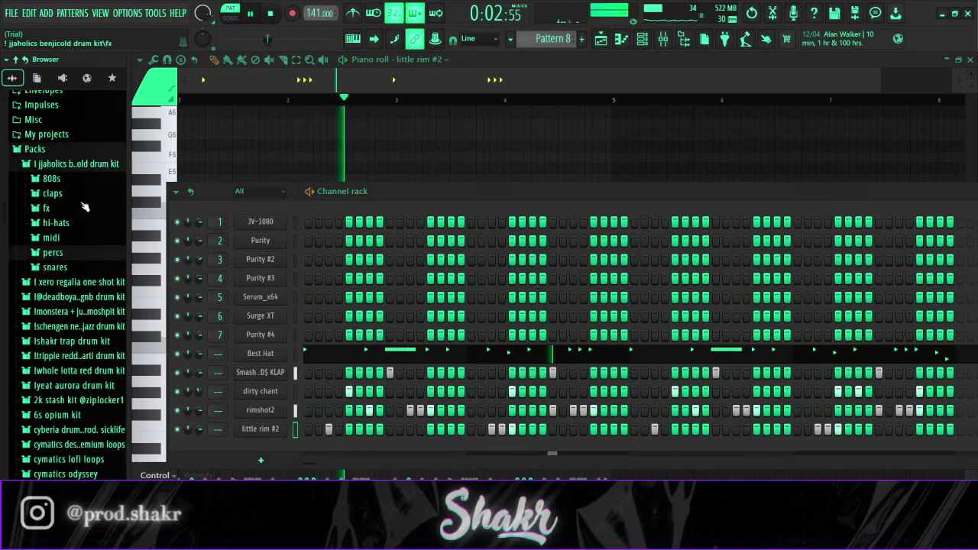
left_click(80, 150)
left_click(72, 298)
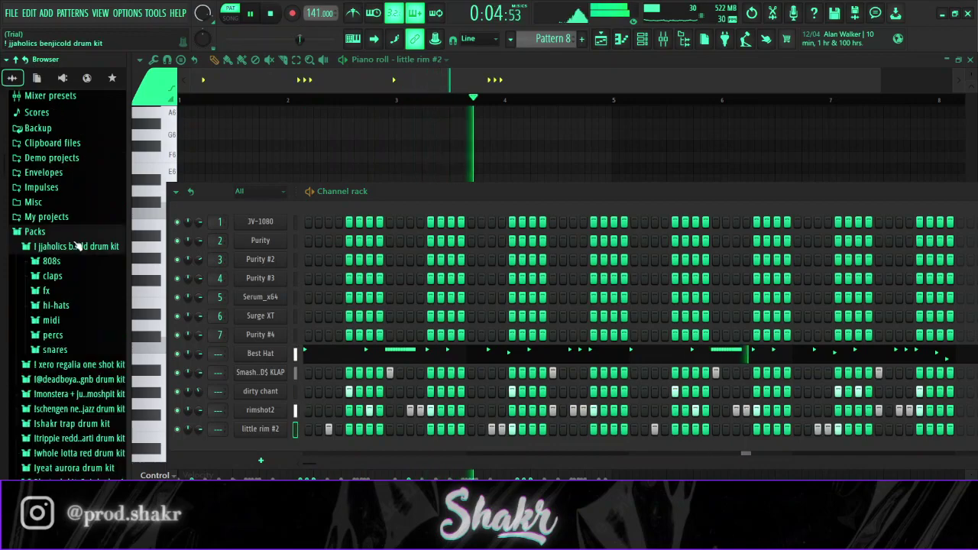
left_click(83, 251)
scroll(87, 218, "down", 2)
scroll(86, 210, "up", 1)
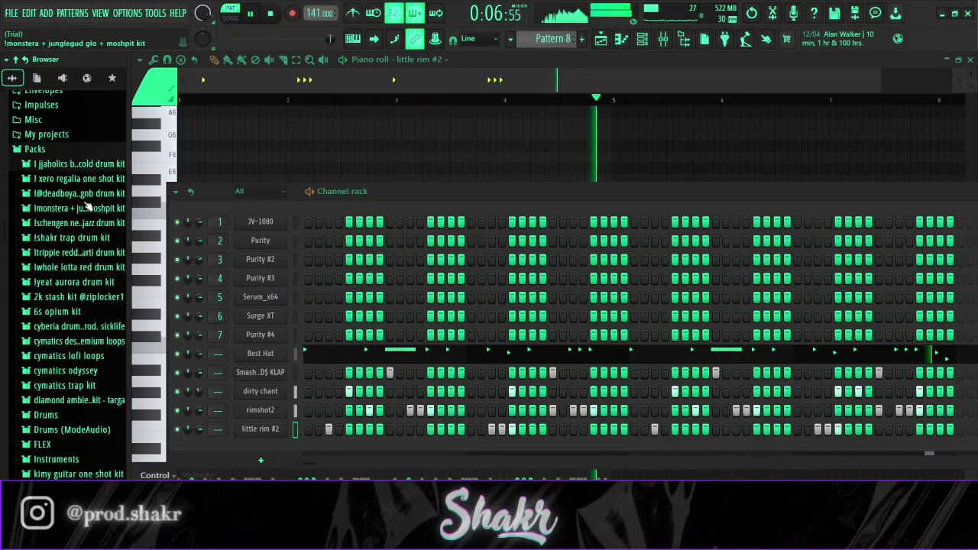
left_click(90, 238)
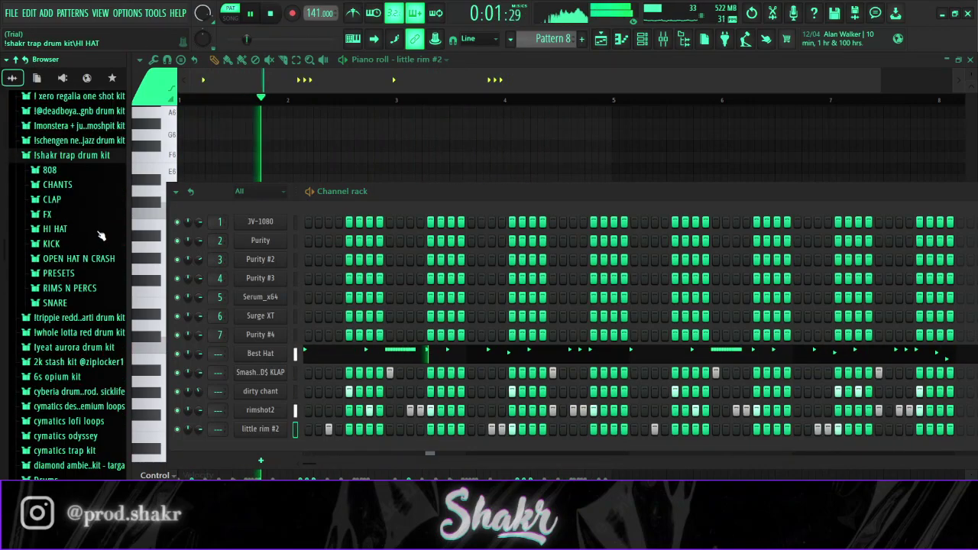
Step: Add the molly girl crash sample from the OPEN HAT N CRASH folder as a new channel with a hit on step 1
left_click(94, 302)
key("space")
scroll(99, 267, "up", 2)
left_click(84, 304)
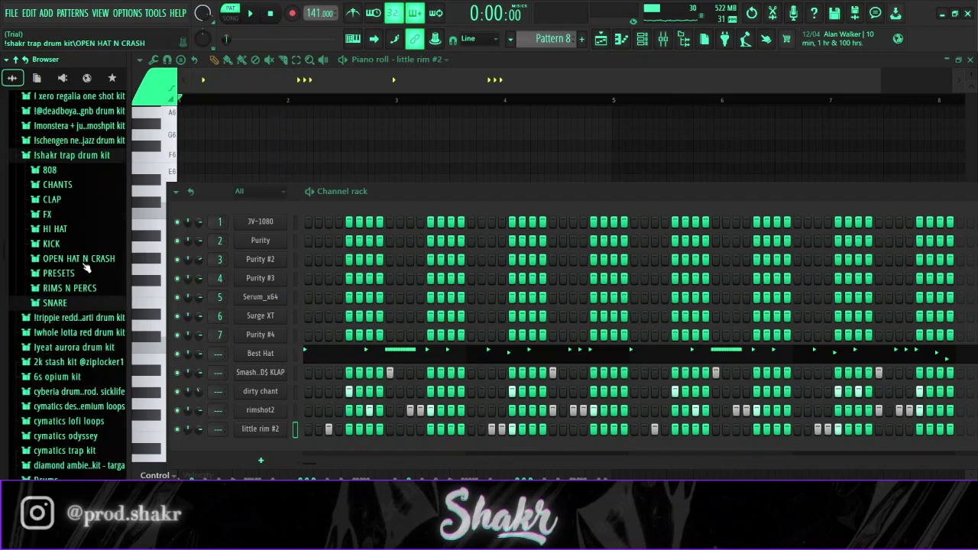
left_click(85, 259)
left_click(95, 359)
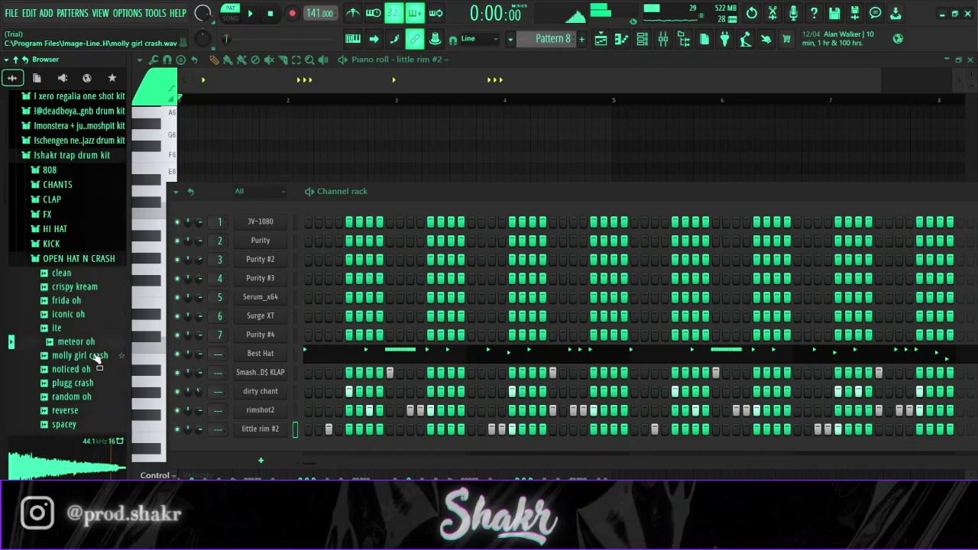
left_click_drag(252, 449, 220, 445)
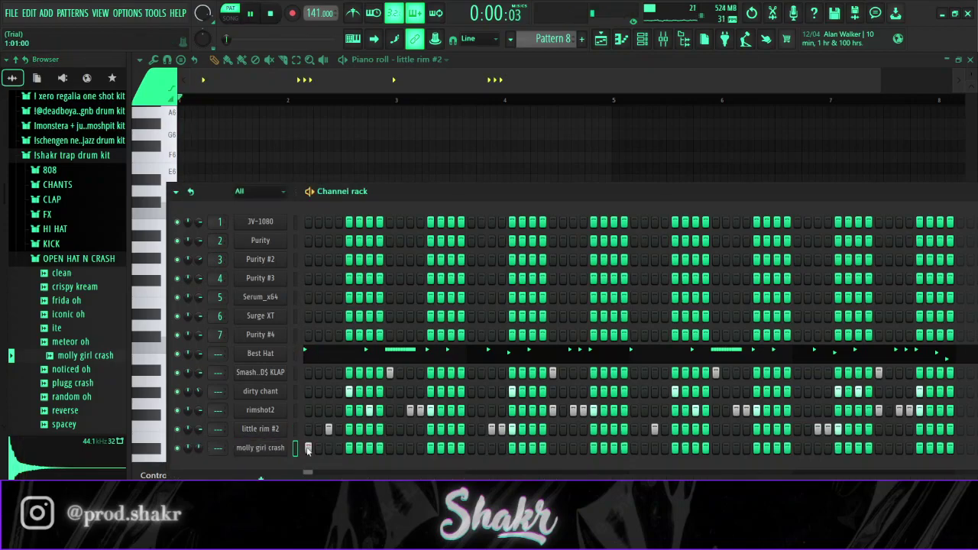
Step: Add the clean sample as a channel below molly girl crash with hits on steps 1, 15, 17, 23 and 29
left_click(80, 261)
key("space")
left_click(85, 263)
left_click_drag(83, 274, 149, 318)
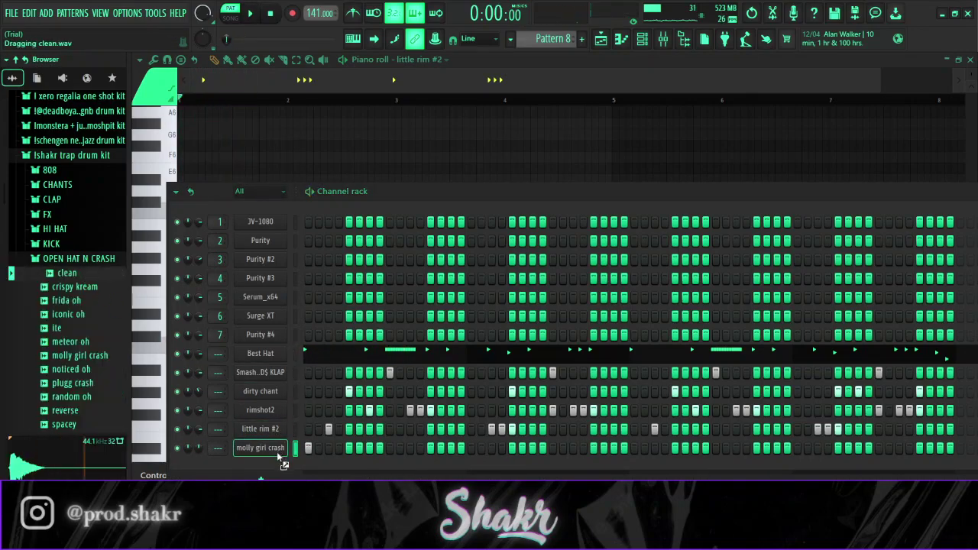
left_click_drag(289, 467, 290, 466)
key("space")
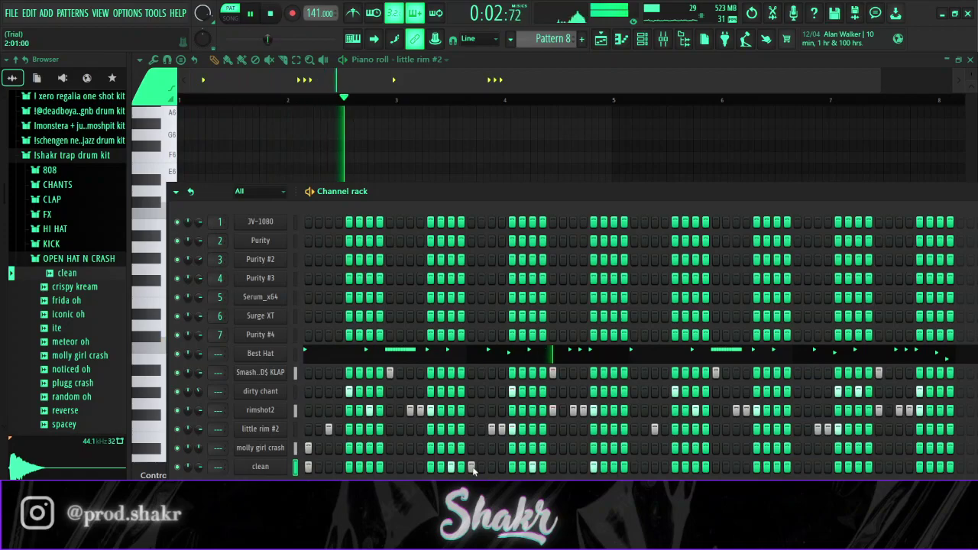
Step: Audition samples in the kit's 808 folder and replace the clean channel's sample with zay plugg
key("space")
left_click(55, 260)
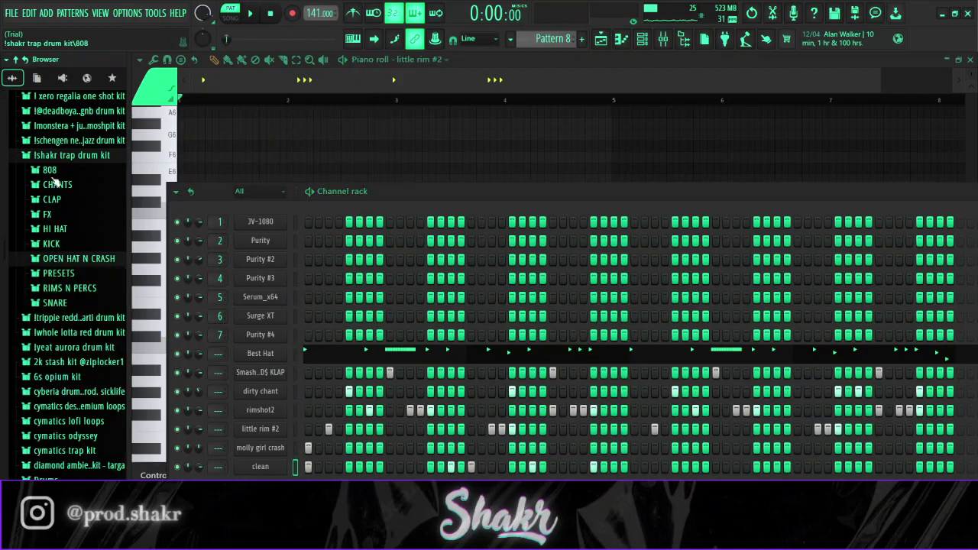
left_click(49, 171)
left_click_drag(91, 267, 97, 275)
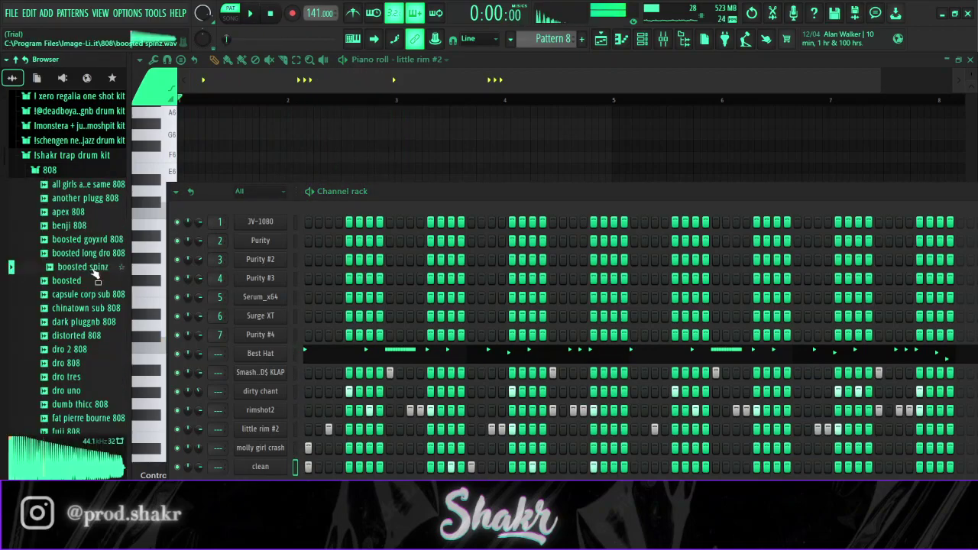
scroll(98, 290, "down", 15)
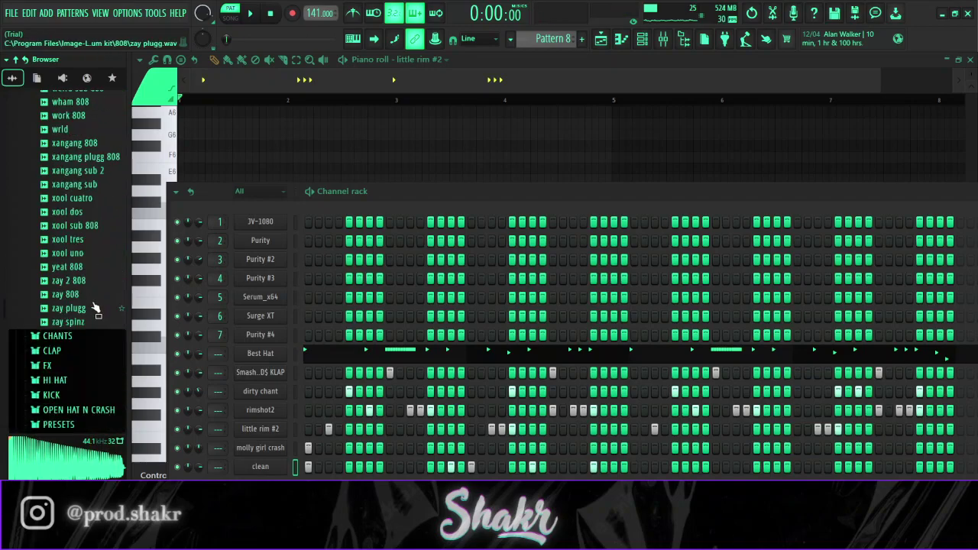
left_click(86, 281)
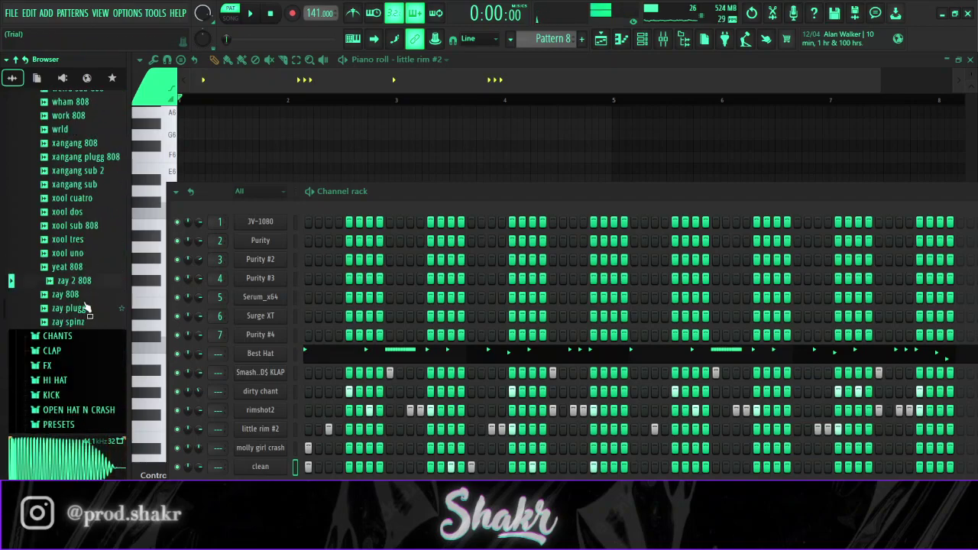
left_click(90, 308)
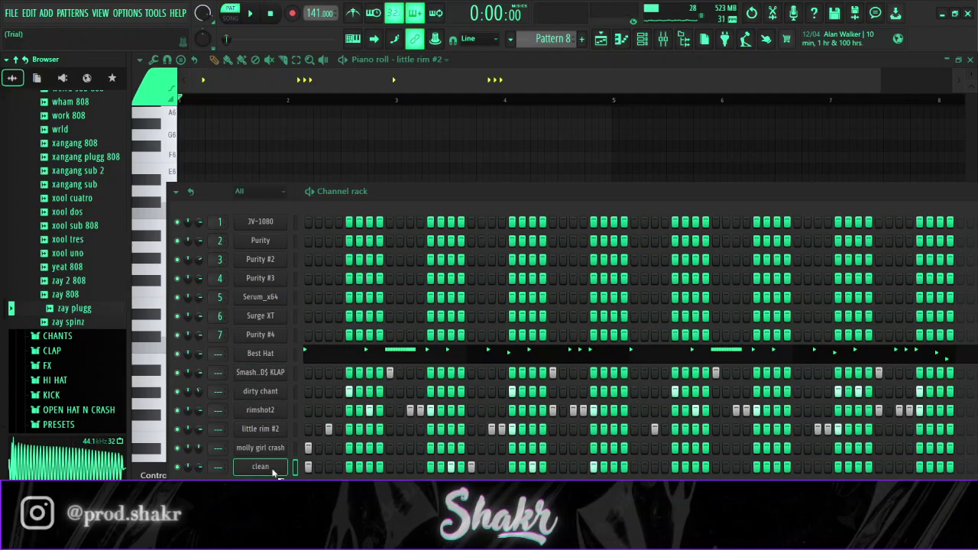
scroll(82, 258, "up", 18)
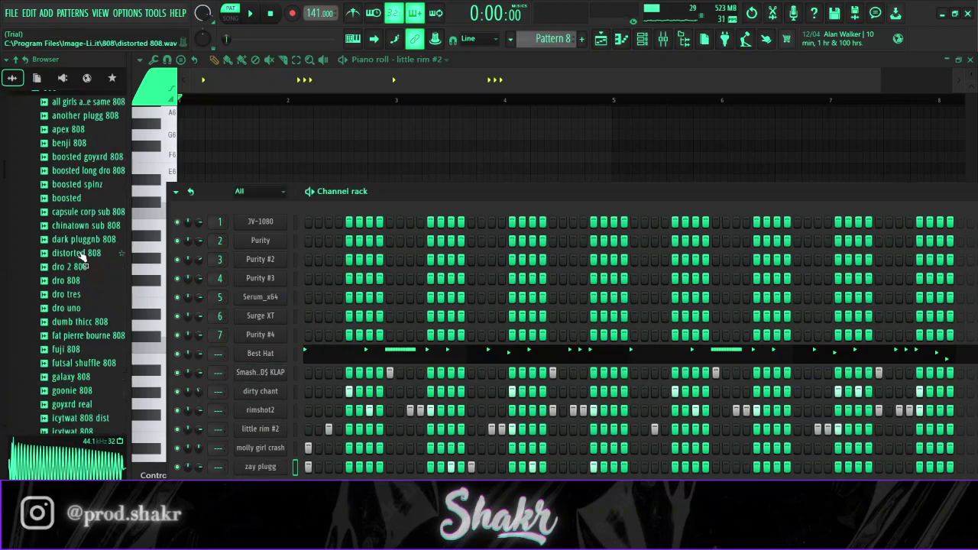
Step: Boost the zay plugg sample's gain by about 3% and set the channel to Mono with cut group 8 by 8
key("space")
left_click(259, 466)
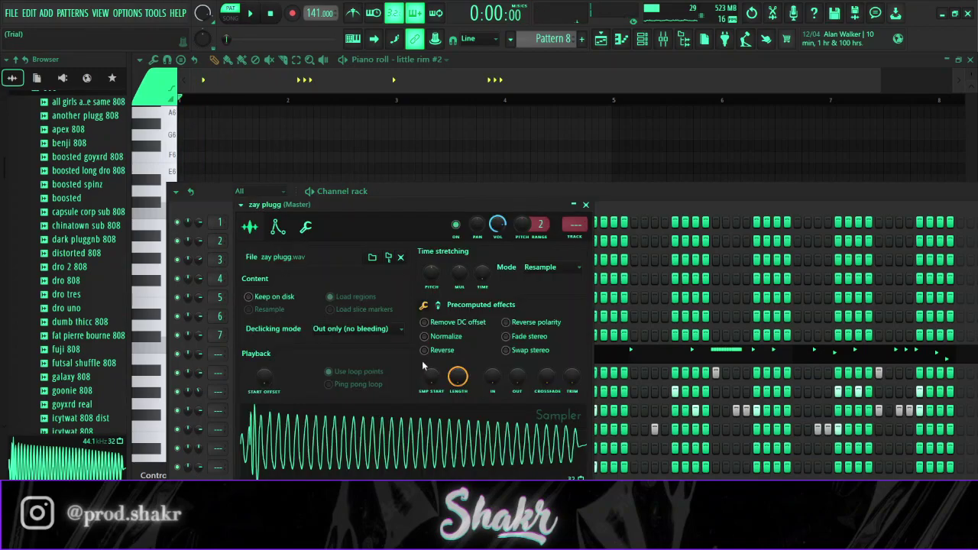
left_click(438, 306)
left_click_drag(433, 327, 432, 321)
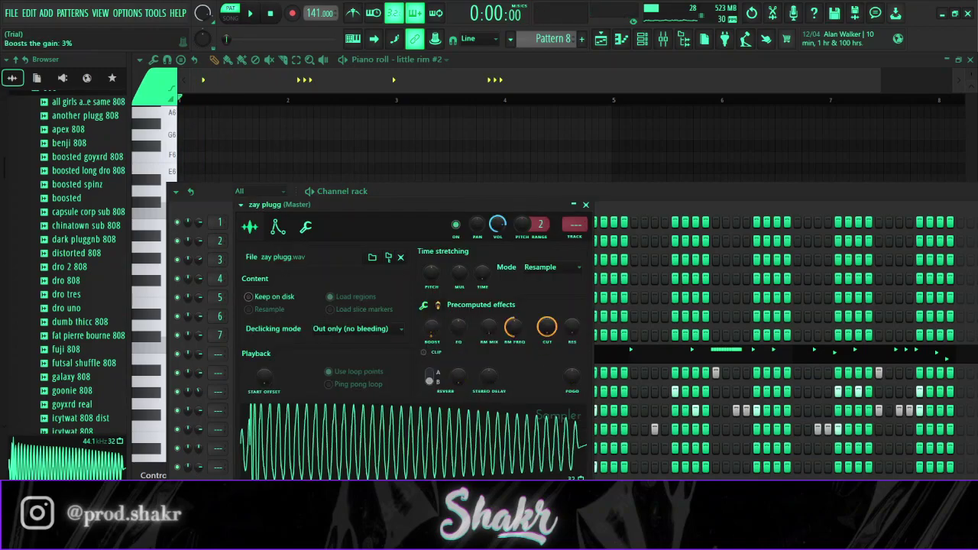
left_click(277, 226)
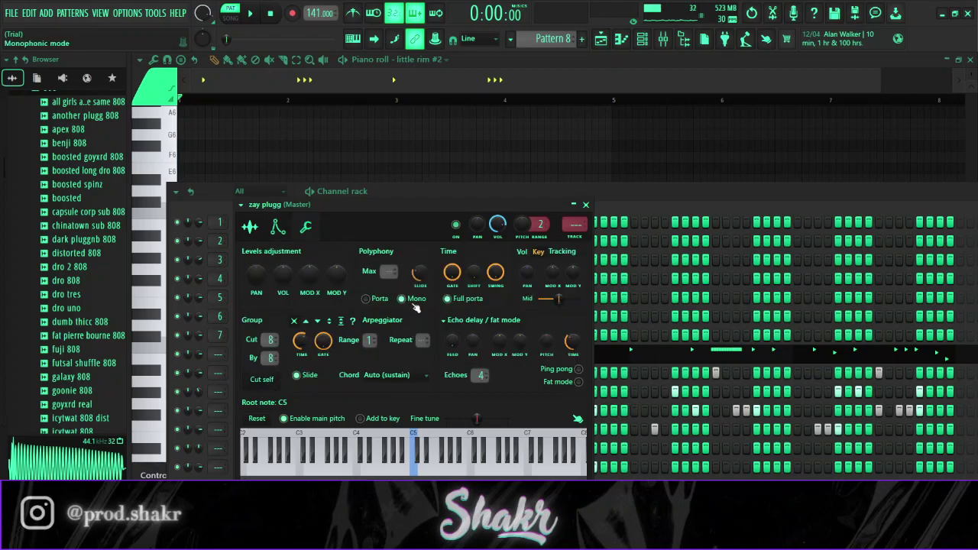
left_click(255, 227)
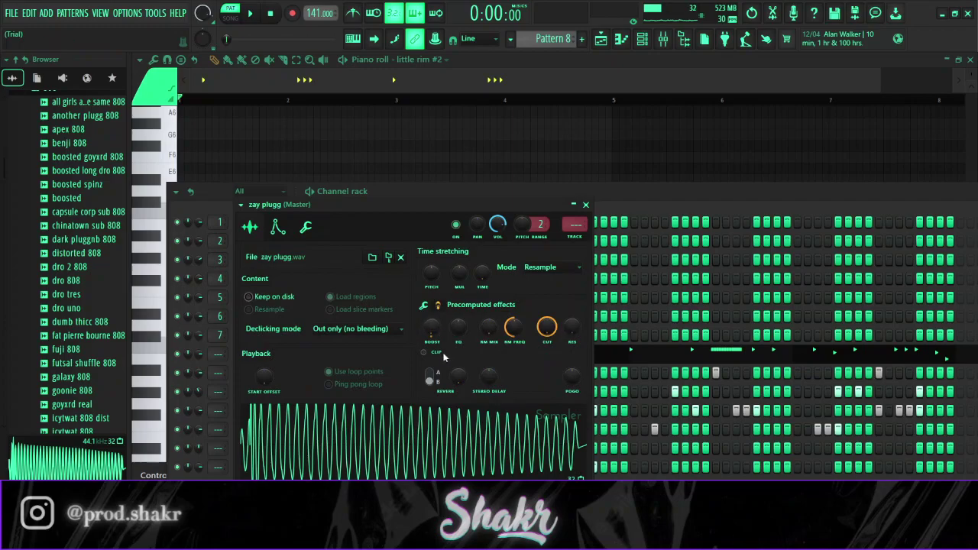
key("Escape")
Step: Add the clean sample from the OPEN HAT N CRASH folder as a new channel below molly girl crash
key("space")
scroll(73, 334, "up", 6)
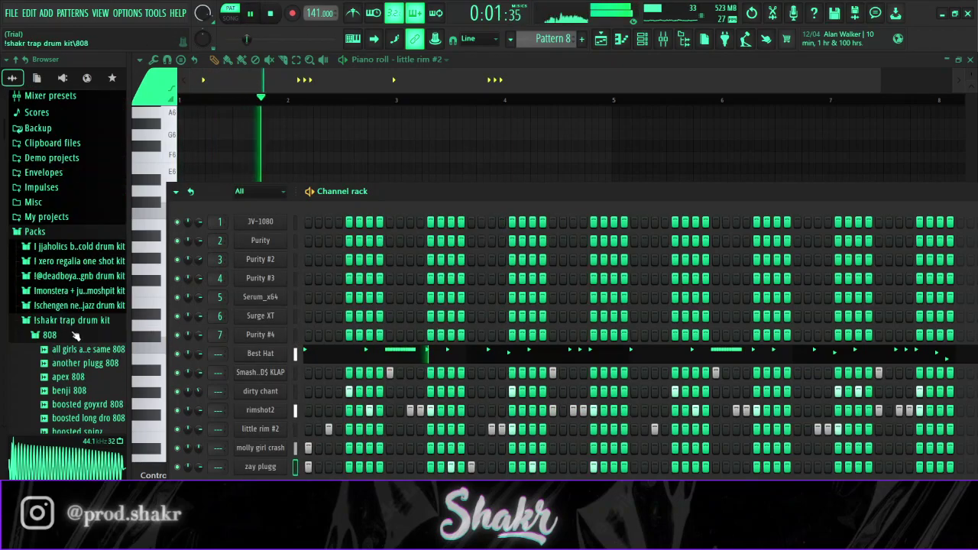
left_click(75, 336)
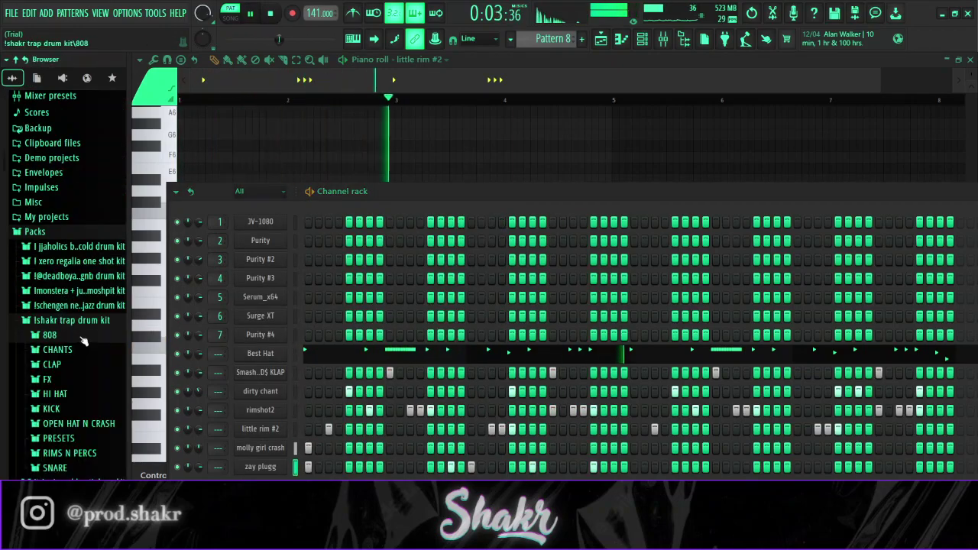
scroll(79, 359, "down", 3)
key("space")
left_click(76, 341)
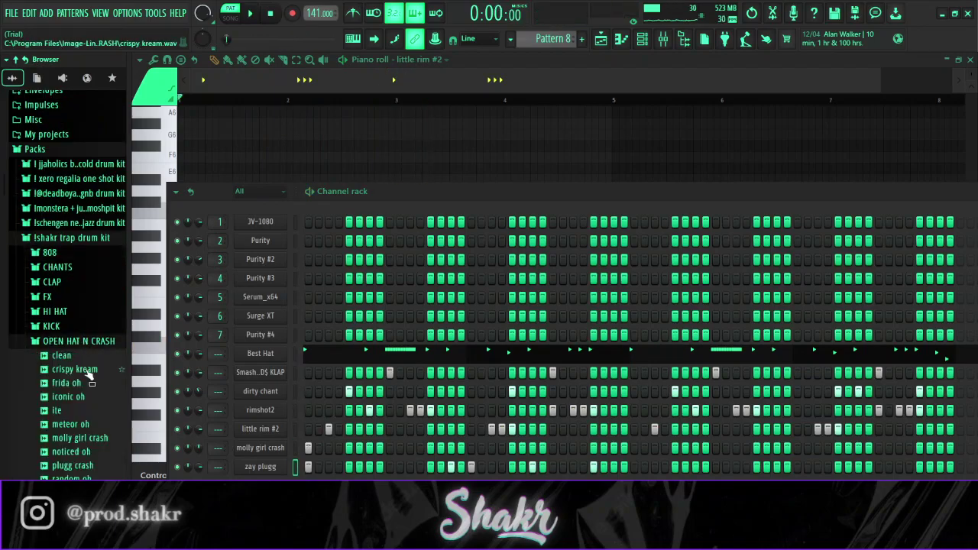
left_click(89, 370)
left_click(76, 357)
left_click_drag(279, 458, 279, 462)
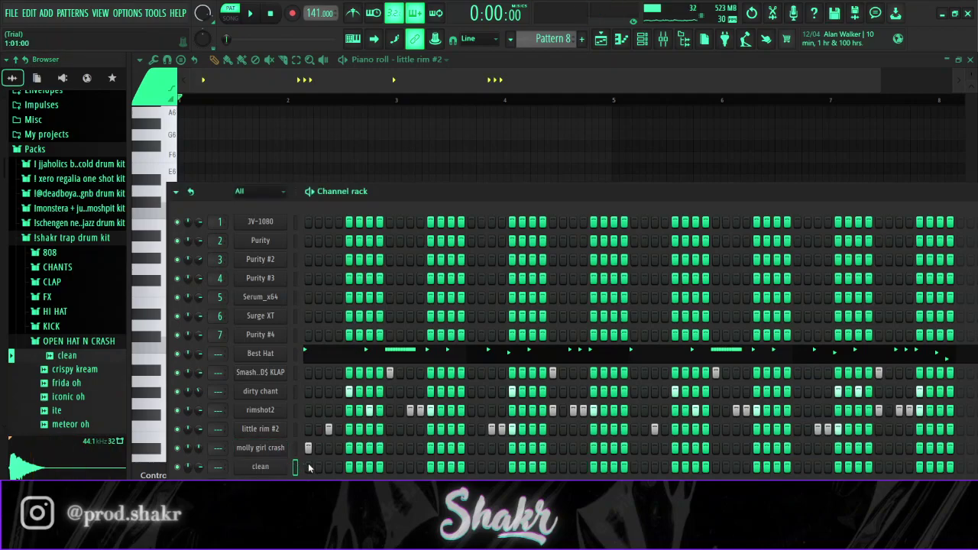
Step: Place clean hits on the first step of each of the four bars and play the pattern
key("space")
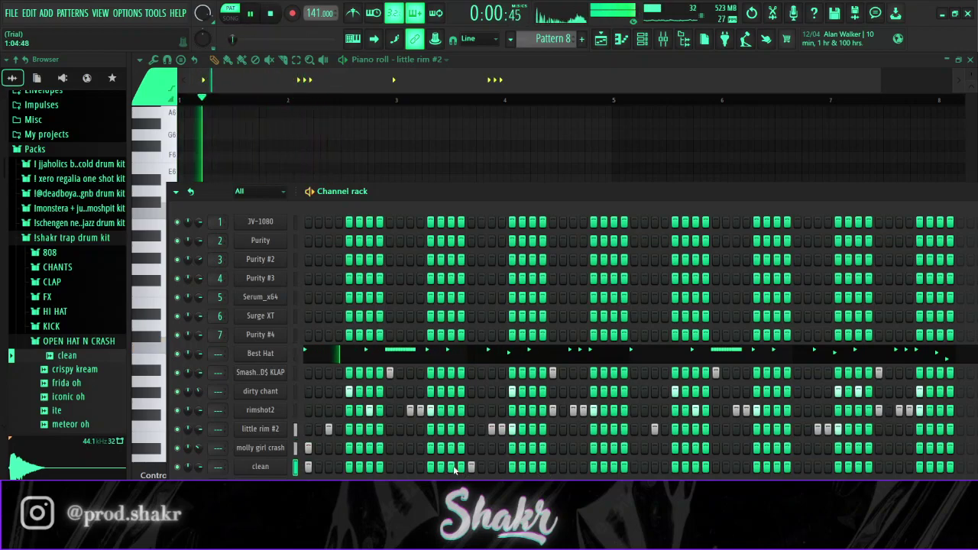
left_click(469, 60)
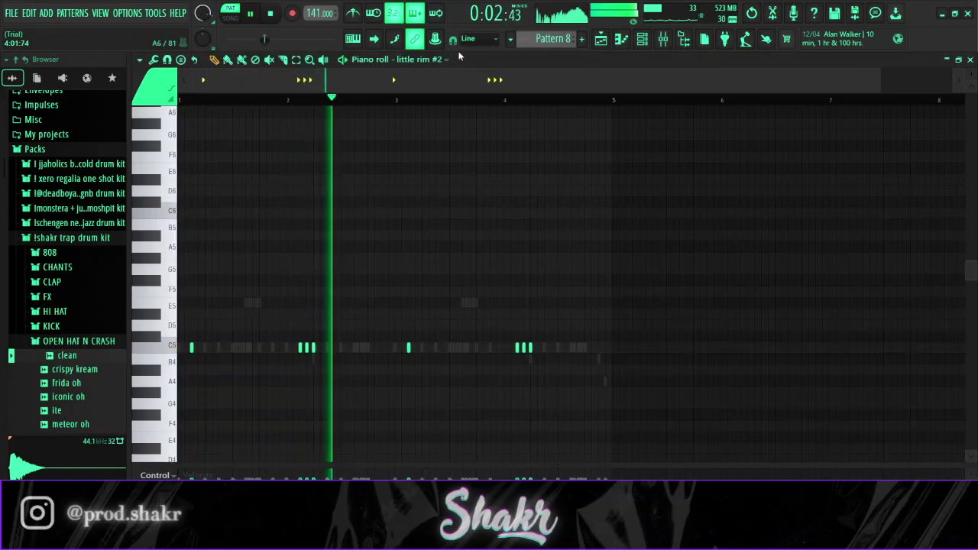
key("space")
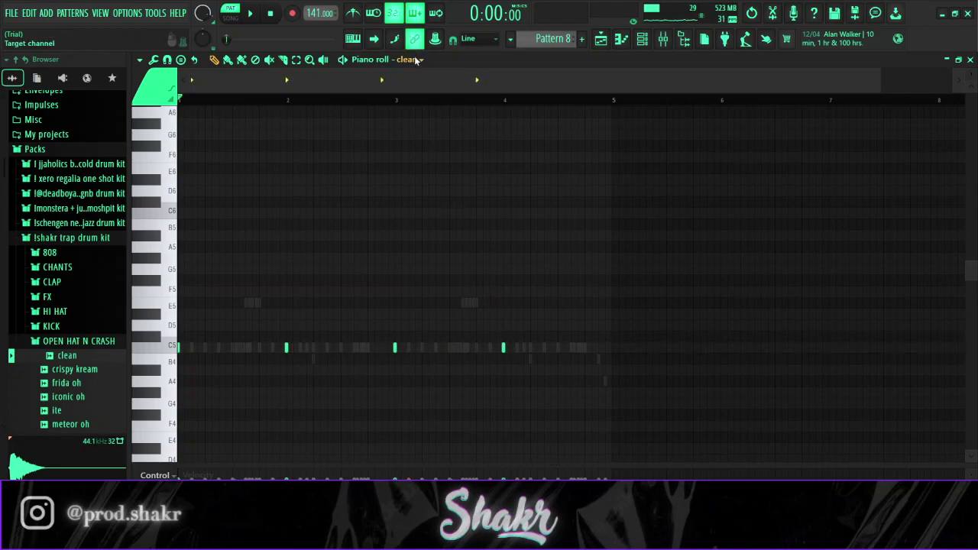
Step: Make zay plugg's notes legato across bars 1 and 2 and move them all up to A5
key("ctrl+l")
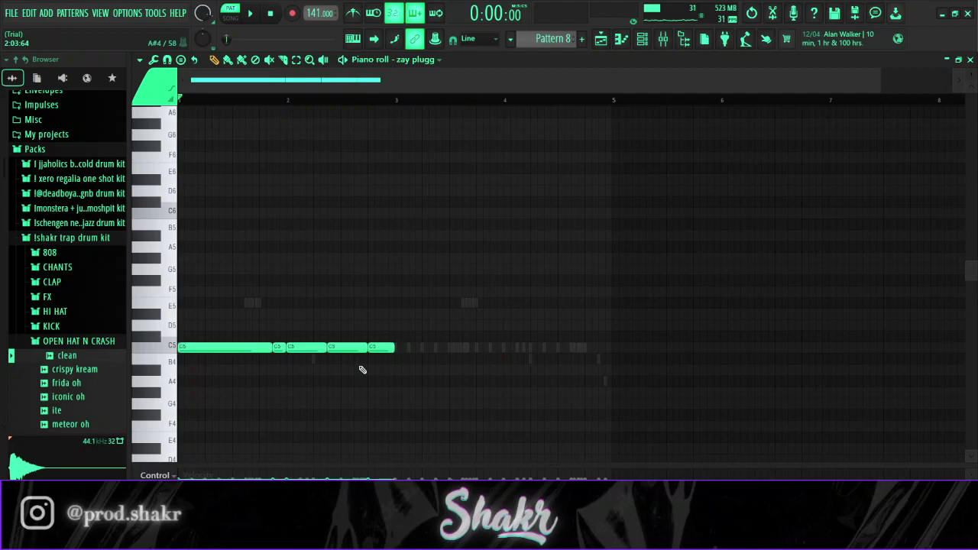
key("ctrl+a")
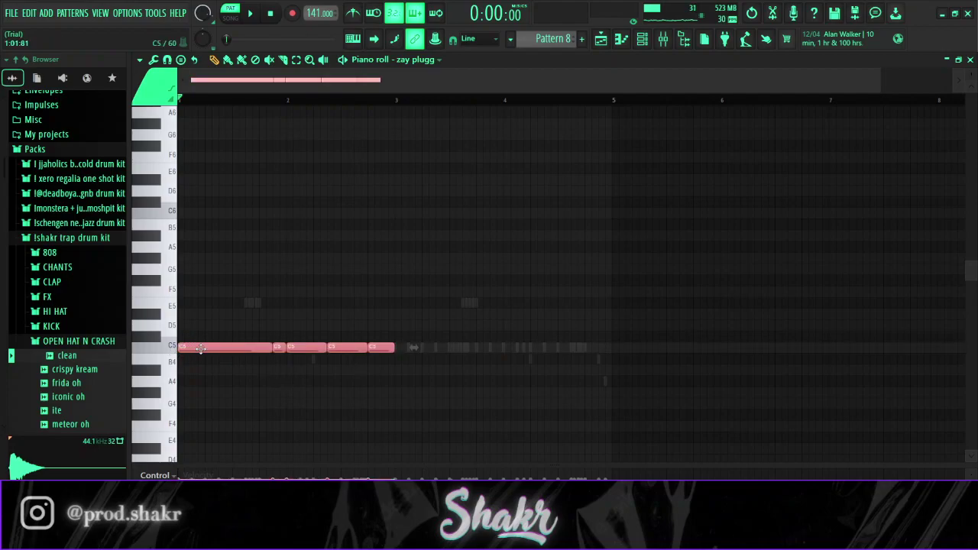
left_click_drag(201, 349, 199, 250)
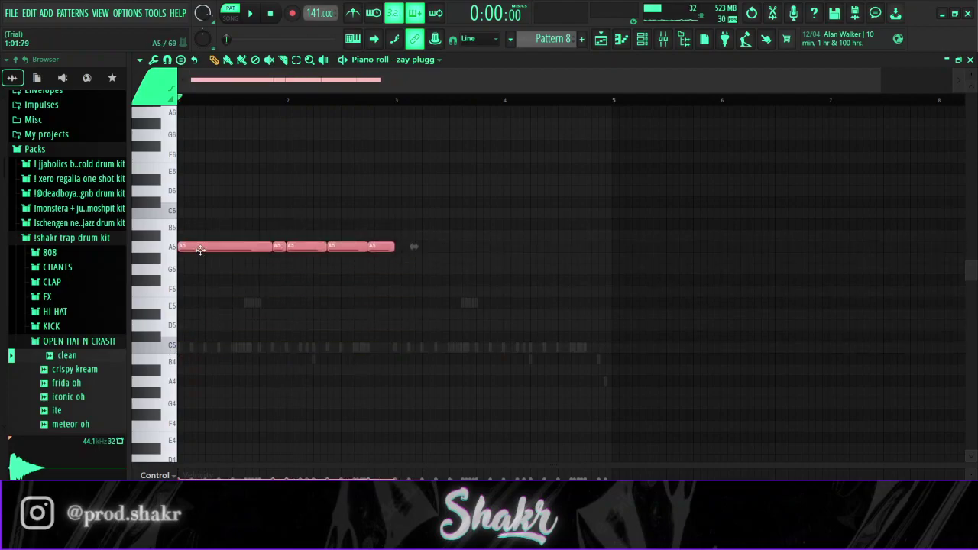
key("ctrl+d")
Step: Check the JV-1080 melody notes in Pattern 1, return to Pattern 8 and play it
left_click_drag(542, 39, 542, 76)
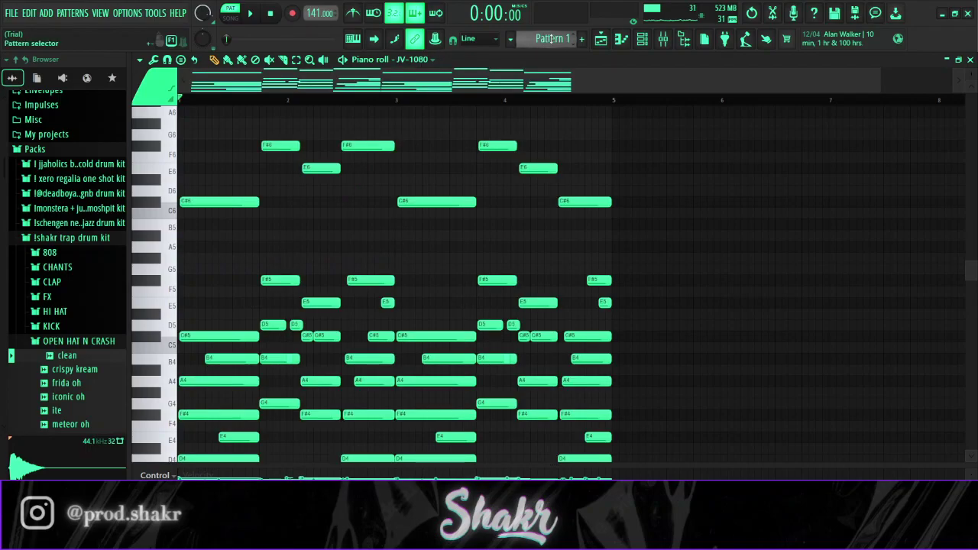
scroll(503, 136, "down", 3)
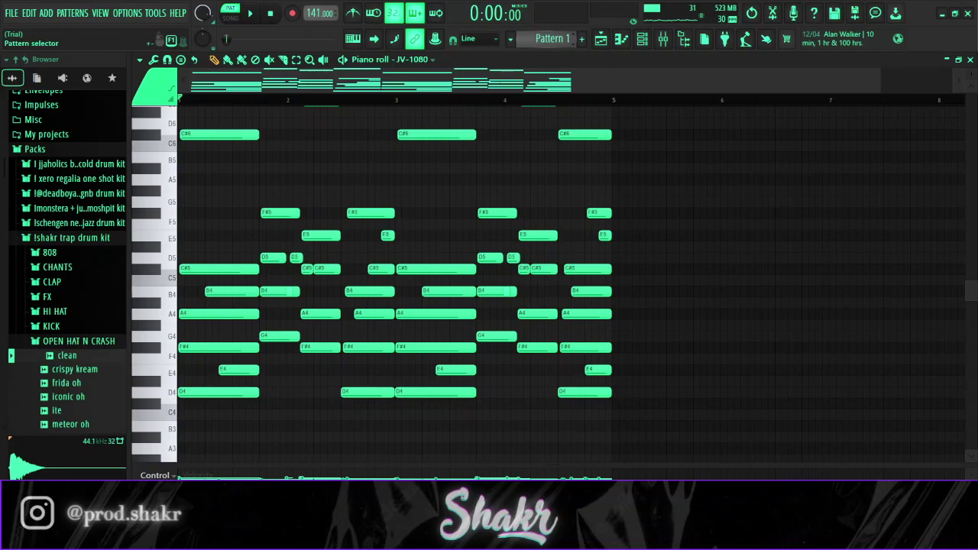
scroll(548, 38, "down", 7)
key("space")
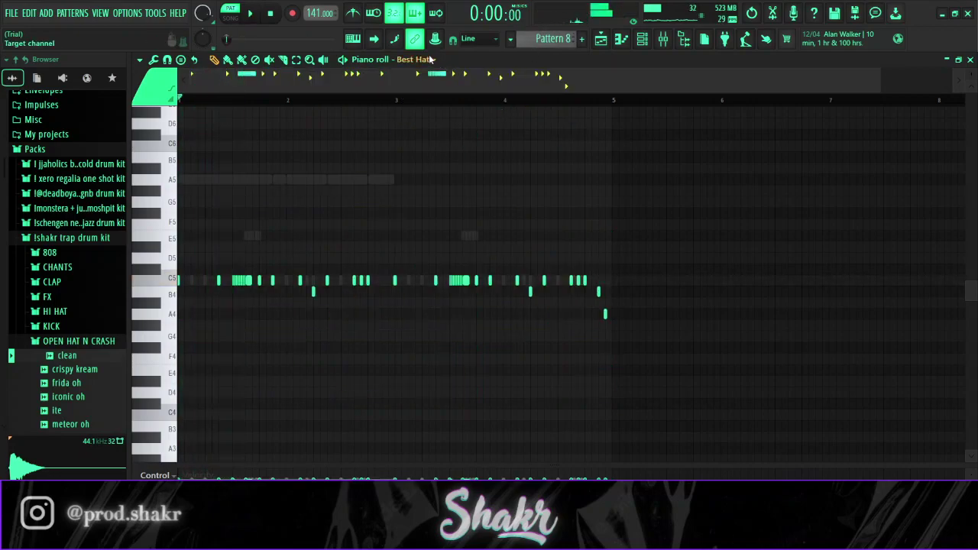
Step: Move all of zay plugg's notes in bars 1 and 2 down to F#5 and play them
right_click(386, 179)
right_click(386, 180)
key("ctrl+a")
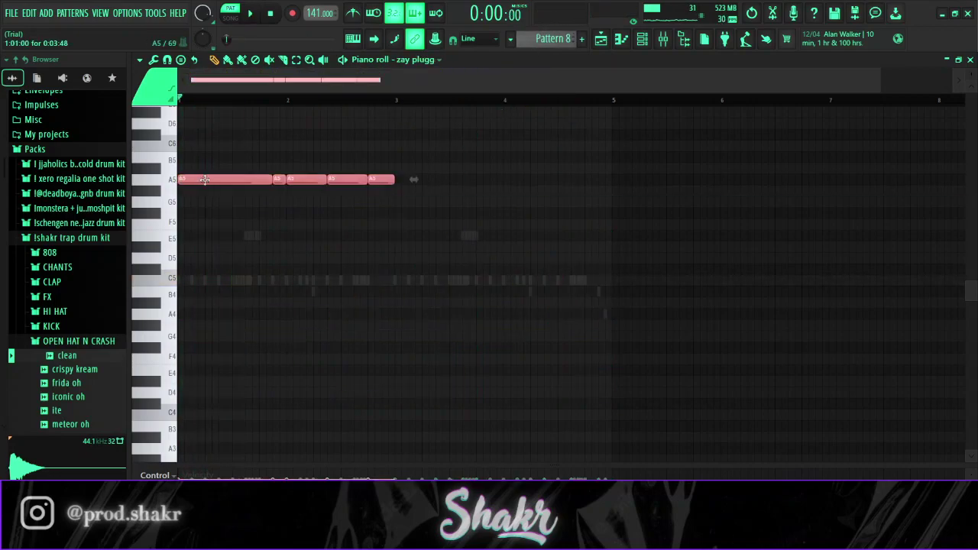
key("space")
left_click_drag(205, 181, 205, 214)
key("space")
key("space")
left_click(220, 191, "ctrl")
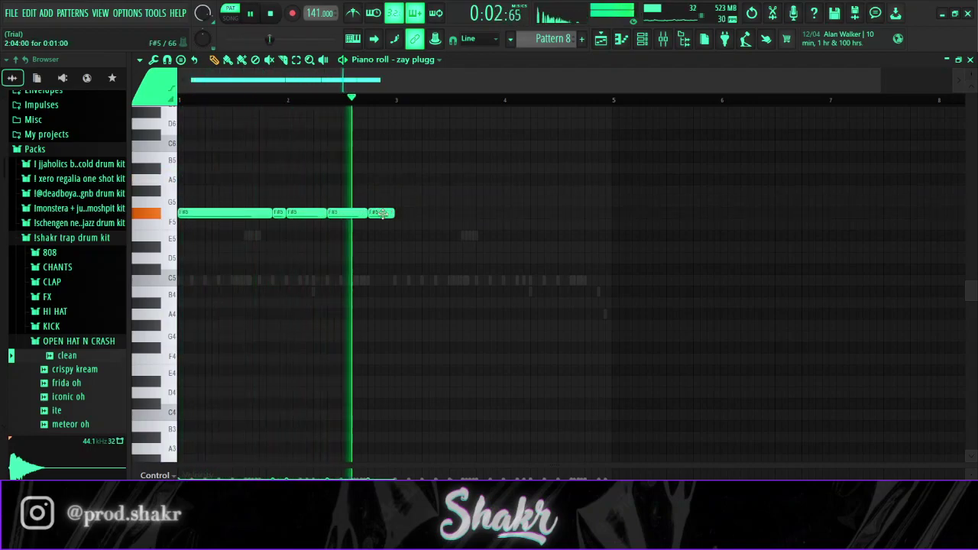
Step: Move zay plugg's last note in bar 2 to E5 and its long first note to A5
key("space")
left_click_drag(382, 214, 383, 244)
key("space")
key("space")
left_click_drag(207, 213, 207, 179)
key("space")
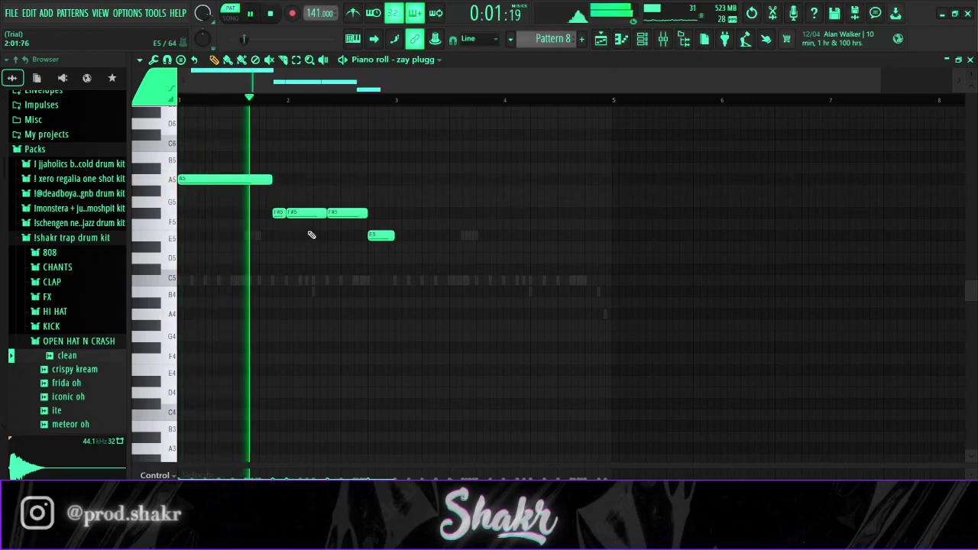
Step: Repeat zay plugg's two-bar phrase in bars 3 and 4 with its long first note on C#5
left_click(396, 268)
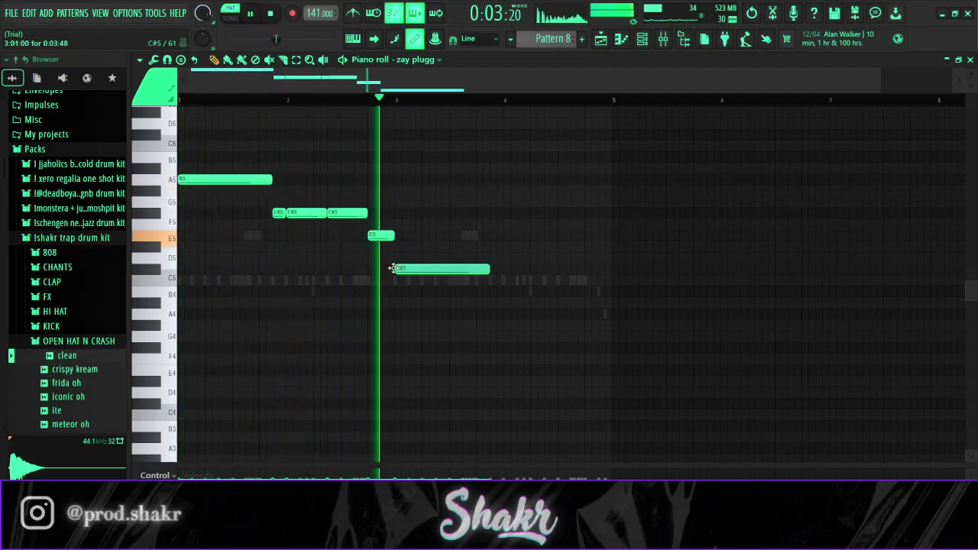
right_click(459, 267)
key("space")
mouse_move(223, 179)
left_mouse_down()
mouse_move(465, 178)
mouse_move(434, 180)
mouse_move(455, 268)
left_mouse_up()
left_click(449, 148, "ctrl")
key("space")
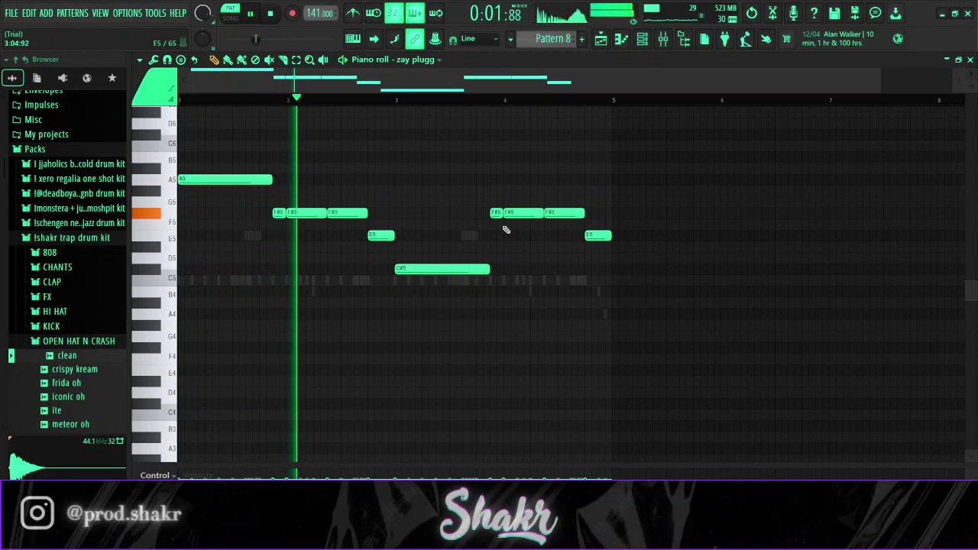
Step: Move zay plugg's short note ending bar 3 to E5, its final note to A5, and the short note ending bar 1 to B5
left_click_drag(496, 212, 497, 235)
left_click_drag(598, 234, 597, 179)
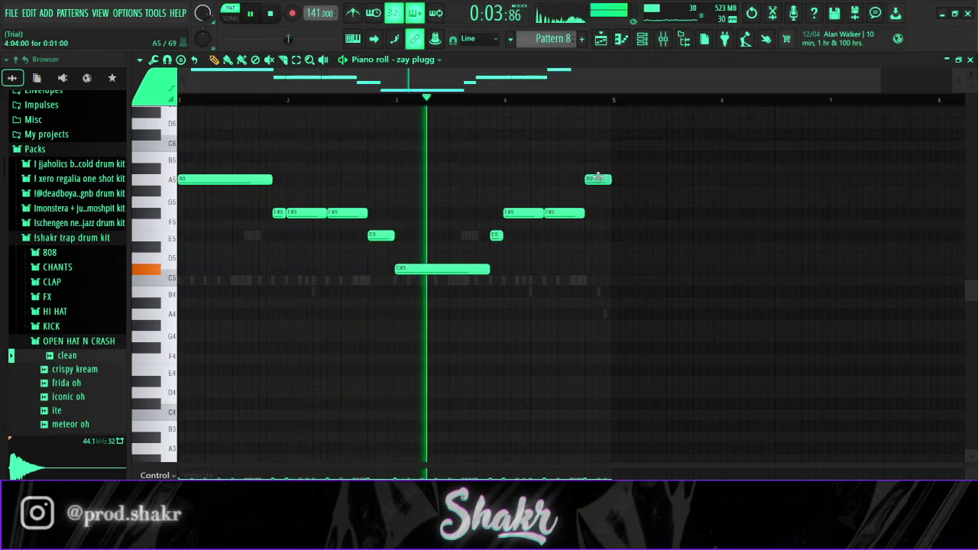
left_click_drag(275, 217, 279, 161)
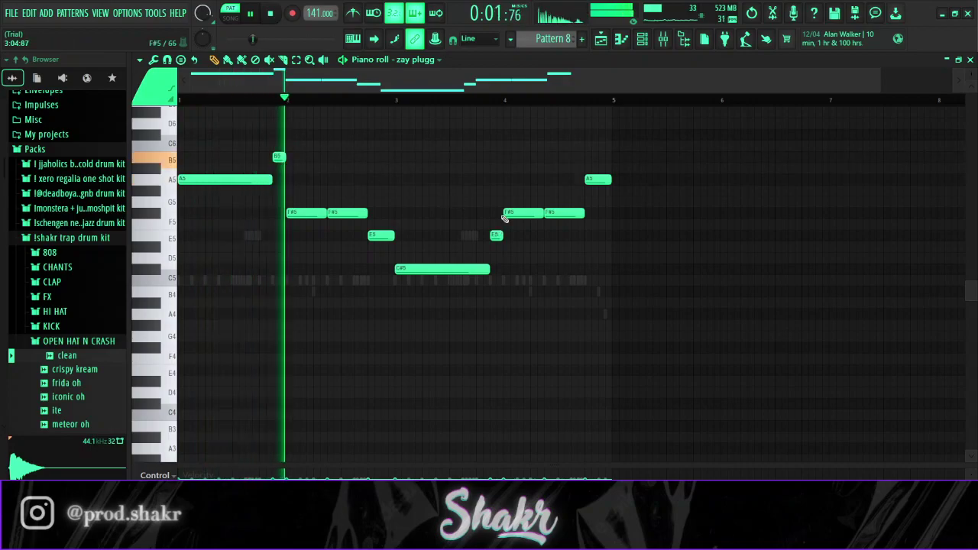
Step: Open the zay plugg channel's sampler settings from the channel rack and stop playback
key("F6")
left_click(77, 340)
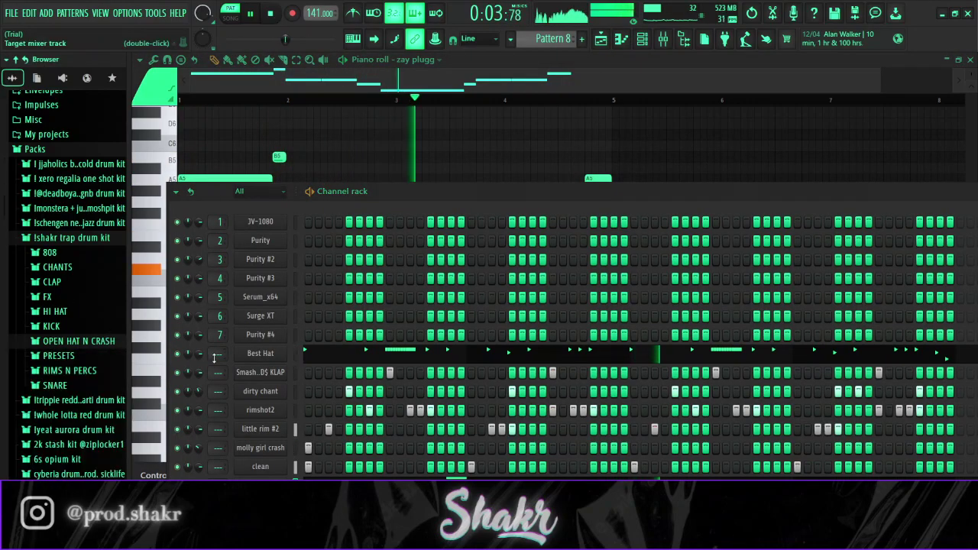
scroll(267, 413, "down", 2)
left_click(262, 479)
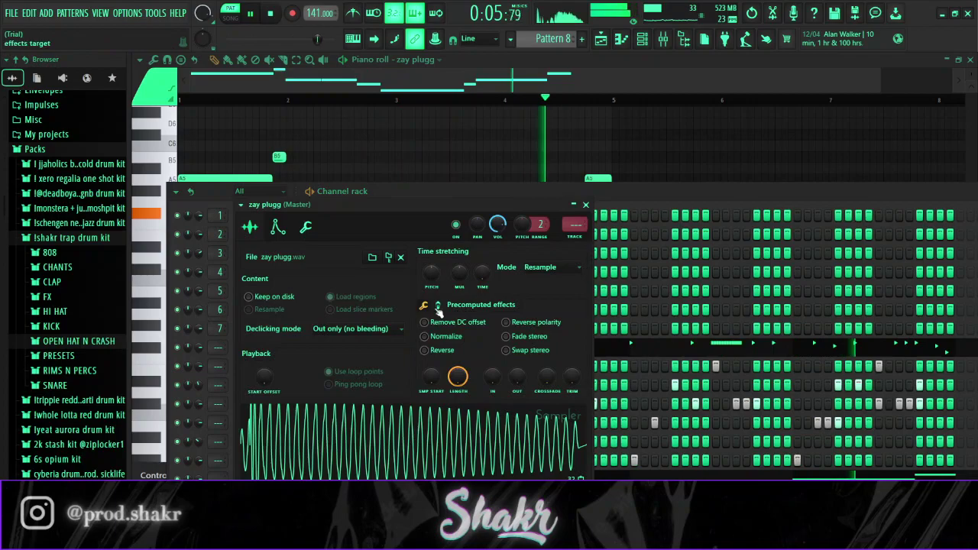
key("space")
Step: Replace the zay plugg sample with 808 - Zay from the 8o8s folder of the !monstera + junglegud moshpit kit
left_click(80, 238)
left_click(82, 210)
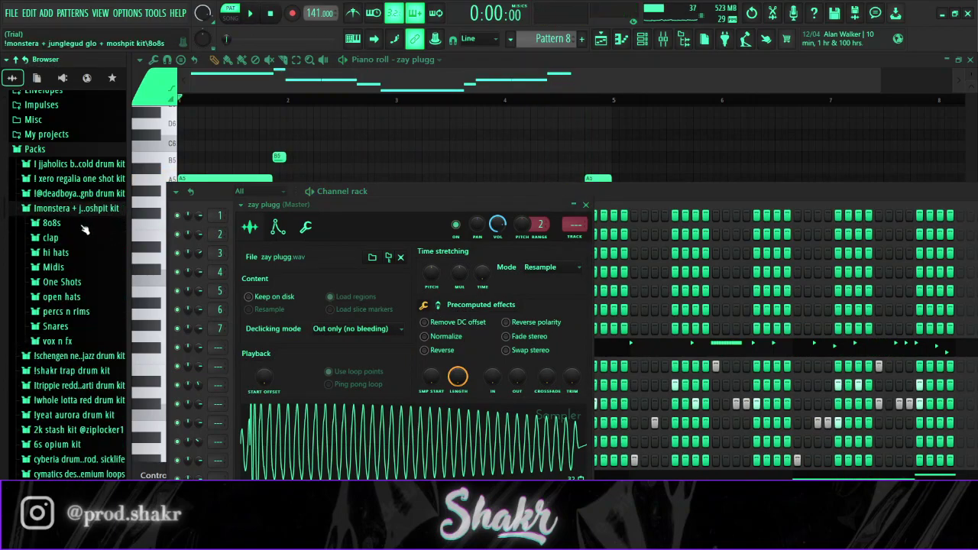
left_click(82, 224)
scroll(95, 298, "down", 3)
left_click(90, 265)
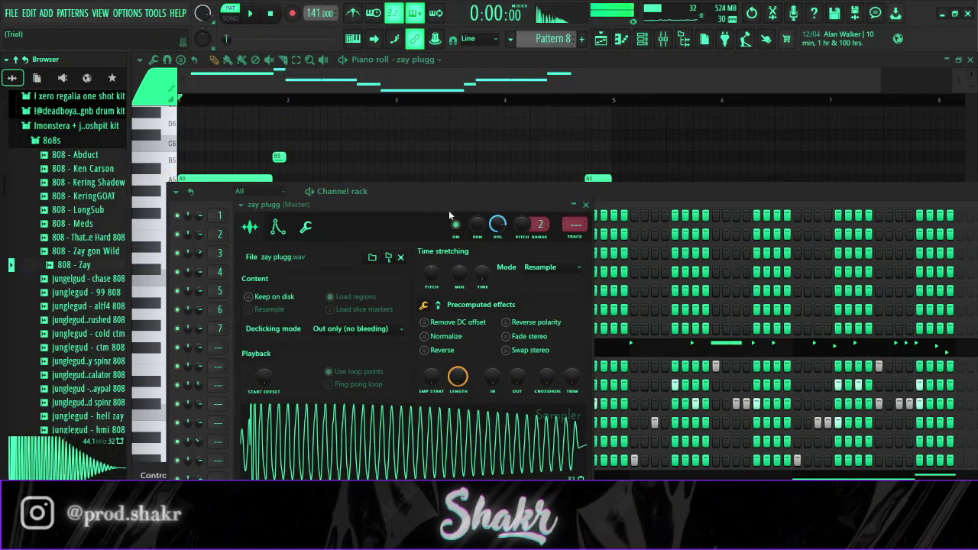
left_click(585, 207)
left_click_drag(79, 268, 247, 471)
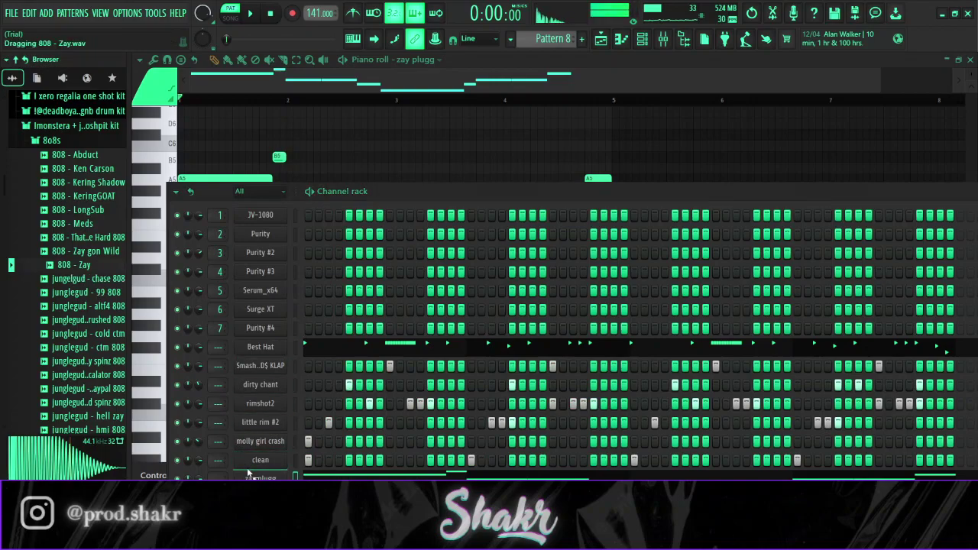
Step: Adjust the 808 - Zay sample's boost slightly, close its settings and collapse the open kit folders
left_click(262, 476)
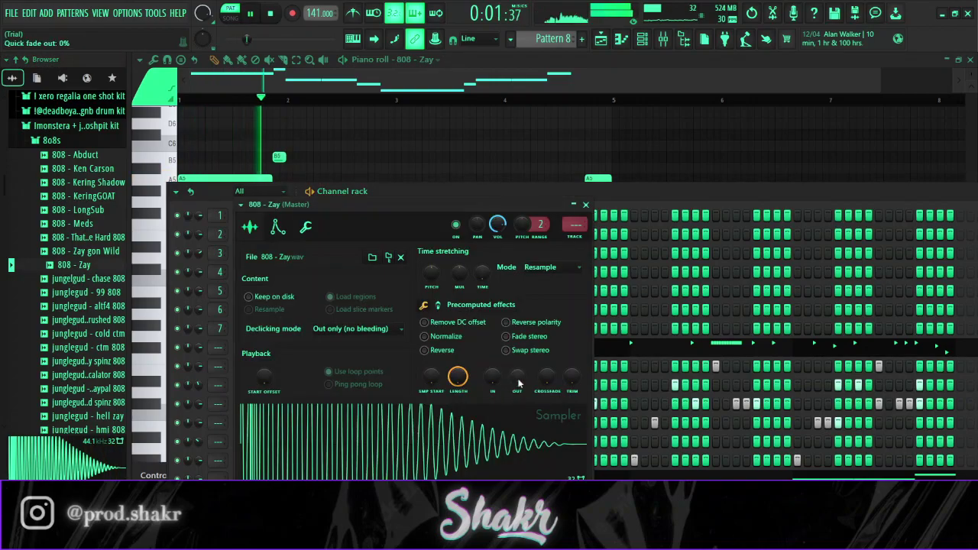
left_click(438, 305)
left_click_drag(436, 329, 440, 326)
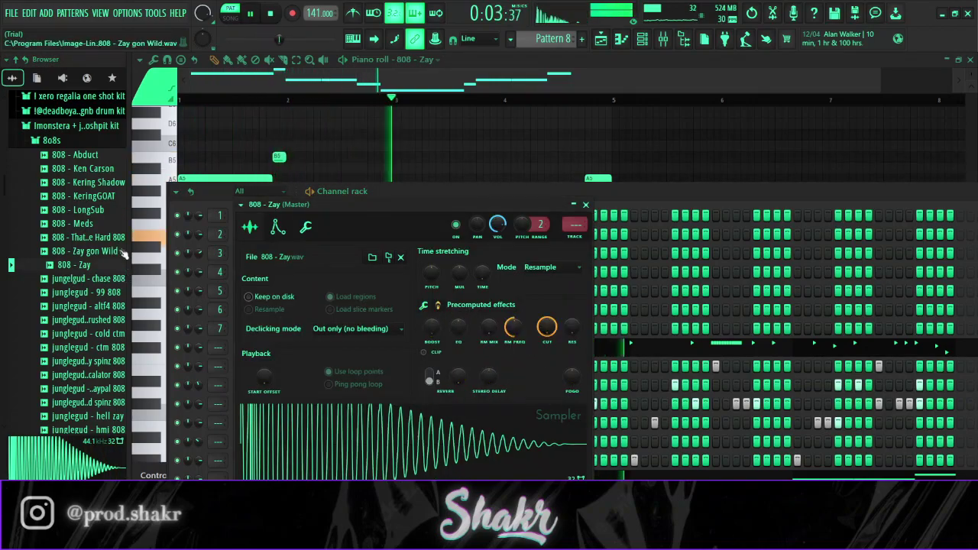
left_click(585, 204)
left_click(69, 140)
left_click(71, 127)
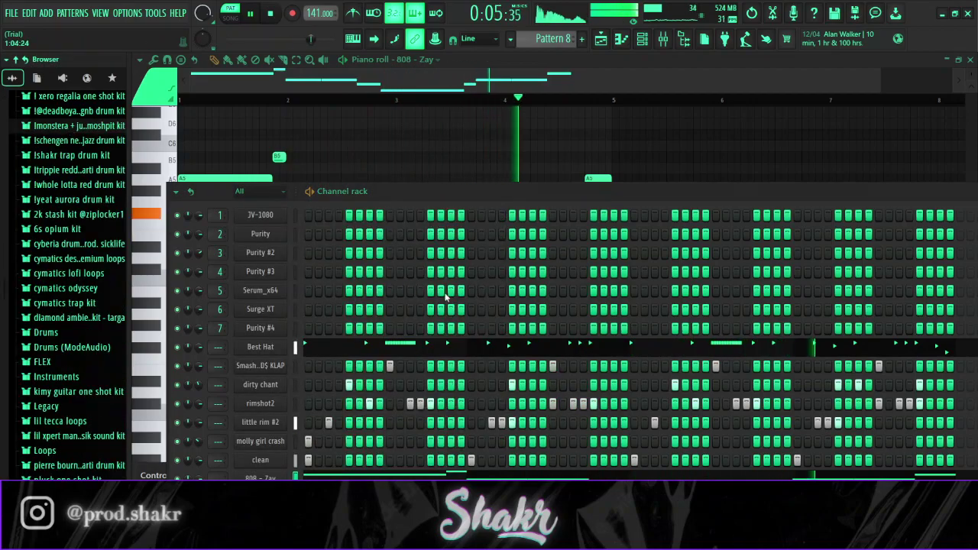
Step: Play the pattern and raise the molly girl crash channel's volume slightly
key("space")
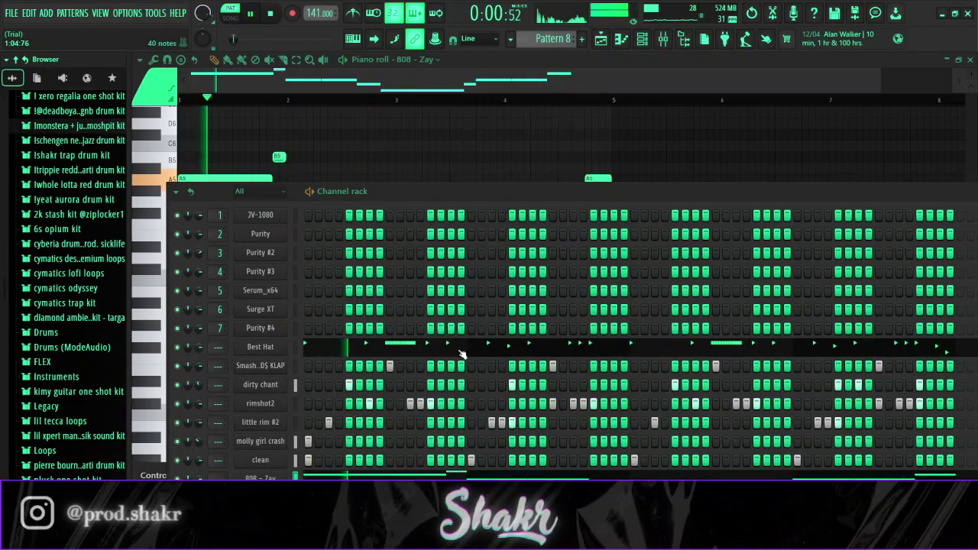
key("space")
key("space")
mouse_move(199, 441)
left_mouse_down()
mouse_move(199, 409)
mouse_move(200, 430)
left_mouse_up()
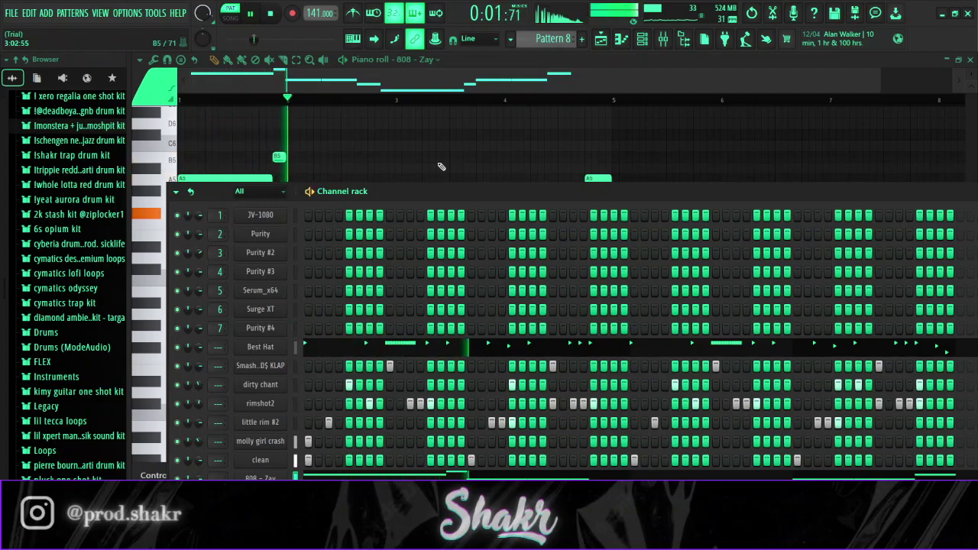
Step: Open rimshot2 in the piano roll and examine its E5 rolls in bars 1 and 3
left_click(440, 65)
left_click(440, 200)
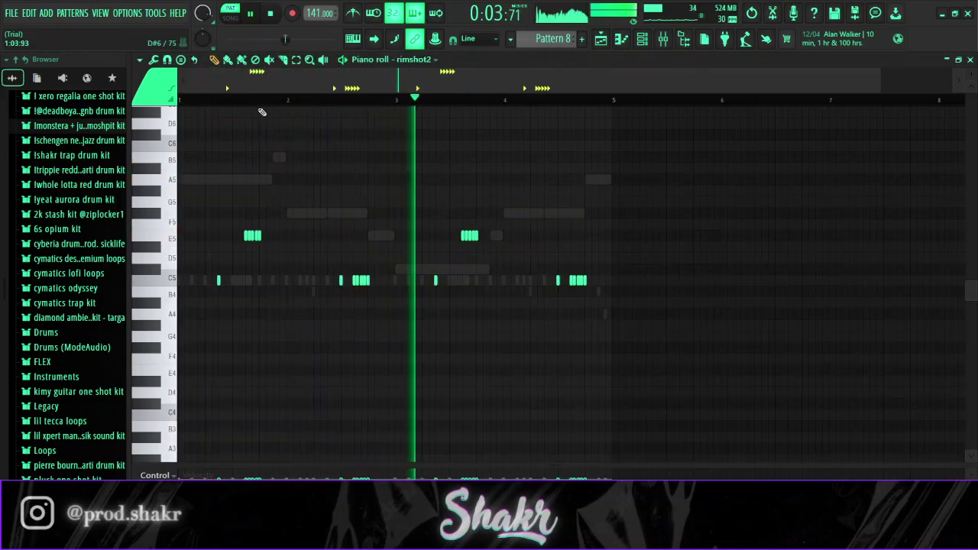
key("space")
scroll(258, 103, "up", 4)
scroll(262, 118, "up", 2)
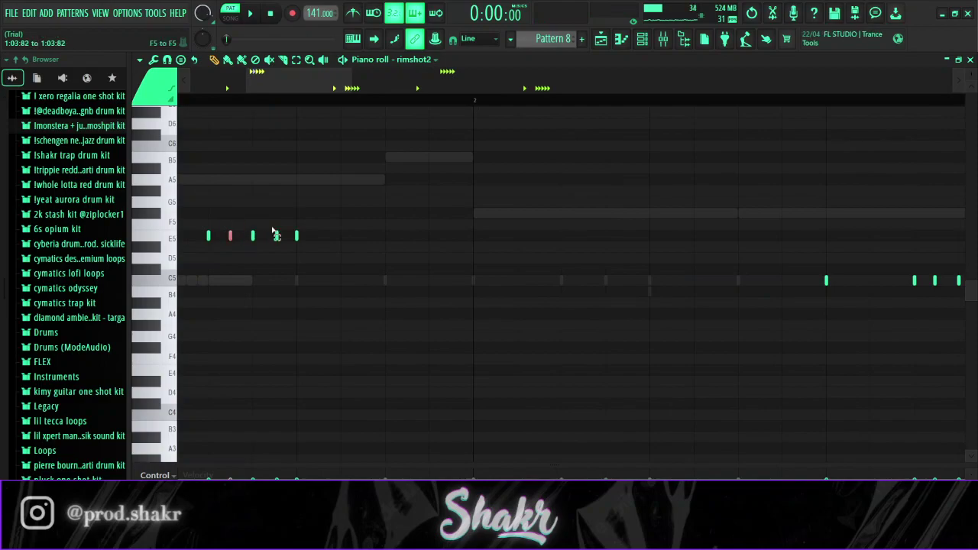
scroll(334, 105, "down", 5)
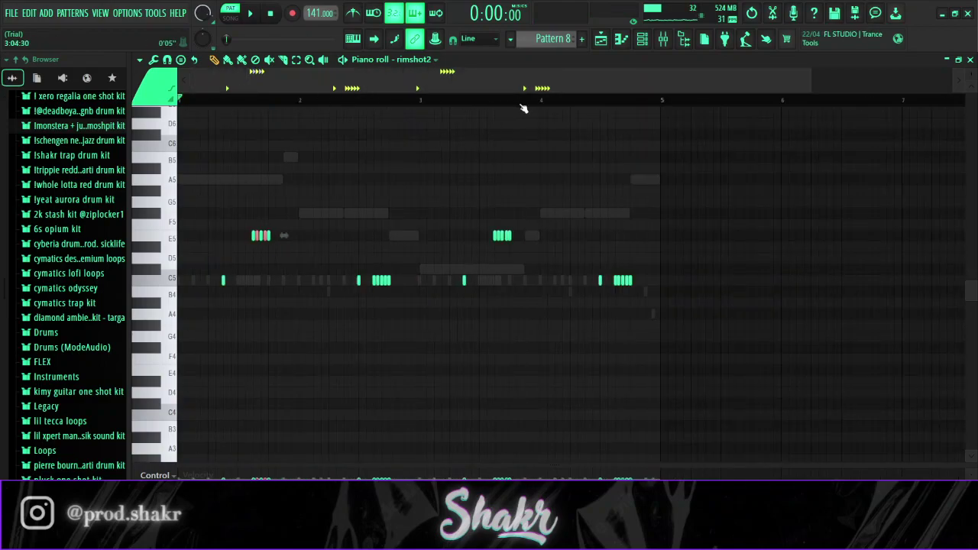
scroll(520, 109, "up", 6)
scroll(444, 117, "down", 1)
scroll(441, 109, "up", 3)
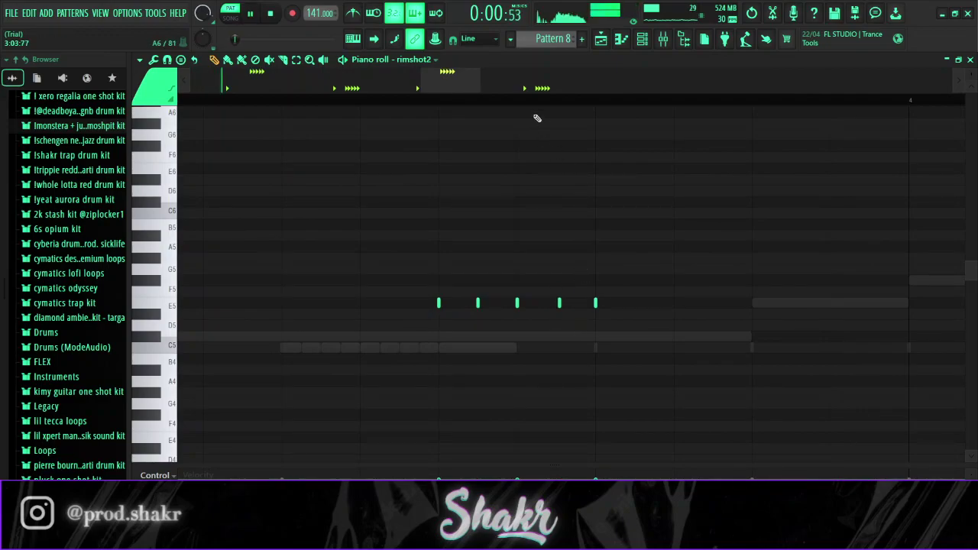
scroll(535, 100, "down", 4)
Step: Normalize the Smash + JBAND$ KLAP sample and check Best Hat's sampler settings
key("F6")
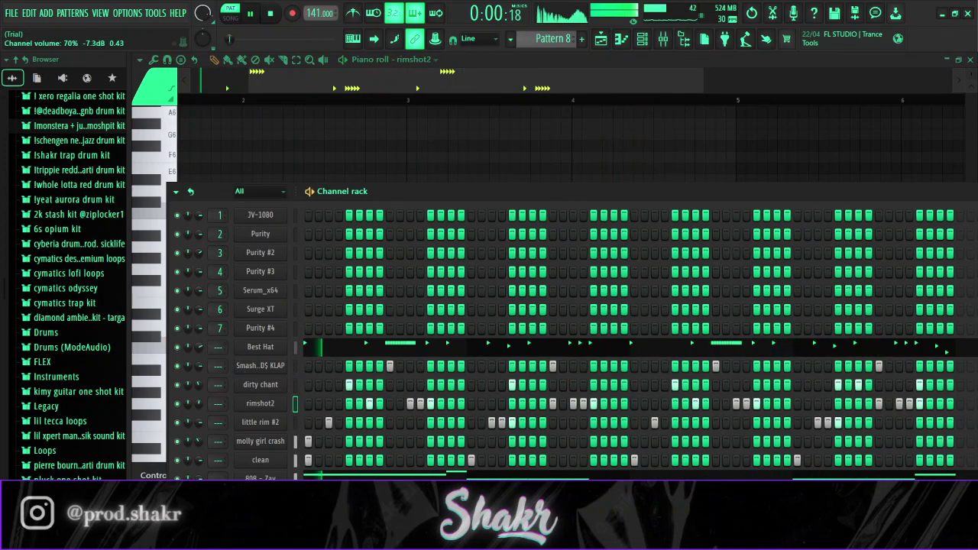
left_click(260, 365)
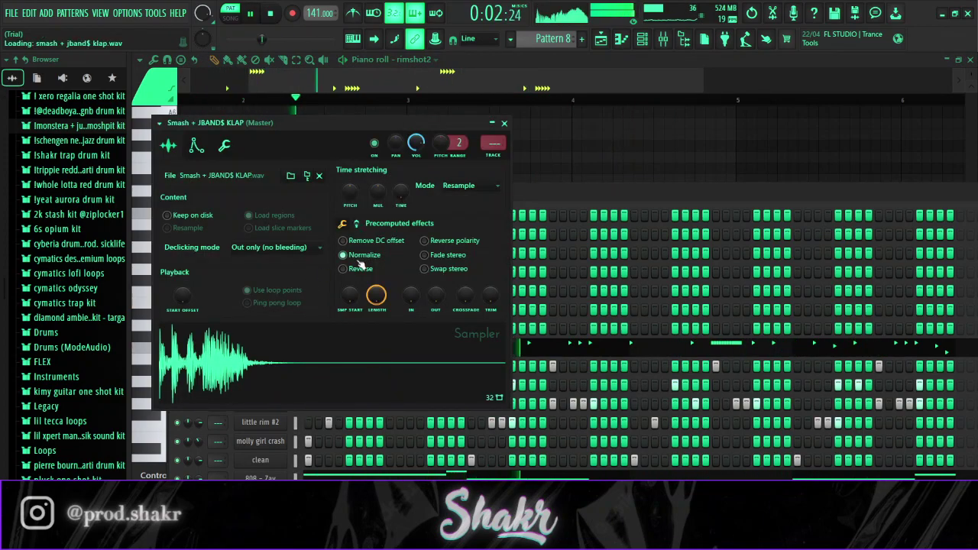
key("Escape")
key("space")
left_click(277, 347)
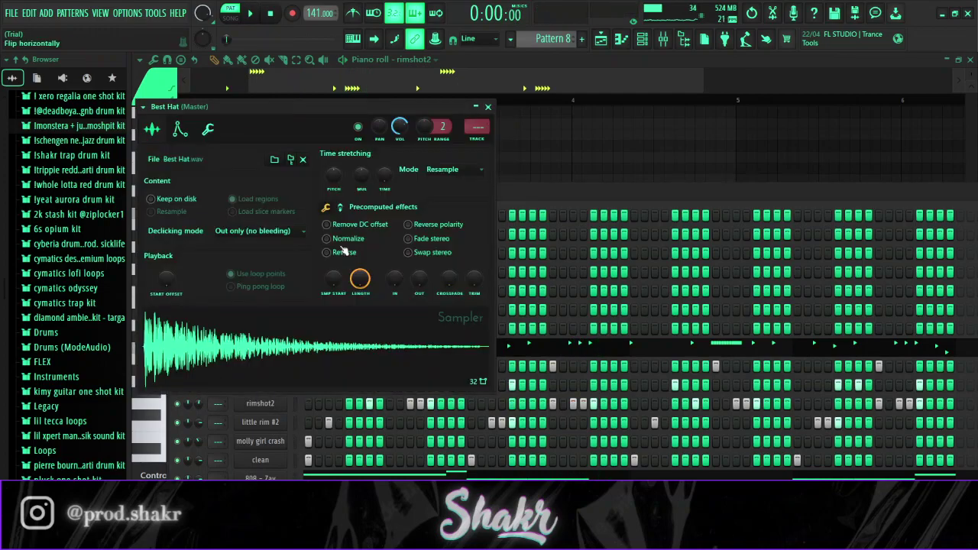
key("Escape")
key("space")
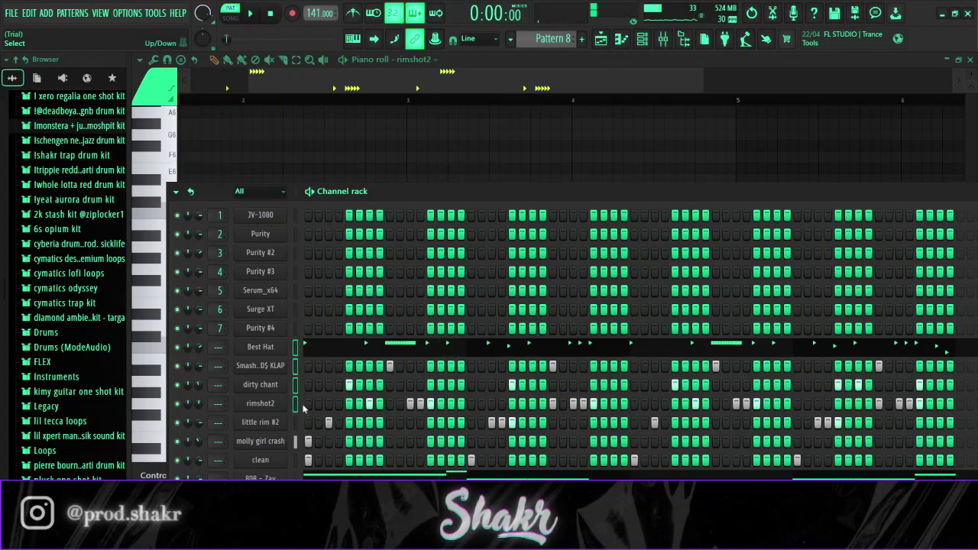
Step: Link the channels from Best Hat to 808 - Zay to consecutive mixer tracks starting at Insert 8 and play the pattern
key("F9")
left_click_drag(408, 193, 648, 205)
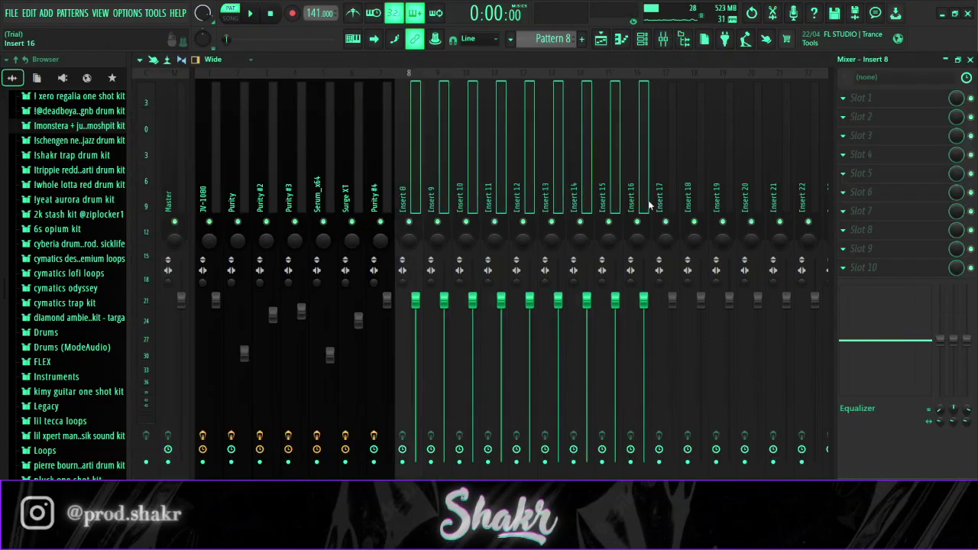
key("ctrl+l")
left_click(413, 185)
key("space")
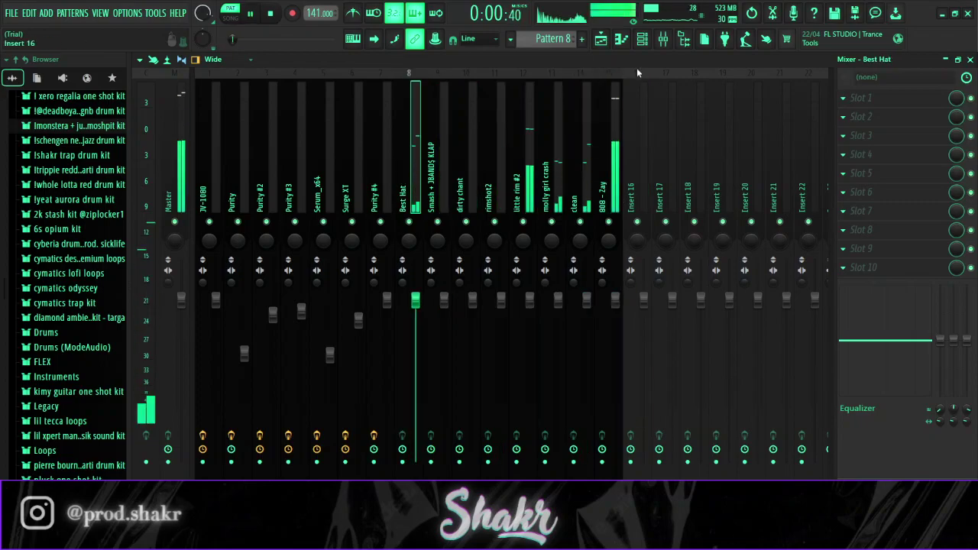
Step: Lower Best Hat and dirty chant slightly in the mixer, set little rim #2 to about -3.8 dB and raise rimshot2 slightly
left_click_drag(415, 315, 415, 322)
left_click_drag(530, 299, 529, 323)
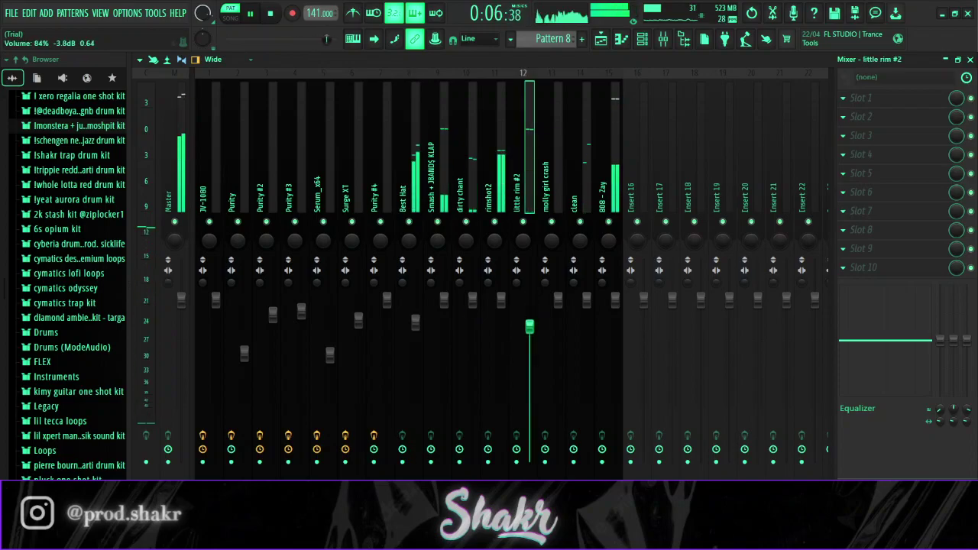
left_click(501, 298)
left_click_drag(472, 298, 472, 310)
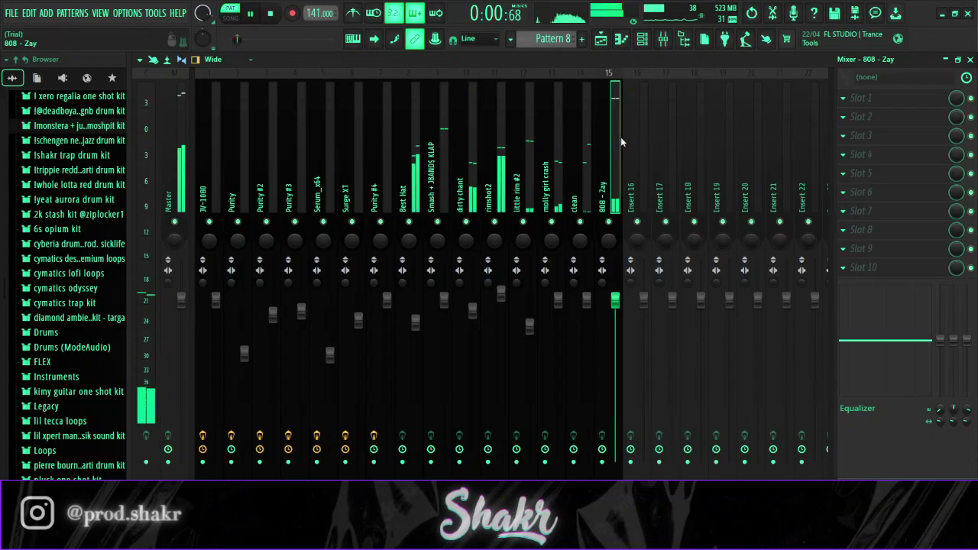
Step: Add a Fruity soft clipper to the Master track, lower its threshold and set its post gain to about 84%
left_click(185, 157)
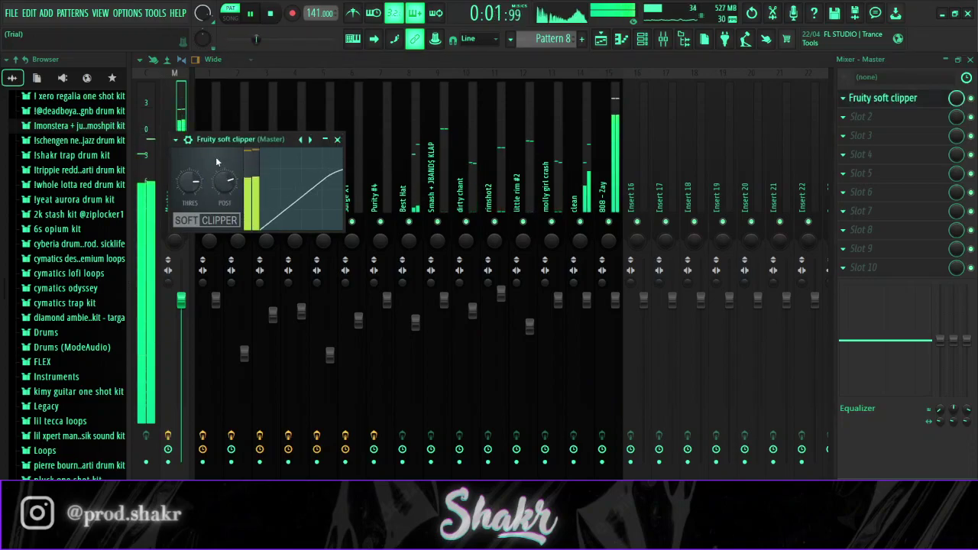
left_click_drag(190, 182, 190, 233)
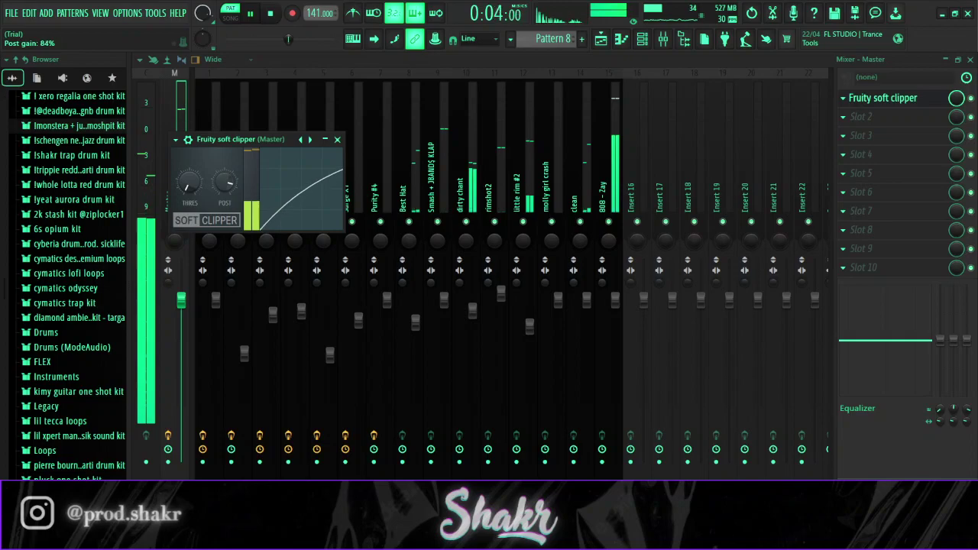
left_click(337, 139)
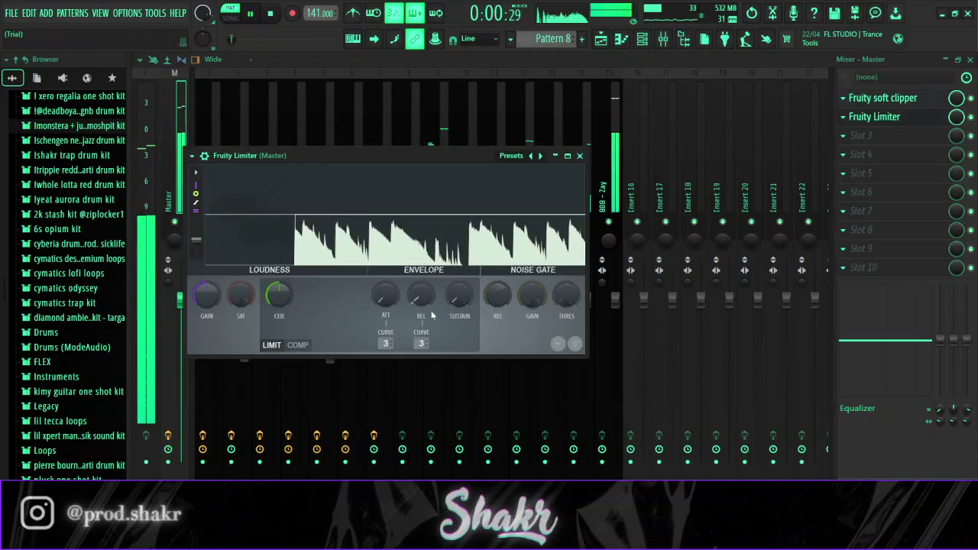
Step: Lower the ceiling of the Master track's Fruity Limiter and adjust its saturation threshold
left_click_drag(279, 295, 240, 326)
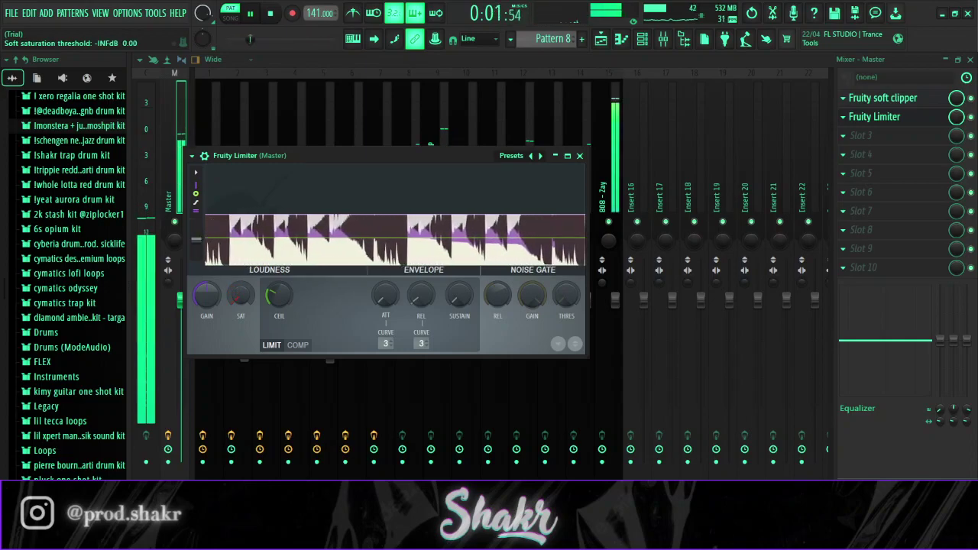
left_click_drag(278, 295, 243, 300)
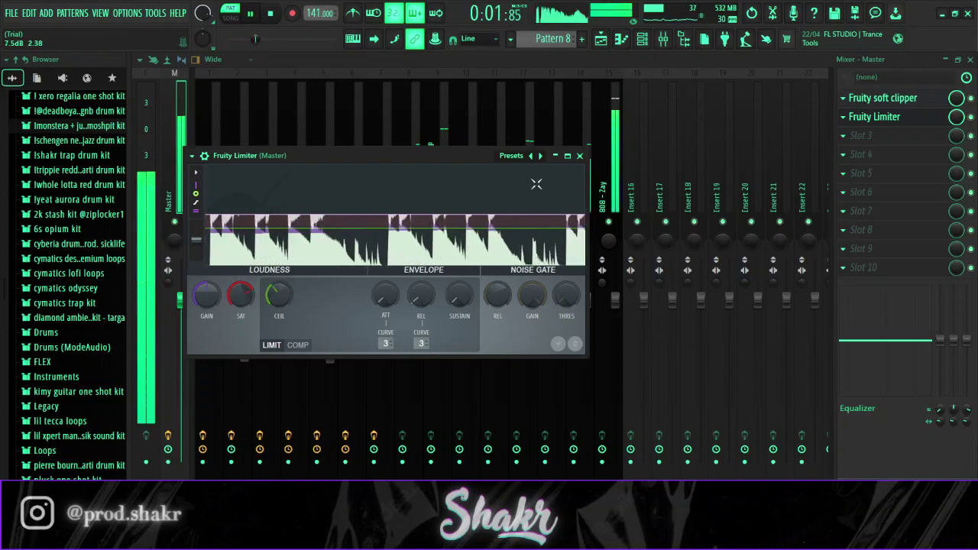
left_click(579, 155)
Step: Add Fruity parametric EQ 2 to the 808 - Zay track and cut the highs above about 1040 Hz with band 7
left_click(609, 157)
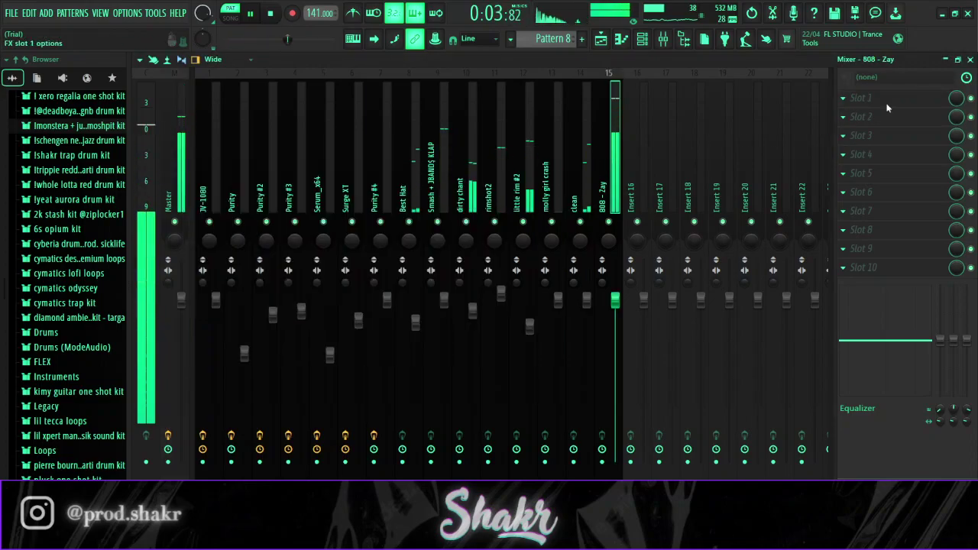
left_click(730, 104)
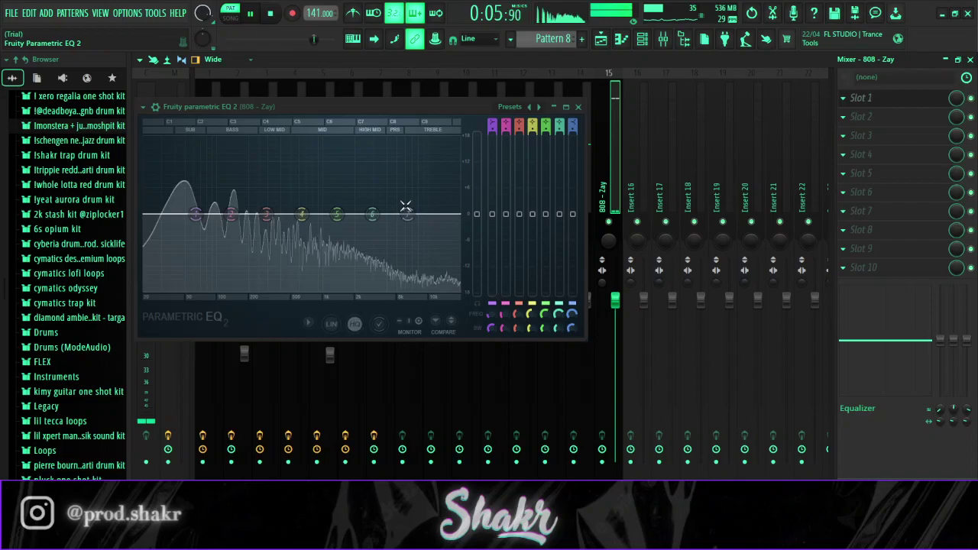
left_click_drag(408, 214, 324, 289)
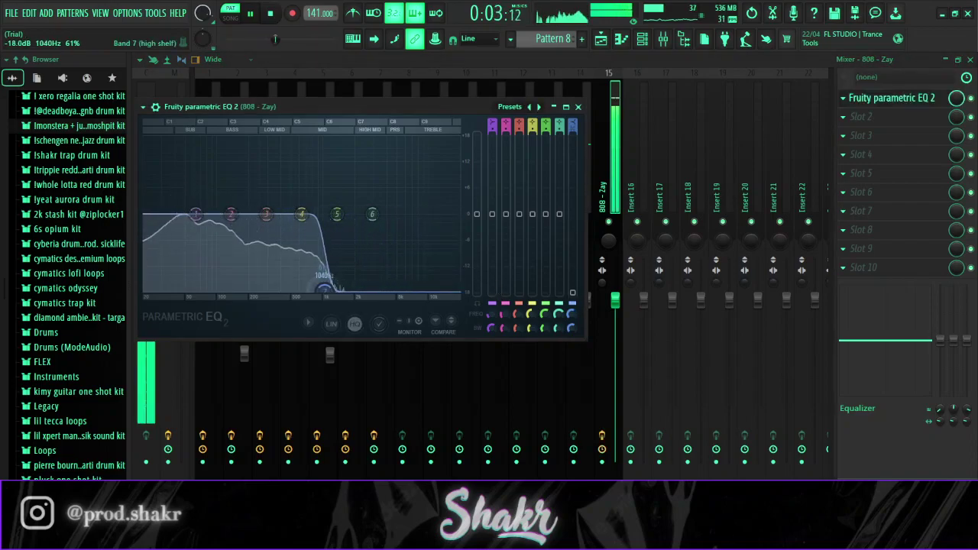
left_click(578, 107)
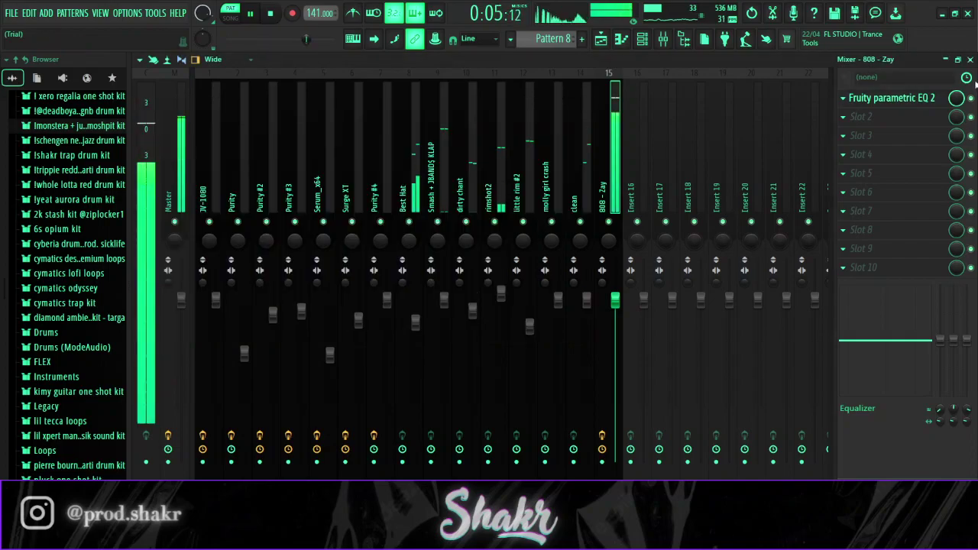
Step: Place four Pattern 8 clips on playlist Track 8, filling bars 17 to 32
left_click(971, 60)
key("F5")
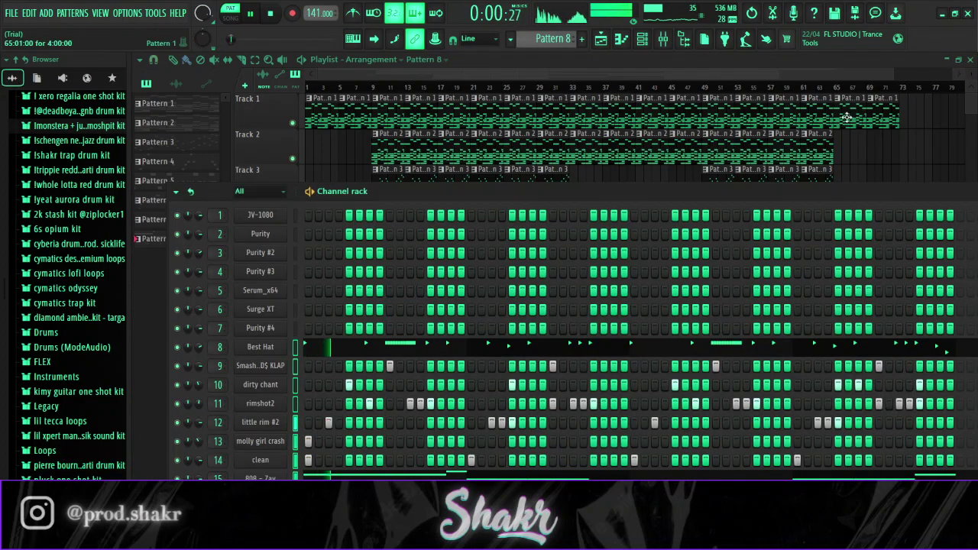
key("F6")
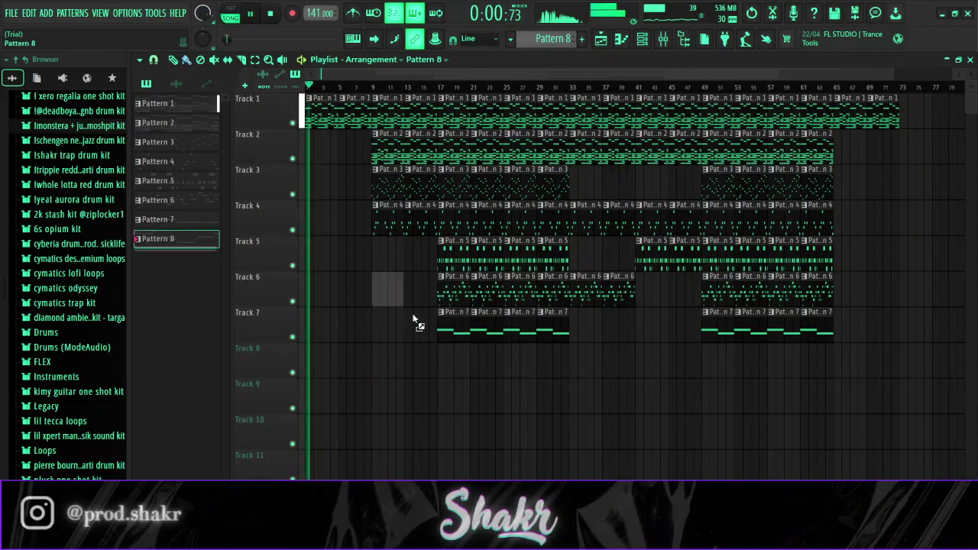
left_click(441, 366)
left_click_drag(482, 361, 518, 368)
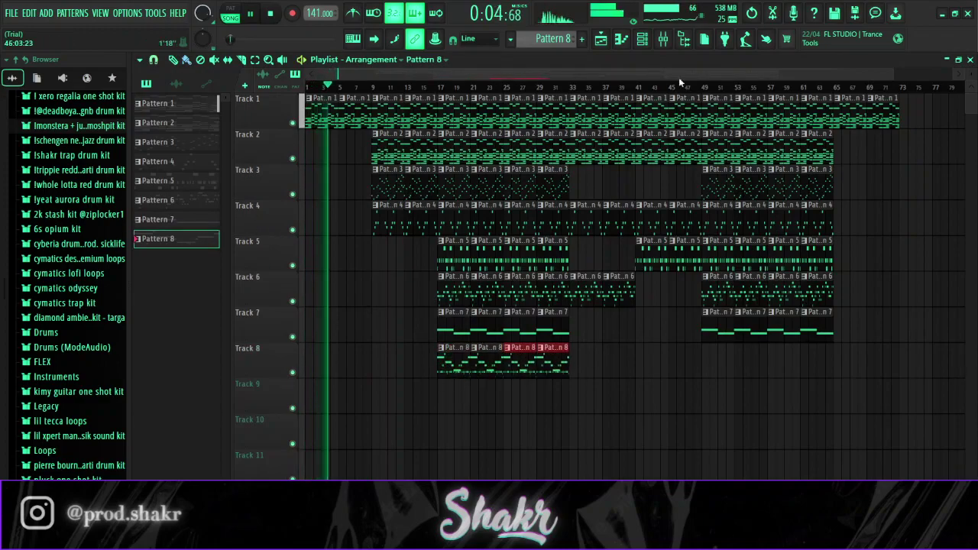
Step: Move the rimshot2 and molly girl crash steps from Pattern 8 into a new Pattern 9
key("F6")
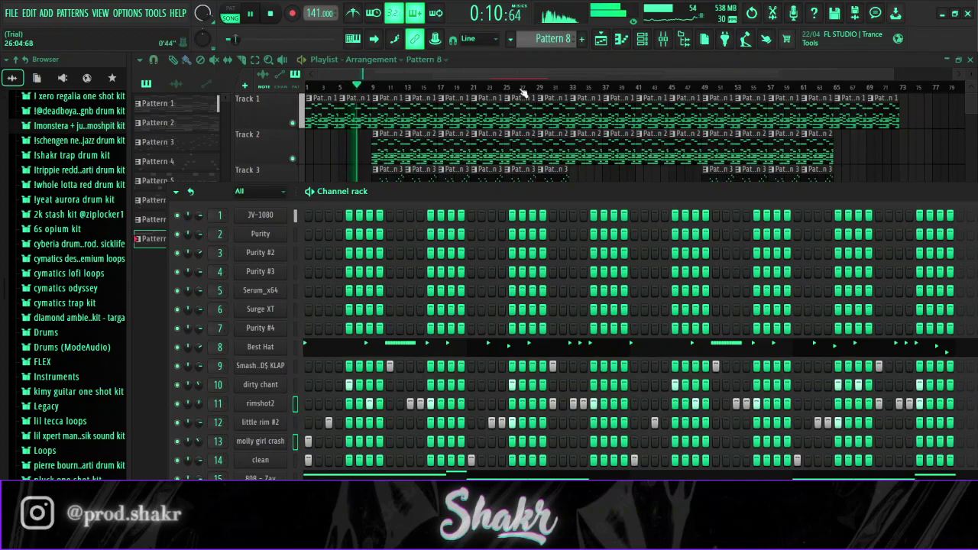
key("ctrl+x")
left_click(582, 39)
key("ctrl+v")
key("F6")
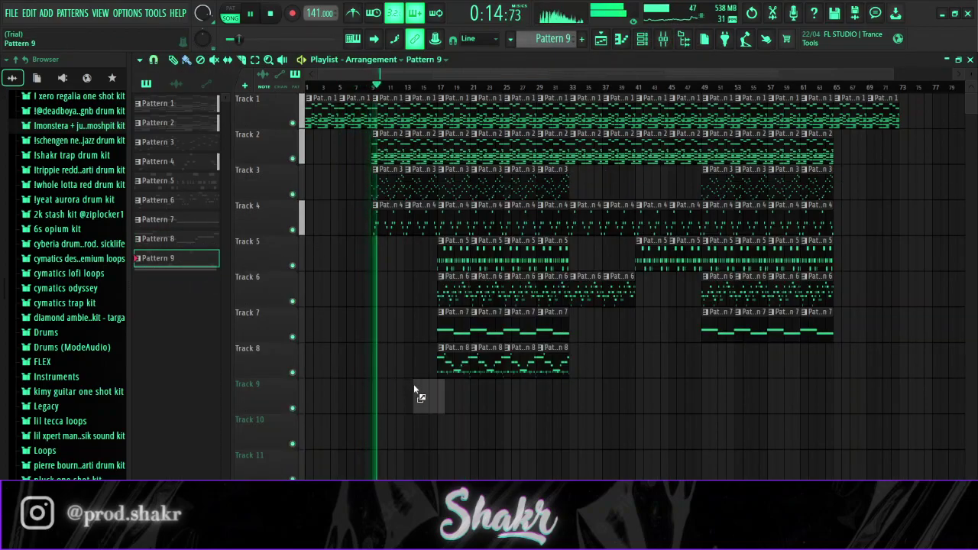
Step: Place Pattern 9 clips on Track 9 over bars 17–32 and 49–64, and extend the Pattern 8 clips on Track 8 through bar 64
left_click(440, 394)
left_click(483, 395)
mouse_move(491, 397)
left_mouse_down()
mouse_move(461, 400)
mouse_move(531, 400)
mouse_move(499, 380)
mouse_move(457, 392)
left_mouse_up()
mouse_move(572, 369)
left_mouse_down()
mouse_move(456, 366)
mouse_move(600, 373)
mouse_move(453, 365)
mouse_move(716, 361)
left_mouse_up()
left_click(904, 273, "ctrl")
Step: Move the clean channel's steps from Pattern 8 into Pattern 9
left_click(643, 40)
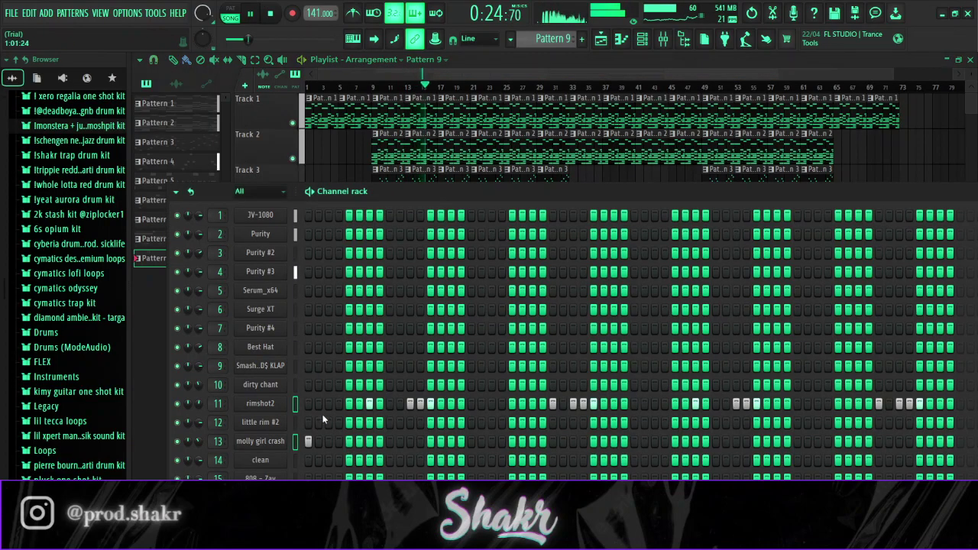
scroll(539, 40, "down", 1)
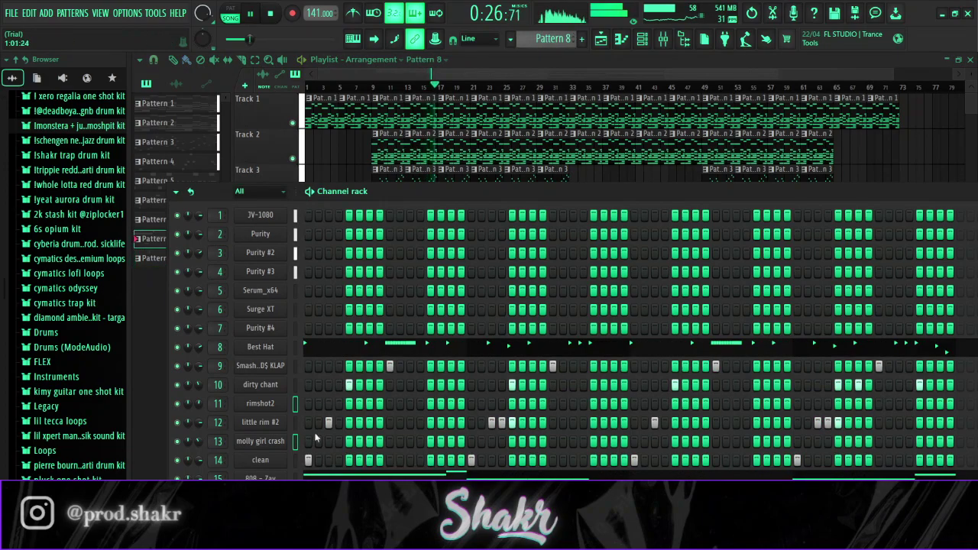
scroll(541, 40, "up", 1)
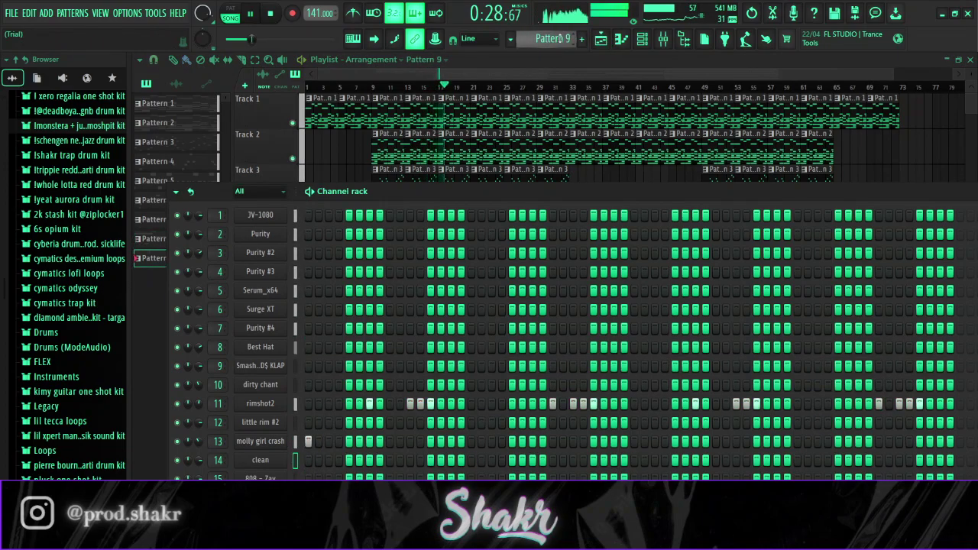
right_click(897, 142)
Step: Lower the seven melody mixer tracks from JV-1080 to Purity #4 together, bringing Purity #4 to about -3.1 dB
left_click(664, 39)
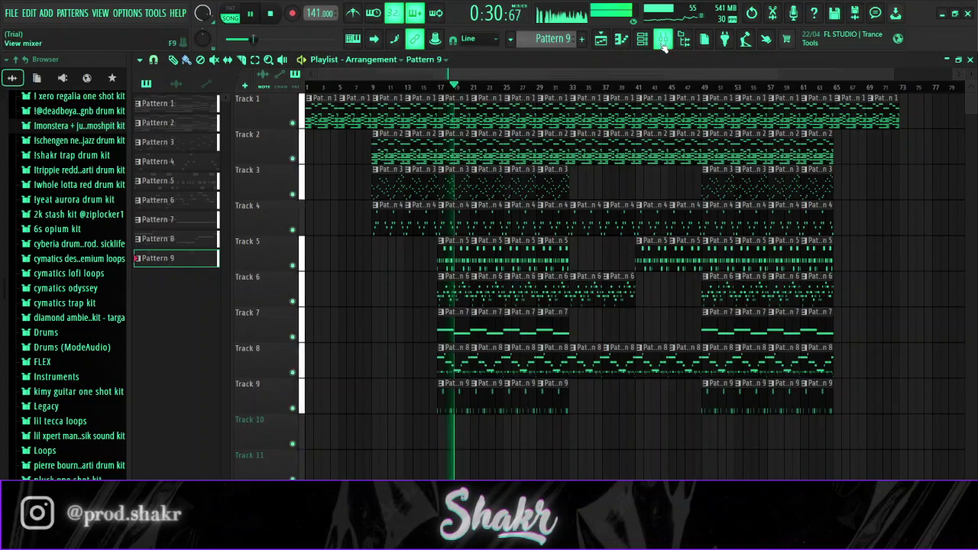
key("F9")
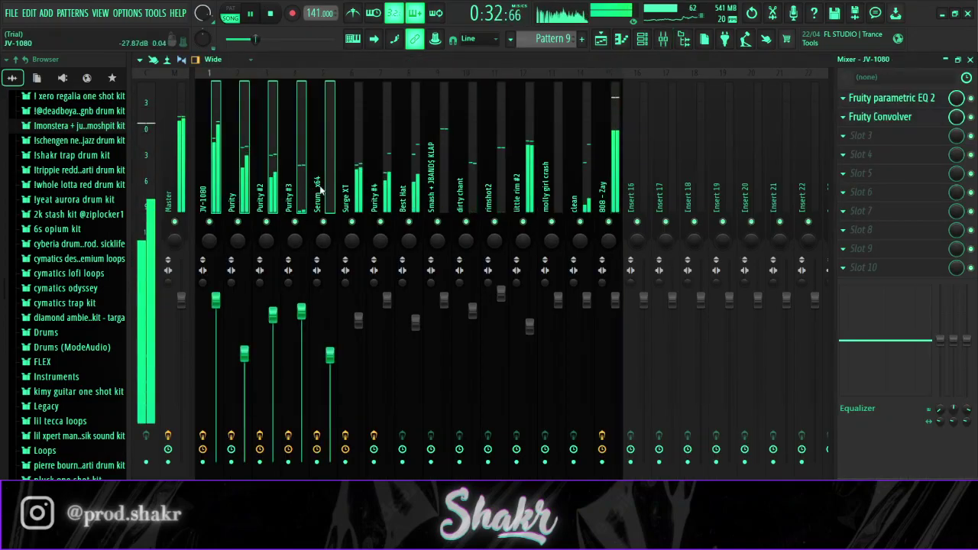
left_click(387, 306)
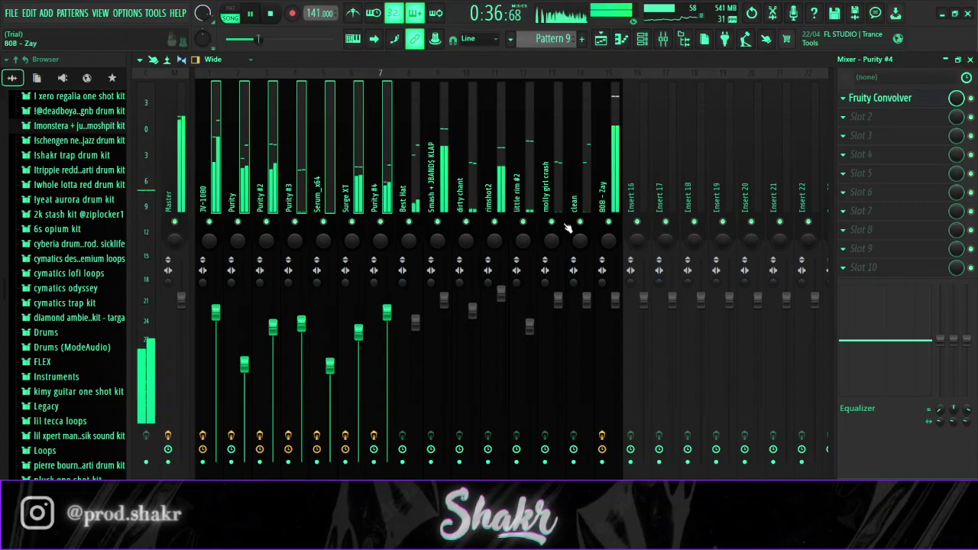
left_click_drag(394, 315, 393, 322)
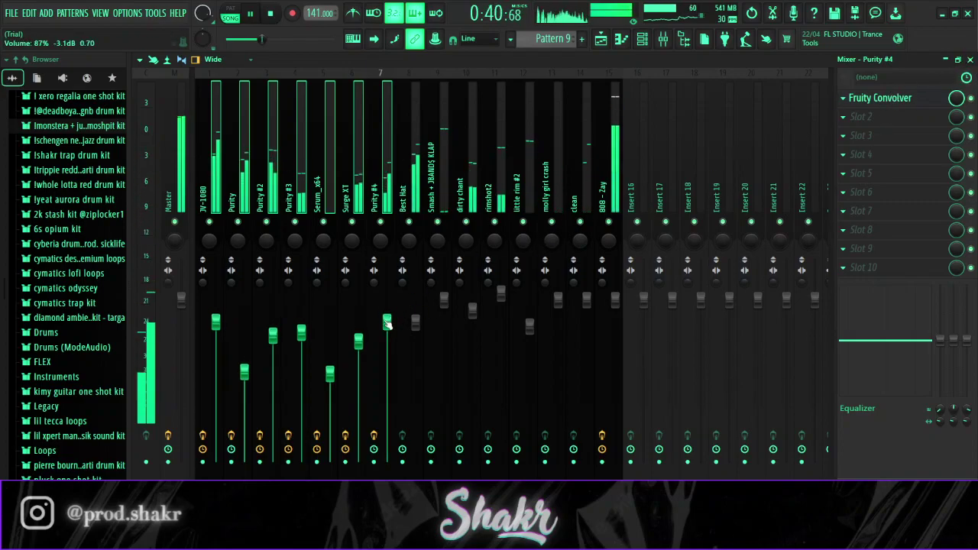
Step: Set the project tempo to 144 BPM and return to the playlist
scroll(319, 13, "up", 4)
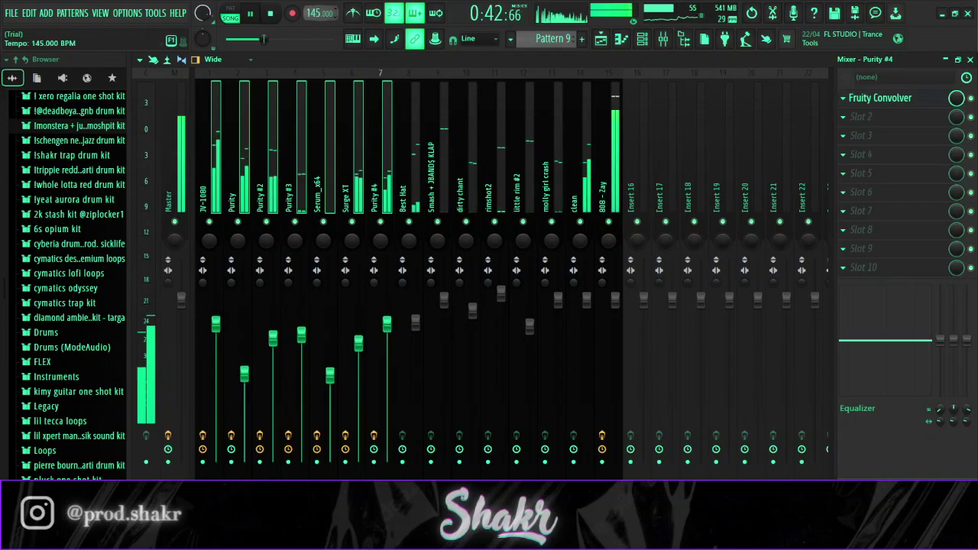
scroll(321, 13, "down", 1)
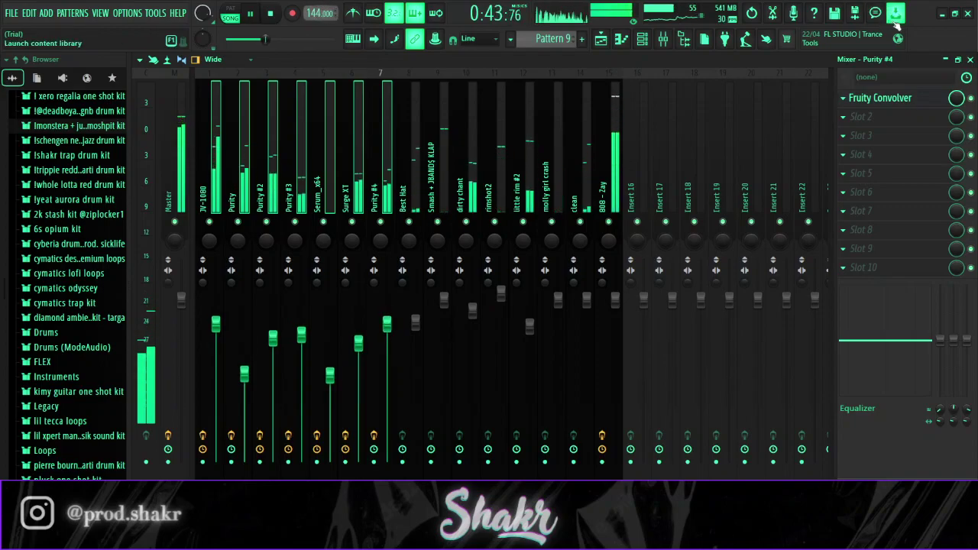
left_click(971, 59)
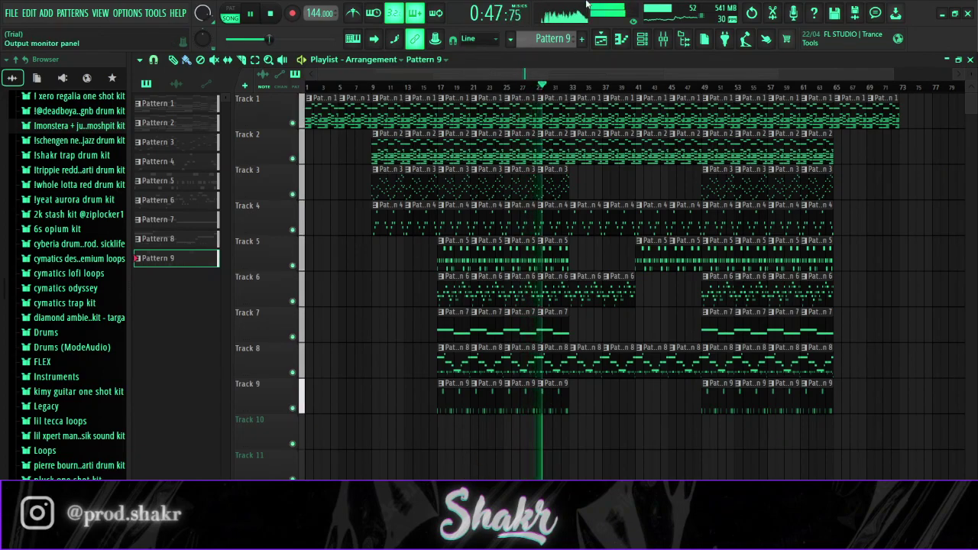
Step: Move the 808 - Zay notes from Pattern 8 into a new Pattern 10
key("F6")
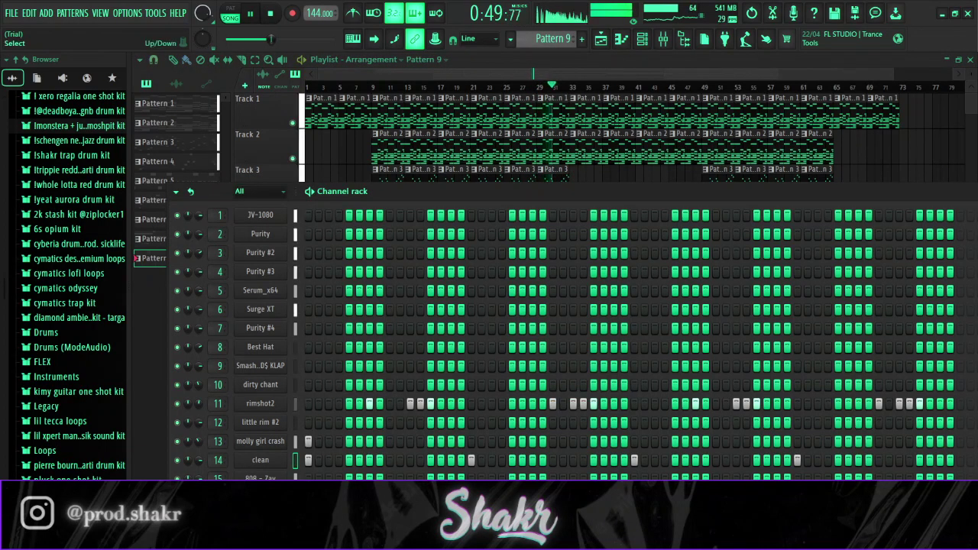
scroll(556, 39, "down", 1)
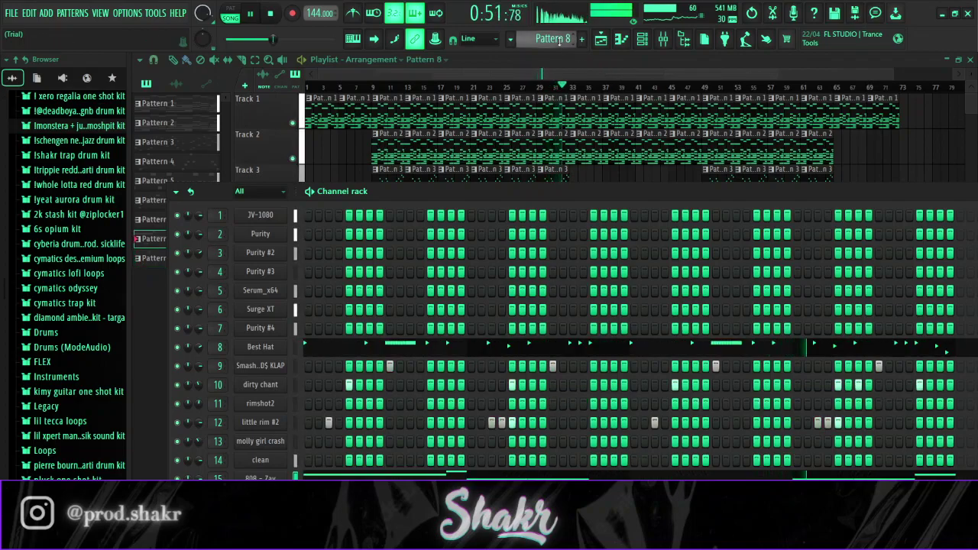
scroll(559, 39, "down", 2)
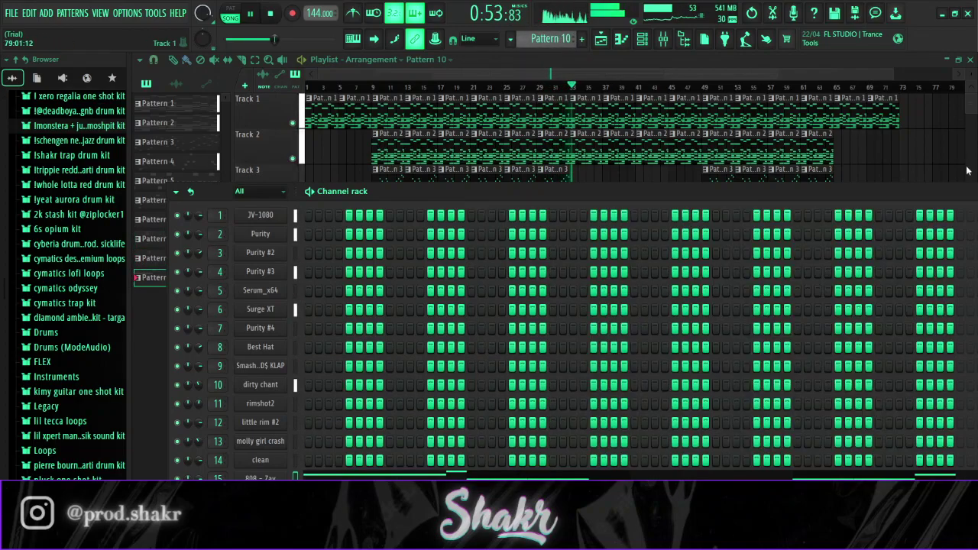
key("F6")
Step: Delete the Pattern 8 clip at bar 33 and place two Pattern 10 clips on Track 10 from bar 17
right_click(592, 360)
key("space")
left_click(443, 437)
left_click(479, 438)
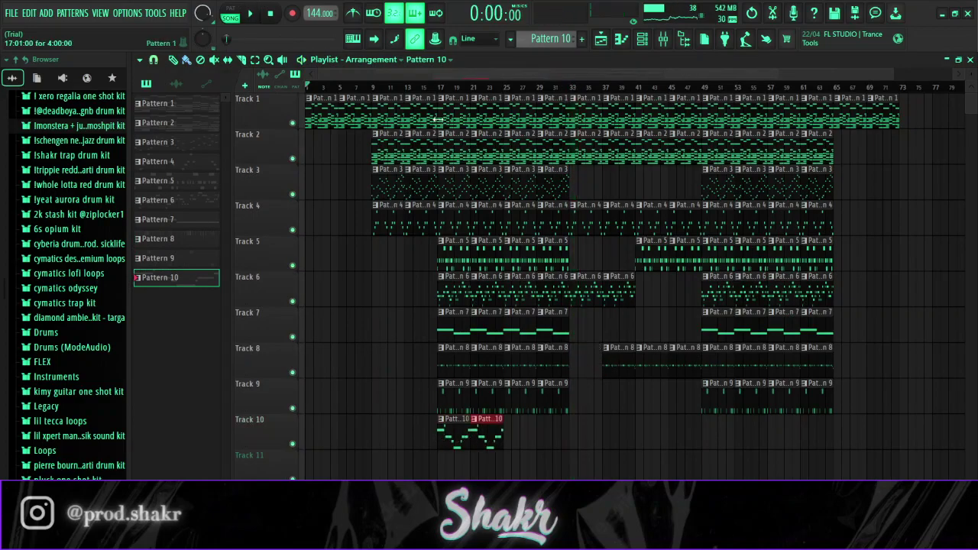
Step: Trim the start of the first Pattern 10 clip to 17:04:00 and play the song from just before it
scroll(437, 120, "up", 6)
left_click_drag(443, 436, 477, 448)
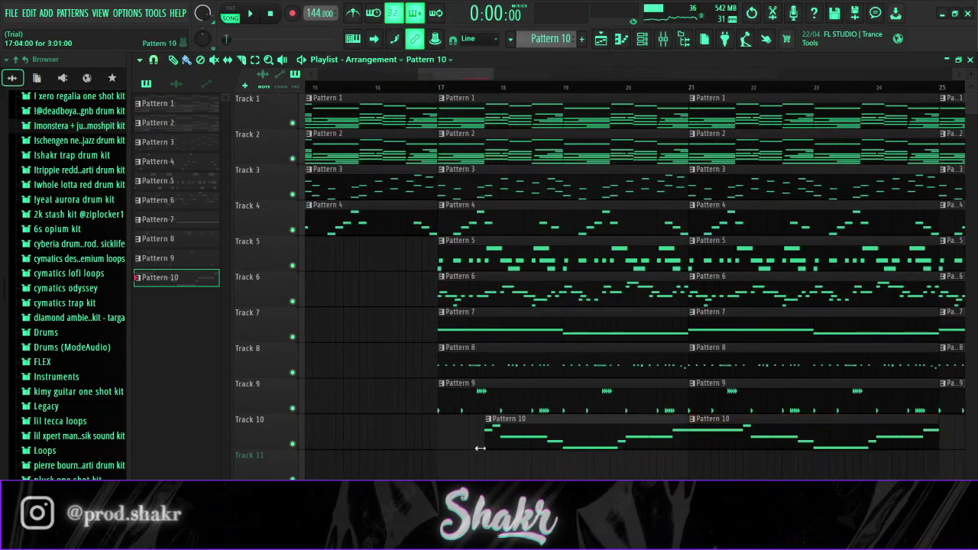
scroll(486, 91, "down", 4)
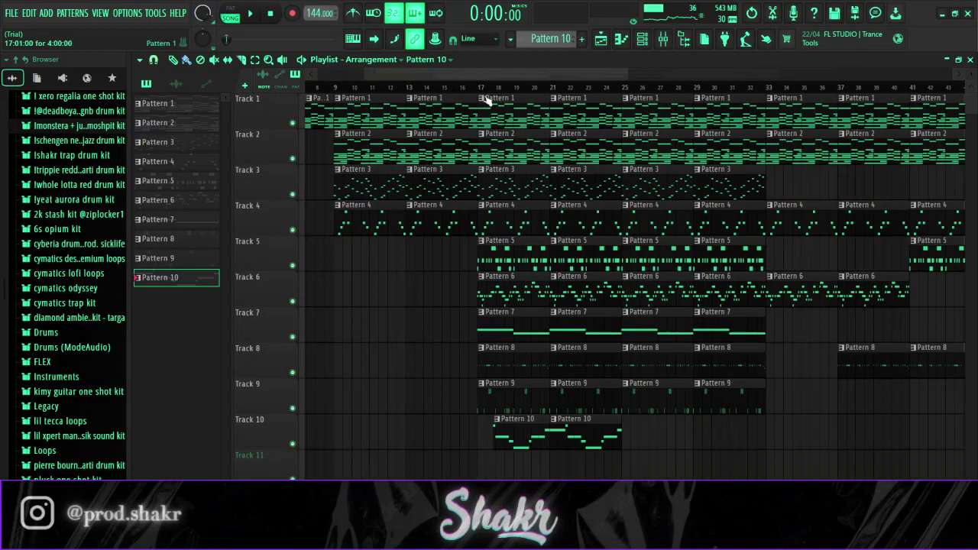
key("space")
Step: Fill Track 10 with Pattern 10 clips through bar 32 and again from bar 37 through bar 64
scroll(461, 89, "down", 2)
left_click(533, 441)
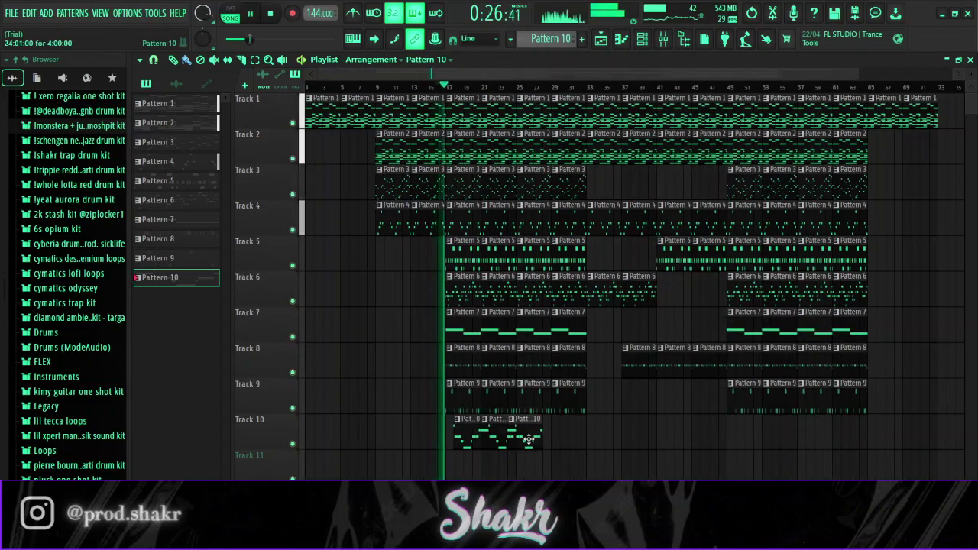
mouse_move(532, 441)
left_mouse_down()
mouse_move(565, 441)
mouse_move(504, 453)
mouse_move(749, 436)
left_mouse_up()
left_click(867, 439, "ctrl")
mouse_move(820, 426)
left_mouse_down()
mouse_move(855, 430)
mouse_move(738, 441)
mouse_move(642, 431)
left_mouse_up()
left_click(631, 382, "ctrl")
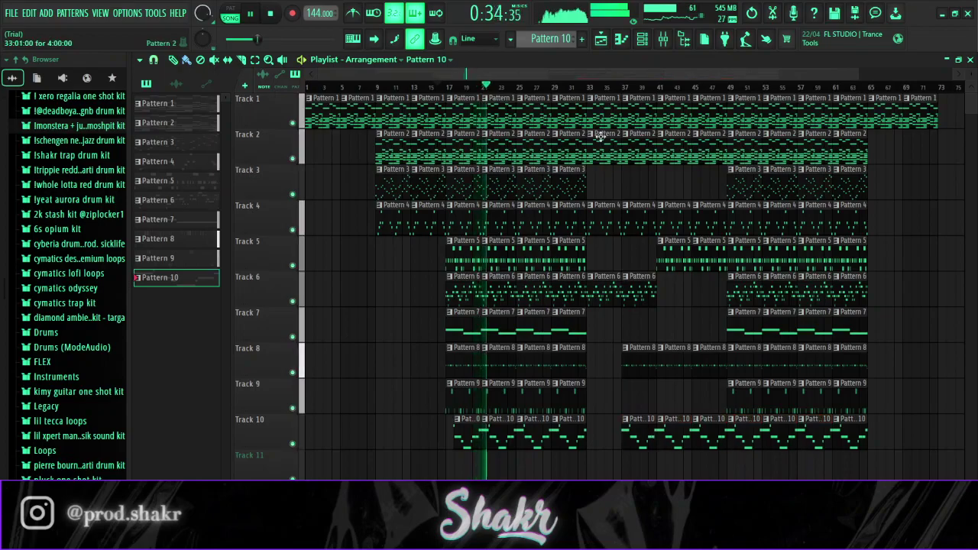
Step: Trim nearly one bar off the start of the Pattern 10 clip at bar 37
scroll(633, 91, "down", 2)
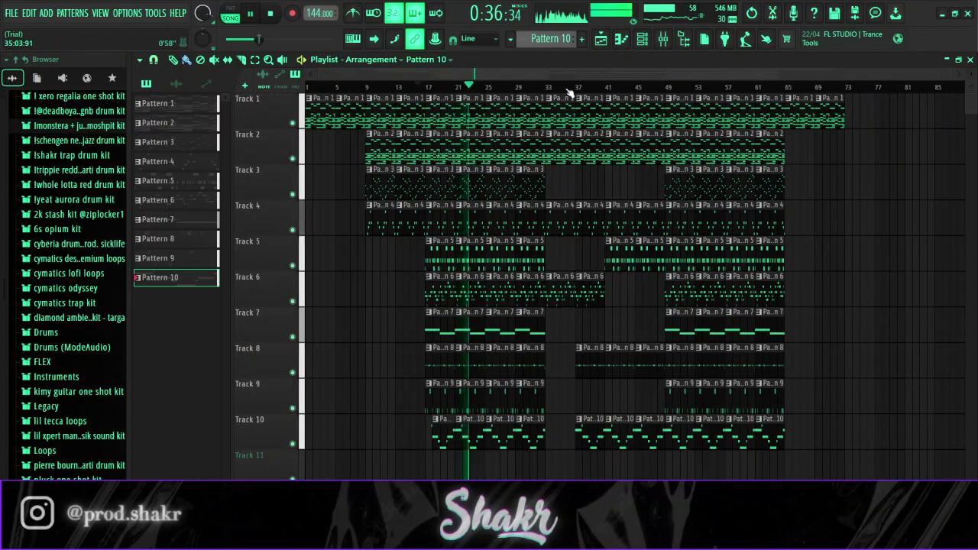
scroll(649, 470, "up", 3)
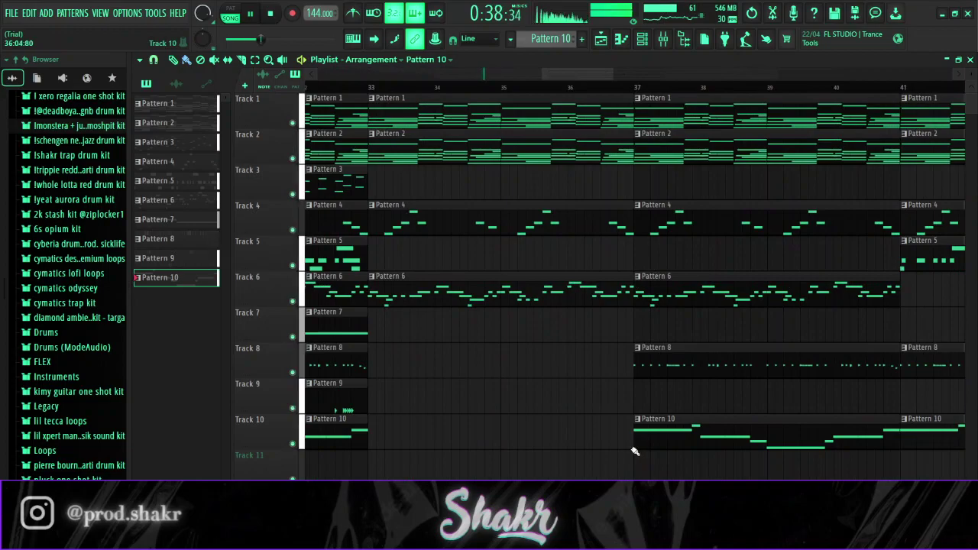
left_click_drag(633, 445, 693, 446)
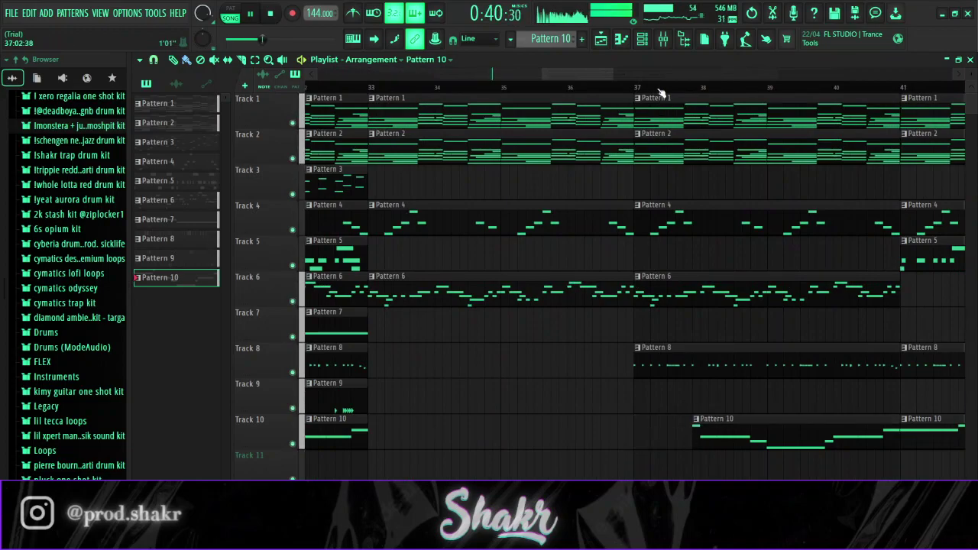
Step: Trim the start of the Pattern 10 clip at bar 49 to about 49:04:00
scroll(662, 93, "down", 4)
scroll(816, 94, "up", 4)
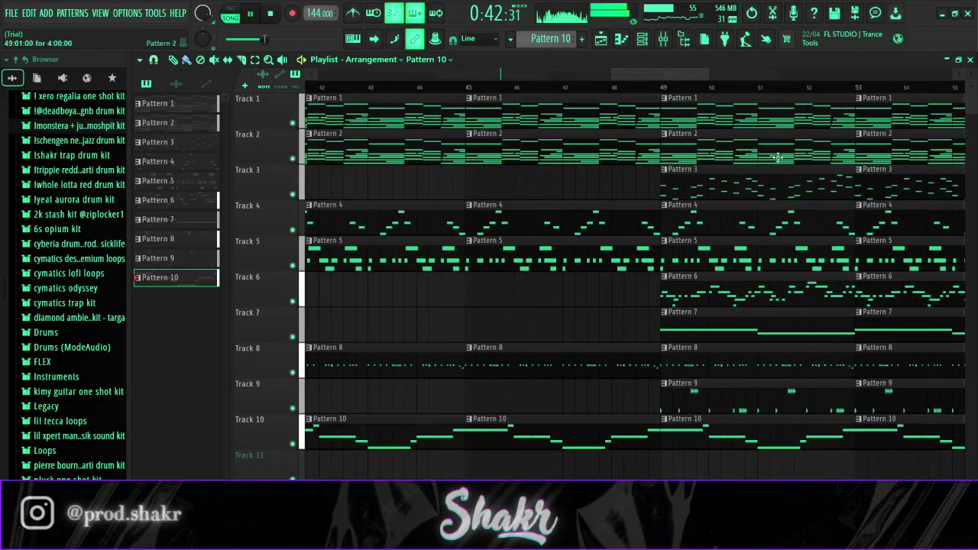
left_click_drag(658, 437, 697, 448)
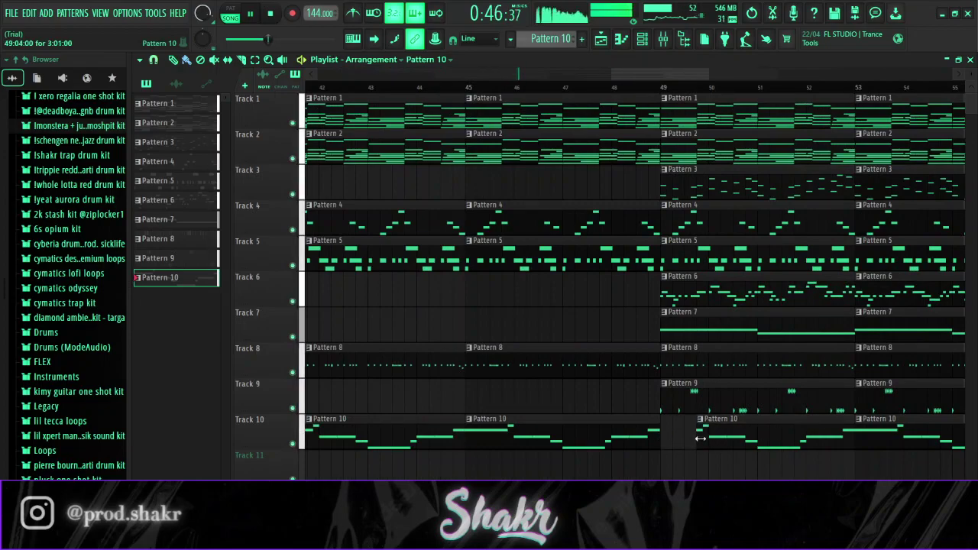
scroll(727, 98, "up", 2)
left_click_drag(678, 452, 691, 449)
scroll(715, 88, "down", 3)
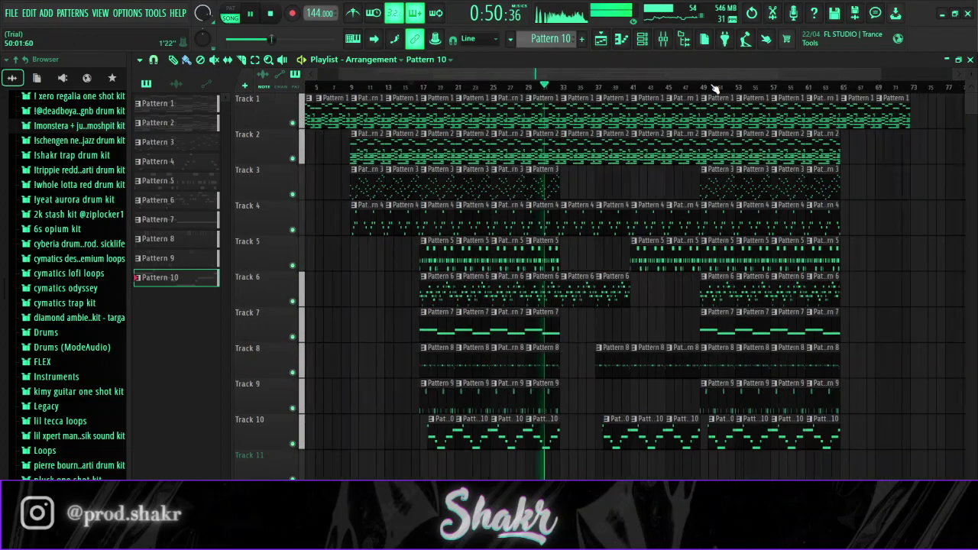
Step: Lower the Surge XT mixer track to about -7.7 dB and return to the playlist
key("F9")
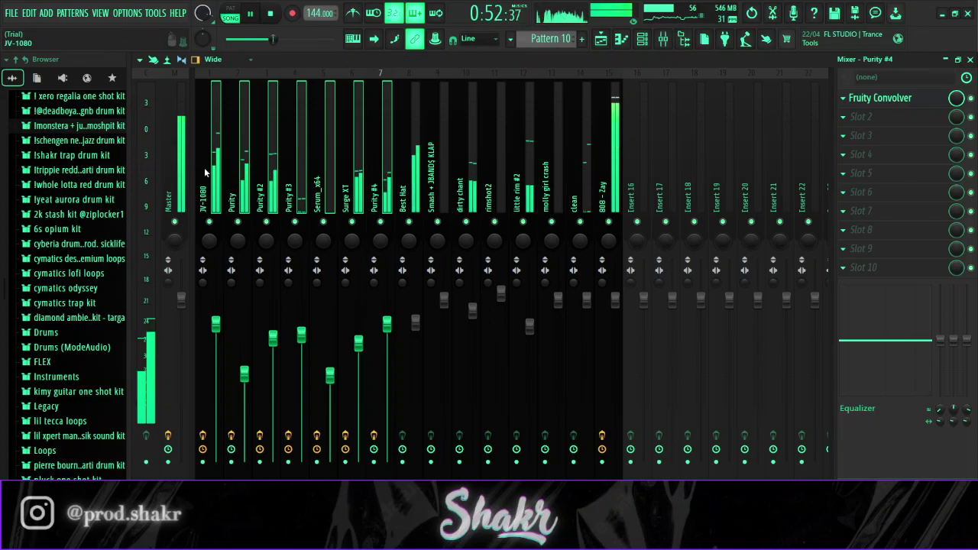
left_click(353, 196)
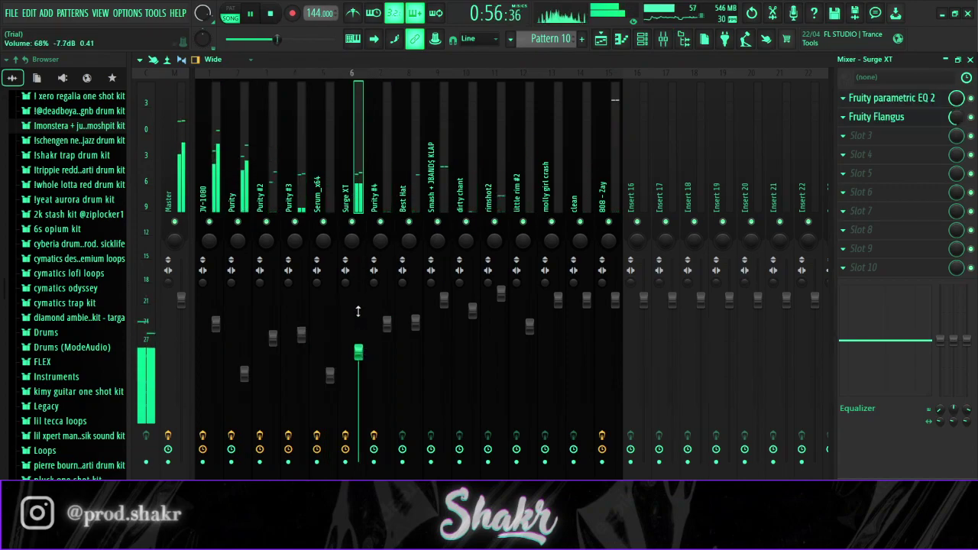
left_click(971, 60)
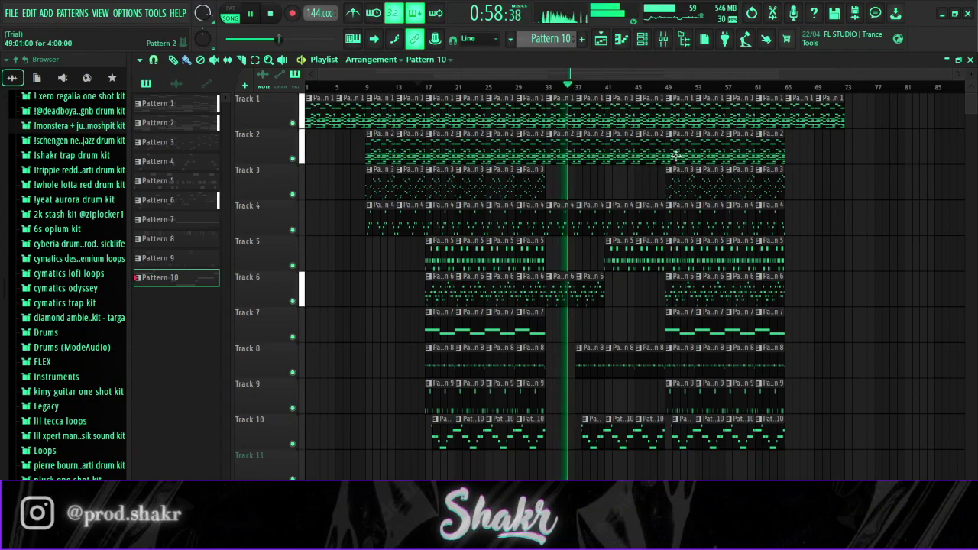